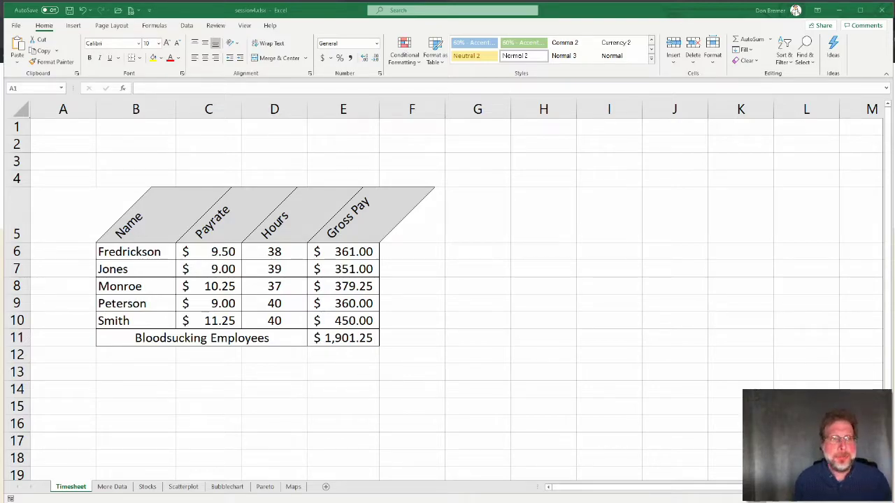
- Switch to the Insert ribbon tab to reach chart and picture options
{"action": "left_click", "coordinate": [73, 26]}
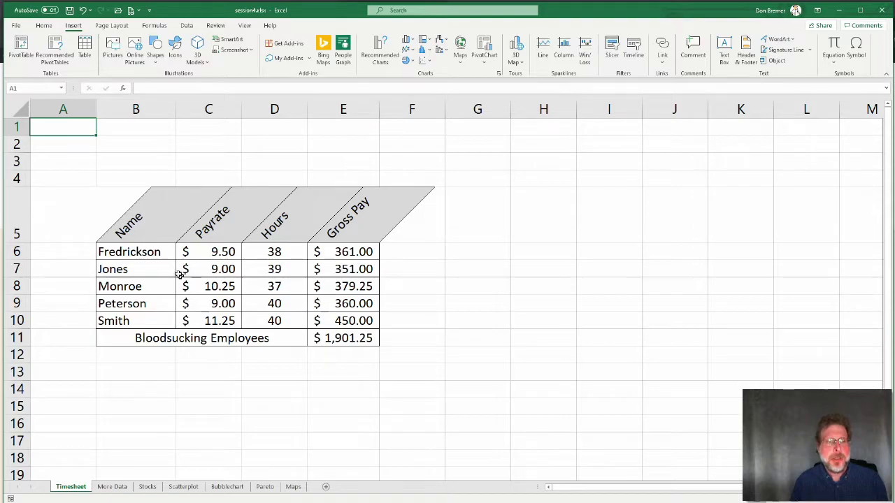
- Select employee names B6:B10 plus Gross Pay E6:E10 and show the pie chart types
{"action": "left_click_drag", "start_coordinate": [140, 250], "coordinate": [125, 316]}
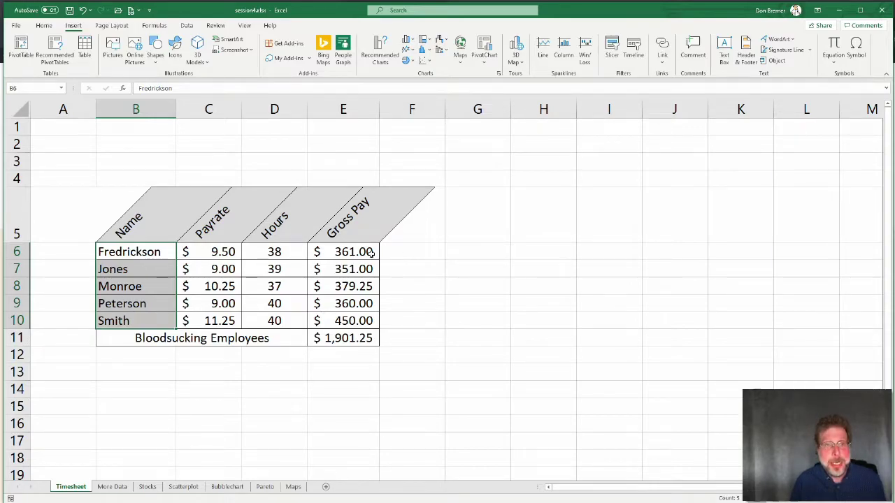
{"action": "left_click", "coordinate": [365, 252]}
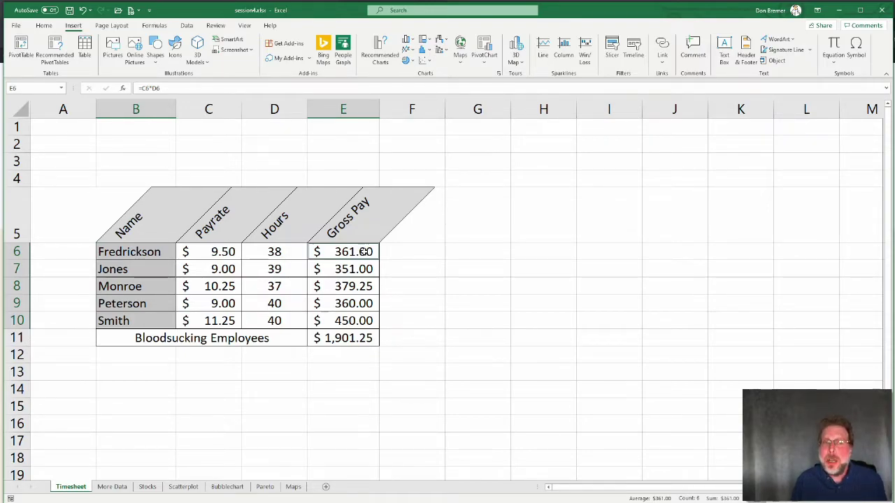
{"action": "left_click_drag", "start_coordinate": [365, 251], "coordinate": [348, 318]}
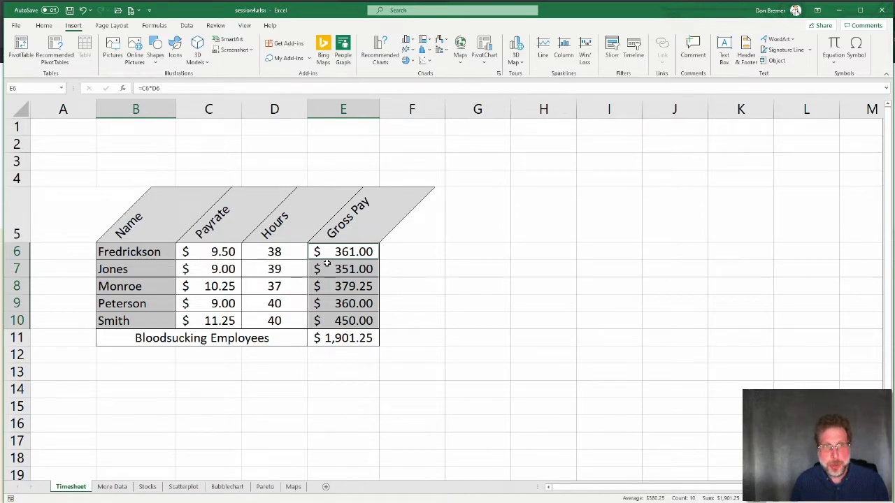
{"action": "left_click", "coordinate": [406, 62]}
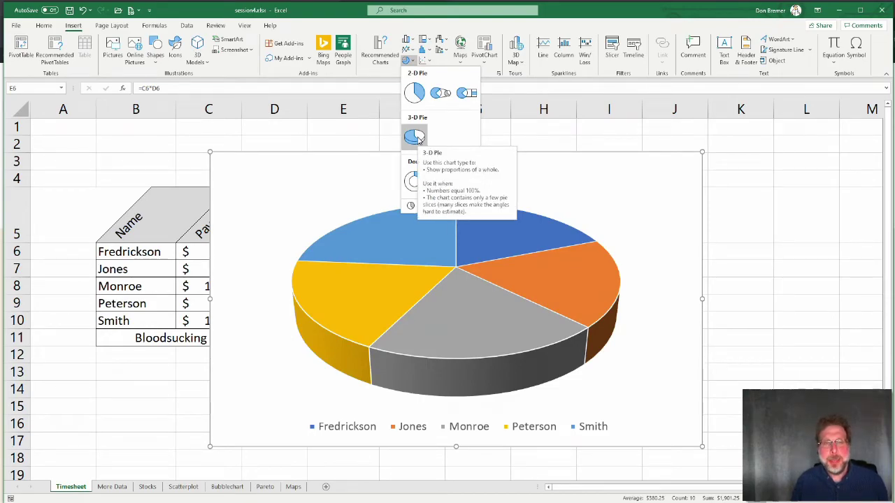
- Insert a 3-D pie of gross pay and drag it right to uncover the Gross Pay column
{"action": "left_click", "coordinate": [414, 137]}
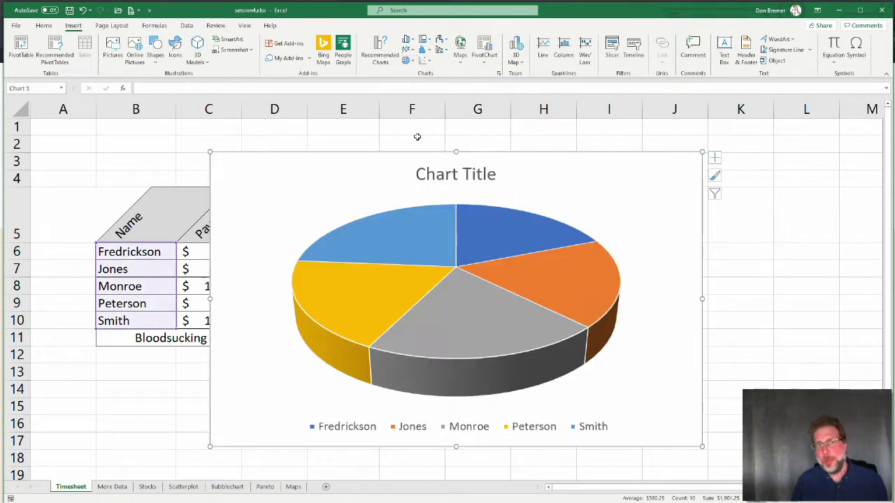
{"action": "left_click_drag", "start_coordinate": [381, 182], "coordinate": [499, 170]}
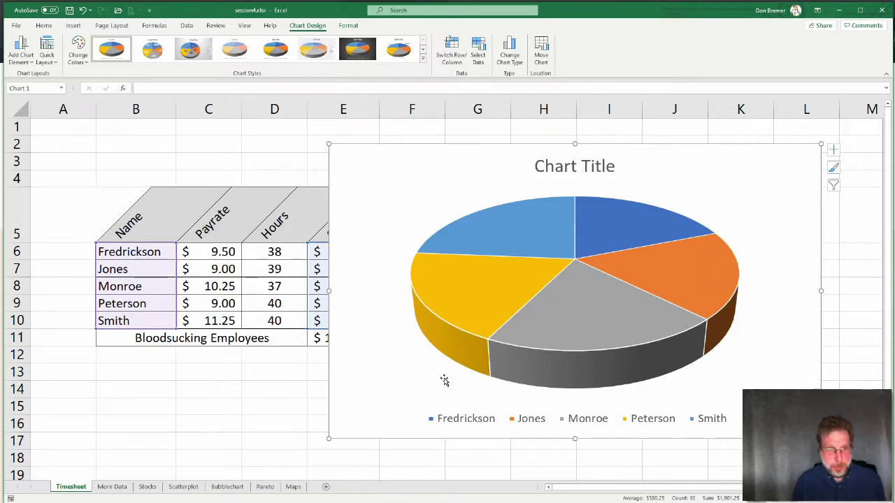
{"action": "scroll", "coordinate": [369, 369], "scroll_direction": "down", "scroll_amount": 1}
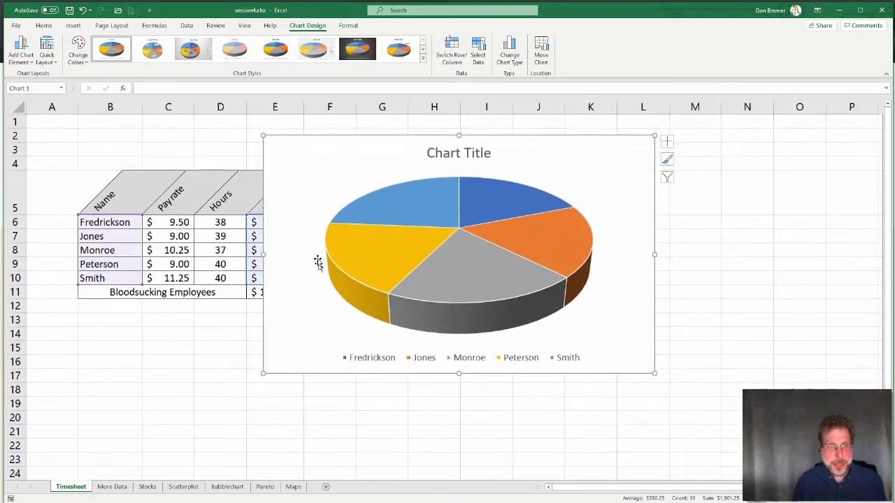
{"action": "left_click_drag", "start_coordinate": [300, 168], "coordinate": [356, 168]}
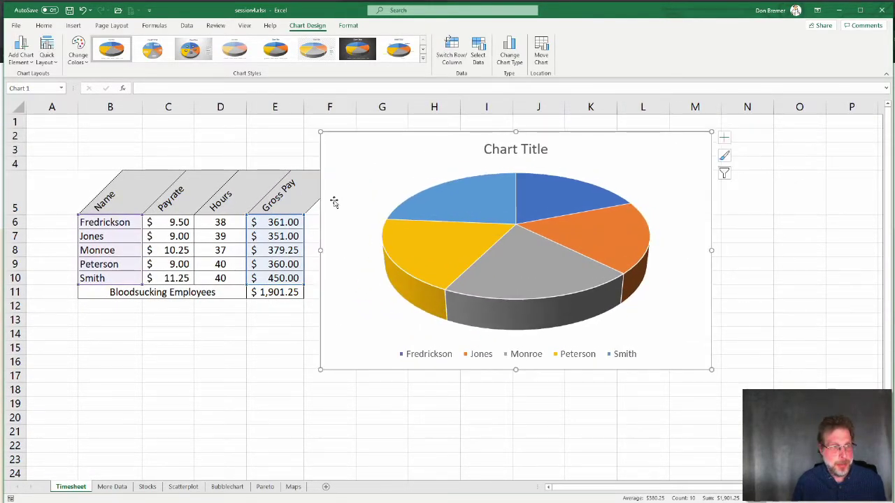
{"action": "scroll", "coordinate": [334, 200], "scroll_direction": "up", "scroll_amount": 2}
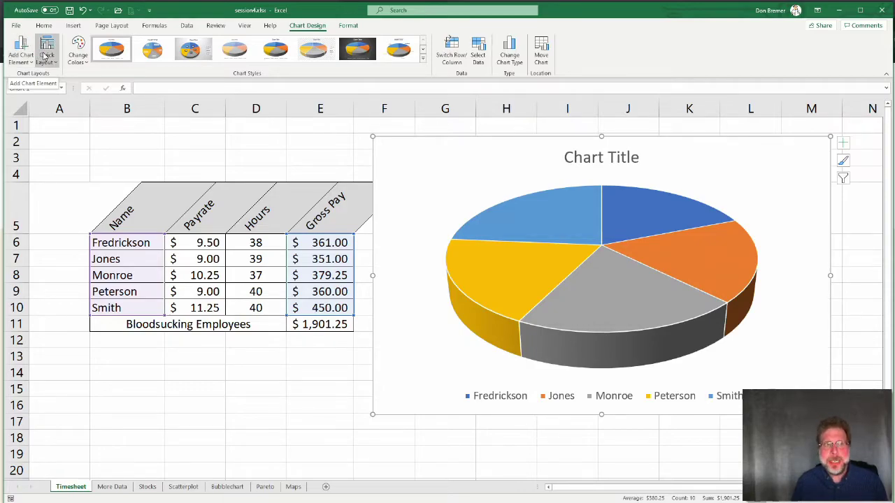
- Apply Quick Layout 1 so each slice shows the employee name and percentage
{"action": "left_click", "coordinate": [45, 56]}
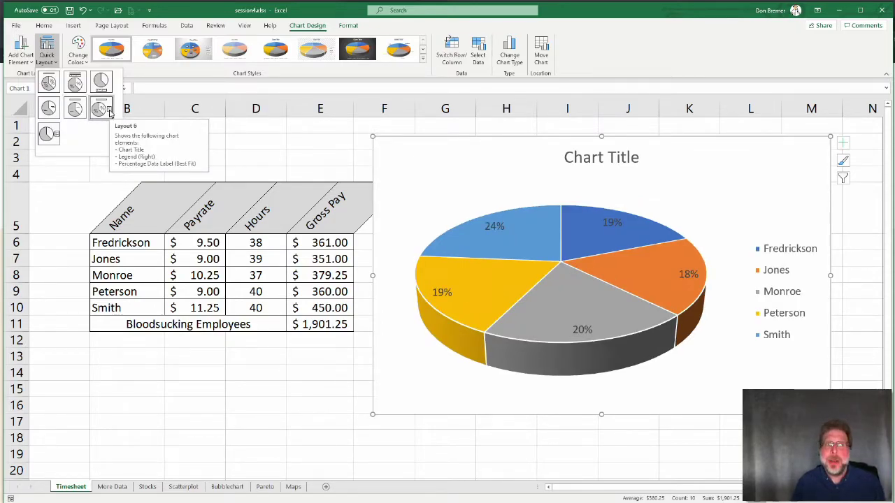
{"action": "left_click", "coordinate": [54, 85]}
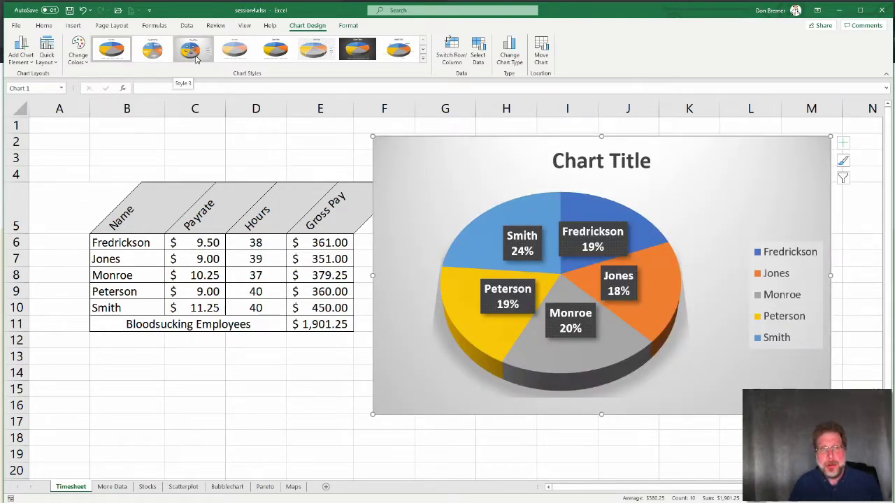
- Try chart Style 3, then close the workbook with Alt+F4 choosing Don't Save
{"action": "left_click", "coordinate": [196, 60]}
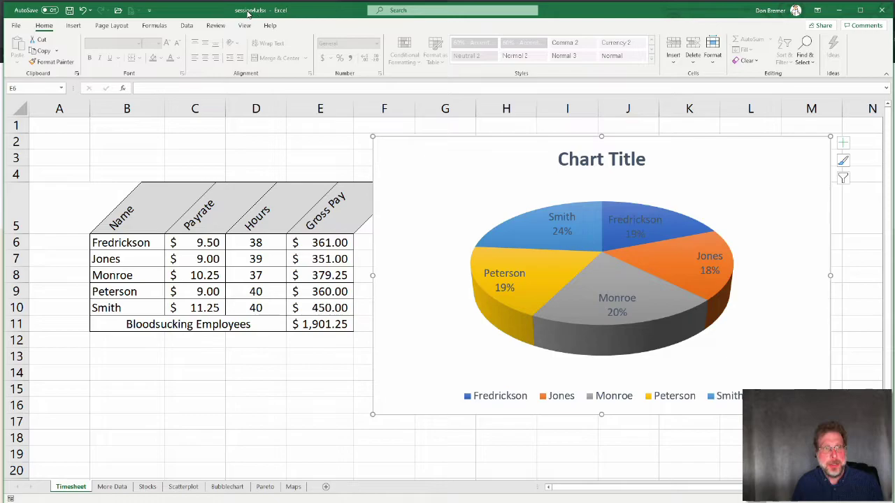
{"action": "left_click", "coordinate": [245, 168]}
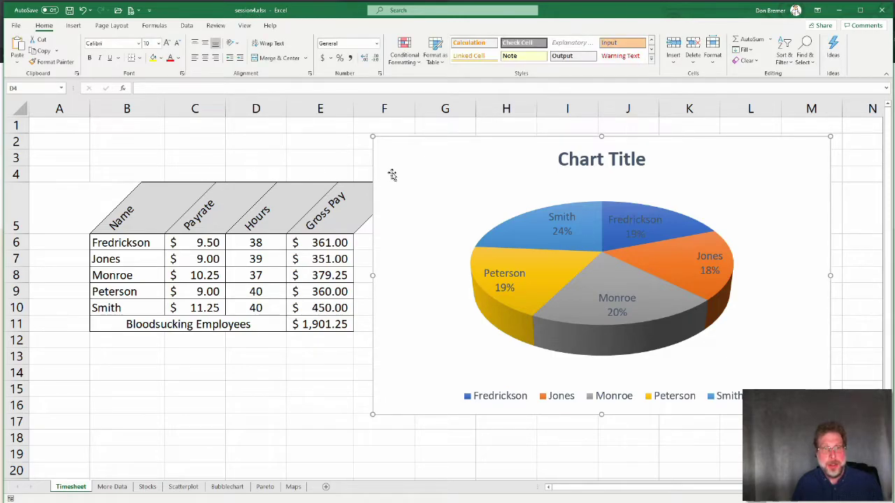
{"action": "left_click", "coordinate": [293, 149]}
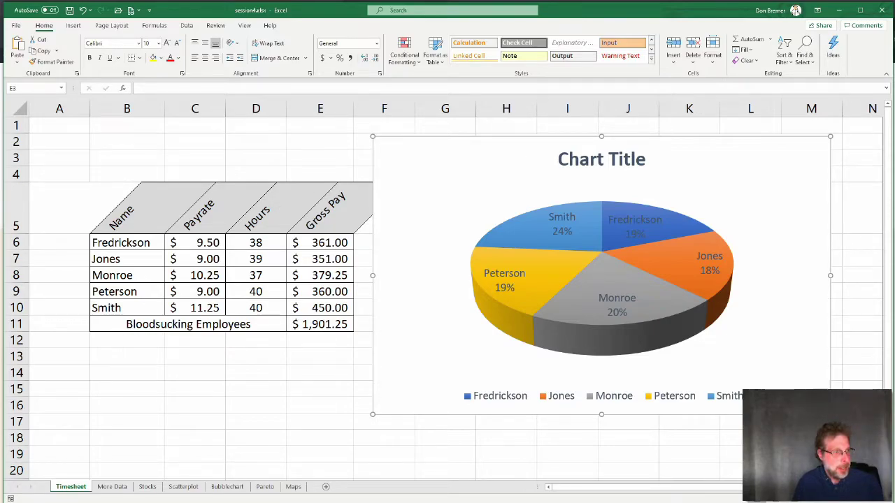
{"action": "key", "text": "alt+F4"}
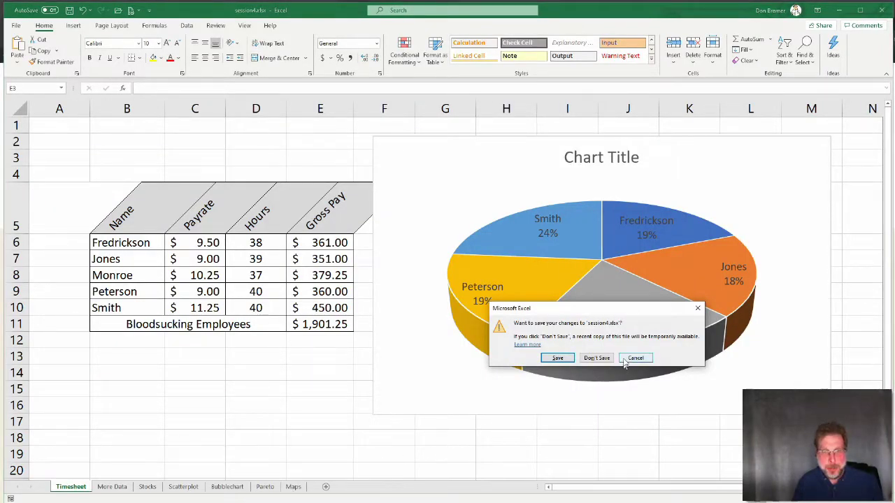
{"action": "left_click", "coordinate": [596, 358]}
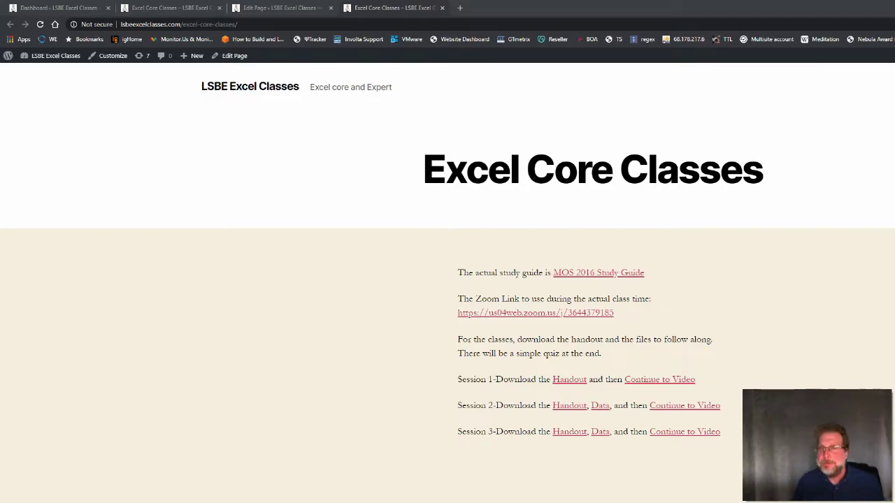
- Alt+Tab from Chrome back to the session4.xlsx Excel window
{"action": "key", "text": "alt+Tab"}
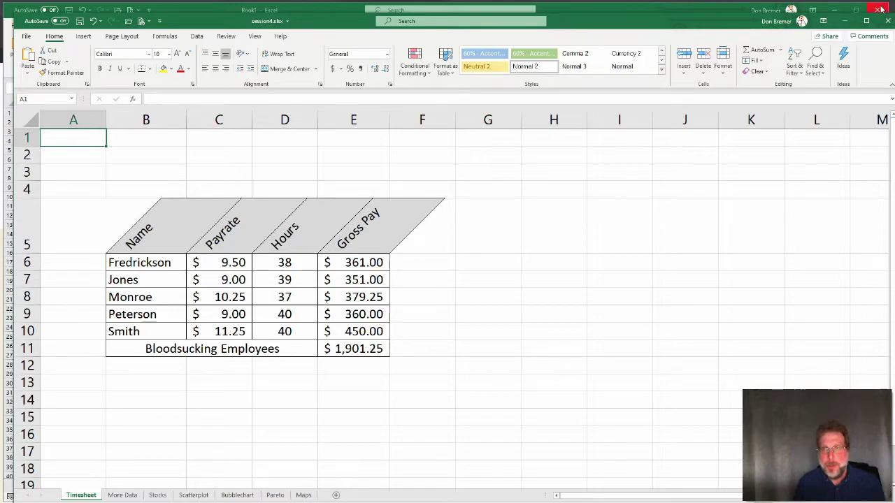
- Maximize Excel, select B6:B10 with E6:E10, and insert a 3-D pie right of the table
{"action": "double_click", "coordinate": [642, 27]}
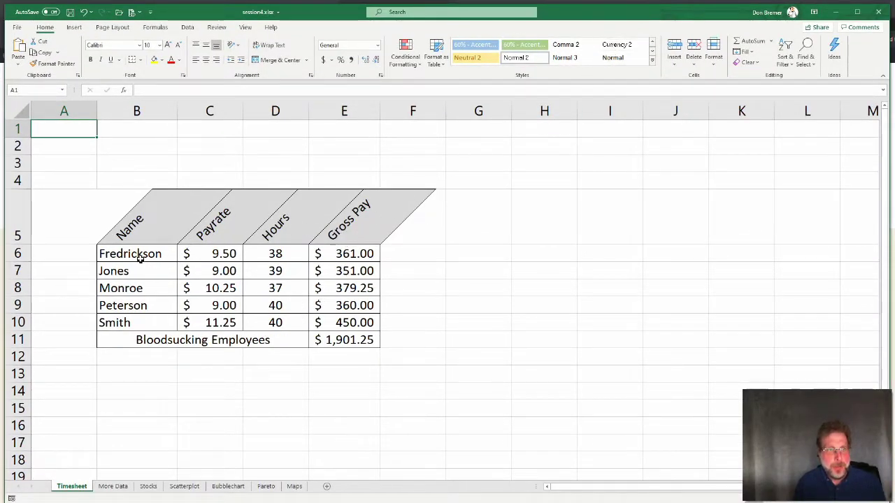
{"action": "left_click_drag", "start_coordinate": [150, 254], "coordinate": [123, 318]}
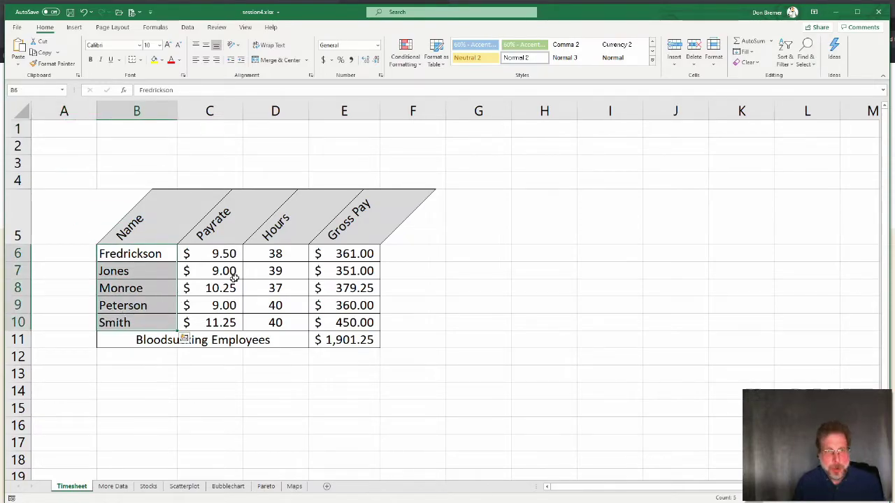
{"action": "left_click_drag", "start_coordinate": [335, 259], "coordinate": [326, 322], "text": "ctrl"}
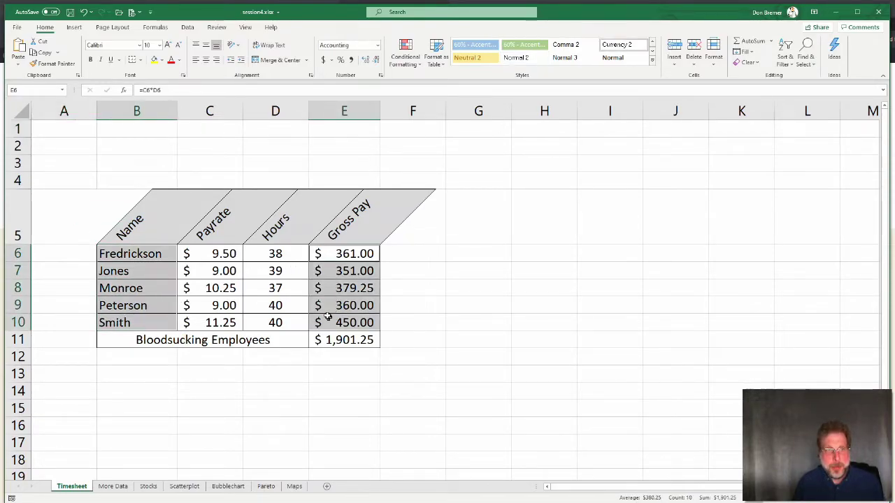
{"action": "left_click", "coordinate": [74, 28]}
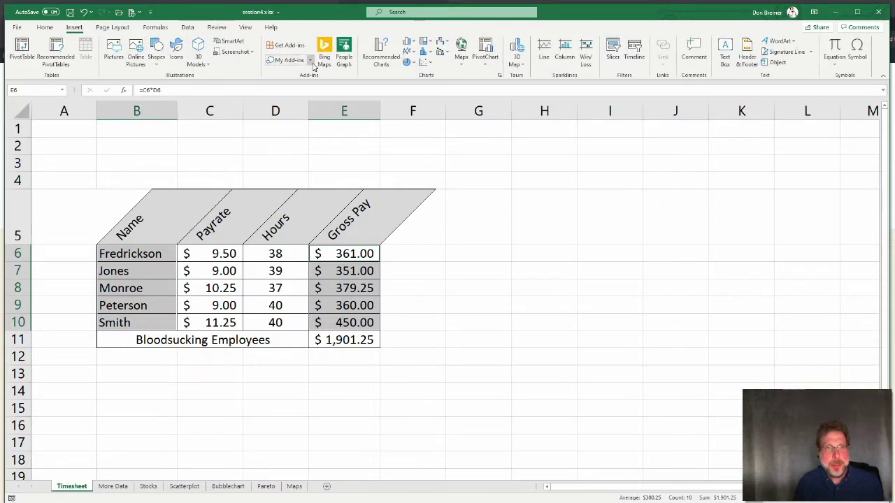
{"action": "left_click", "coordinate": [406, 63]}
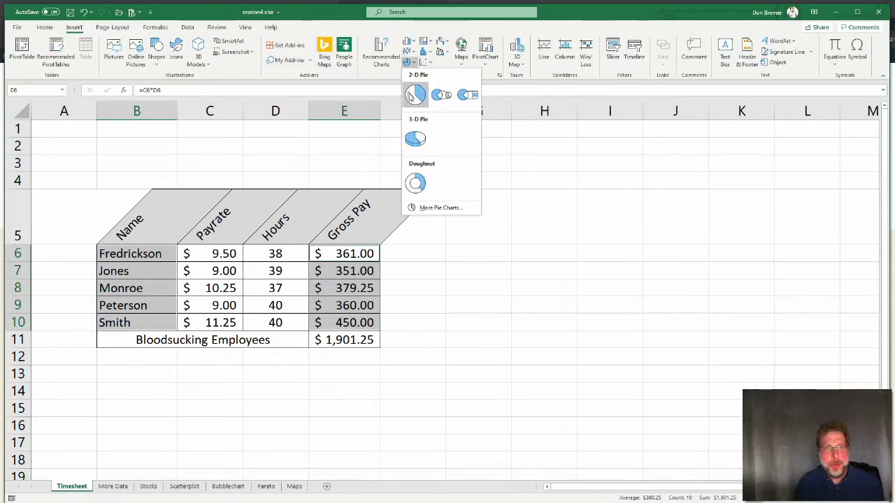
{"action": "left_click", "coordinate": [415, 139]}
{"action": "left_click_drag", "start_coordinate": [455, 174], "coordinate": [485, 170]}
{"action": "left_click_drag", "start_coordinate": [615, 189], "coordinate": [685, 179]}
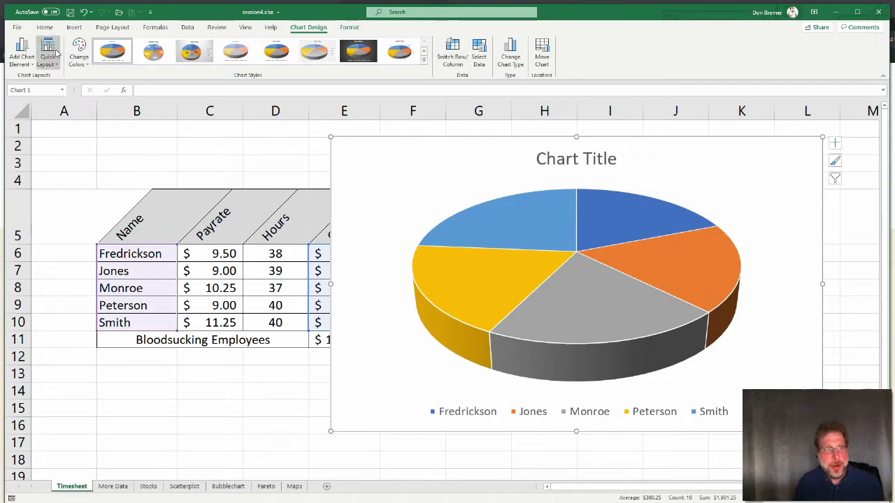
- Apply Quick Layout 1 and chart Style 1, then move the chart right and down
{"action": "left_click", "coordinate": [47, 58]}
{"action": "left_click", "coordinate": [52, 84]}
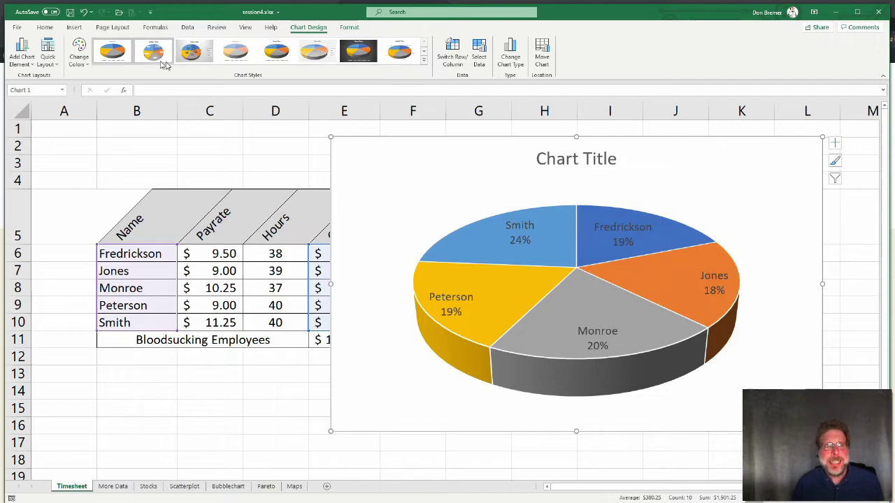
{"action": "left_click", "coordinate": [115, 56]}
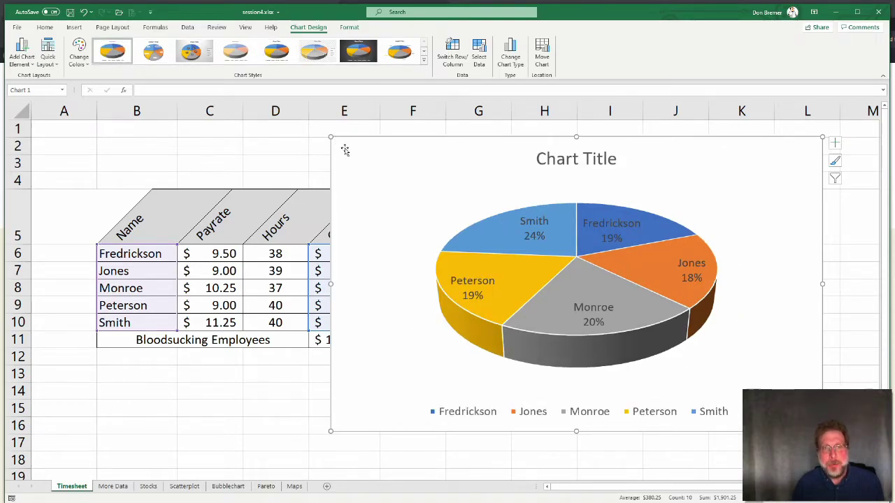
{"action": "left_click_drag", "start_coordinate": [345, 150], "coordinate": [385, 160]}
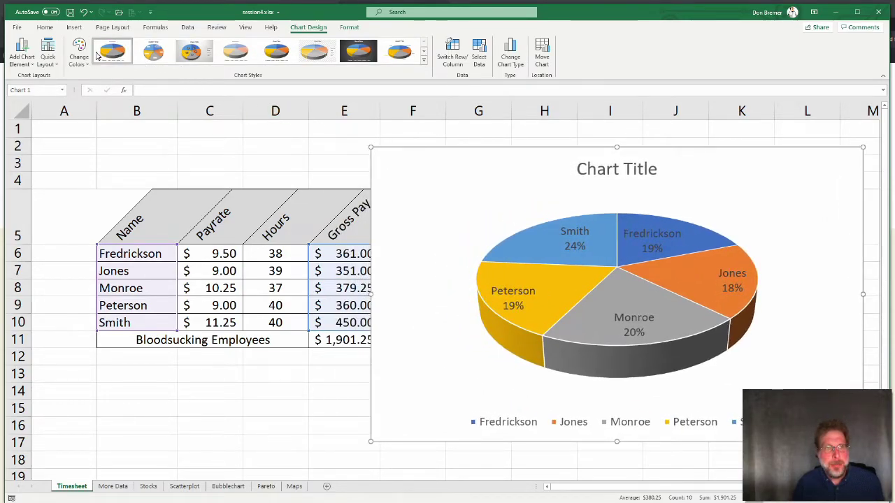
- Reapply the legend-free layout, position the chart clear of column E, and select its title
{"action": "left_click", "coordinate": [48, 56]}
{"action": "left_click", "coordinate": [51, 83]}
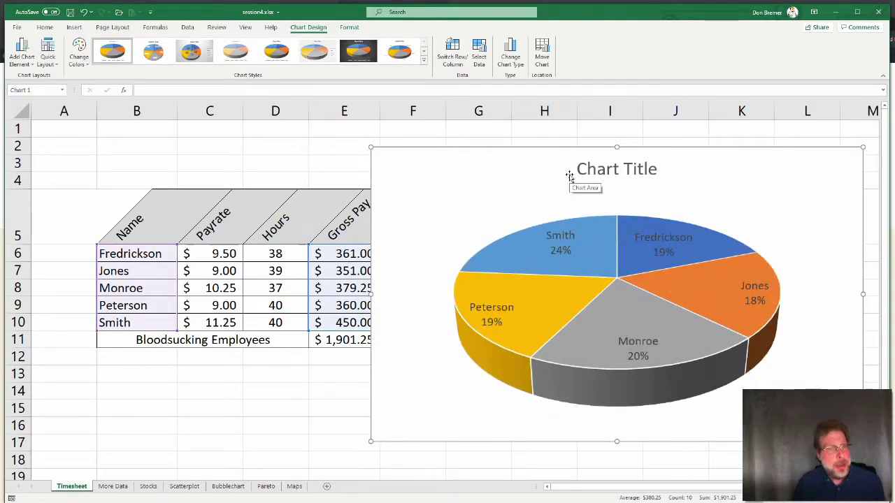
{"action": "left_click_drag", "start_coordinate": [491, 160], "coordinate": [486, 159]}
{"action": "left_click_drag", "start_coordinate": [496, 157], "coordinate": [492, 156]}
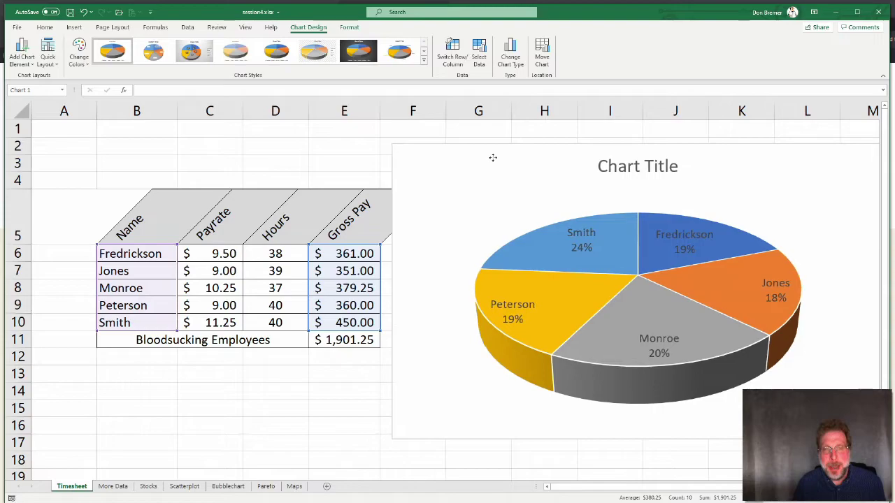
{"action": "left_click", "coordinate": [627, 169]}
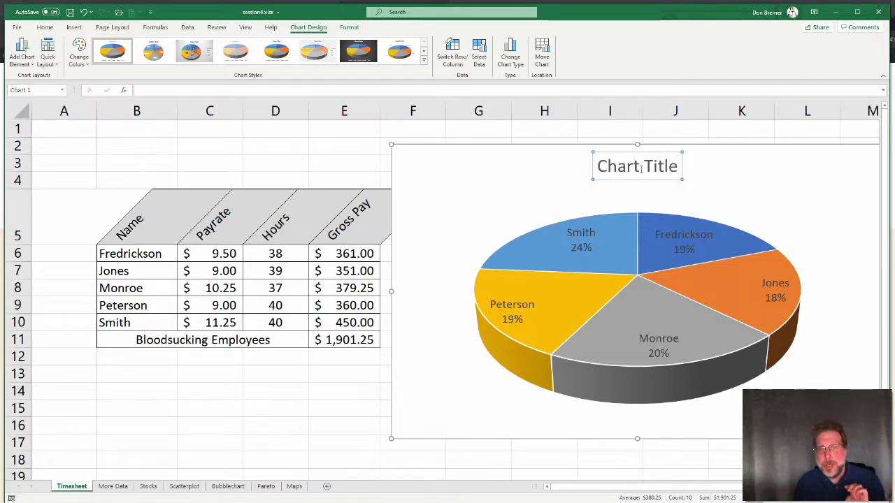
- Replace the 'Chart Title' placeholder with 'Bloodsucking Employees'
{"action": "left_click", "coordinate": [677, 167]}
{"action": "key", "text": "BackSpace"}
{"action": "key", "text": "BackSpace"}
{"action": "key", "text": "BackSpace"}
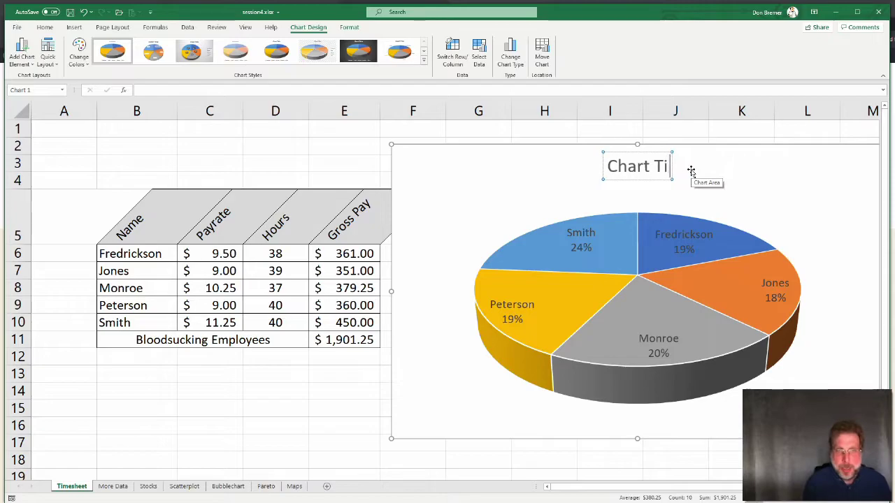
{"action": "key", "text": "BackSpace"}
{"action": "key", "text": "BackSpace"}
{"action": "key", "text": "BackSpace"}
{"action": "key", "text": "BackSpace"}
{"action": "key", "text": "BackSpace"}
{"action": "key", "text": "BackSpace"}
{"action": "key", "text": "BackSpace"}
{"action": "key", "text": "BackSpace"}
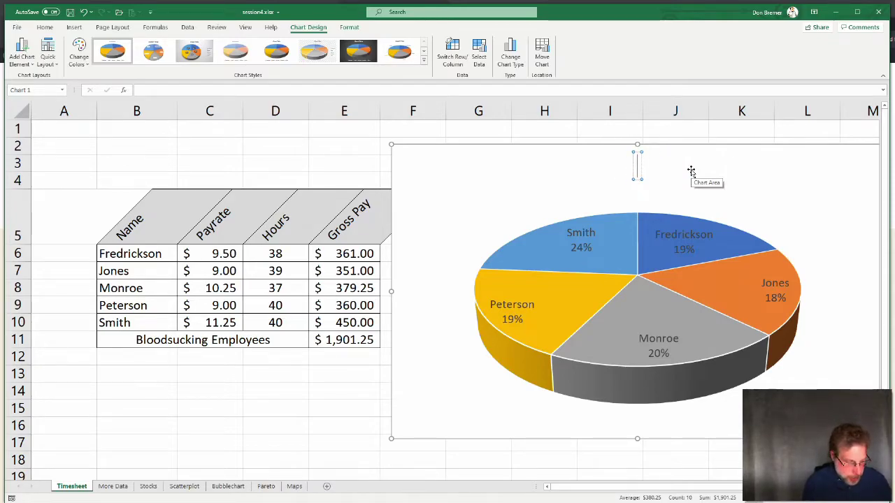
{"action": "type", "text": "Blo"}
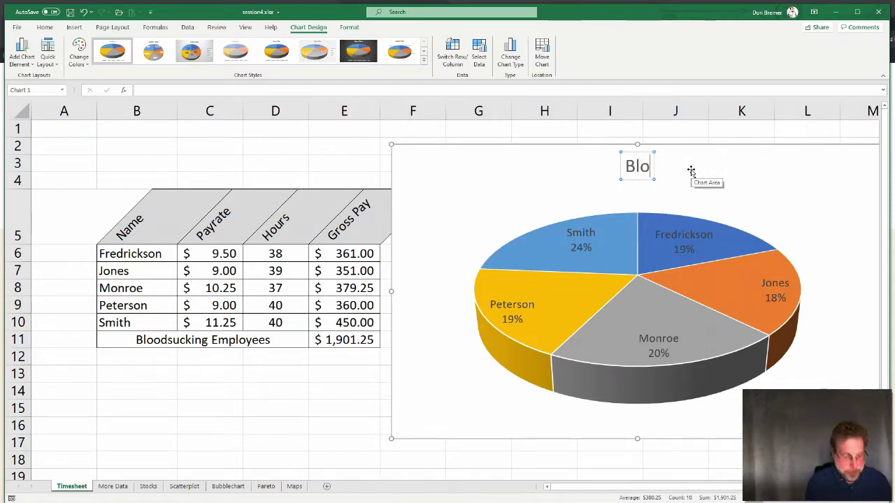
{"action": "type", "text": "odsucking"}
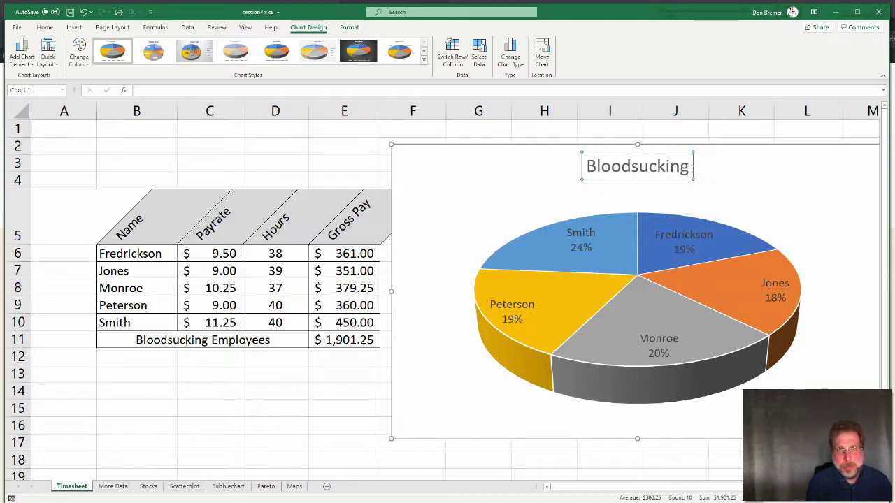
{"action": "type", "text": " Employees"}
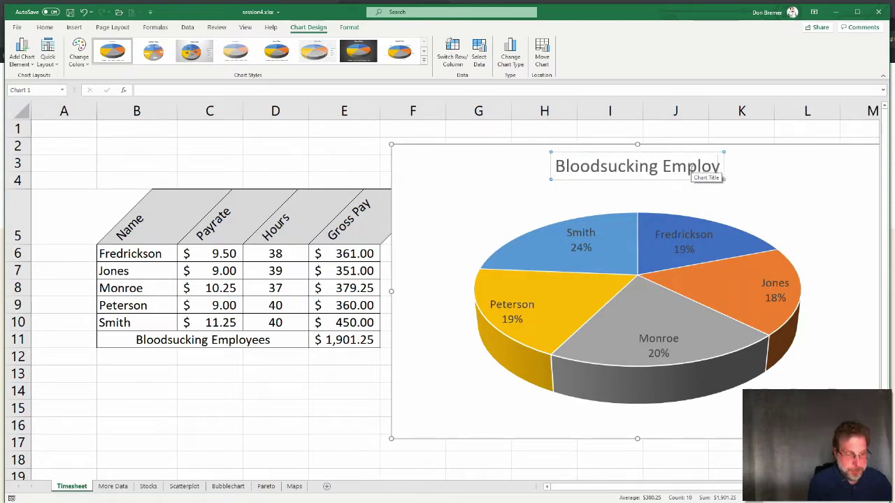
{"action": "left_click", "coordinate": [751, 201]}
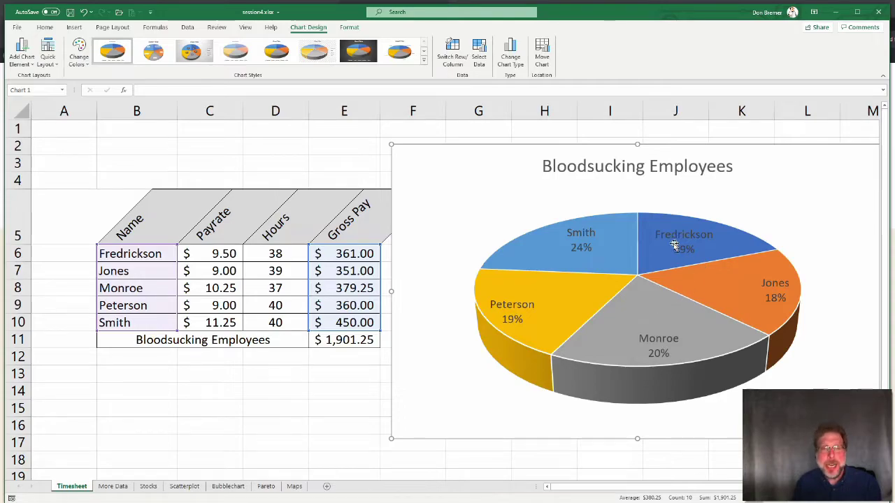
{"action": "left_click", "coordinate": [79, 47]}
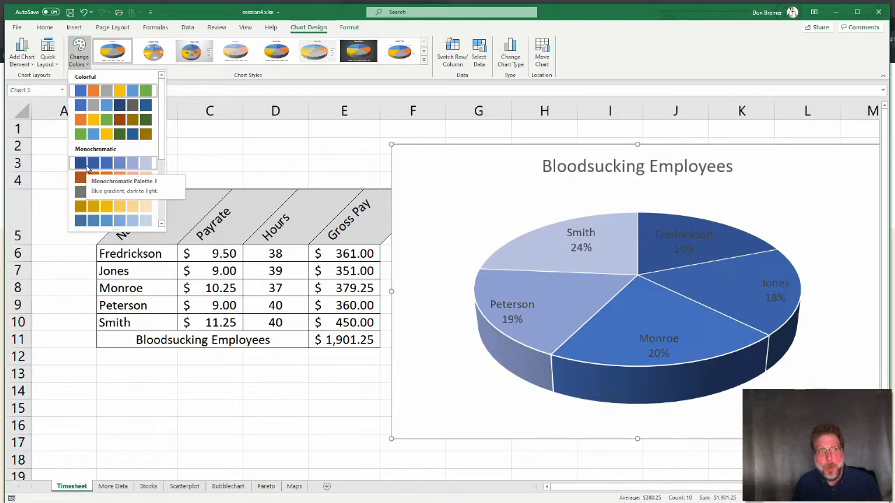
- Keep the colourful palette and select the pie's data series
{"action": "left_click", "coordinate": [91, 91]}
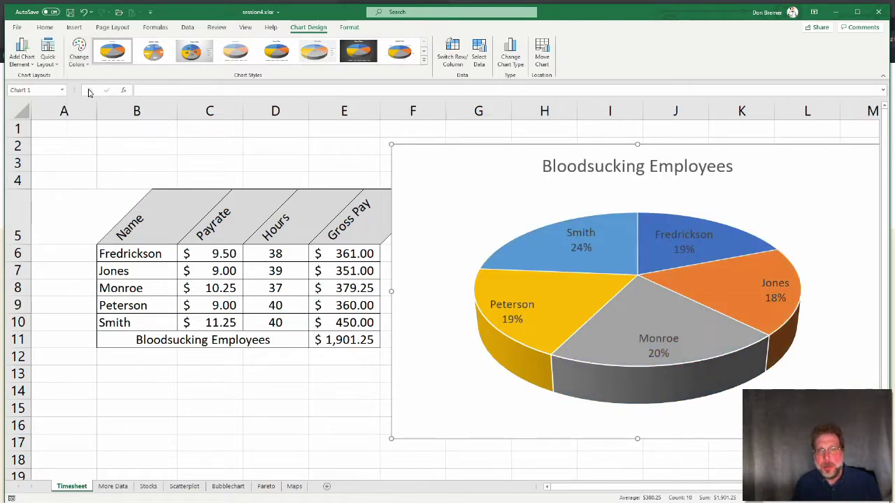
{"action": "mouse_move", "coordinate": [533, 244]}
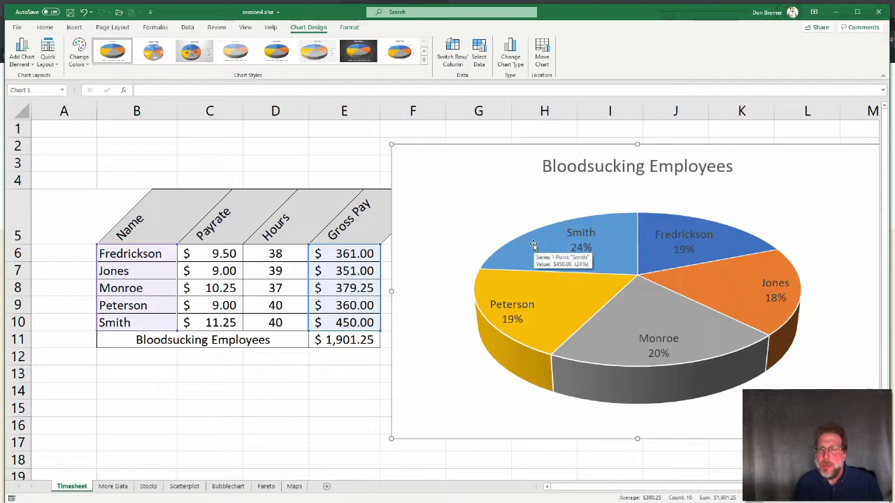
{"action": "left_click", "coordinate": [534, 244]}
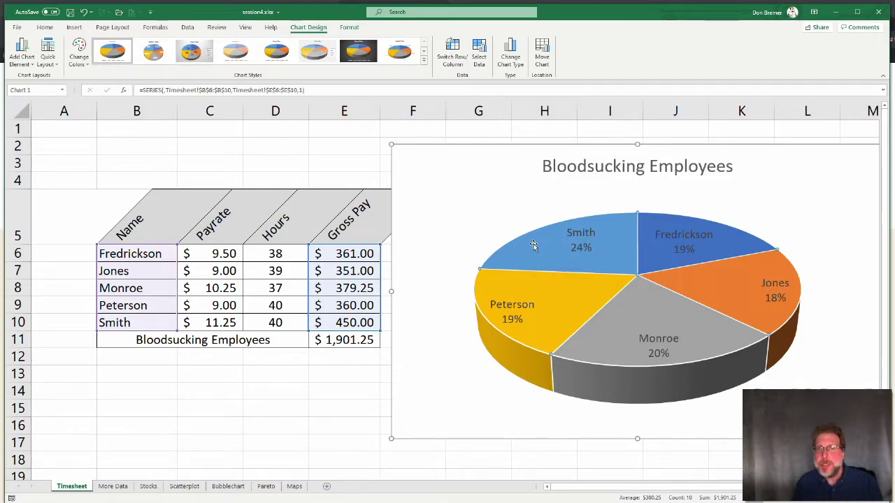
{"action": "left_click", "coordinate": [474, 230]}
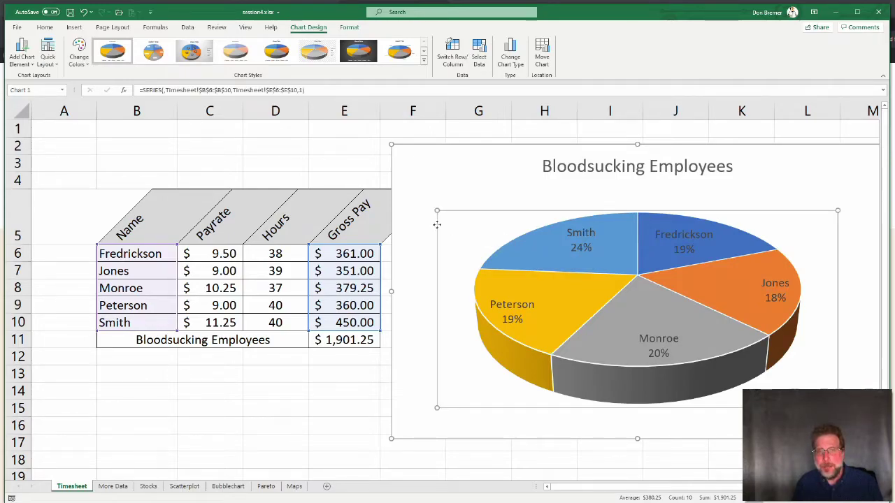
{"action": "left_click", "coordinate": [510, 244]}
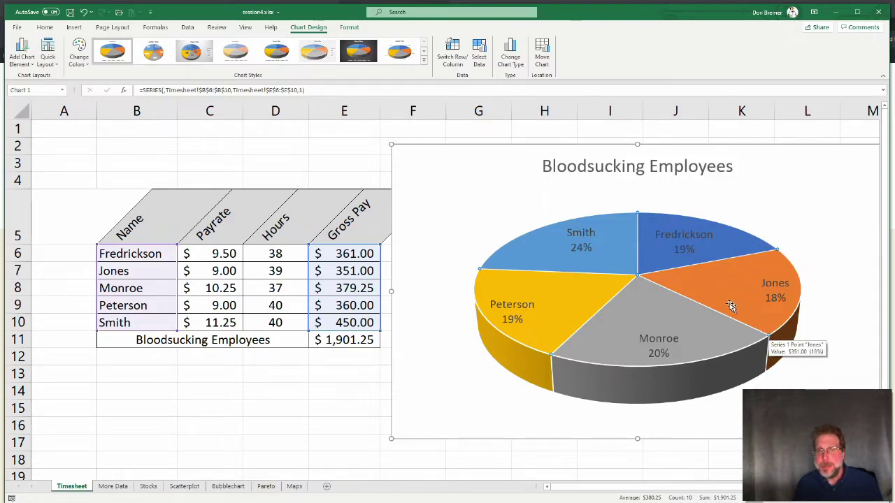
- Fill the Smith slice with Red from the right-click Fill options
{"action": "mouse_move", "coordinate": [525, 251]}
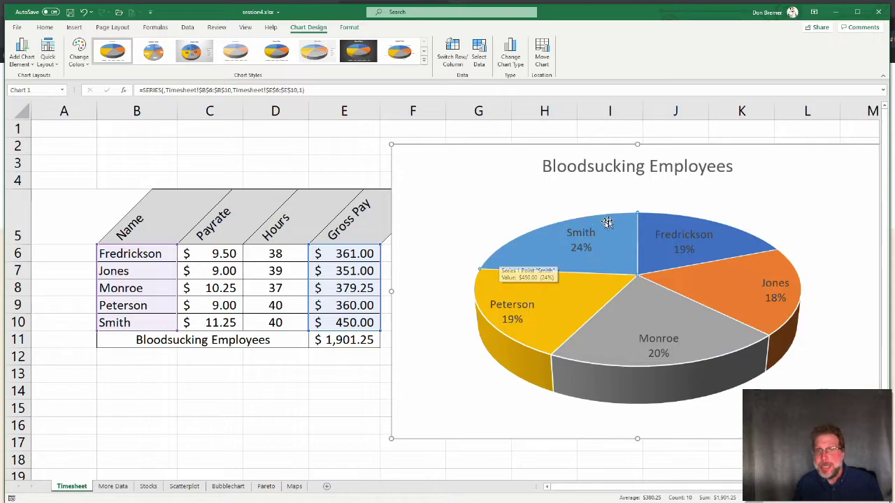
{"action": "right_click", "coordinate": [522, 252]}
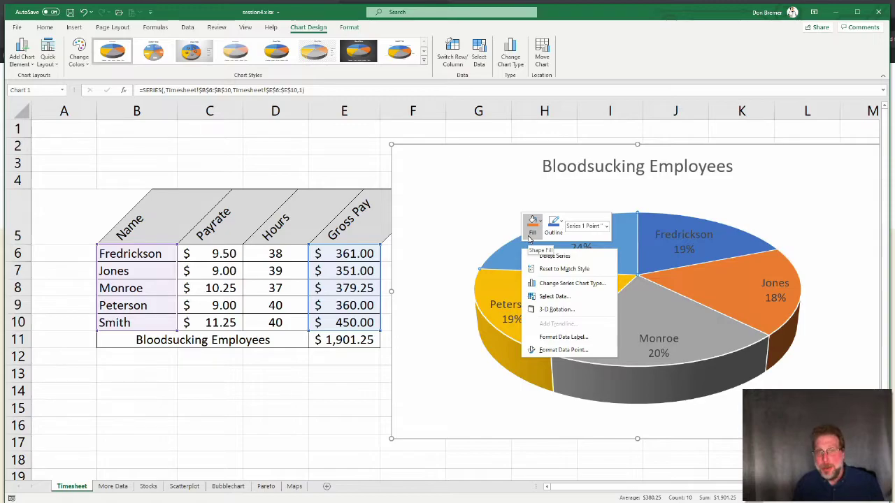
{"action": "left_click", "coordinate": [530, 237]}
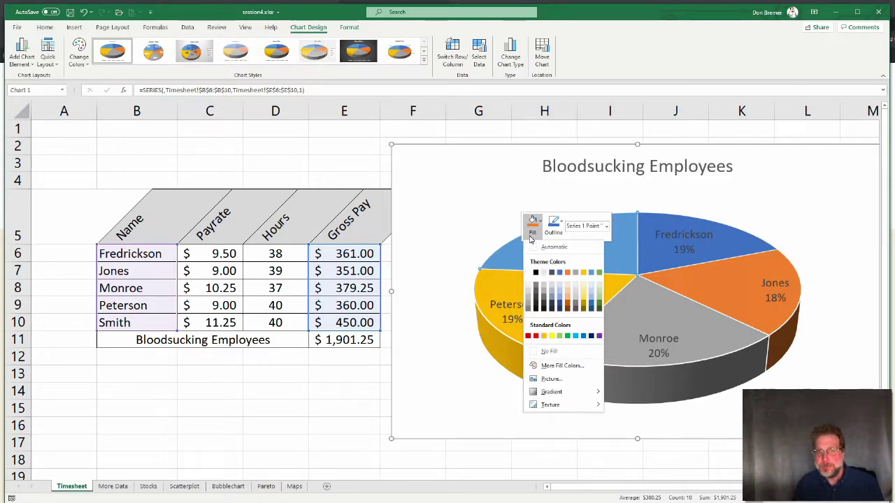
{"action": "left_click", "coordinate": [536, 338]}
{"action": "left_click", "coordinate": [809, 213]}
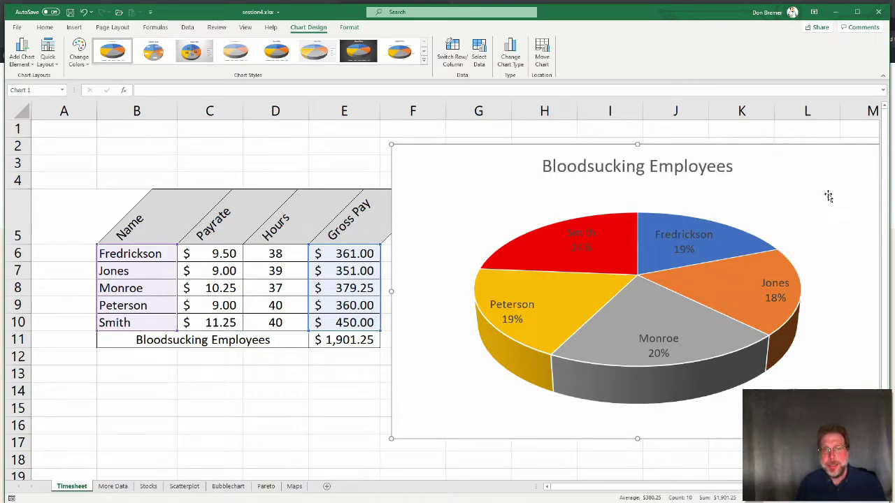
- Drag the red Smith slice outward so it separates from the Bloodsucking Employees pie
{"action": "left_click", "coordinate": [494, 261]}
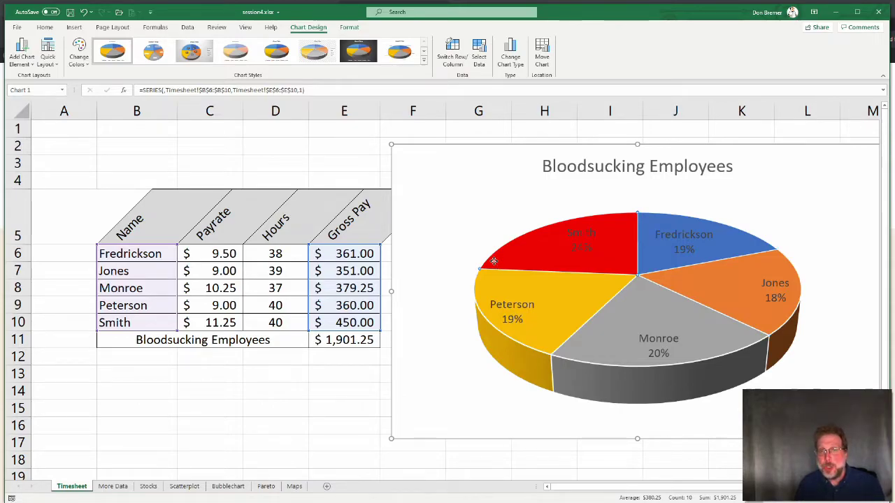
{"action": "left_click_drag", "start_coordinate": [493, 261], "coordinate": [498, 236]}
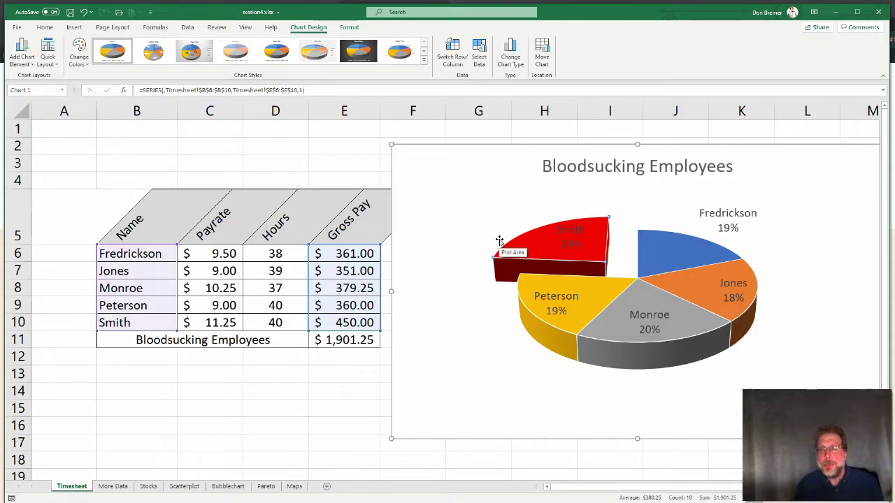
- Select only the Fredrickson data label and drag it back onto the blue slice
{"action": "left_click", "coordinate": [722, 222]}
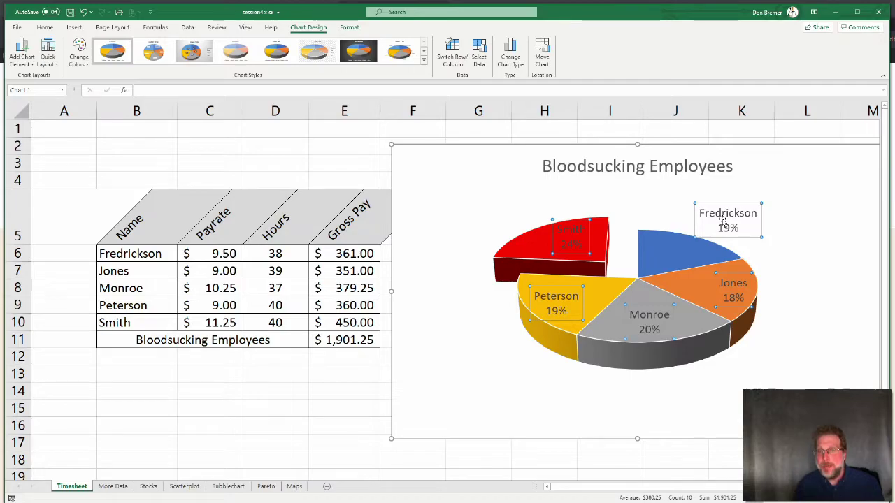
{"action": "left_click", "coordinate": [723, 221]}
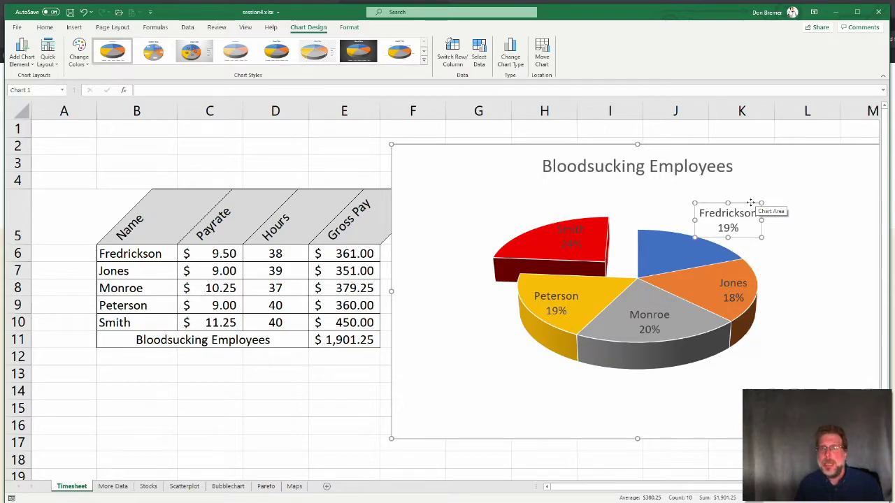
{"action": "left_click_drag", "start_coordinate": [750, 202], "coordinate": [696, 232]}
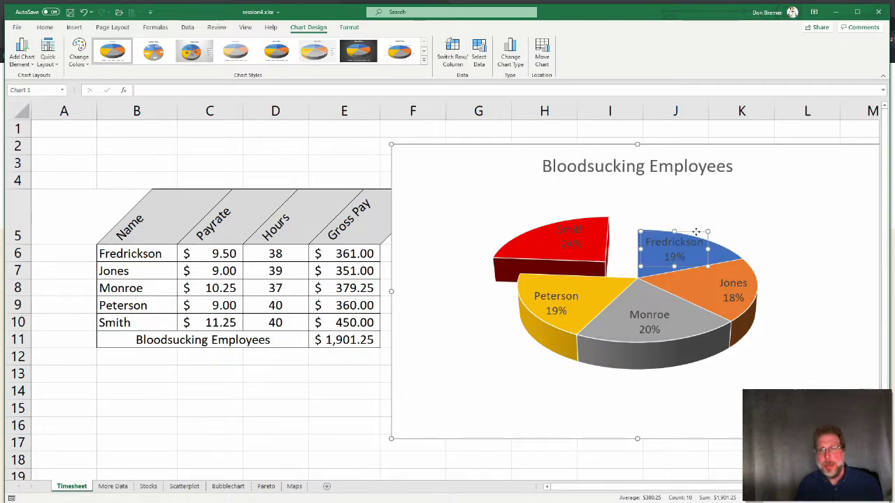
{"action": "left_click", "coordinate": [806, 210]}
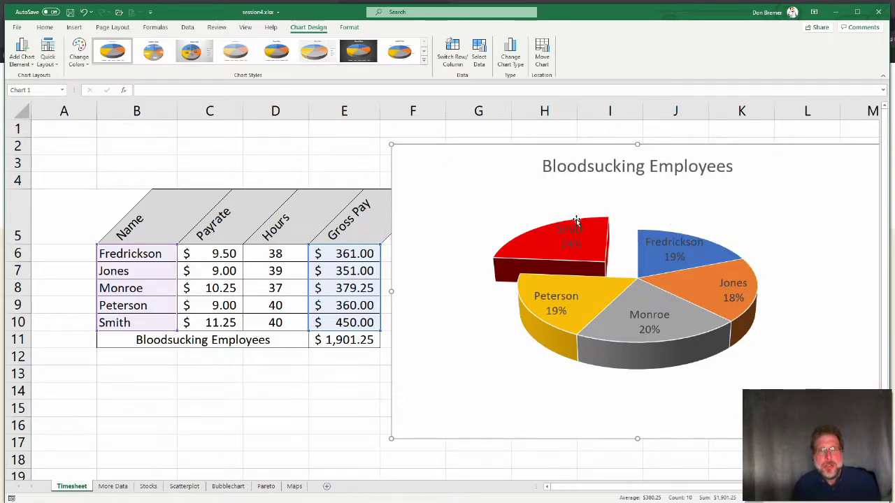
- Enter 10 as Smith's pay rate in cell C10
{"action": "left_click", "coordinate": [238, 308]}
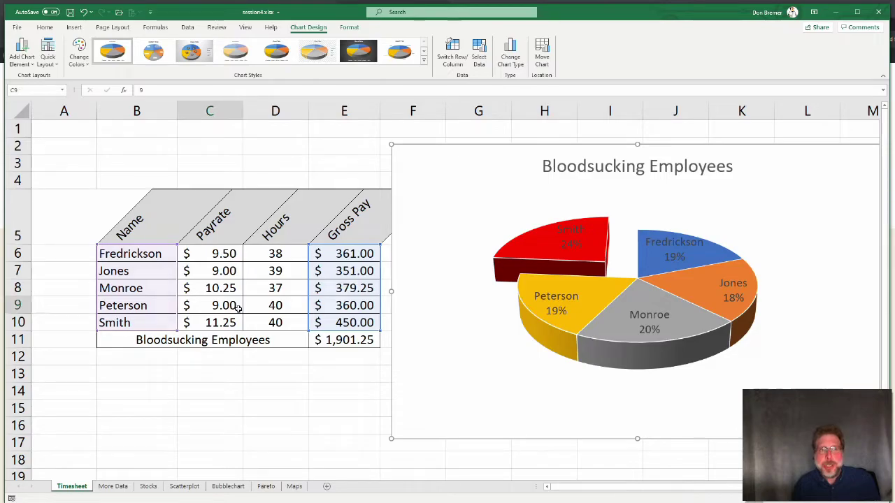
{"action": "left_click", "coordinate": [221, 322]}
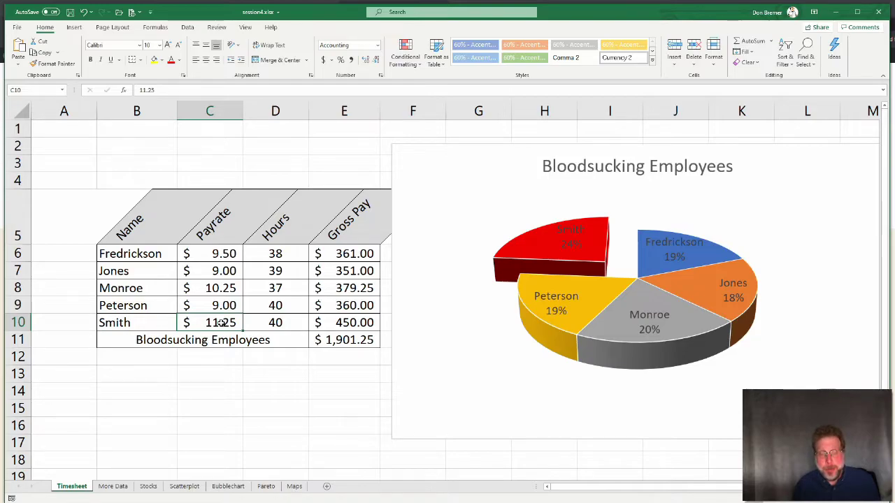
{"action": "type", "text": "10"}
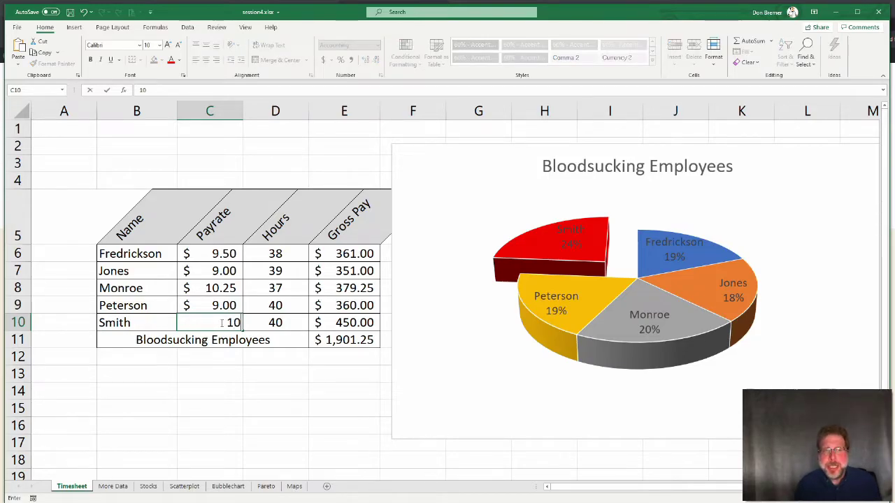
{"action": "key", "text": "Return"}
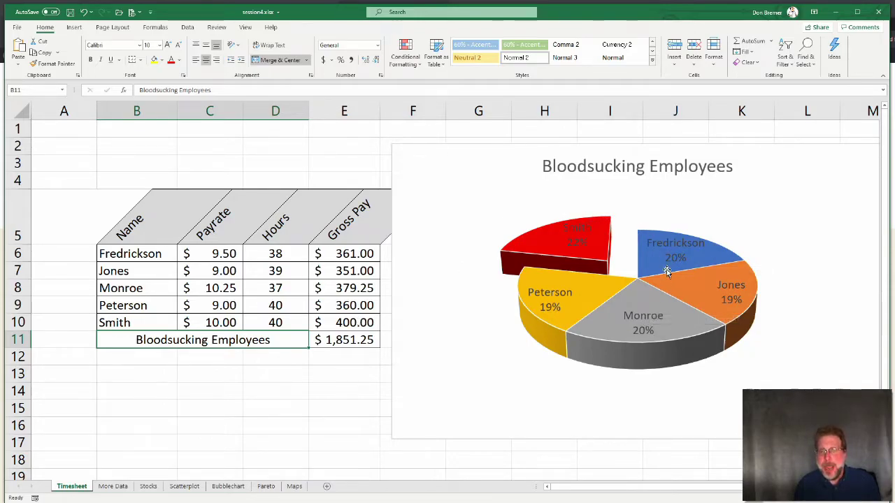
{"action": "mouse_move", "coordinate": [667, 270]}
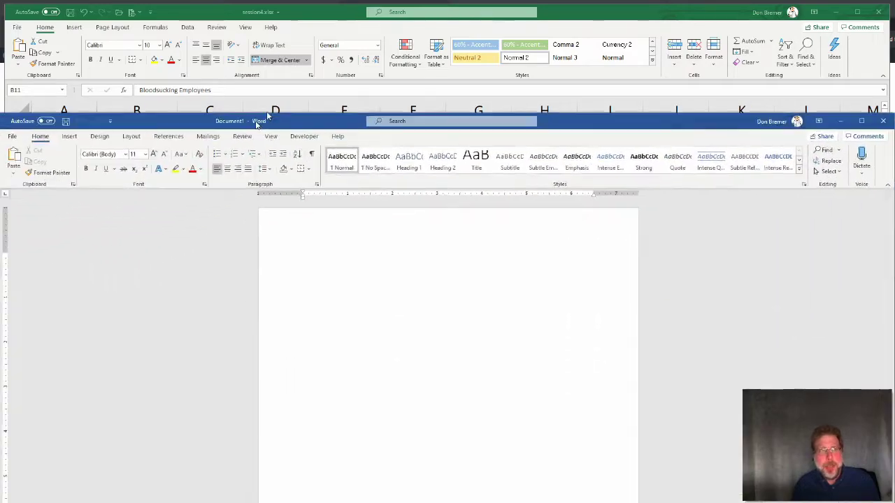
- Drag the blank Document1 window up so it fills the screen
{"action": "left_click_drag", "start_coordinate": [255, 120], "coordinate": [257, 16]}
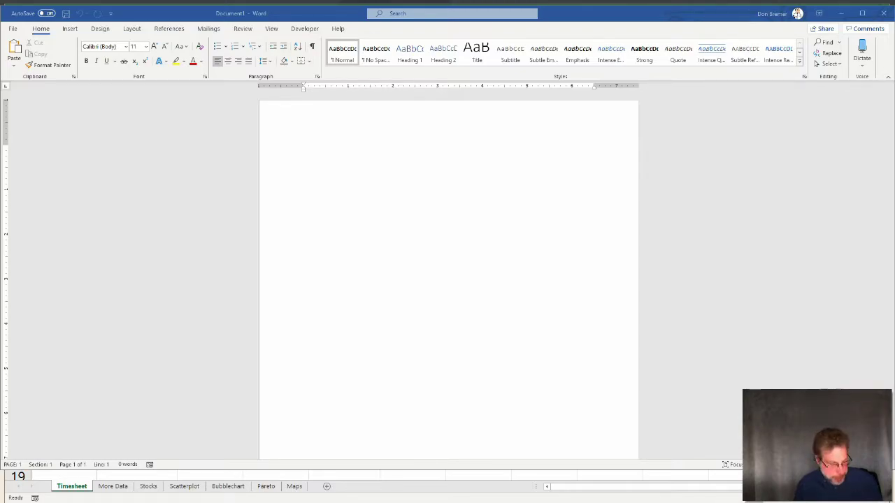
- Paste the copied lorem ipsum text into Document1 as plain text
{"action": "left_click", "coordinate": [335, 181]}
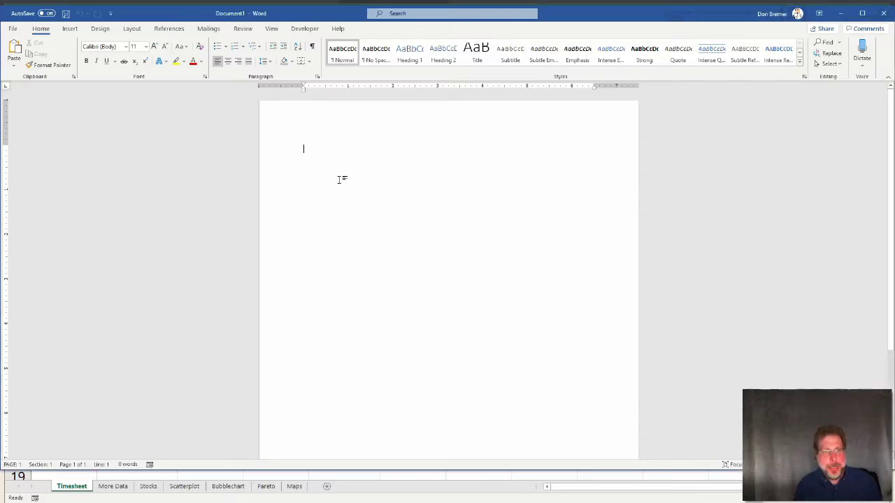
{"action": "left_click", "coordinate": [14, 64]}
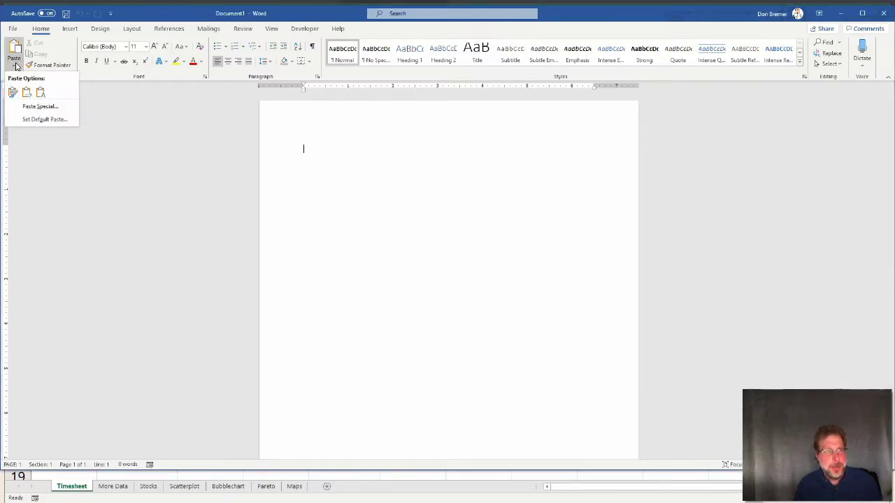
{"action": "left_click", "coordinate": [40, 91]}
- Delete the blank lines after paragraphs one, two, three and four
{"action": "scroll", "coordinate": [405, 223], "scroll_direction": "up", "scroll_amount": 2}
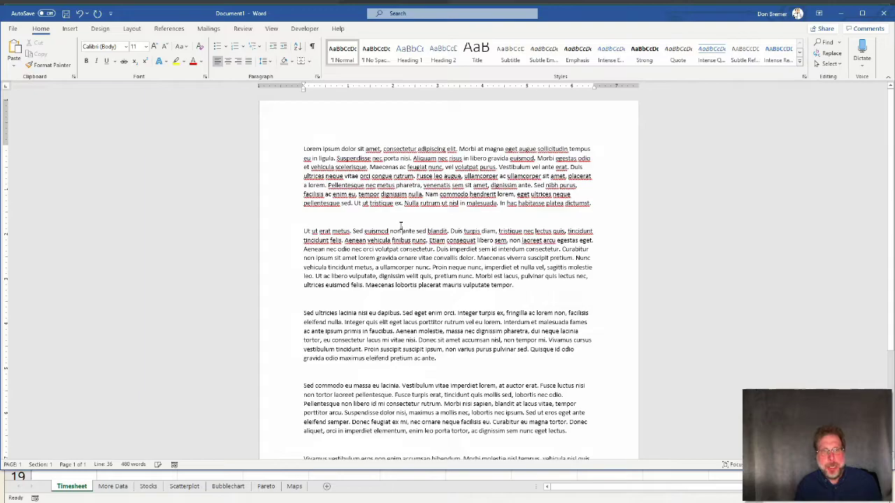
{"action": "left_click", "coordinate": [401, 222]}
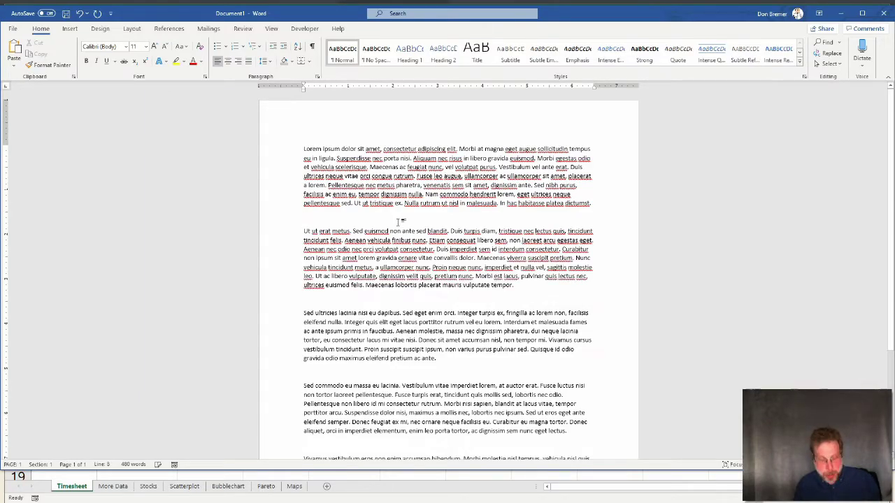
{"action": "key", "text": "BackSpace"}
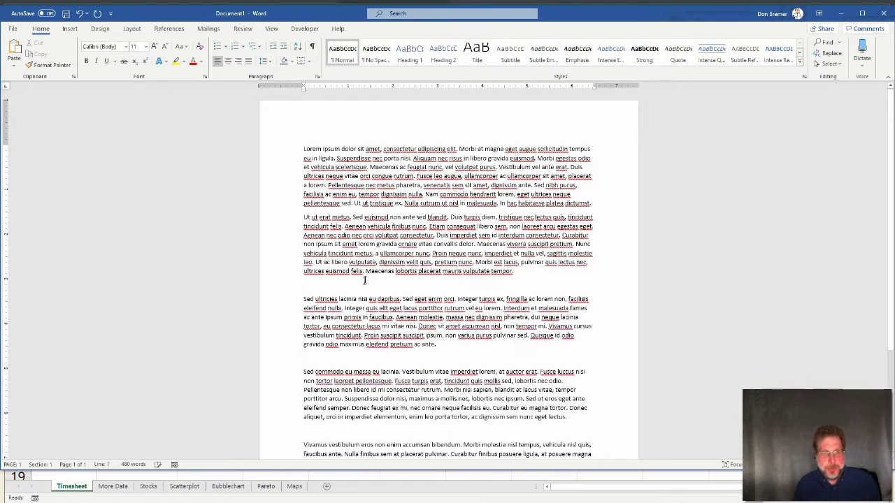
{"action": "left_click", "coordinate": [363, 281]}
{"action": "key", "text": "BackSpace"}
{"action": "left_click", "coordinate": [339, 343]}
{"action": "key", "text": "BackSpace"}
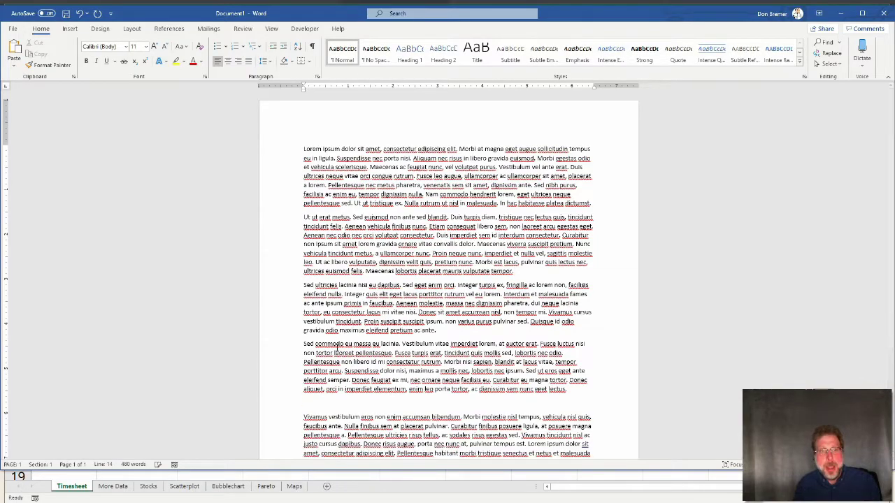
{"action": "left_click", "coordinate": [327, 404]}
{"action": "key", "text": "BackSpace"}
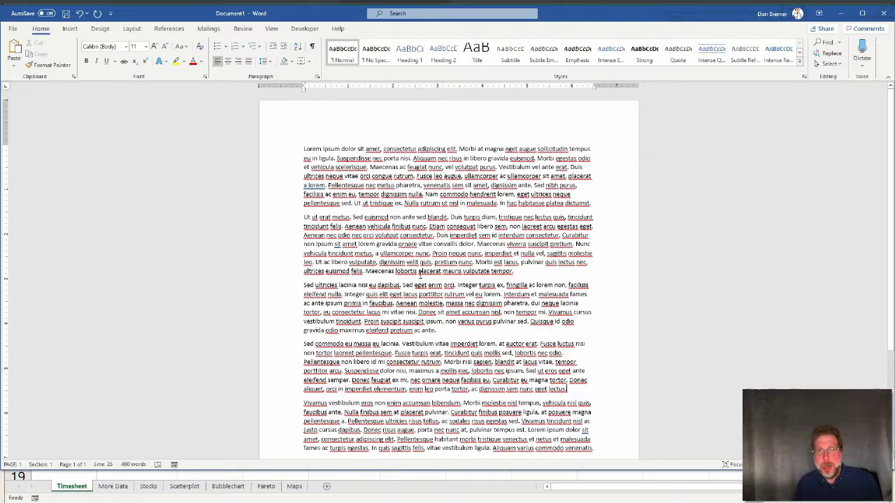
- Select and copy the whole Bloodsucking Employees chart in Excel, then return to Word
{"action": "left_click", "coordinate": [413, 488]}
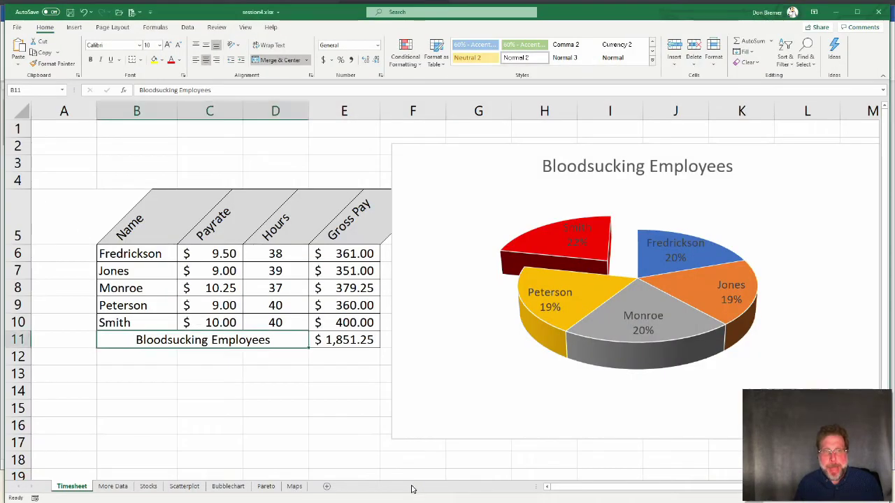
{"action": "left_click", "coordinate": [442, 403]}
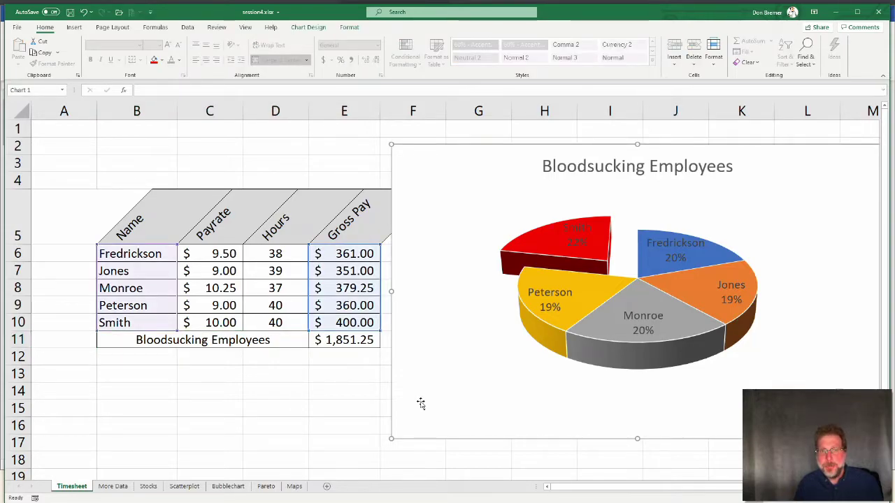
{"action": "left_click", "coordinate": [420, 404]}
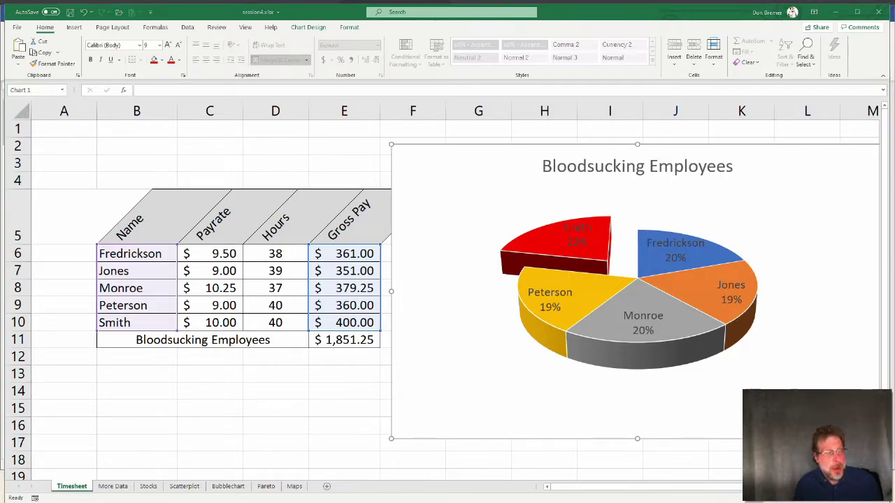
{"action": "key", "text": "alt+Tab"}
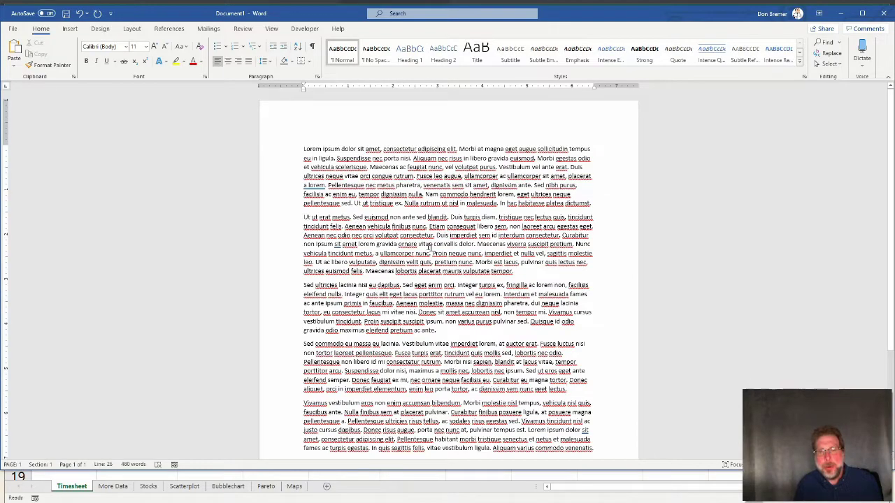
- Paste the chart as a picture at the end of paragraph two
{"action": "left_click", "coordinate": [515, 270]}
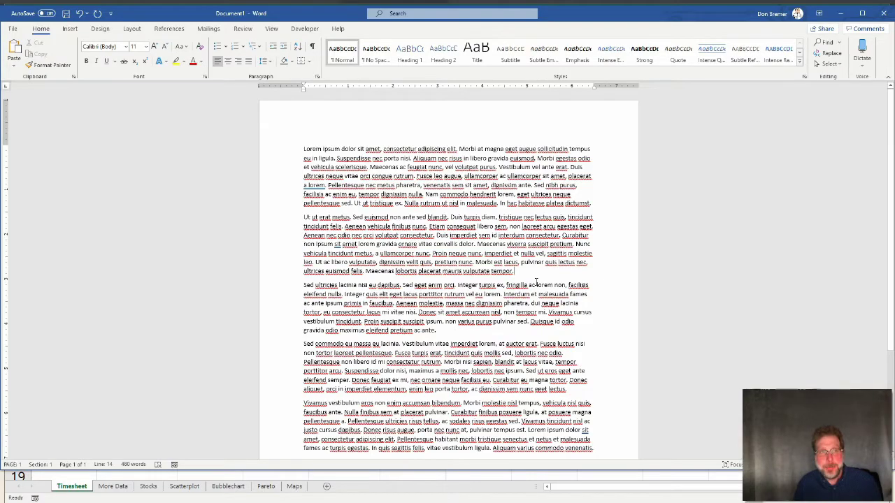
{"action": "left_click", "coordinate": [22, 66]}
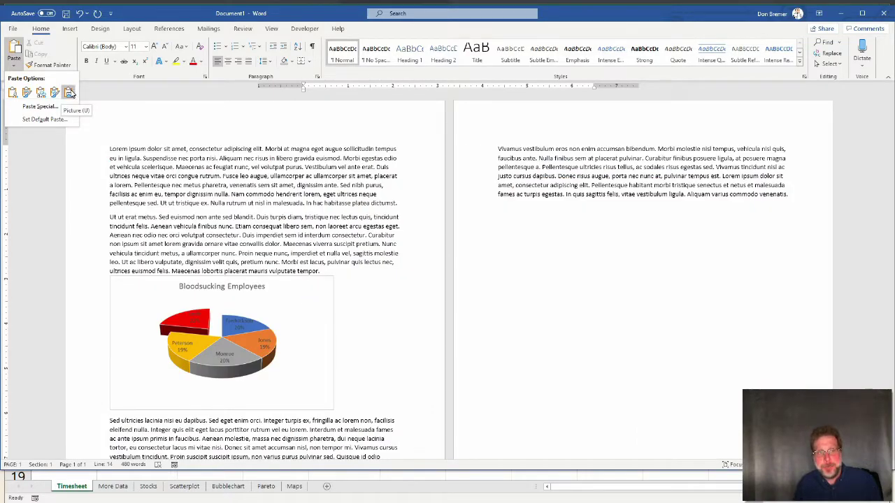
{"action": "left_click", "coordinate": [73, 92]}
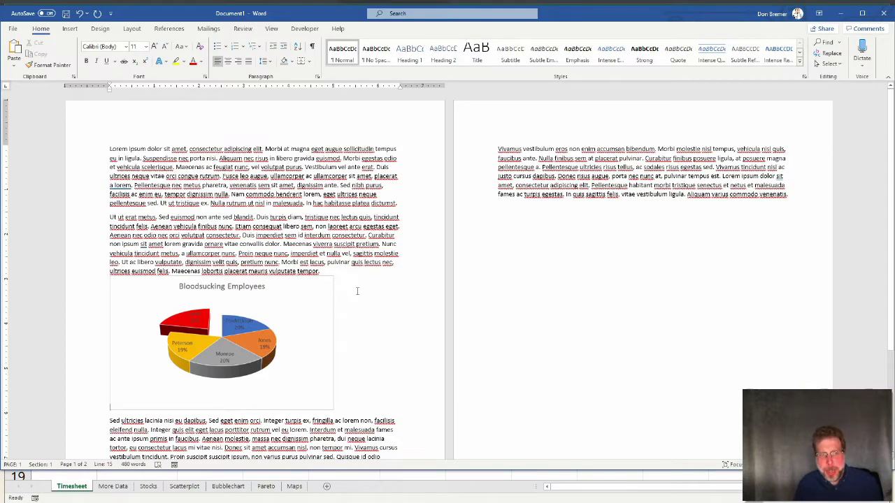
- Set the picture's wrapping to Tight and position it beside the second paragraph
{"action": "left_click", "coordinate": [320, 304]}
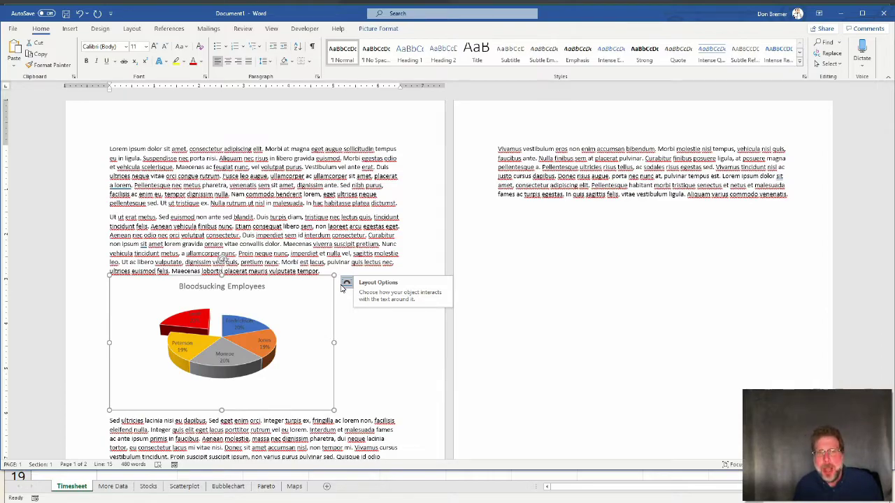
{"action": "left_click", "coordinate": [342, 285]}
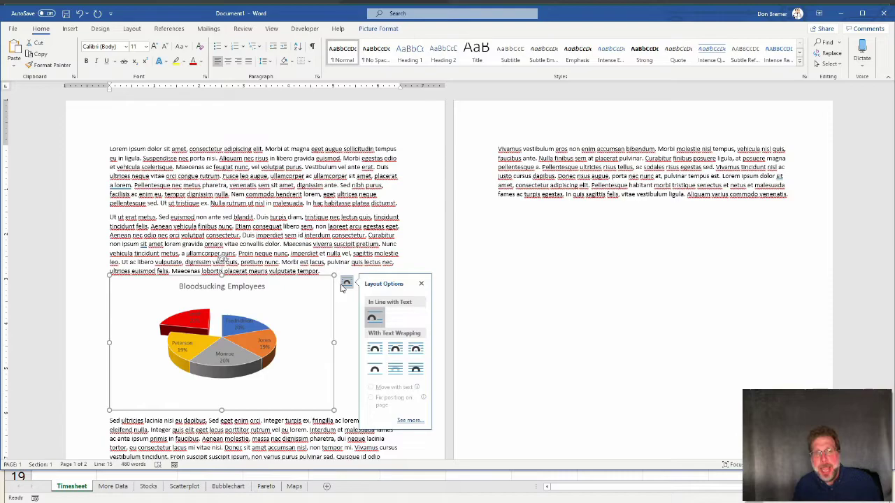
{"action": "left_click", "coordinate": [396, 349]}
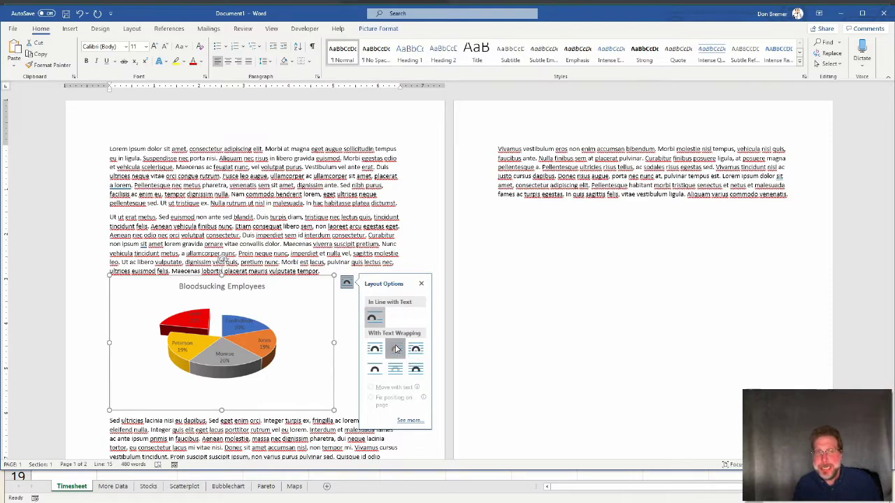
{"action": "left_click", "coordinate": [297, 318]}
{"action": "left_click_drag", "start_coordinate": [297, 317], "coordinate": [363, 262]}
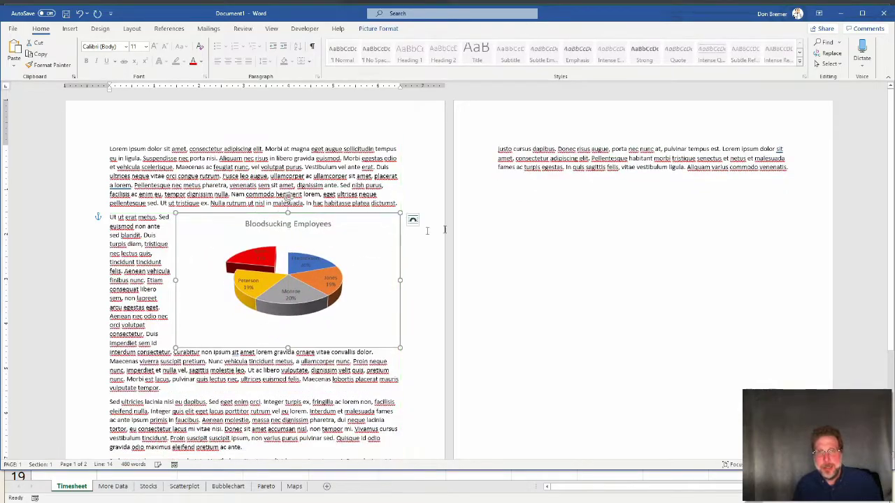
{"action": "left_click", "coordinate": [480, 256]}
{"action": "scroll", "coordinate": [365, 296], "scroll_direction": "up", "scroll_amount": 3}
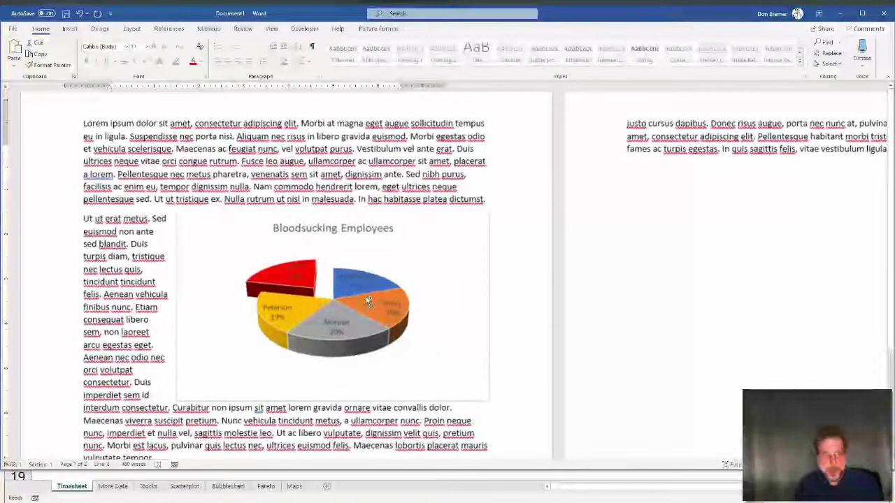
{"action": "left_click", "coordinate": [378, 292]}
{"action": "mouse_move", "coordinate": [386, 260]}
{"action": "left_mouse_down"}
{"action": "mouse_move", "coordinate": [361, 194]}
{"action": "mouse_move", "coordinate": [388, 274]}
{"action": "left_mouse_up"}
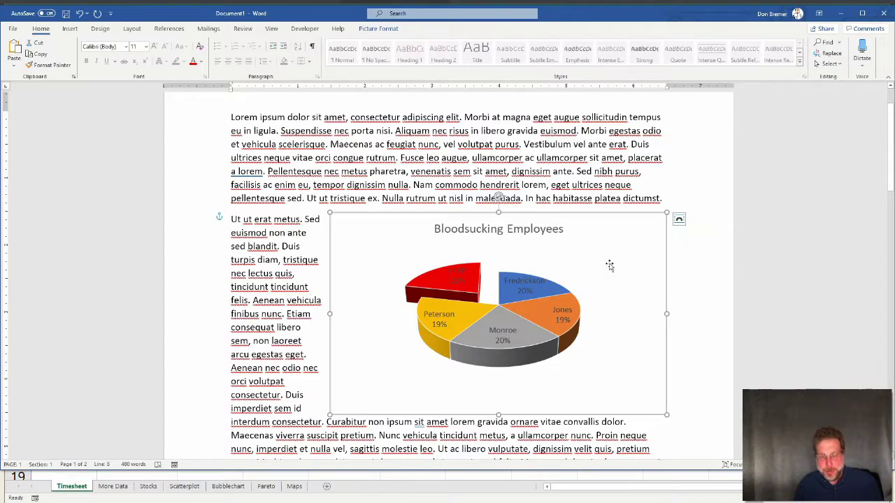
- Delete the chart picture, widen Word, and place the cursor after paragraph two
{"action": "key", "text": "Delete"}
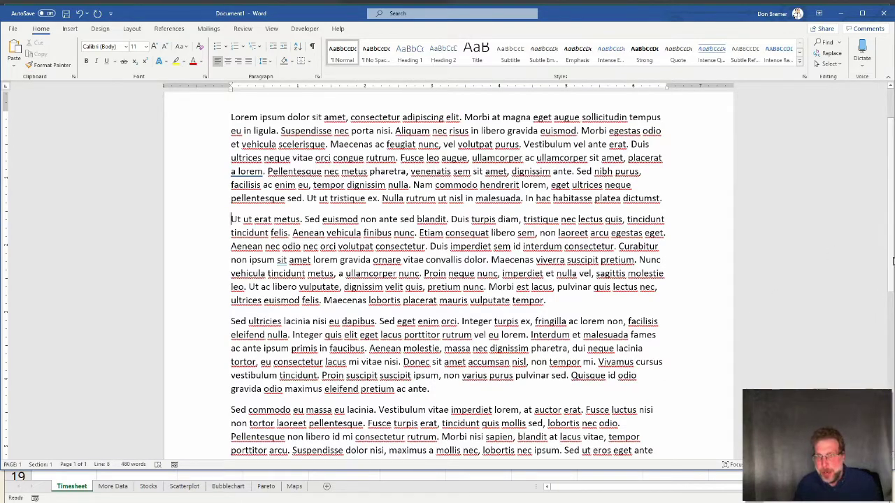
{"action": "left_click_drag", "start_coordinate": [892, 258], "coordinate": [894, 257]}
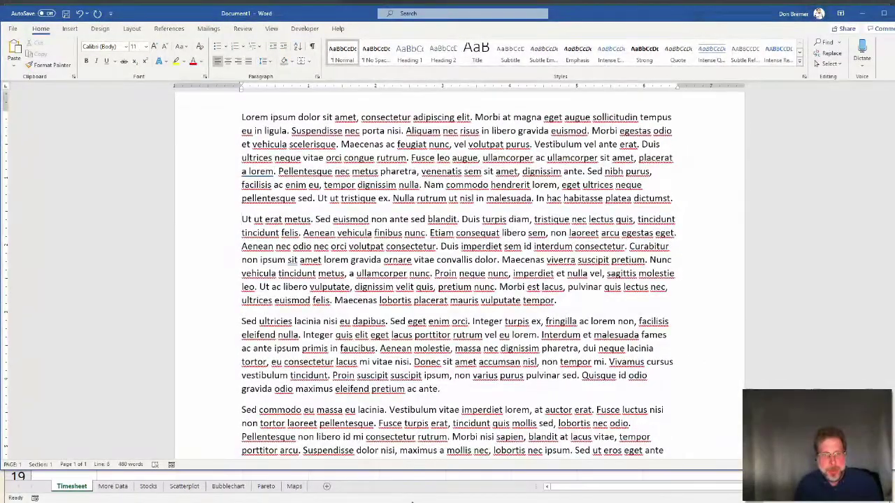
{"action": "left_click", "coordinate": [410, 499]}
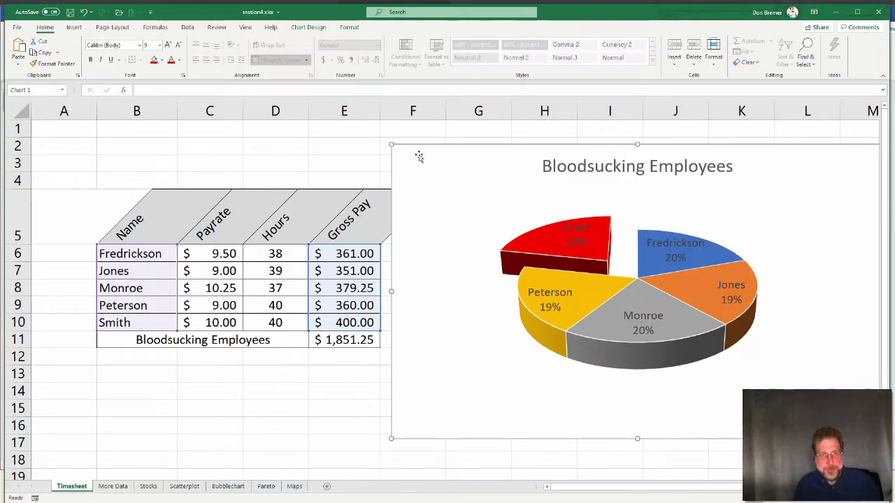
{"action": "key", "text": "alt+Tab"}
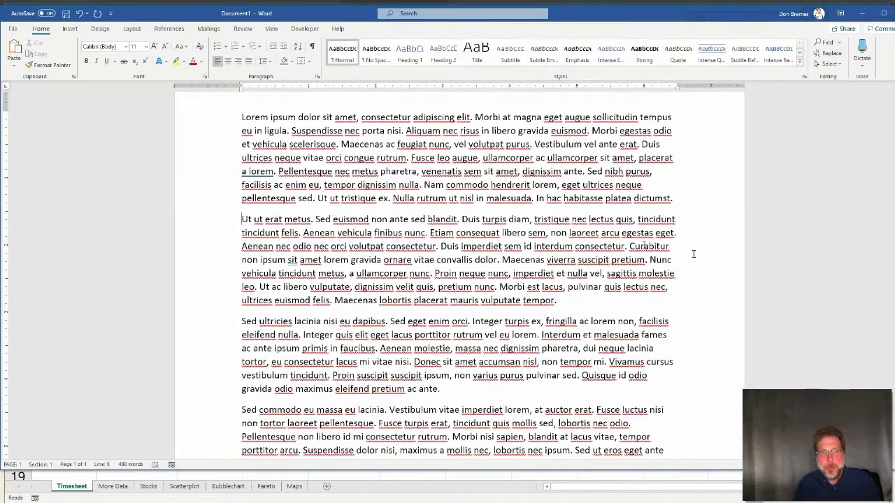
{"action": "left_click", "coordinate": [566, 299]}
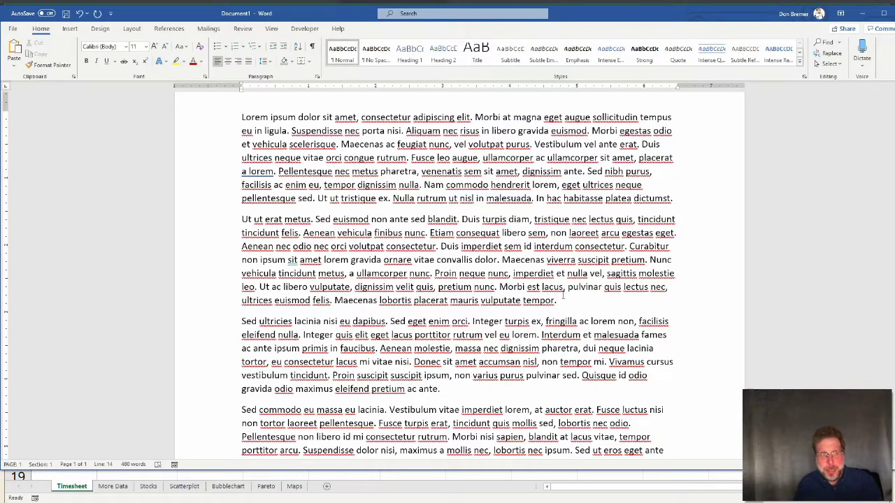
- Paste Special the chart as a linked object after paragraph two
{"action": "left_click", "coordinate": [21, 61]}
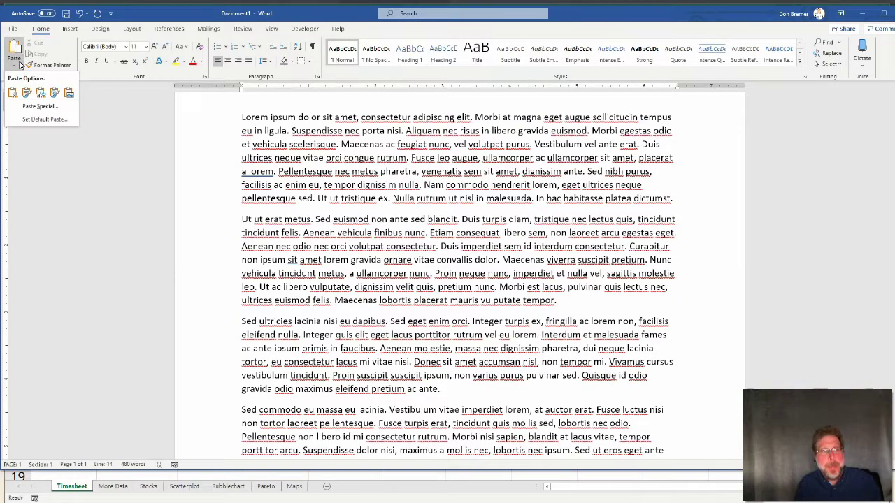
{"action": "left_click", "coordinate": [34, 107]}
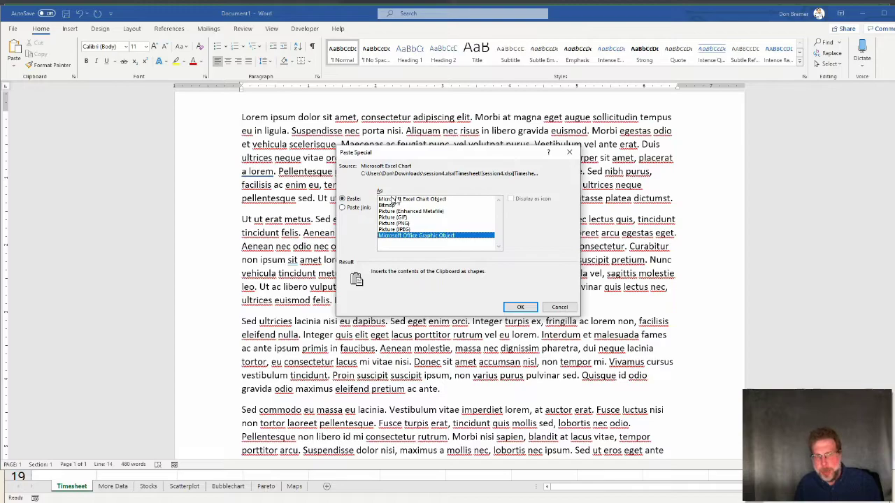
{"action": "left_click", "coordinate": [357, 210]}
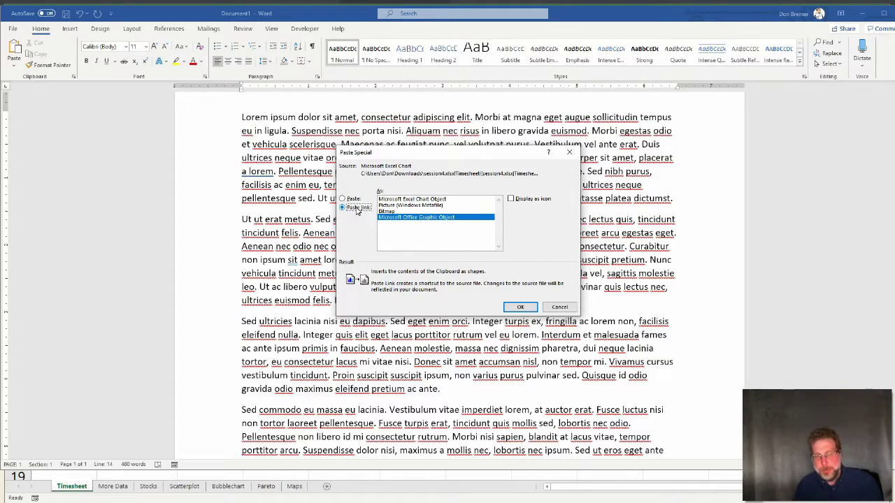
{"action": "left_click", "coordinate": [520, 307]}
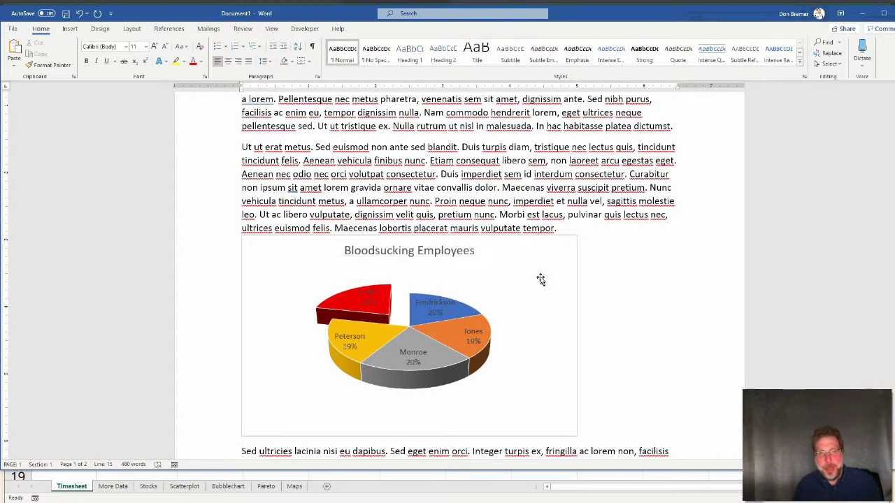
- Wrap text around the linked chart, move it up beside paragraph two, and return to Excel
{"action": "left_click", "coordinate": [544, 260]}
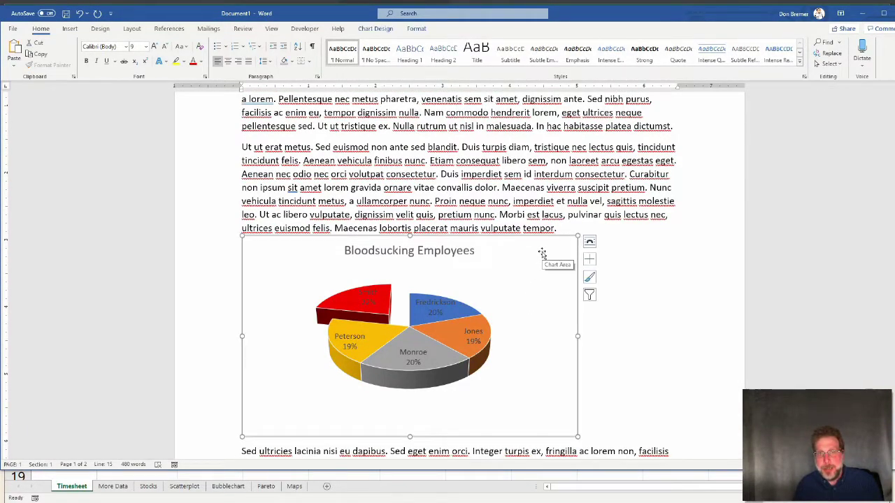
{"action": "left_click", "coordinate": [590, 243]}
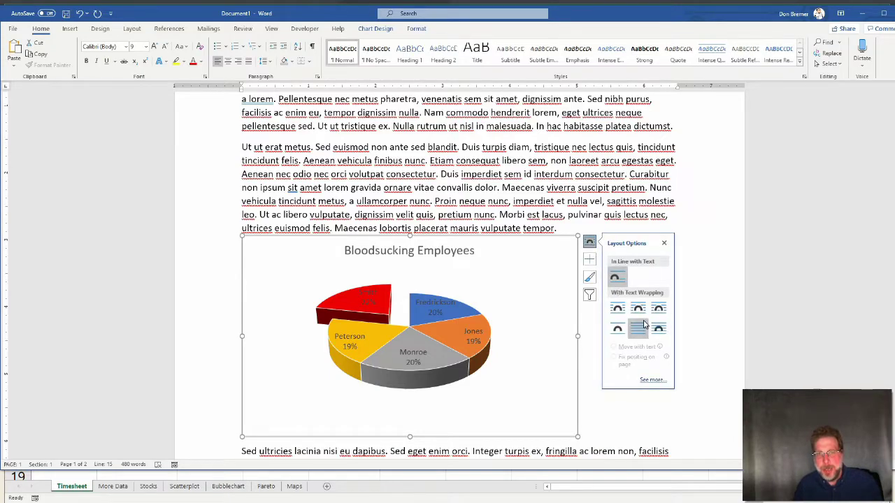
{"action": "left_click", "coordinate": [638, 309]}
{"action": "left_click_drag", "start_coordinate": [559, 278], "coordinate": [650, 172]}
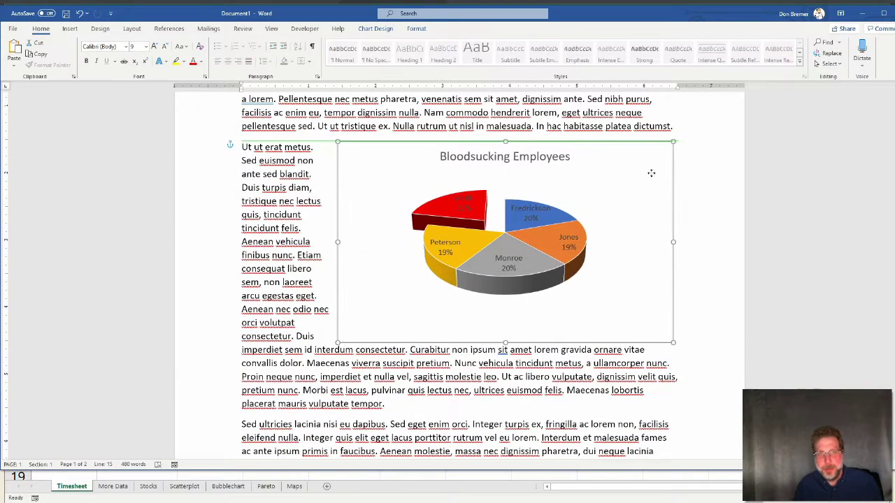
{"action": "left_click", "coordinate": [707, 247]}
{"action": "key", "text": "alt+Tab"}
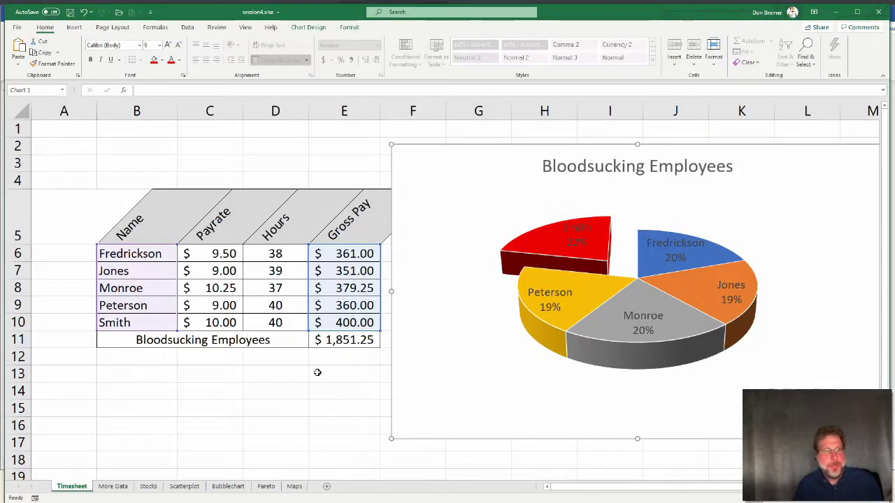
- Enter 15 in C10, confirm Word's linked pie updated, then minimize Word
{"action": "left_click", "coordinate": [238, 322]}
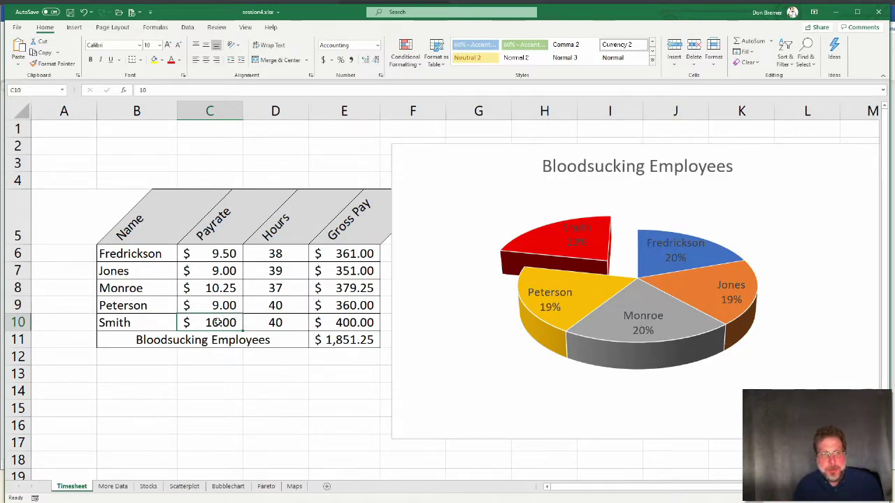
{"action": "type", "text": "15"}
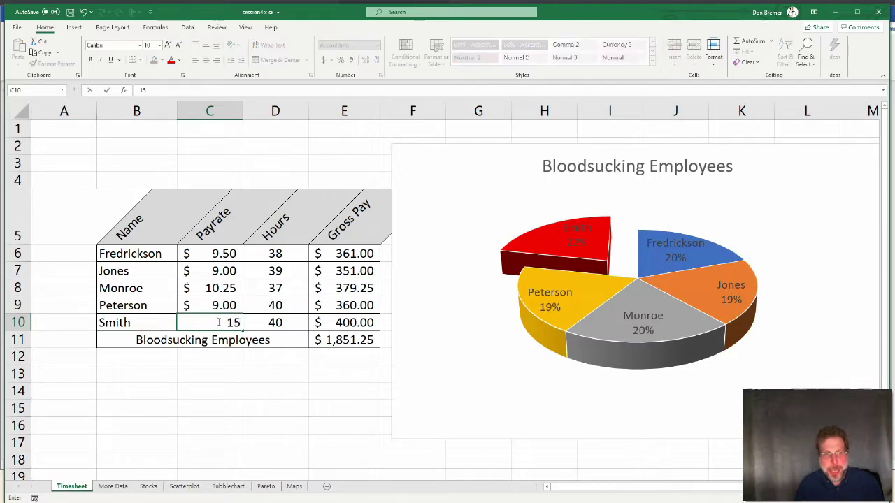
{"action": "key", "text": "Return"}
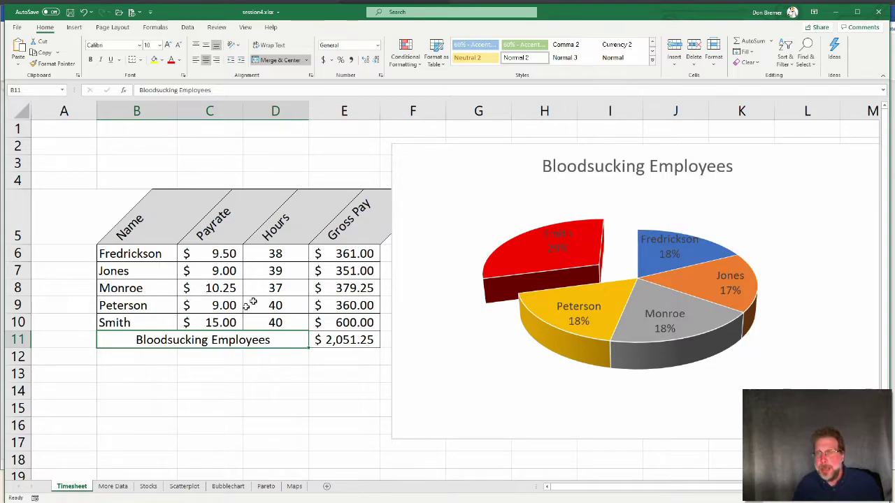
{"action": "key", "text": "alt+Tab"}
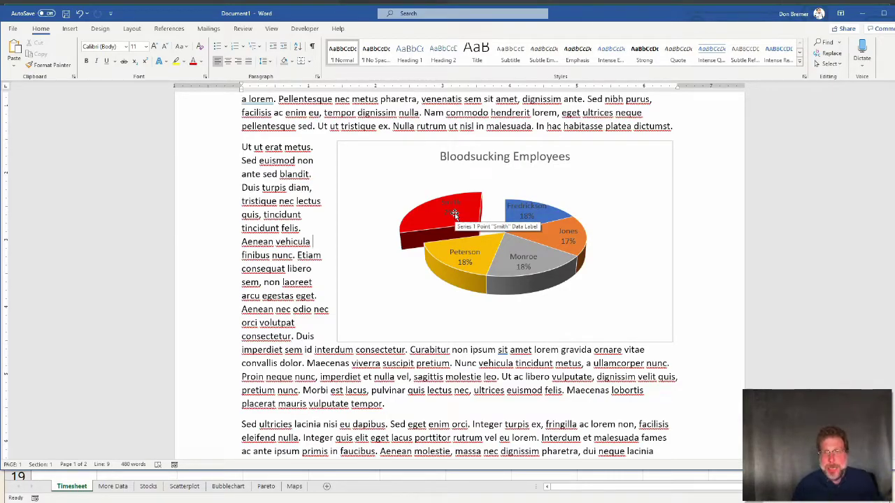
{"action": "left_click", "coordinate": [863, 15]}
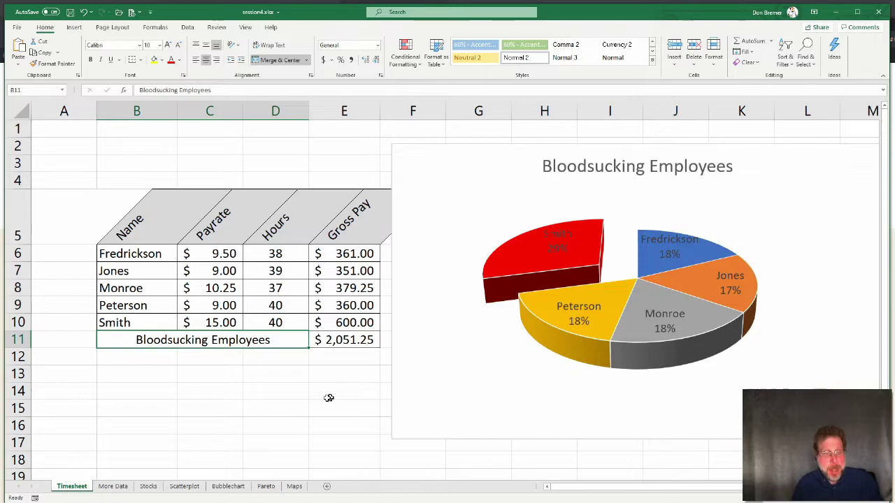
- Look at the More Data sheet, then return to Timesheet and enter a test word 'pie' in D2
{"action": "left_click", "coordinate": [115, 487]}
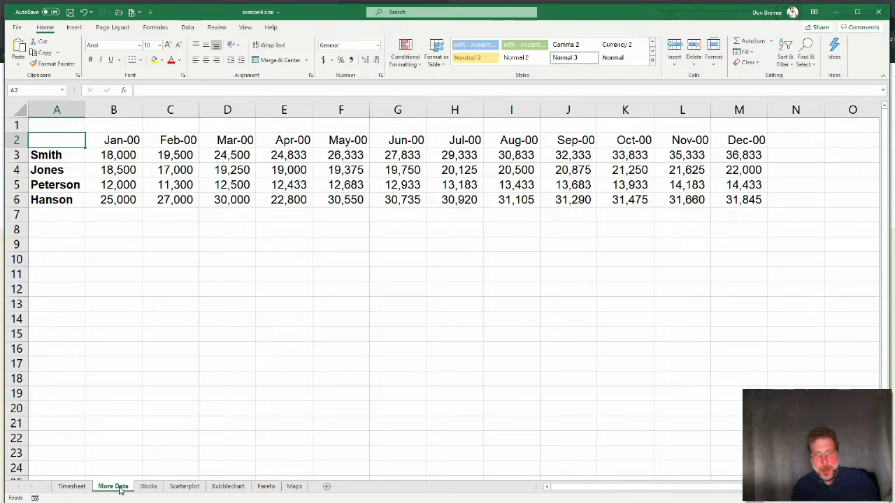
{"action": "left_click", "coordinate": [53, 485]}
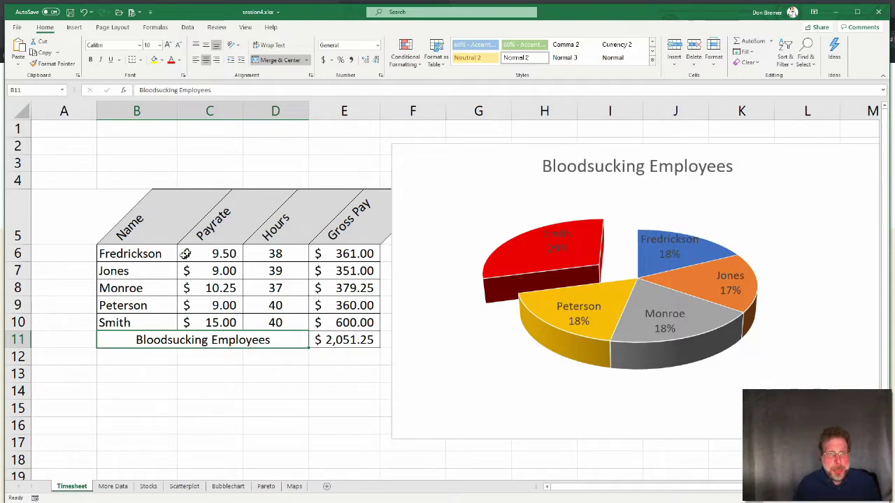
{"action": "left_click", "coordinate": [290, 149]}
{"action": "type", "text": "pie"}
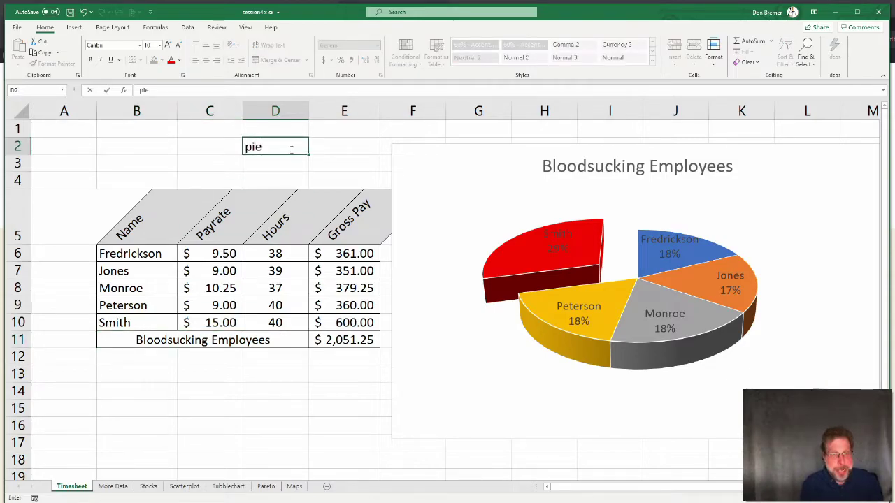
{"action": "key", "text": "Return"}
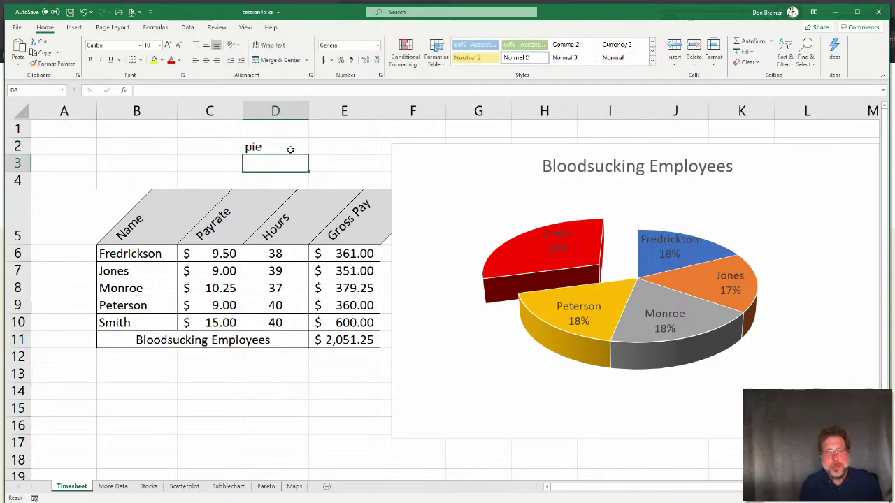
- Clear the test entry from D2 and return to the More Data sheet
{"action": "left_click", "coordinate": [290, 150]}
{"action": "key", "text": "Delete"}
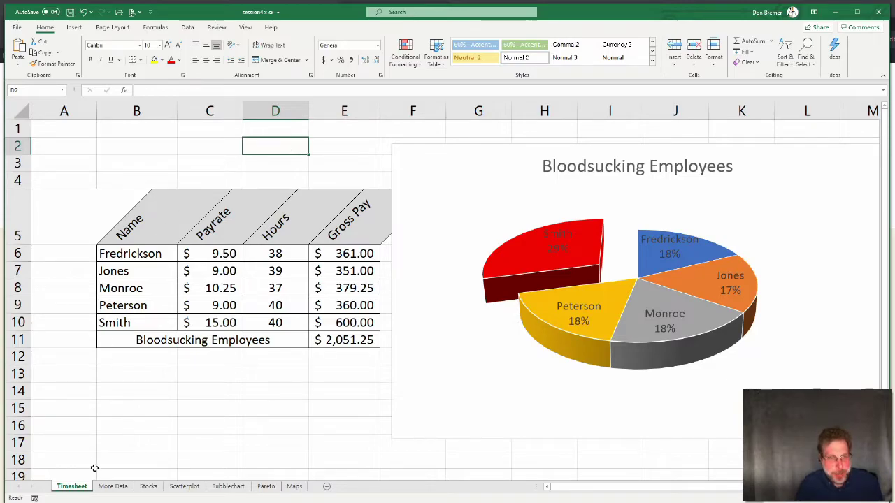
{"action": "left_click", "coordinate": [113, 486]}
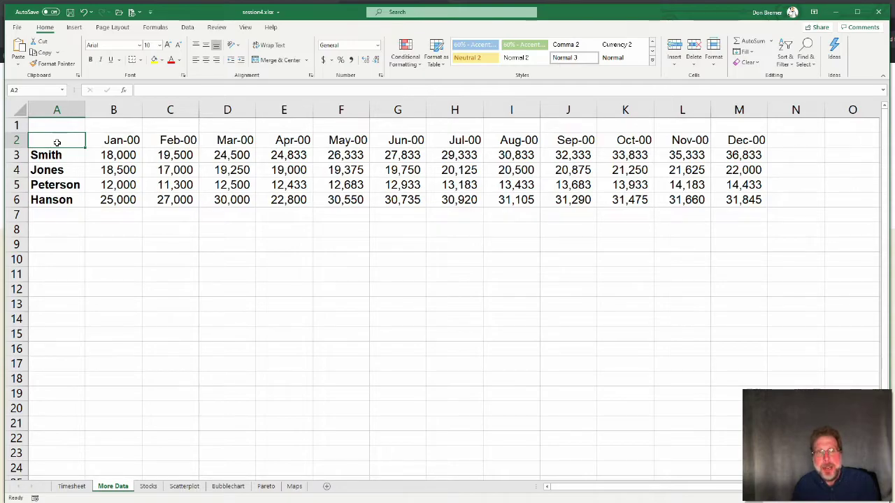
- Select A2:D6, the employee names with their Jan-00 to Mar-00 sales
{"action": "left_click_drag", "start_coordinate": [57, 143], "coordinate": [248, 203]}
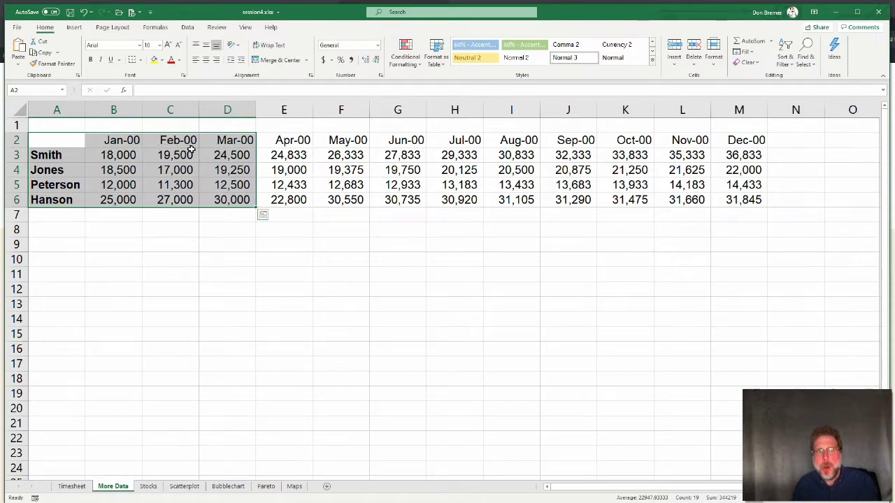
{"action": "left_click", "coordinate": [67, 140]}
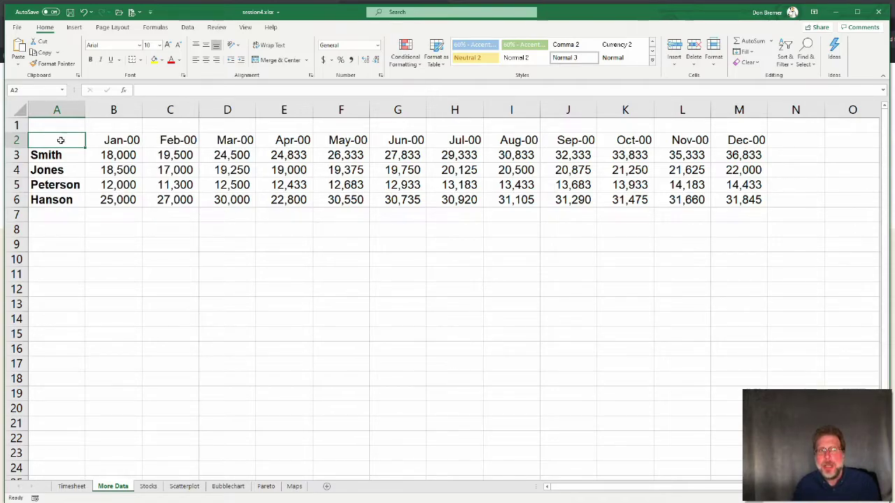
{"action": "left_click_drag", "start_coordinate": [60, 140], "coordinate": [234, 202]}
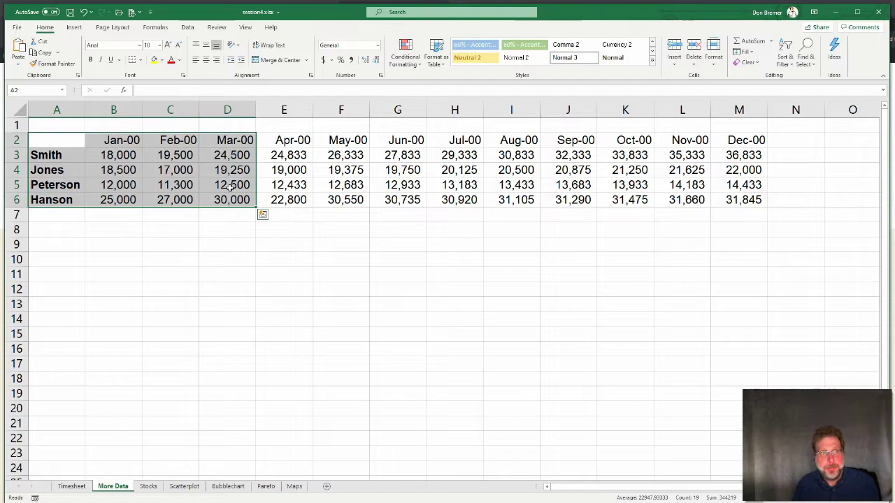
{"action": "left_click", "coordinate": [74, 27]}
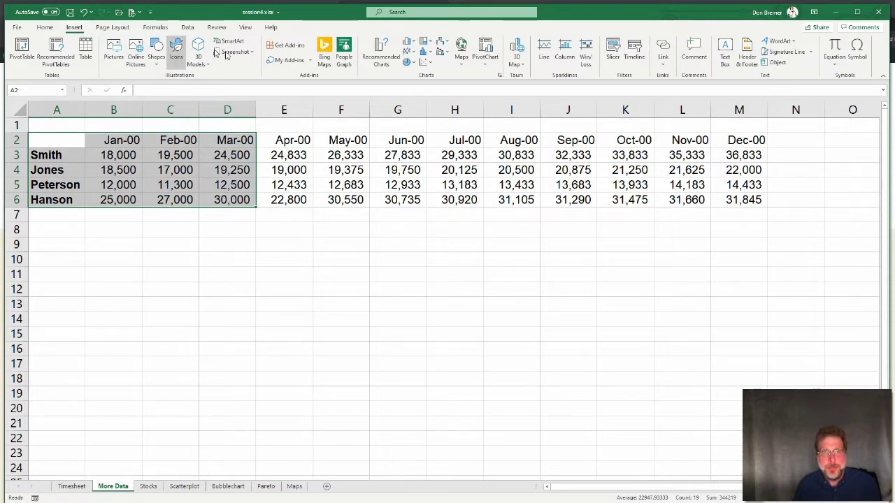
- Insert a 3-D Clustered Column chart and move it below the data
{"action": "left_click", "coordinate": [409, 43]}
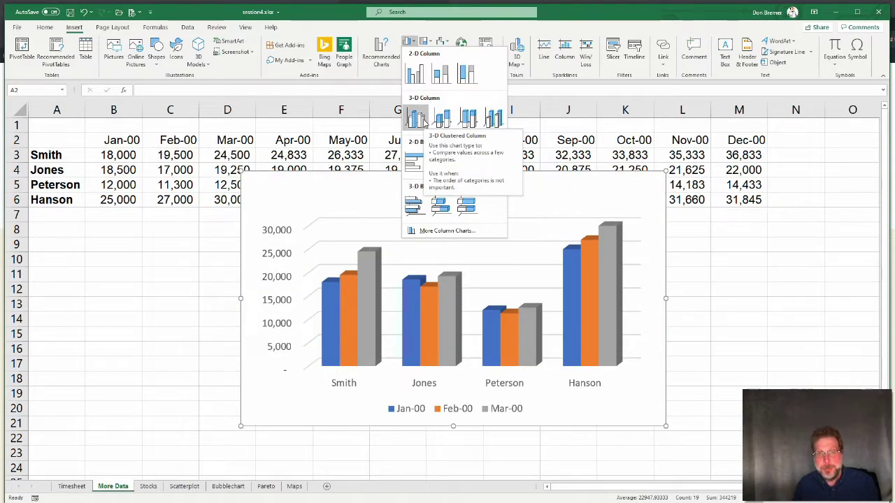
{"action": "left_click", "coordinate": [417, 118]}
{"action": "left_click_drag", "start_coordinate": [523, 200], "coordinate": [564, 226]}
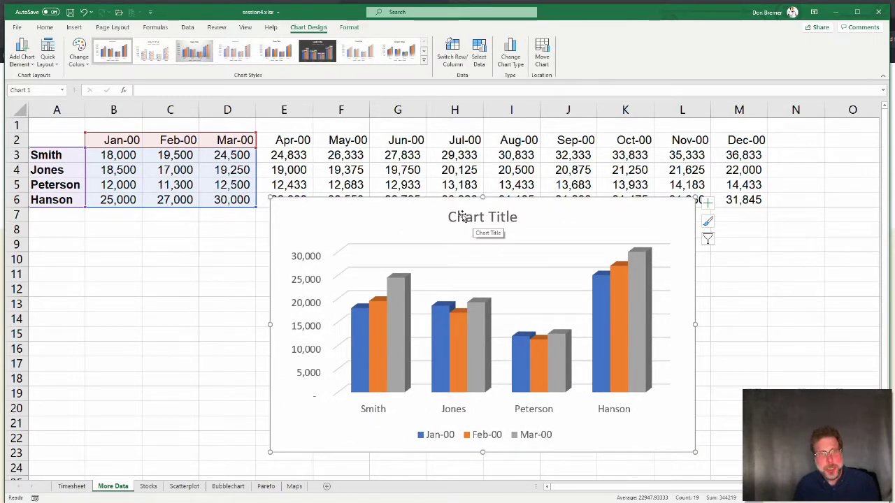
- Title the chart 'Sales by Employee by Month'
{"action": "left_click", "coordinate": [461, 217]}
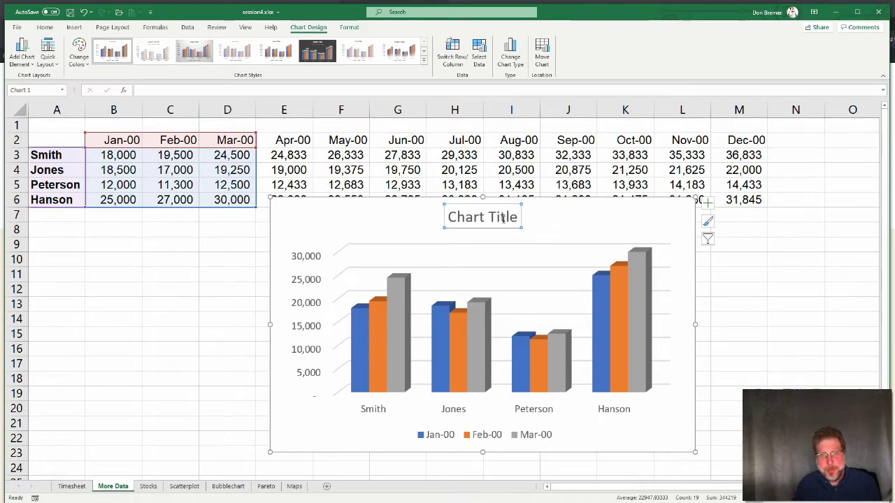
{"action": "left_click_drag", "start_coordinate": [519, 220], "coordinate": [464, 218]}
{"action": "type", "text": "Saels"}
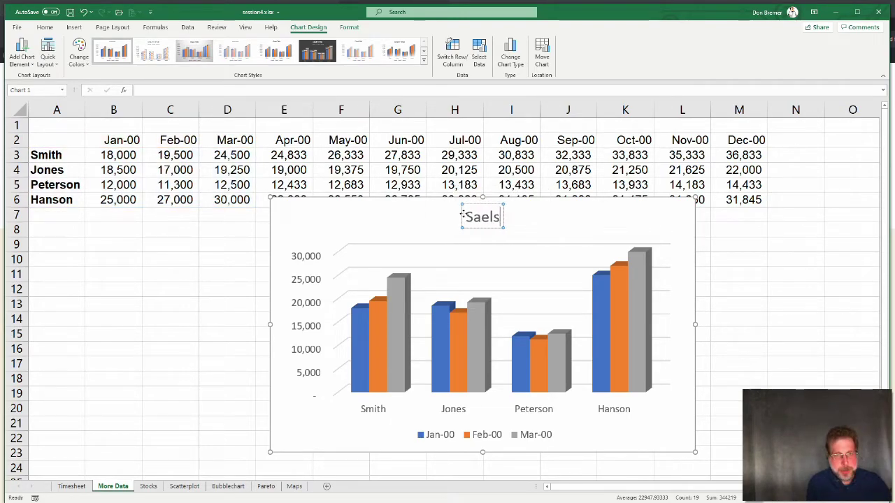
{"action": "key", "text": "BackSpace"}
{"action": "key", "text": "BackSpace"}
{"action": "key", "text": "BackSpace"}
{"action": "type", "text": "les"}
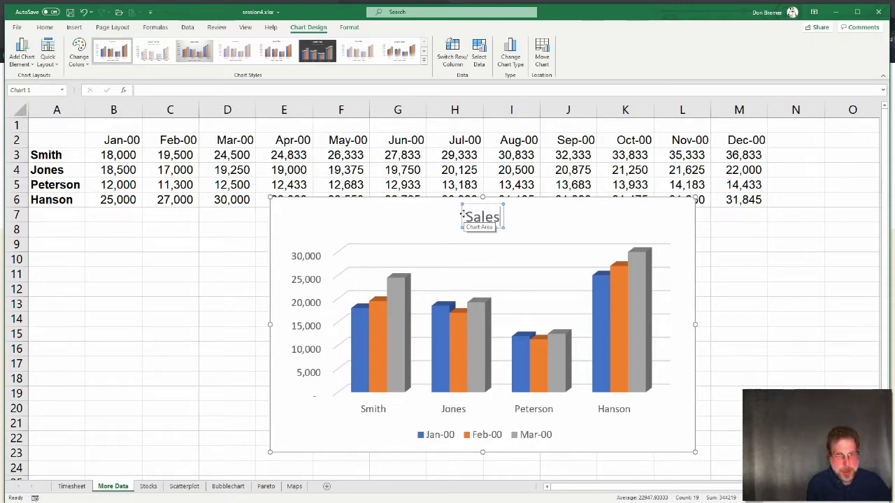
{"action": "type", "text": " by E"}
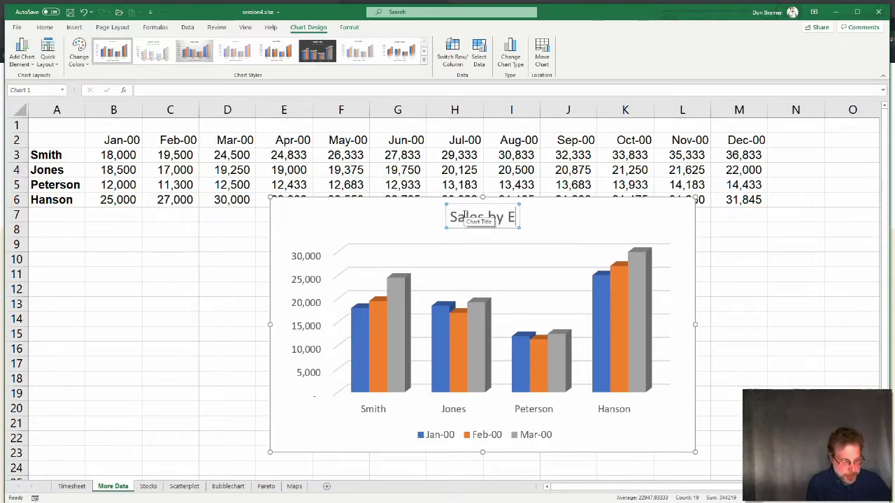
{"action": "type", "text": "mployee by Month"}
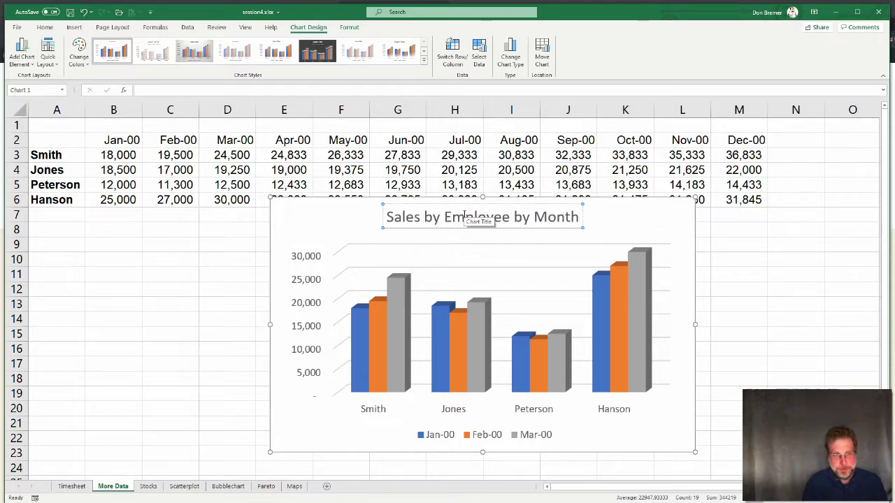
{"action": "left_click", "coordinate": [610, 228]}
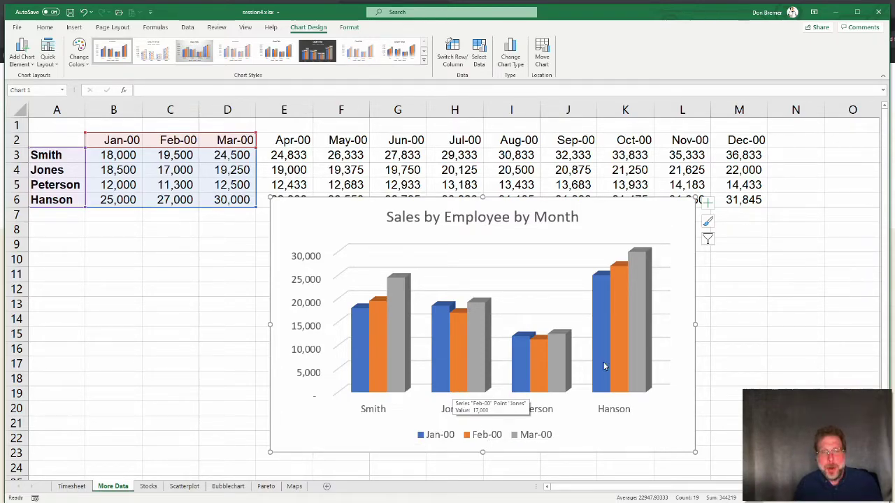
- Apply Quick Layout 1 with the legend on the right, and shift the chart slightly left and down
{"action": "left_click", "coordinate": [48, 62]}
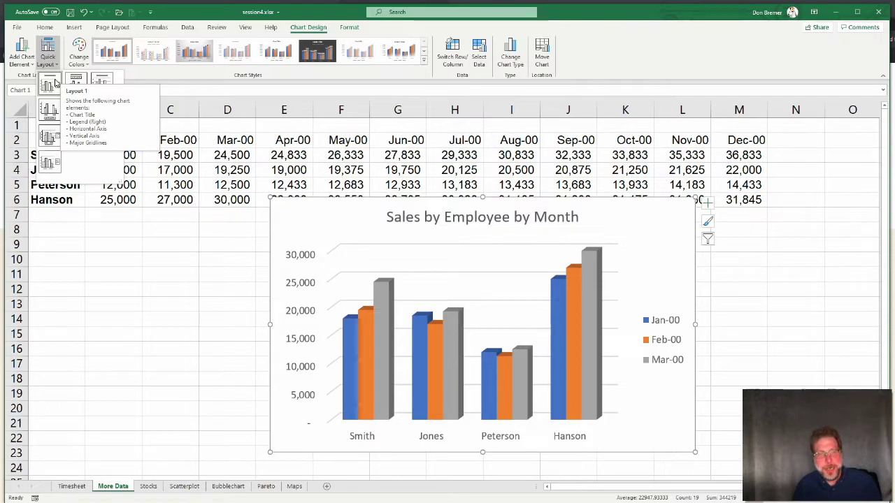
{"action": "left_click", "coordinate": [56, 82]}
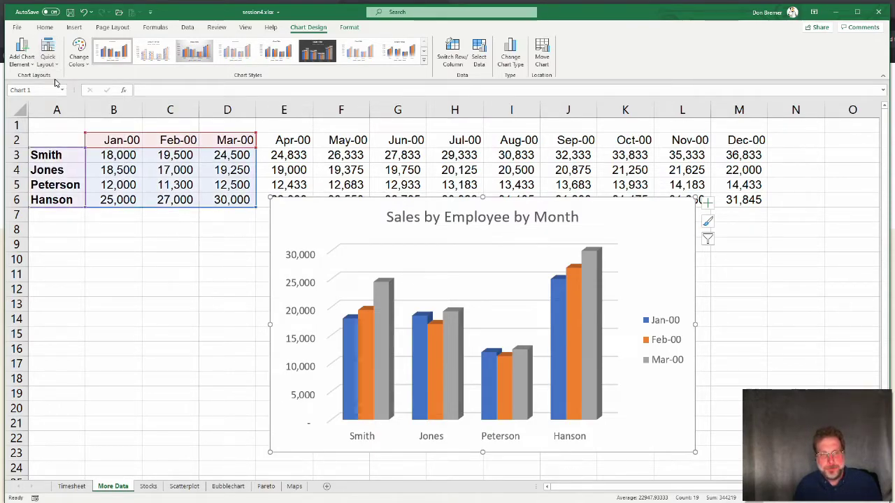
{"action": "left_click_drag", "start_coordinate": [308, 222], "coordinate": [284, 237]}
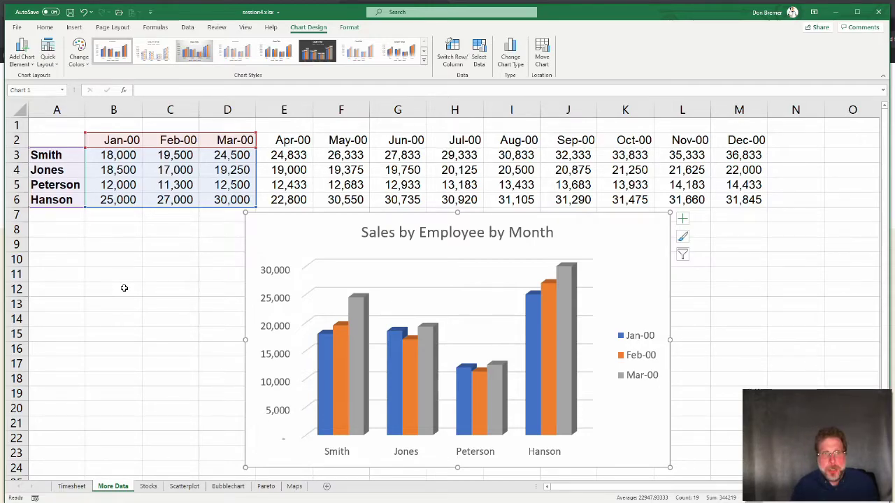
{"action": "left_click", "coordinate": [231, 242]}
{"action": "left_click", "coordinate": [269, 225]}
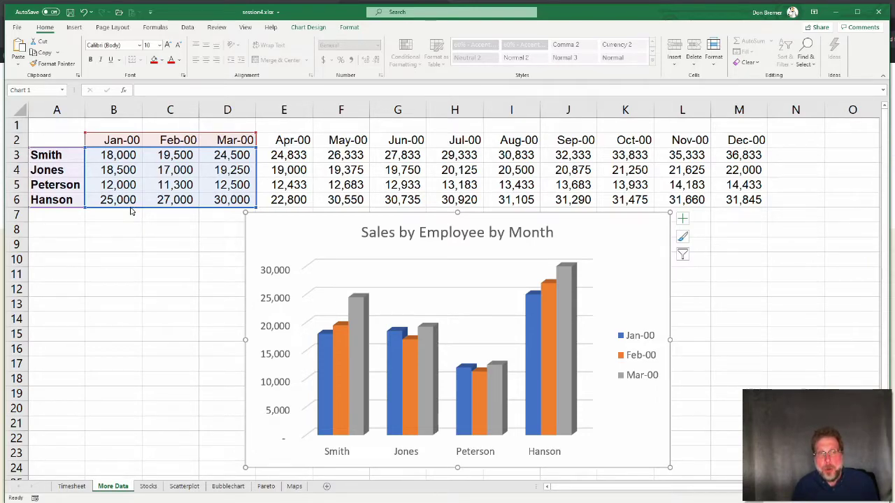
- Try Apr-00–Jun-00 and Jan-00–Jun-00 as the chart's data range, then settle on Jan-00 to Mar-00
{"action": "left_click_drag", "start_coordinate": [130, 211], "coordinate": [274, 192]}
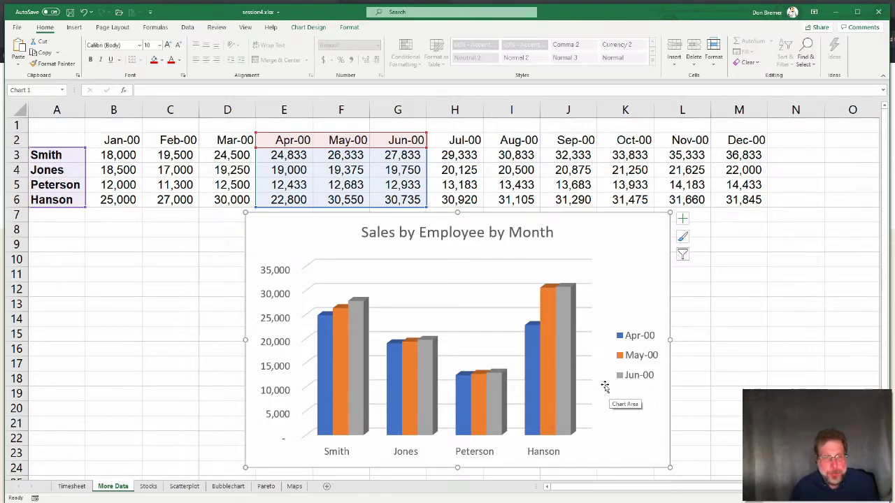
{"action": "left_click", "coordinate": [106, 377]}
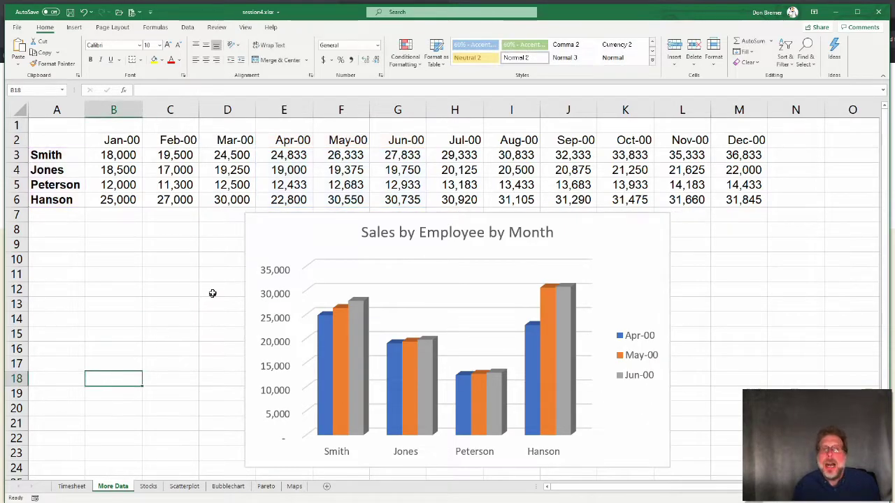
{"action": "left_click", "coordinate": [265, 247]}
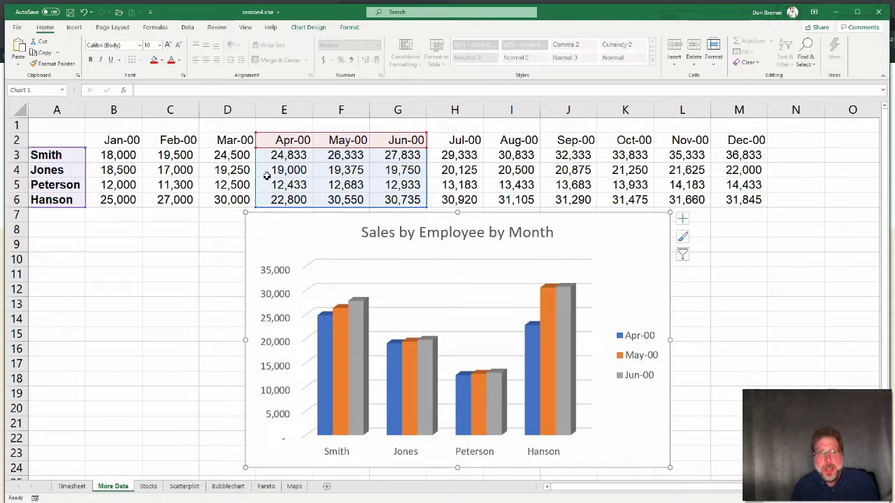
{"action": "left_click_drag", "start_coordinate": [258, 203], "coordinate": [257, 207]}
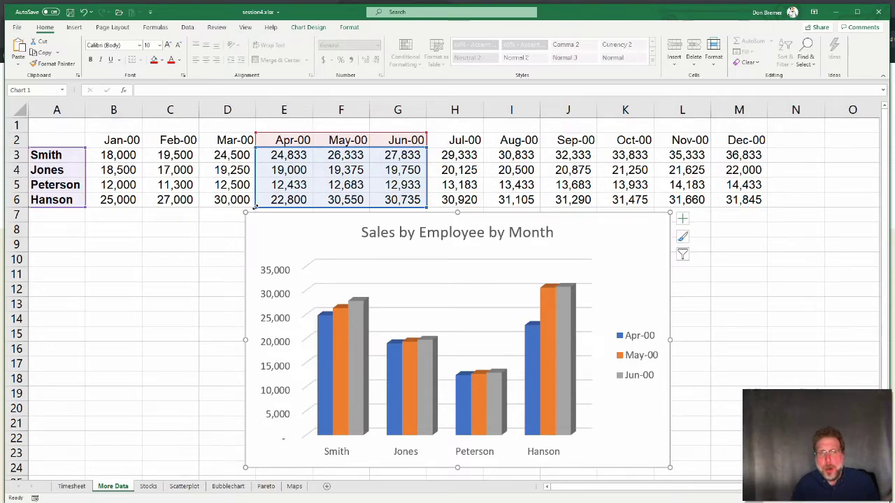
{"action": "left_click_drag", "start_coordinate": [254, 207], "coordinate": [113, 209]}
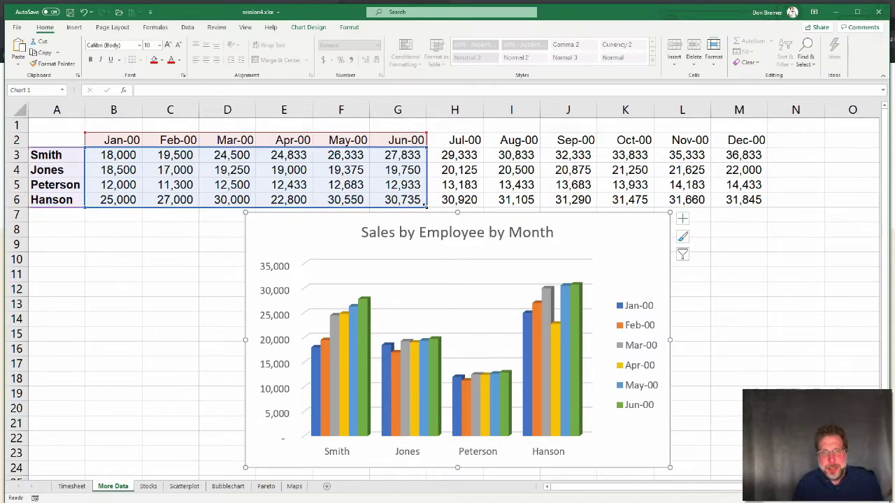
{"action": "left_click_drag", "start_coordinate": [425, 205], "coordinate": [268, 204]}
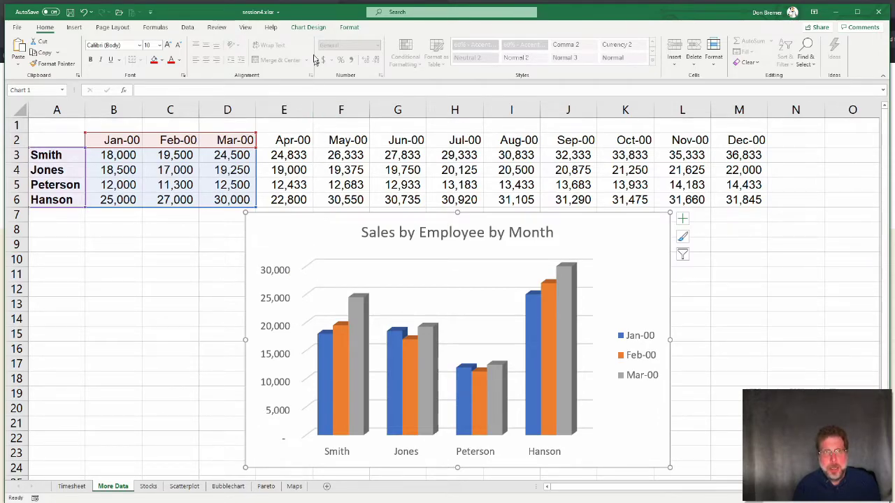
- Add a primary vertical axis title reading 'Units Sold' to the chart
{"action": "left_click", "coordinate": [311, 31]}
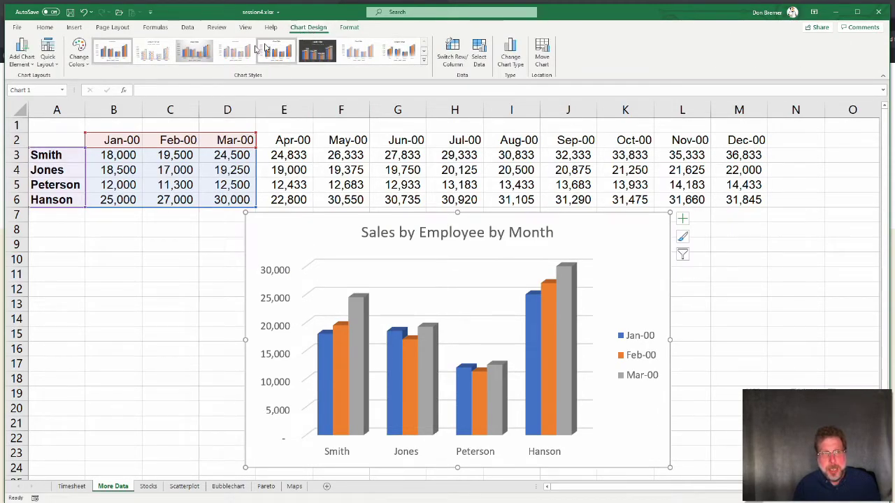
{"action": "left_click", "coordinate": [28, 65]}
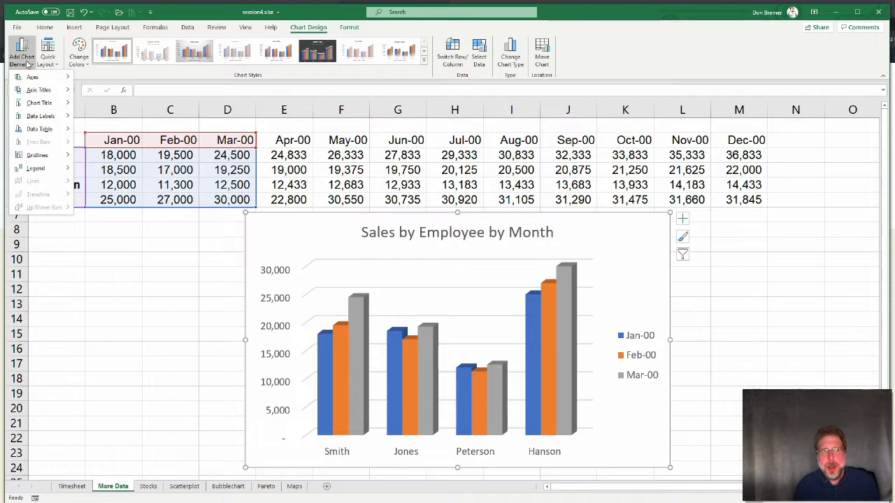
{"action": "mouse_move", "coordinate": [33, 90]}
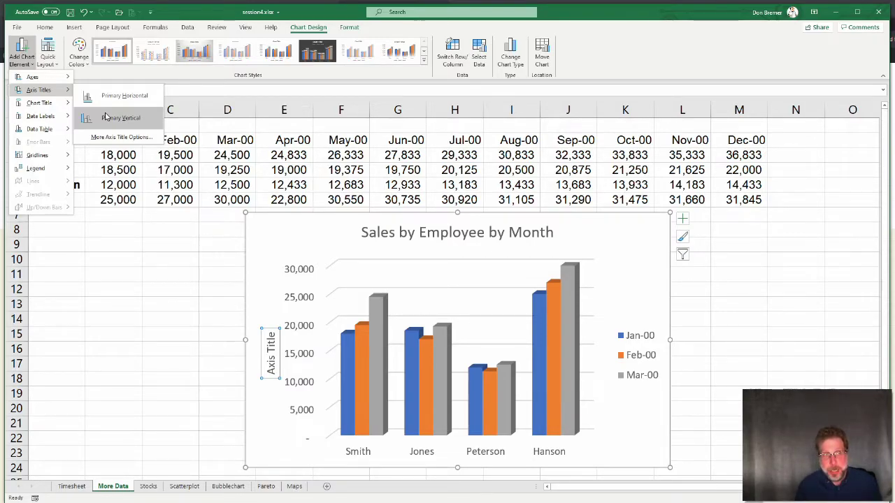
{"action": "left_click", "coordinate": [106, 116]}
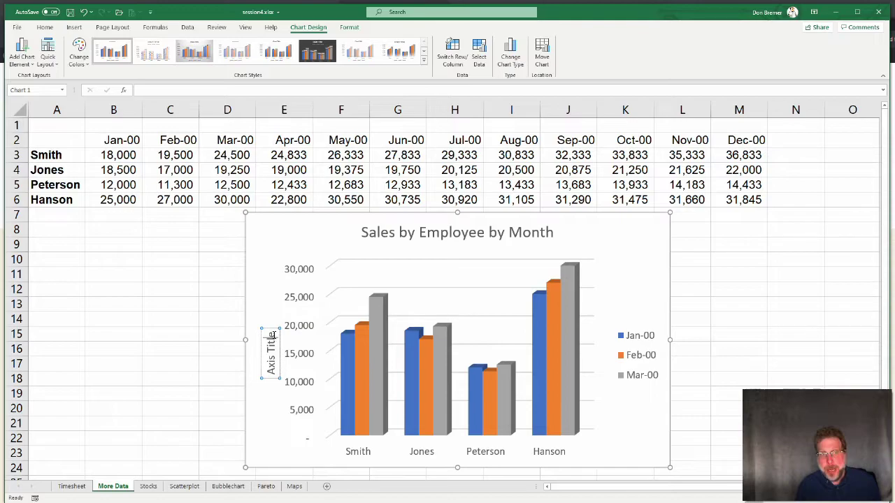
{"action": "left_click_drag", "start_coordinate": [273, 332], "coordinate": [269, 380]}
{"action": "type", "text": "Uni"}
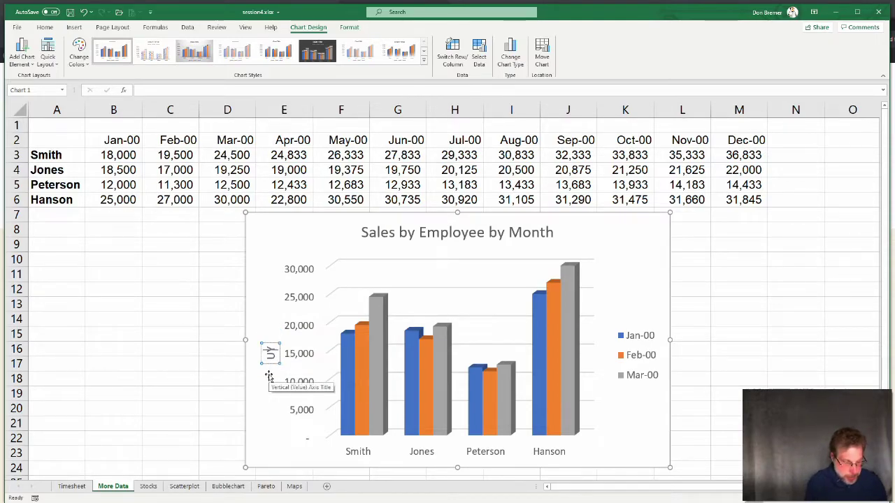
{"action": "type", "text": "ts"}
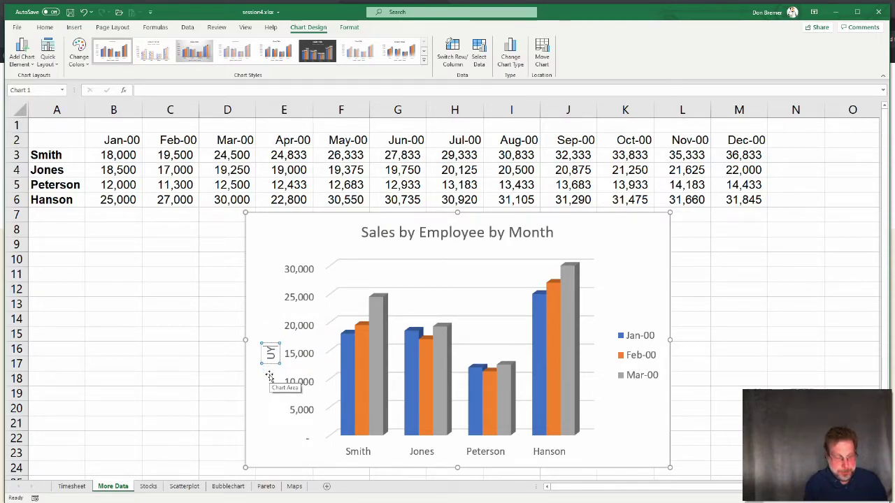
{"action": "type", "text": " Sold"}
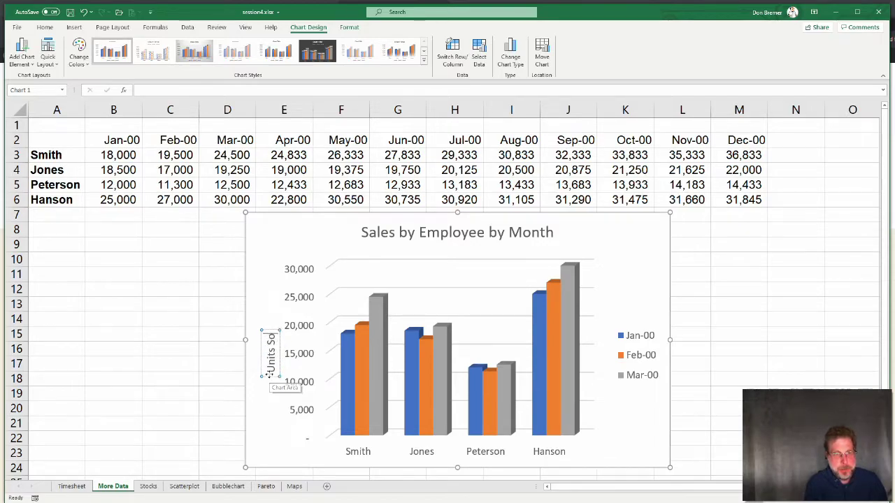
{"action": "left_click", "coordinate": [641, 294]}
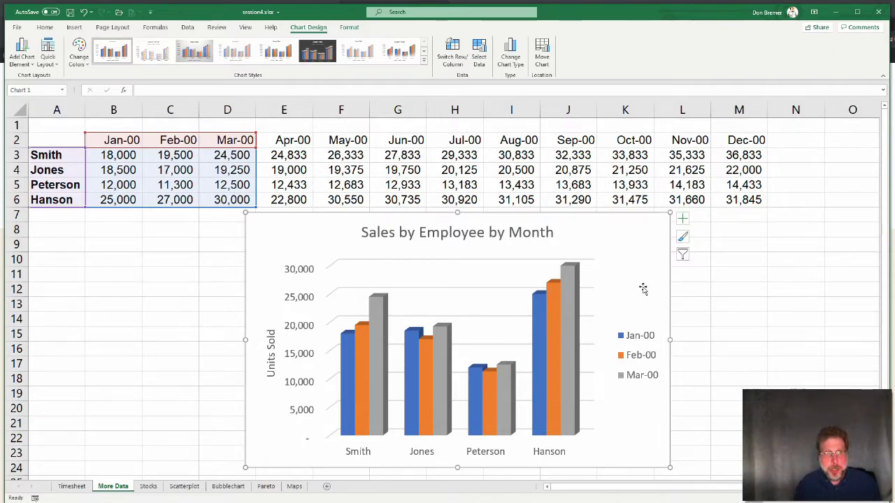
- Draw a perfectly round Smiley Face shape above Hanson's columns on the chart
{"action": "left_click", "coordinate": [73, 26]}
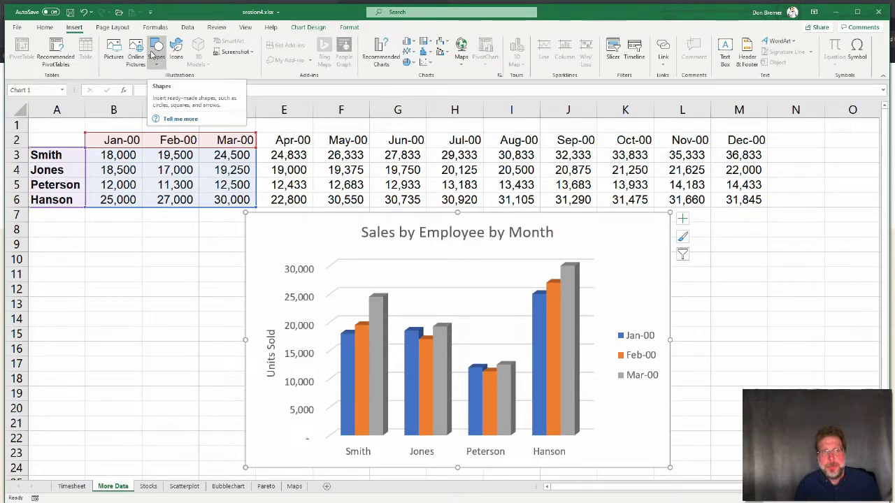
{"action": "left_click", "coordinate": [152, 55]}
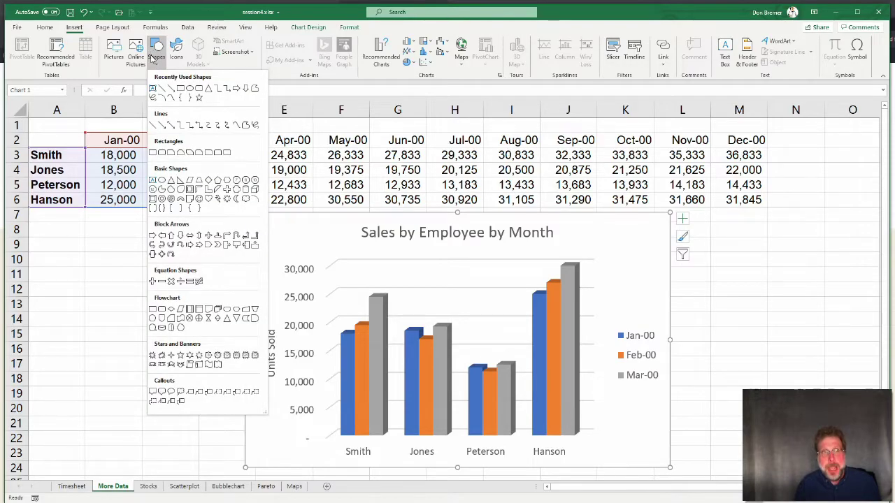
{"action": "left_click", "coordinate": [199, 202]}
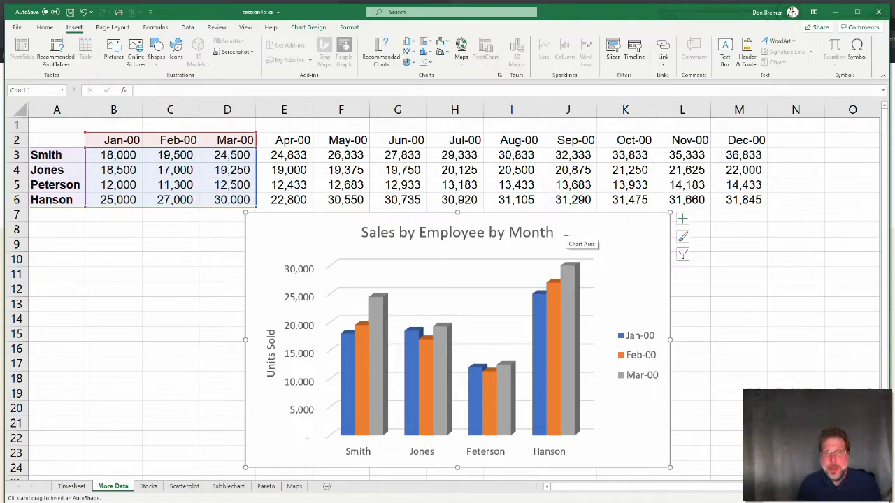
{"action": "mouse_move", "coordinate": [564, 236]}
{"action": "left_mouse_down"}
{"action": "mouse_move", "coordinate": [616, 286]}
{"action": "mouse_move", "coordinate": [605, 283]}
{"action": "mouse_move", "coordinate": [601, 259]}
{"action": "mouse_move", "coordinate": [615, 277]}
{"action": "left_mouse_up"}
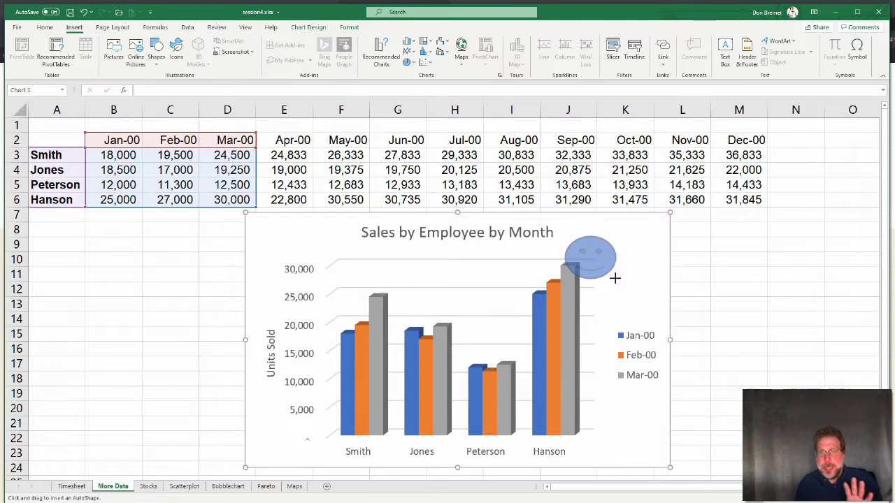
{"action": "mouse_move", "coordinate": [615, 277]}
{"action": "left_mouse_down"}
{"action": "mouse_move", "coordinate": [638, 259]}
{"action": "mouse_move", "coordinate": [592, 294]}
{"action": "mouse_move", "coordinate": [587, 260]}
{"action": "mouse_move", "coordinate": [620, 290]}
{"action": "mouse_move", "coordinate": [603, 273]}
{"action": "mouse_move", "coordinate": [613, 284]}
{"action": "mouse_move", "coordinate": [601, 246]}
{"action": "left_mouse_up"}
{"action": "key", "text": "shift"}
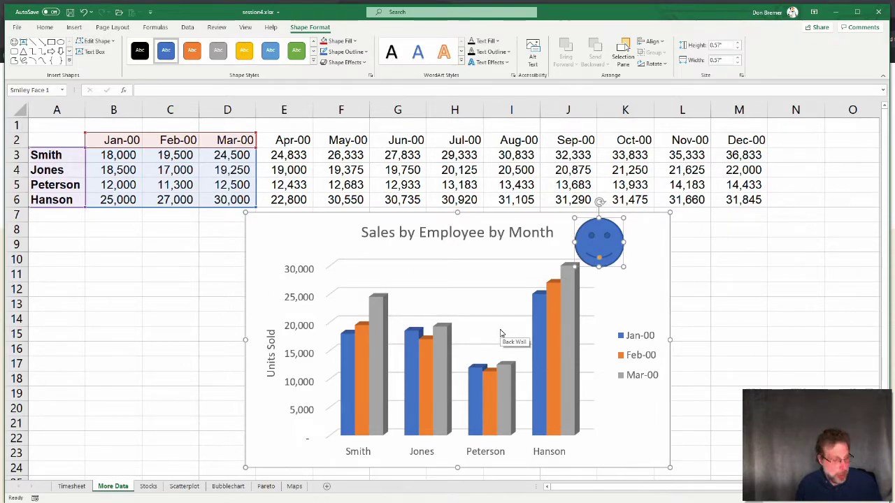
{"action": "left_click", "coordinate": [624, 304]}
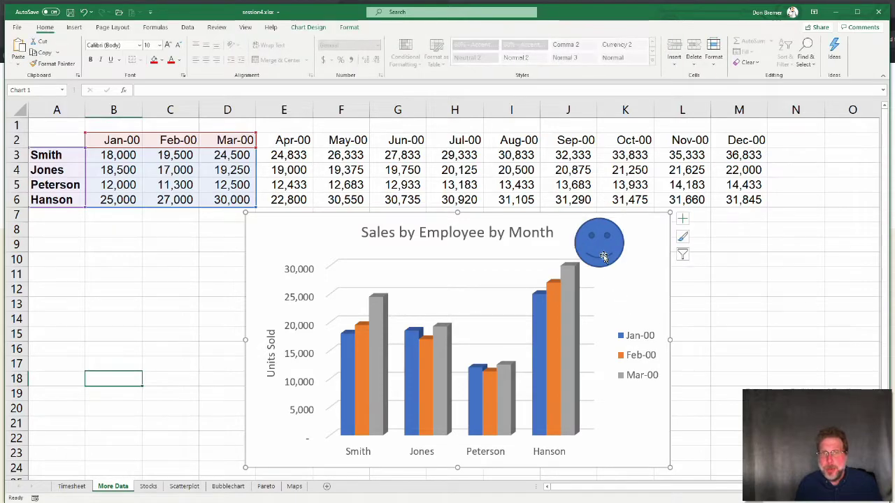
{"action": "left_click", "coordinate": [601, 256]}
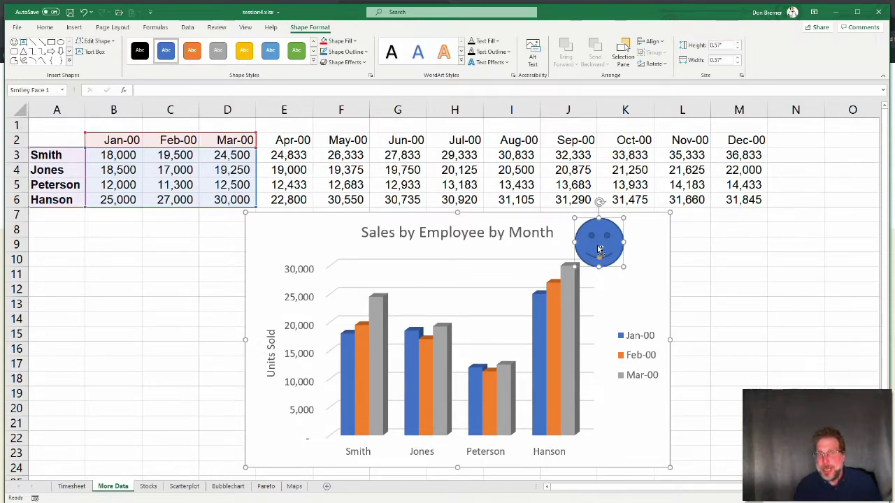
- Duplicate the smiley over Peterson's columns, make it wider, and leave it upright after testing rotation
{"action": "left_click_drag", "start_coordinate": [599, 250], "coordinate": [493, 336]}
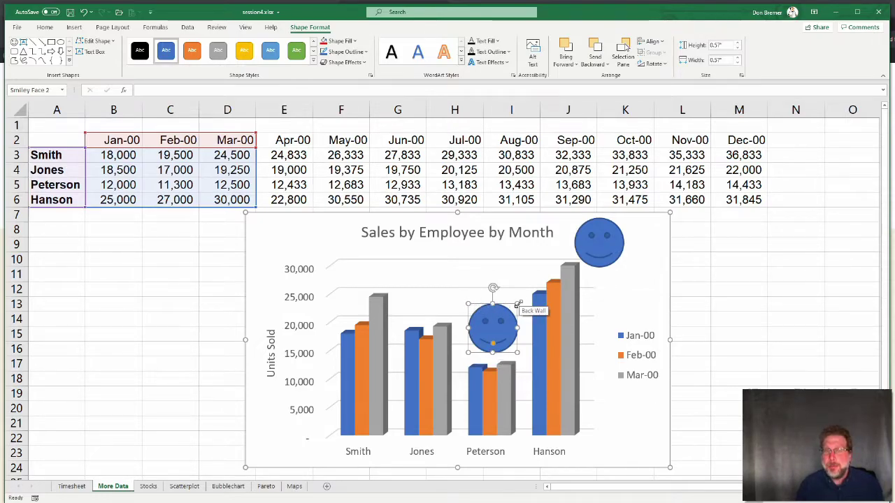
{"action": "left_click_drag", "start_coordinate": [516, 352], "coordinate": [496, 304]}
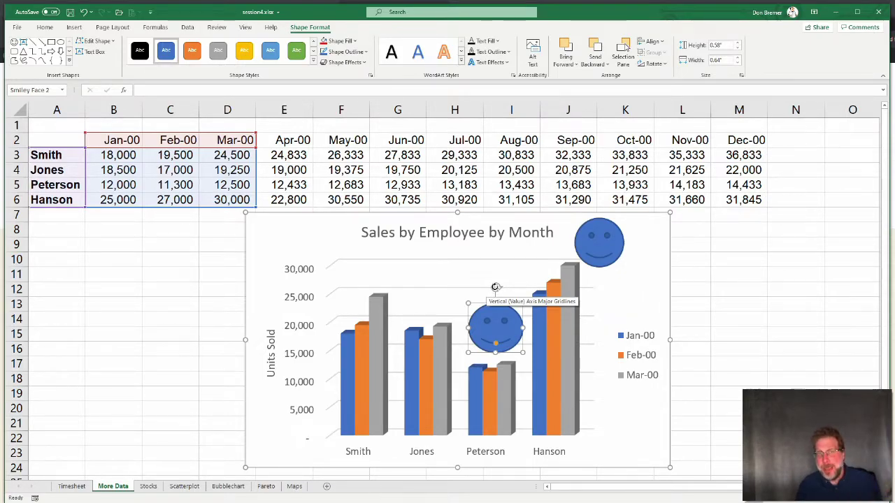
{"action": "left_click_drag", "start_coordinate": [495, 286], "coordinate": [497, 358]}
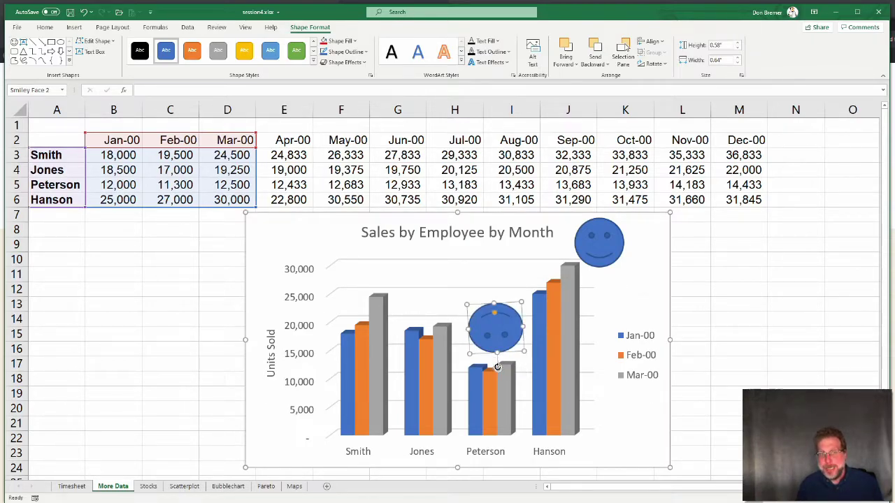
{"action": "left_click_drag", "start_coordinate": [494, 364], "coordinate": [452, 315]}
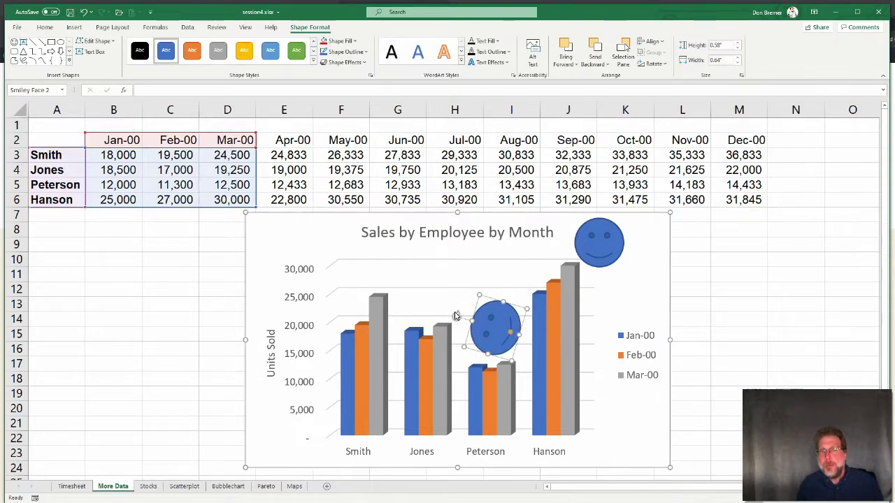
{"action": "key", "text": "Escape"}
{"action": "left_click", "coordinate": [490, 332]}
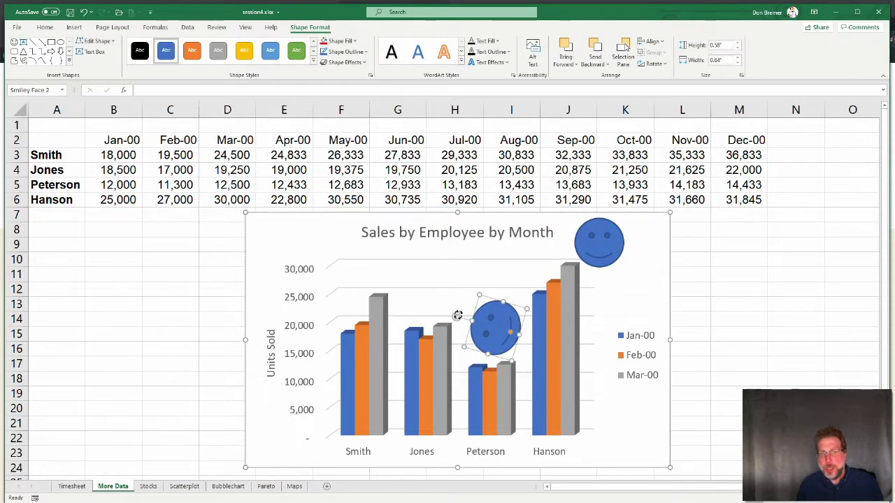
{"action": "left_click_drag", "start_coordinate": [455, 316], "coordinate": [498, 300]}
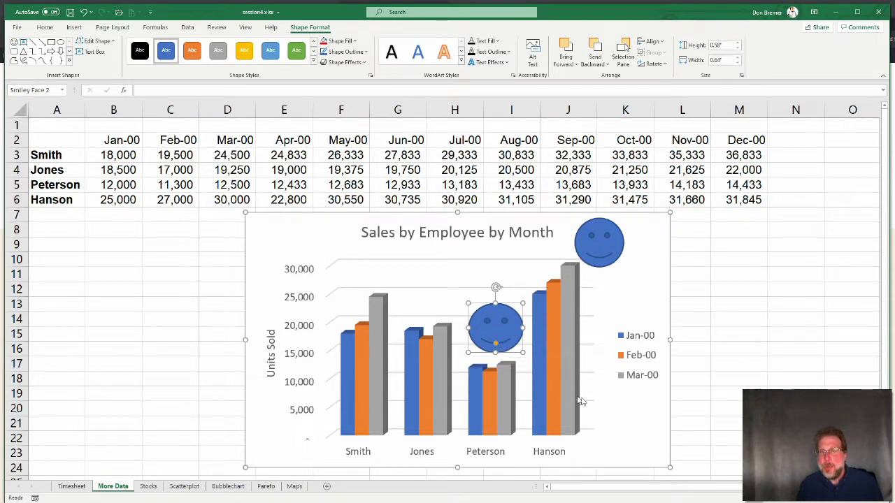
- Turn the copied smiley into a frowning face and raise it slightly up and left
{"action": "left_click", "coordinate": [653, 422]}
{"action": "left_click", "coordinate": [506, 347]}
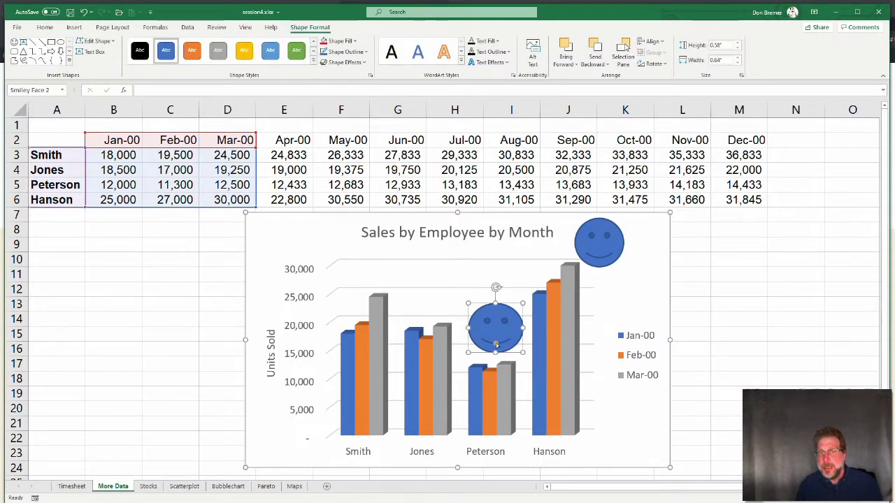
{"action": "left_click_drag", "start_coordinate": [497, 345], "coordinate": [496, 332]}
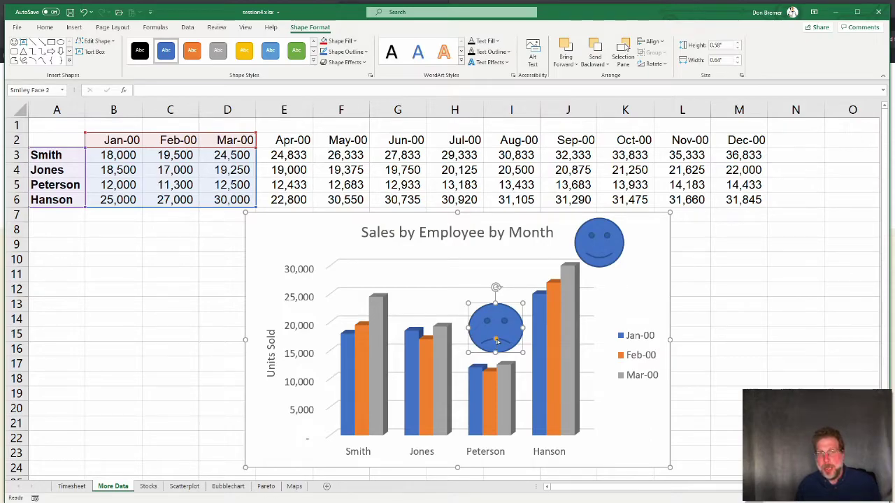
{"action": "left_click_drag", "start_coordinate": [500, 338], "coordinate": [500, 329]}
{"action": "key", "text": "Escape"}
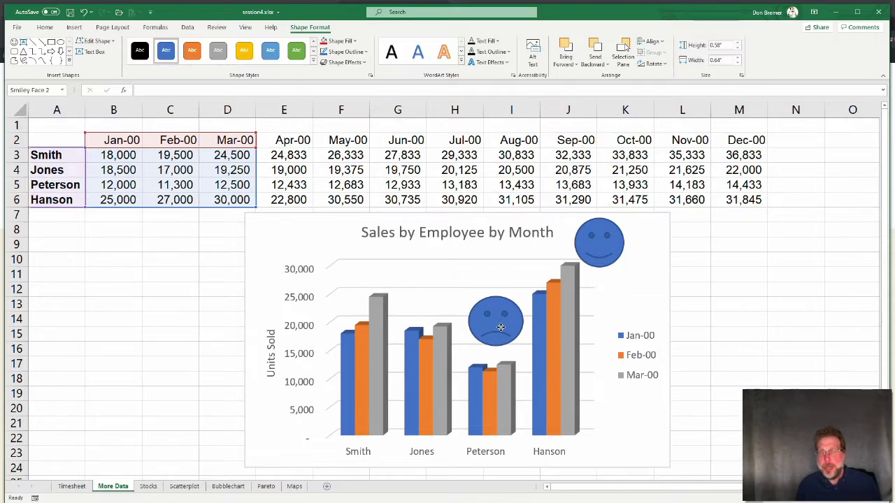
{"action": "left_click_drag", "start_coordinate": [500, 327], "coordinate": [497, 317]}
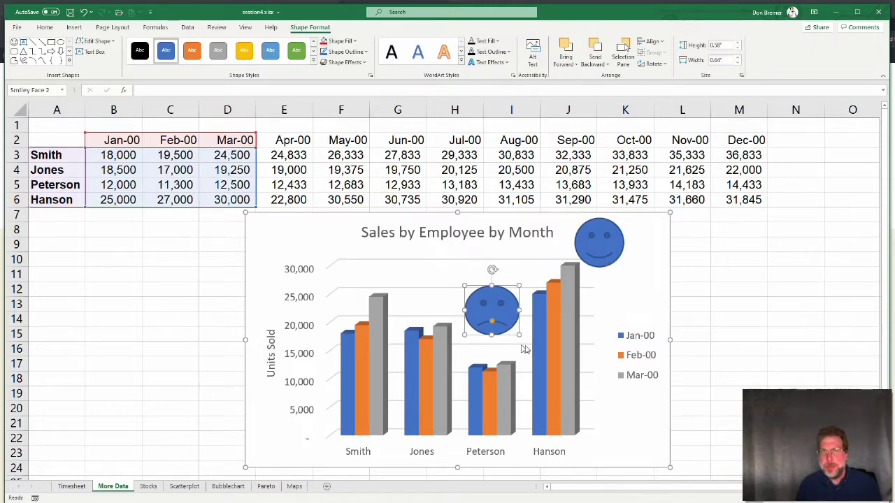
{"action": "left_click", "coordinate": [625, 305]}
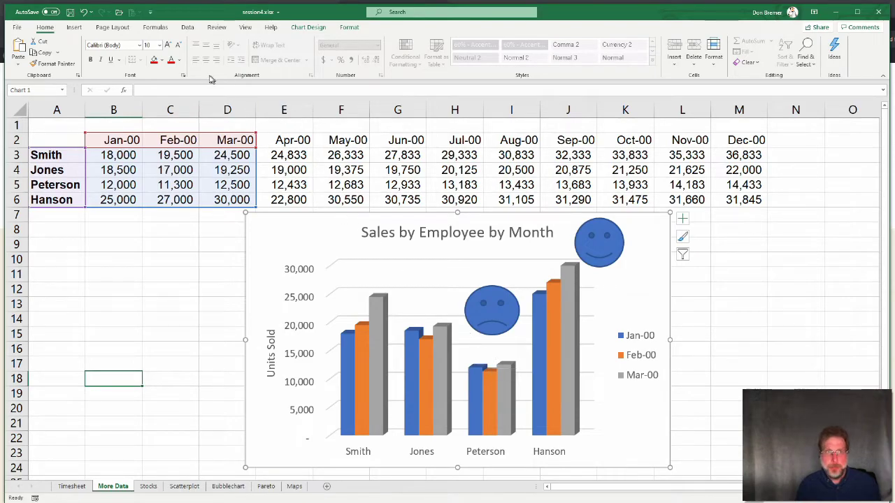
- Draw a text box below the frowning face containing 'He's drunk a lot'
{"action": "left_click", "coordinate": [75, 28]}
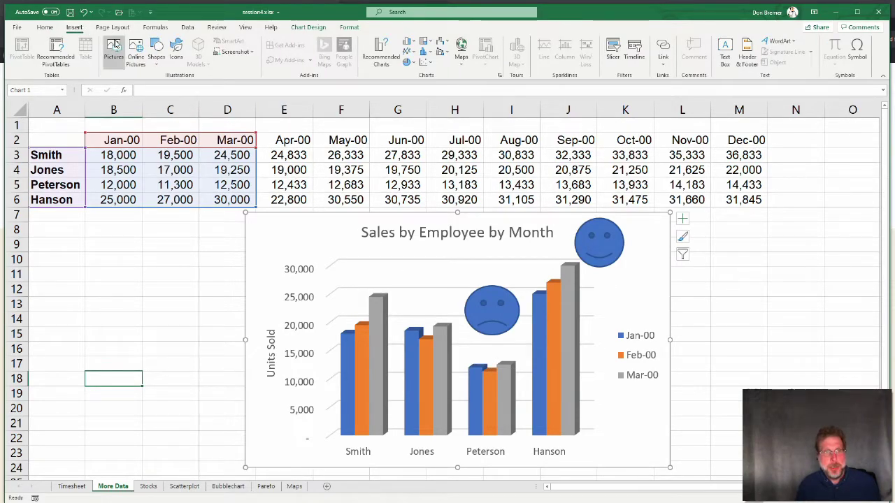
{"action": "left_click", "coordinate": [157, 53]}
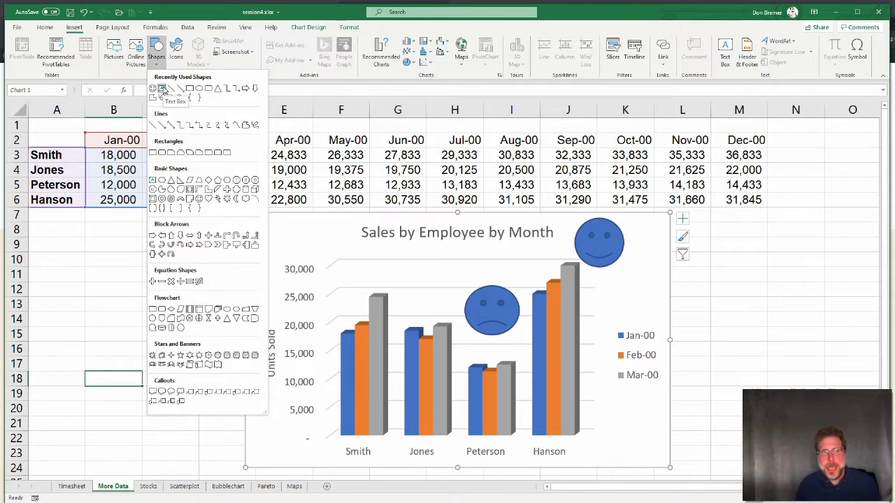
{"action": "left_click", "coordinate": [162, 88]}
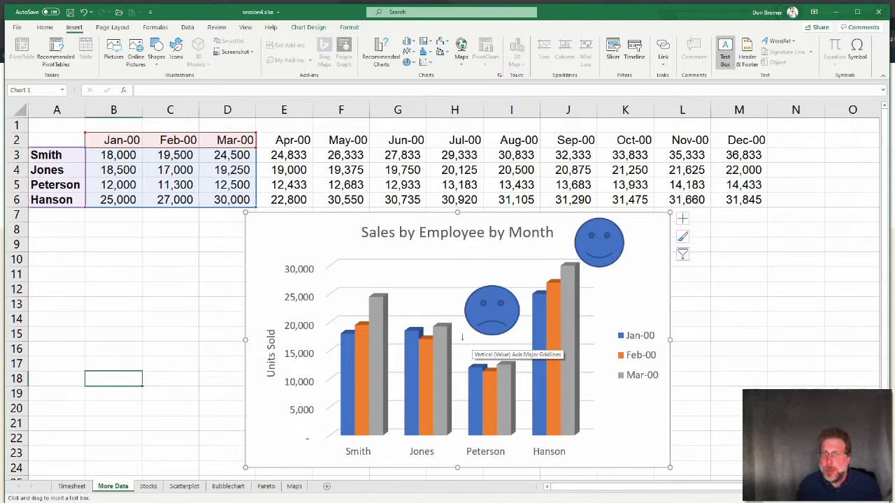
{"action": "left_click_drag", "start_coordinate": [461, 339], "coordinate": [530, 376]}
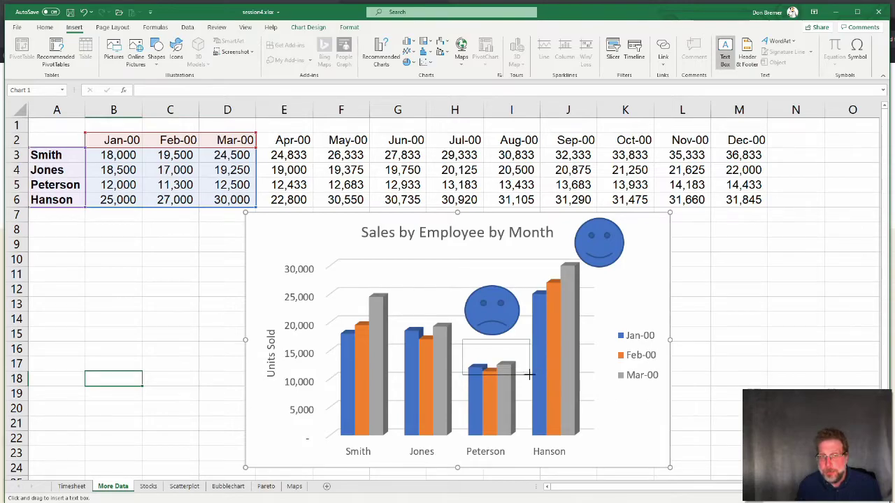
{"action": "type", "text": "H"}
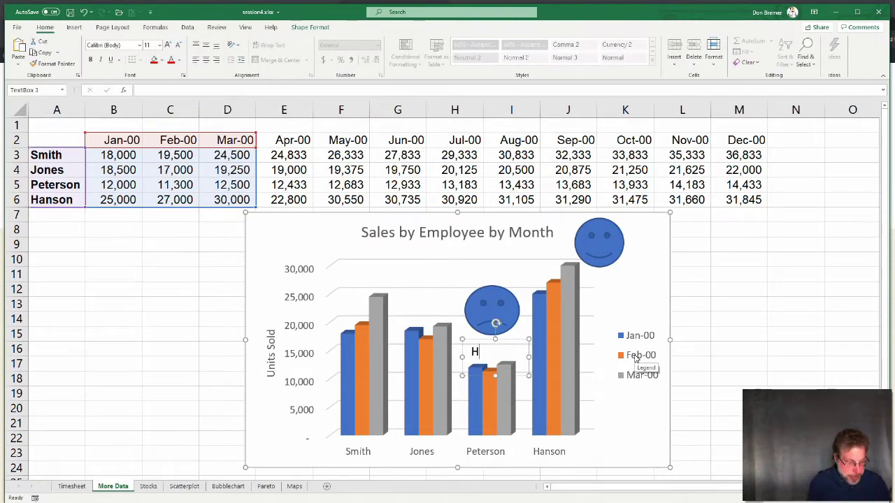
{"action": "type", "text": "e's dru"}
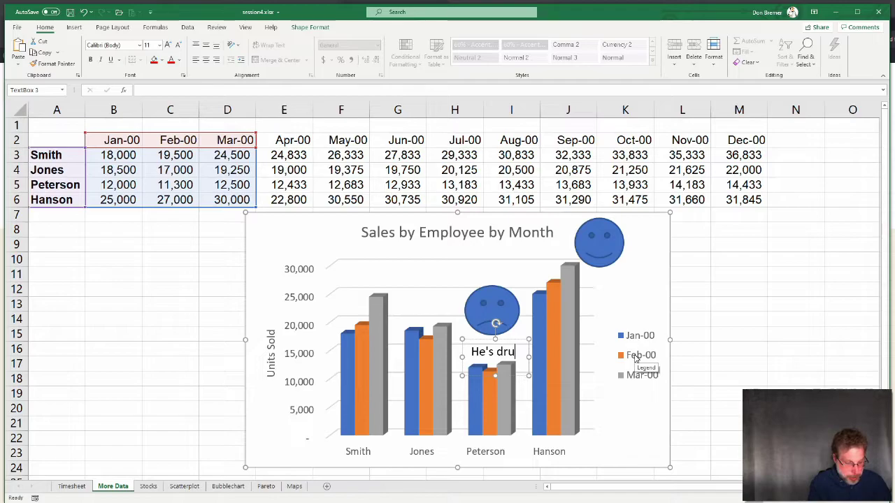
{"action": "type", "text": "nk a lot"}
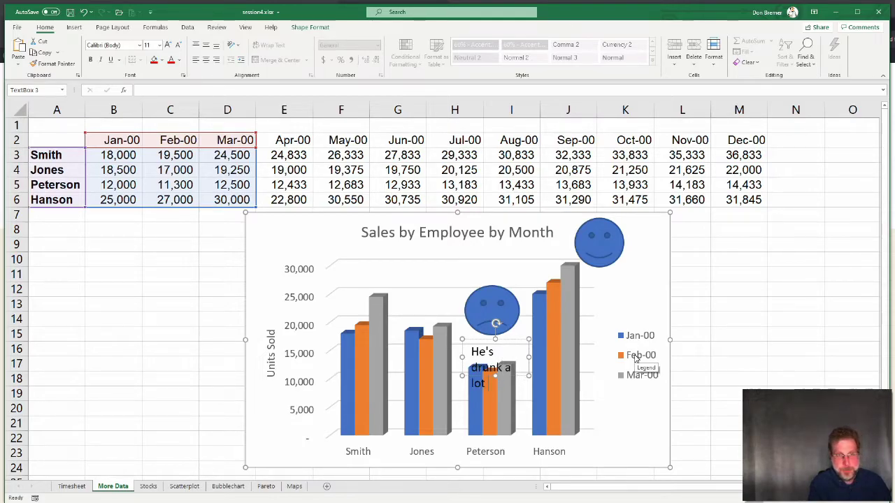
{"action": "left_click", "coordinate": [650, 320]}
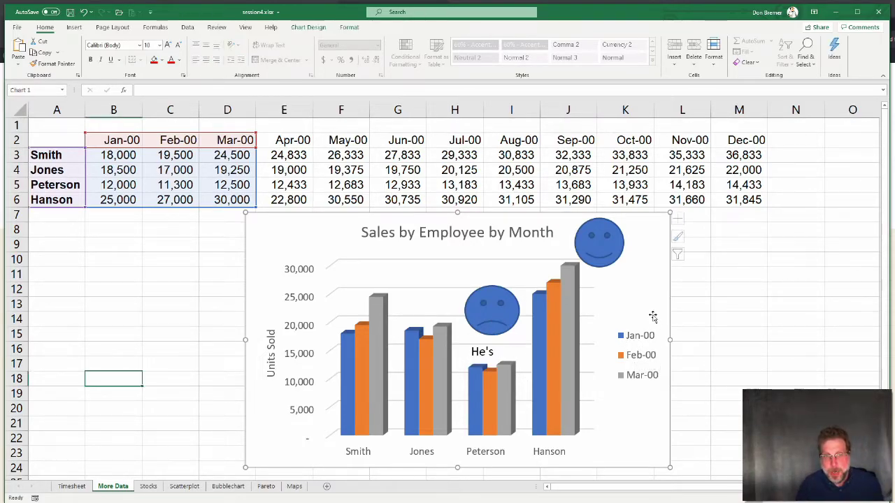
- Widen the caption text box on both sides and select all its text
{"action": "left_click", "coordinate": [492, 351]}
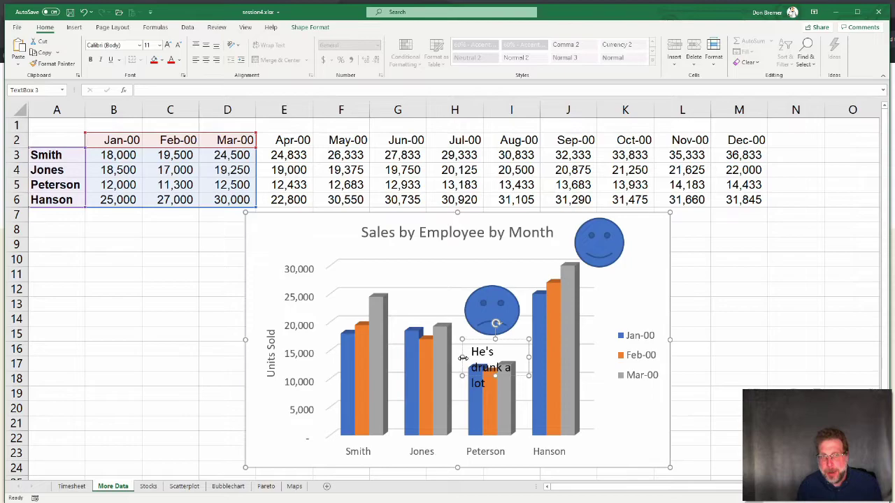
{"action": "left_click_drag", "start_coordinate": [460, 358], "coordinate": [451, 357]}
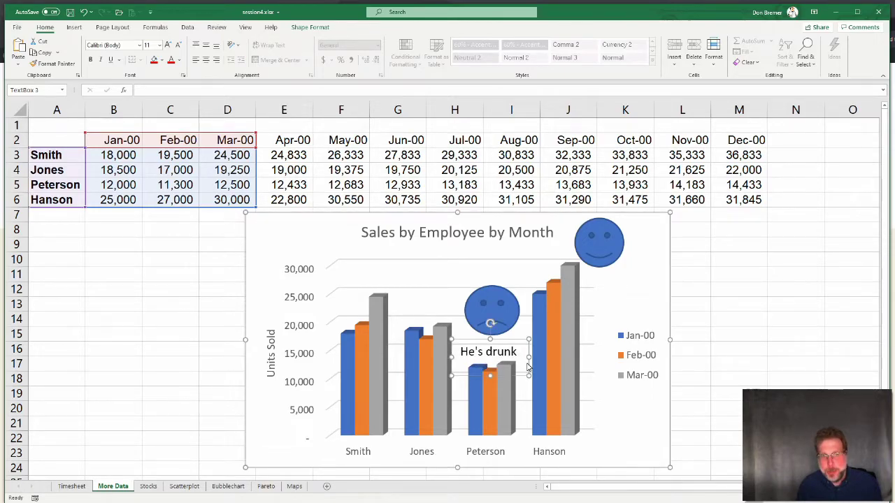
{"action": "left_click_drag", "start_coordinate": [528, 357], "coordinate": [535, 358]}
{"action": "type", "text": "a"}
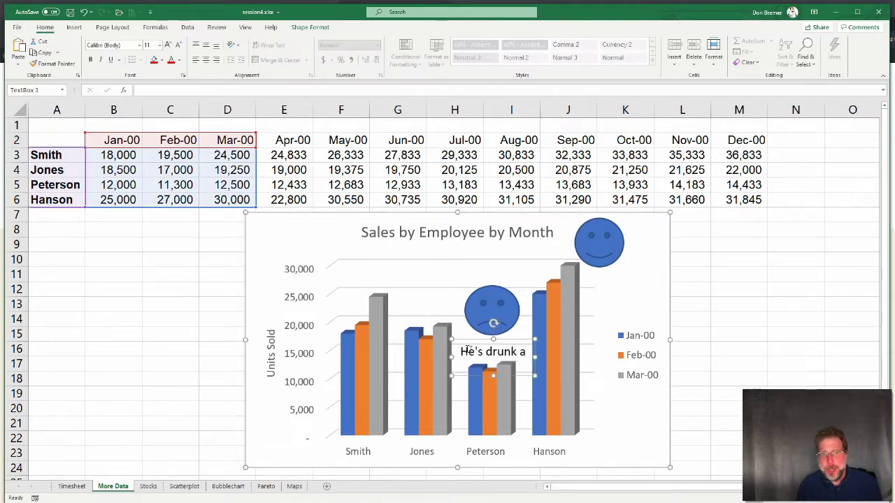
{"action": "type", "text": " lot"}
{"action": "left_click_drag", "start_coordinate": [463, 351], "coordinate": [477, 369]}
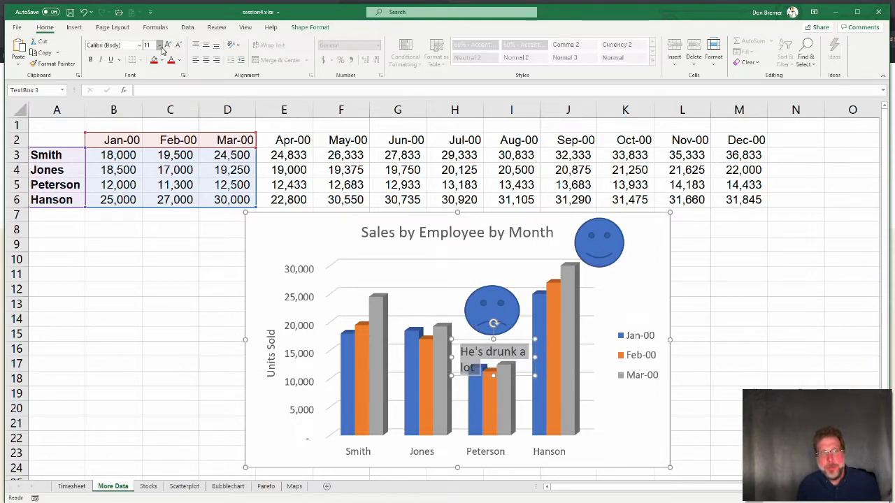
- Set the 'He's drunk a lot' caption text to font size 8, then select the whole chart
{"action": "left_click", "coordinate": [159, 45]}
{"action": "left_click", "coordinate": [150, 56]}
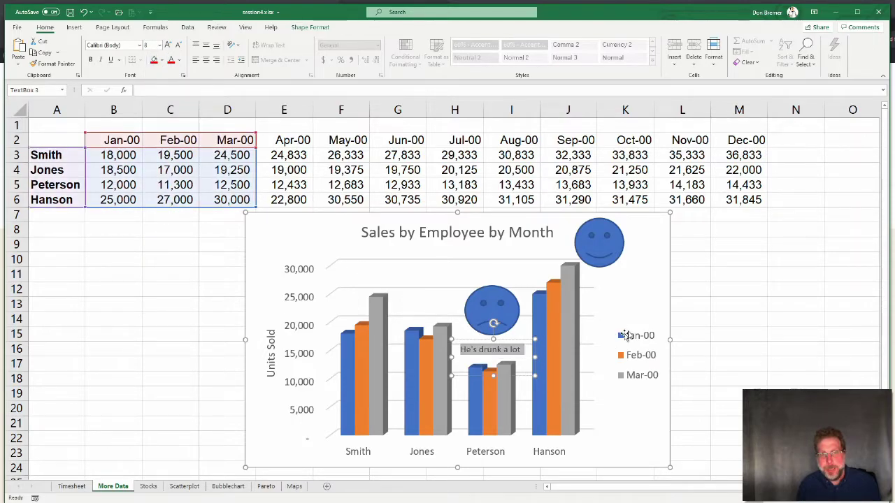
{"action": "left_click", "coordinate": [635, 314]}
{"action": "left_click", "coordinate": [526, 376]}
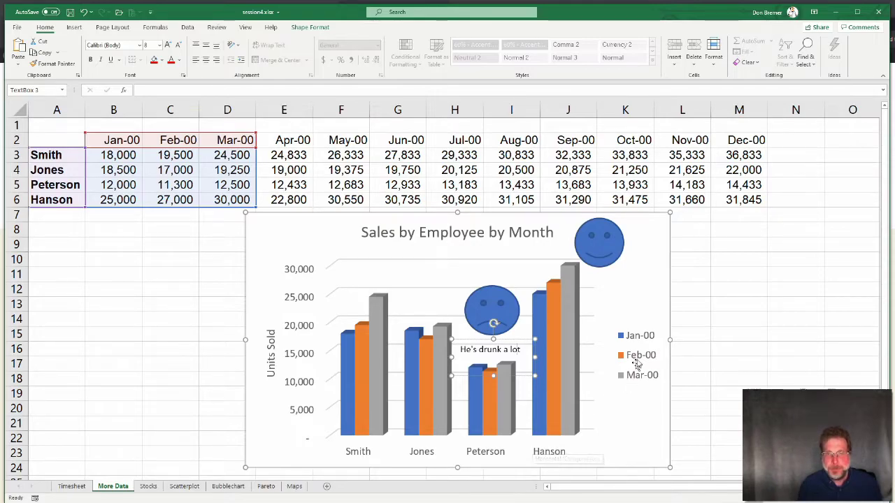
{"action": "left_click", "coordinate": [639, 312]}
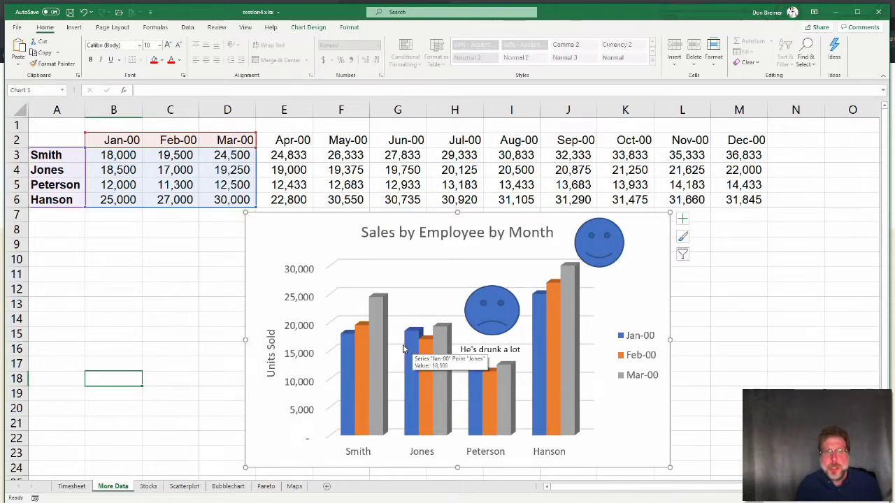
- In Format Data Series, set the Mar-00 series fill to Picture or texture fill
{"action": "left_click", "coordinate": [380, 345]}
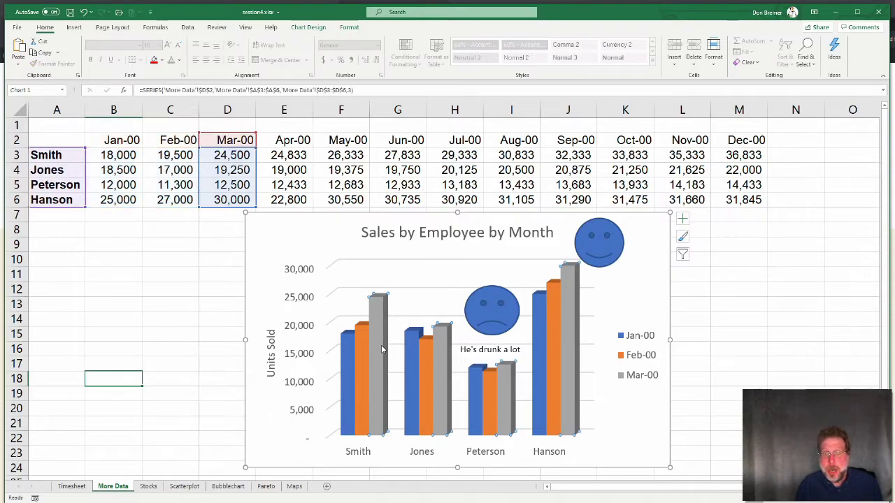
{"action": "right_click", "coordinate": [381, 345]}
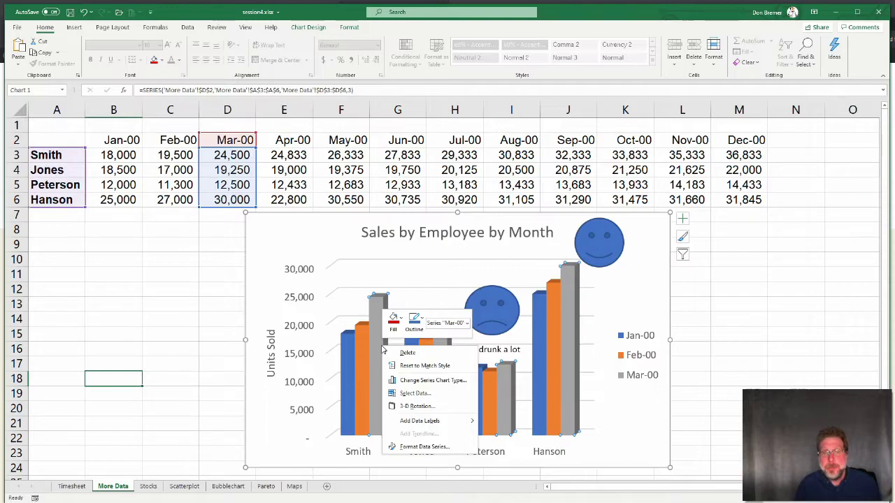
{"action": "left_click", "coordinate": [404, 447]}
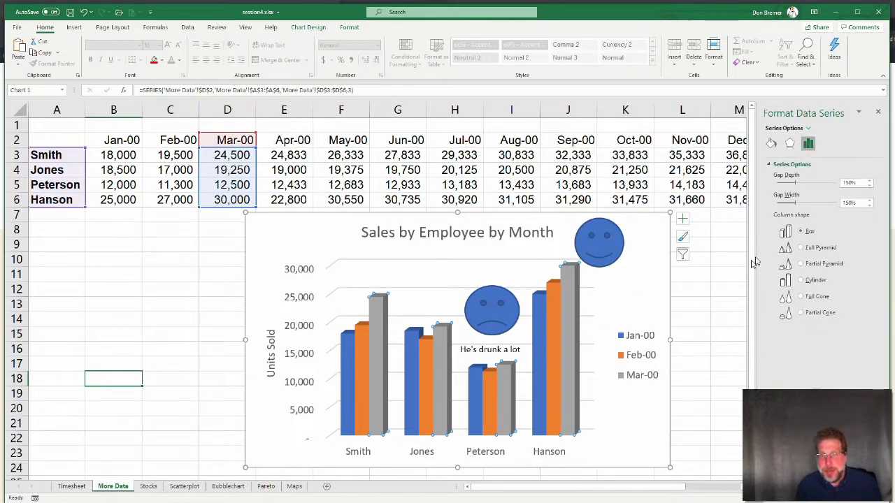
{"action": "left_click", "coordinate": [789, 144]}
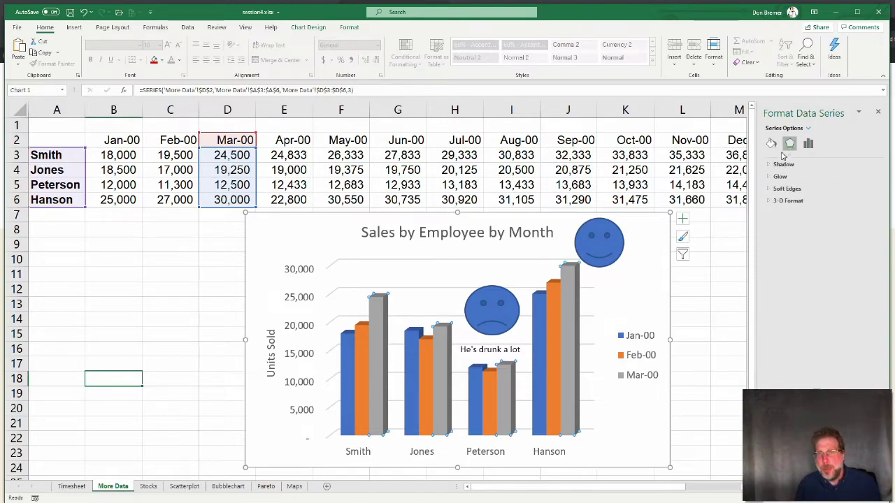
{"action": "left_click", "coordinate": [771, 144]}
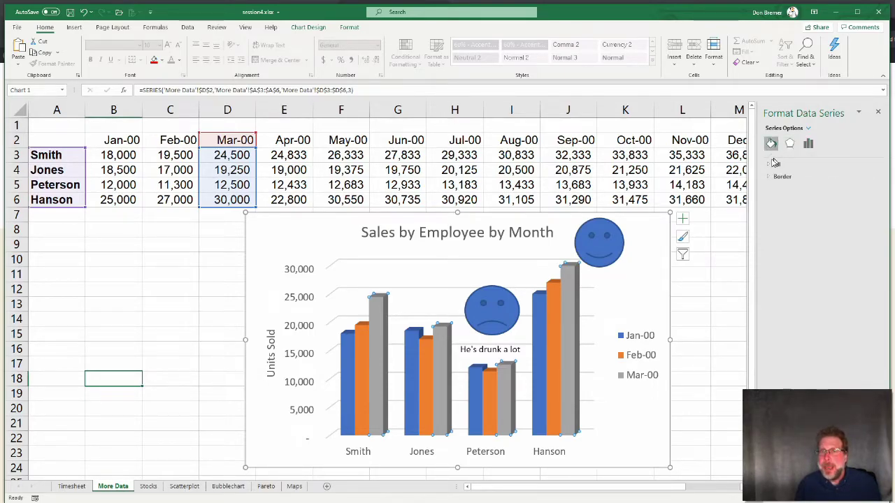
{"action": "left_click", "coordinate": [773, 164]}
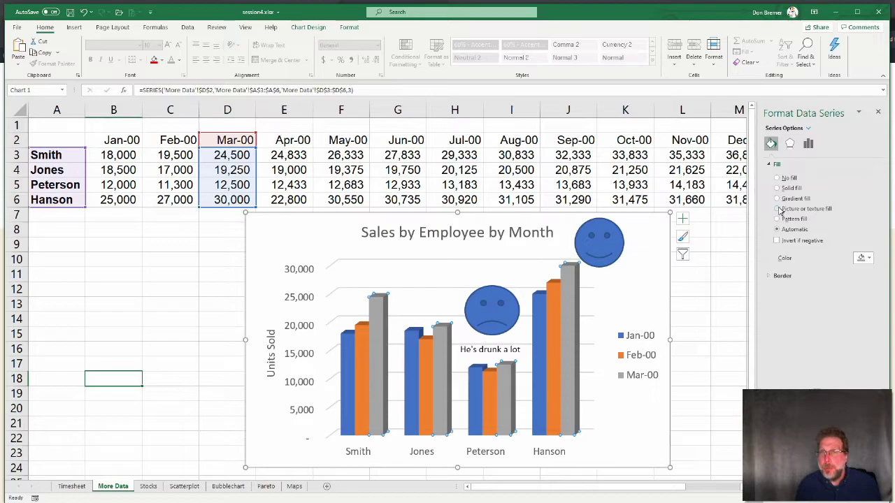
{"action": "left_click", "coordinate": [778, 209]}
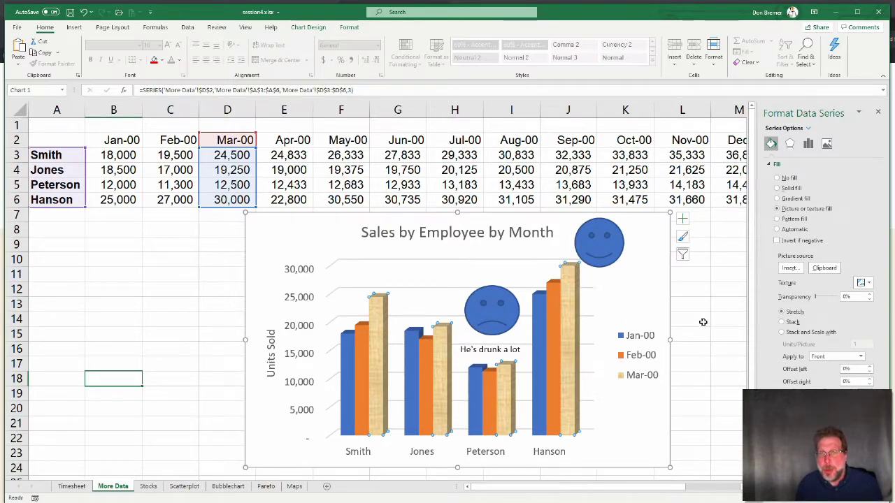
- Insert the bottle picture from a file as the Mar-00 series fill
{"action": "left_click", "coordinate": [786, 270]}
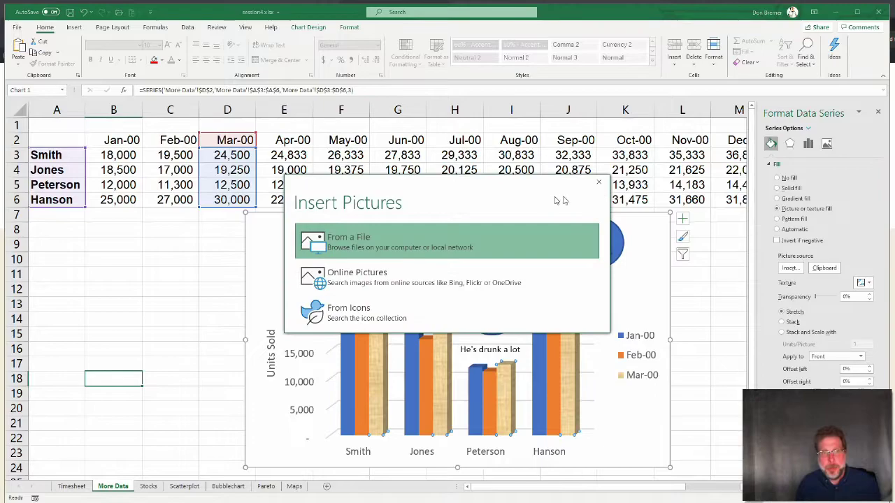
{"action": "left_click", "coordinate": [377, 242]}
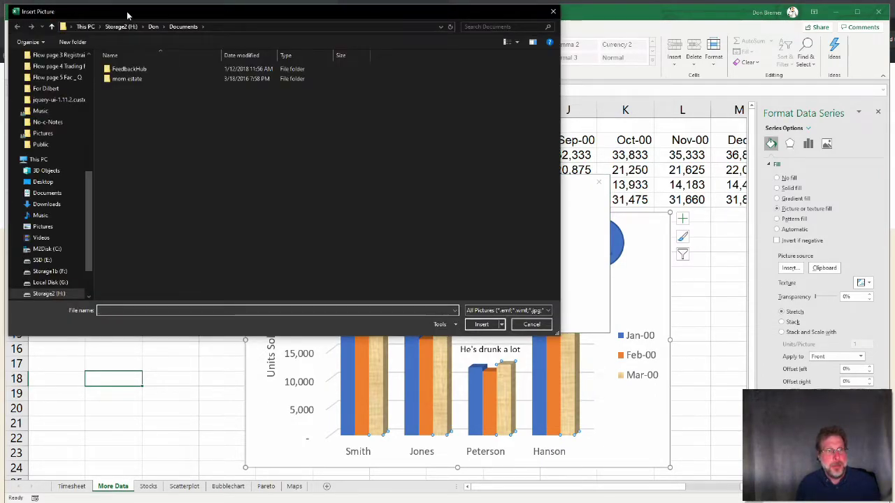
{"action": "key", "text": "Escape"}
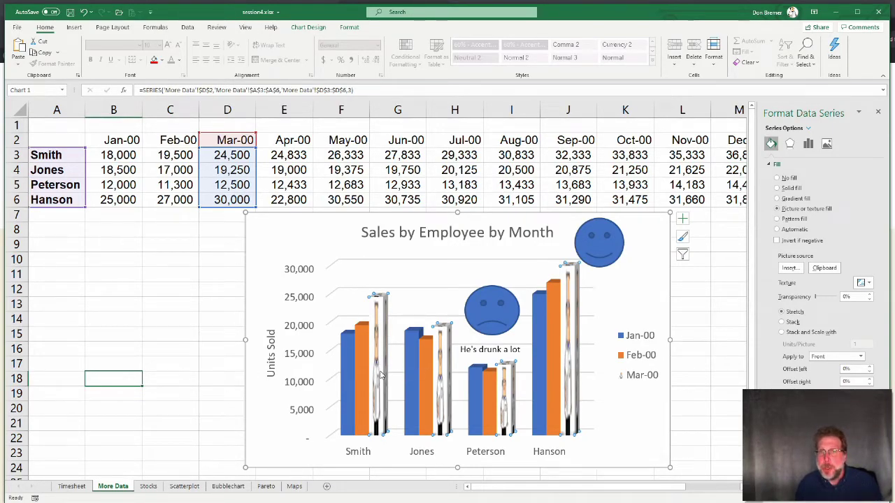
- Change the Mar-00 picture fill to Stack and Scale with 5000 units per picture
{"action": "left_click", "coordinate": [782, 322]}
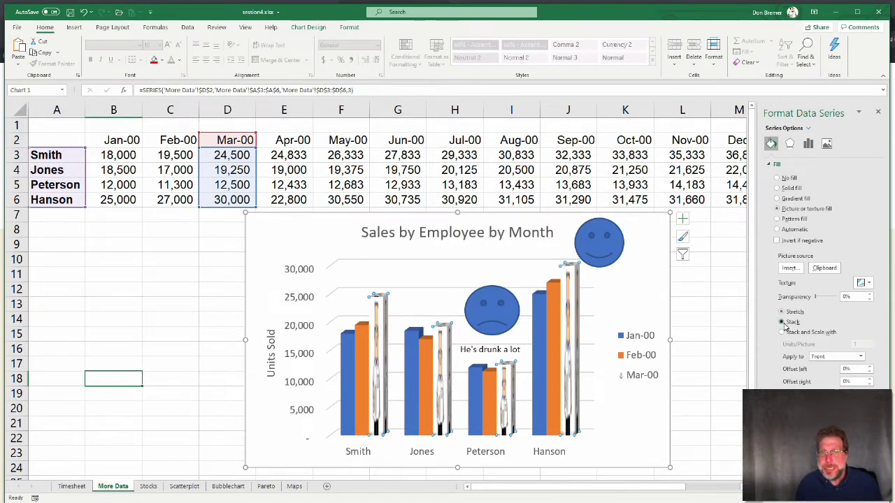
{"action": "left_click", "coordinate": [789, 336]}
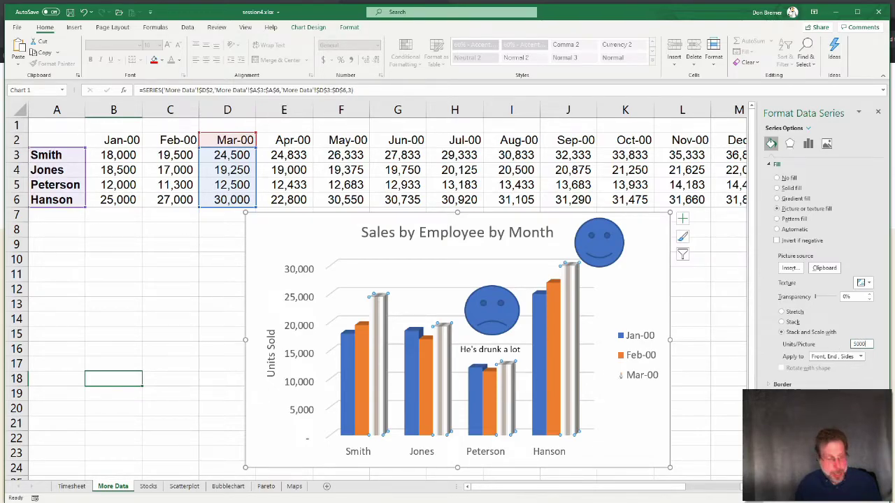
{"action": "key", "text": "Return"}
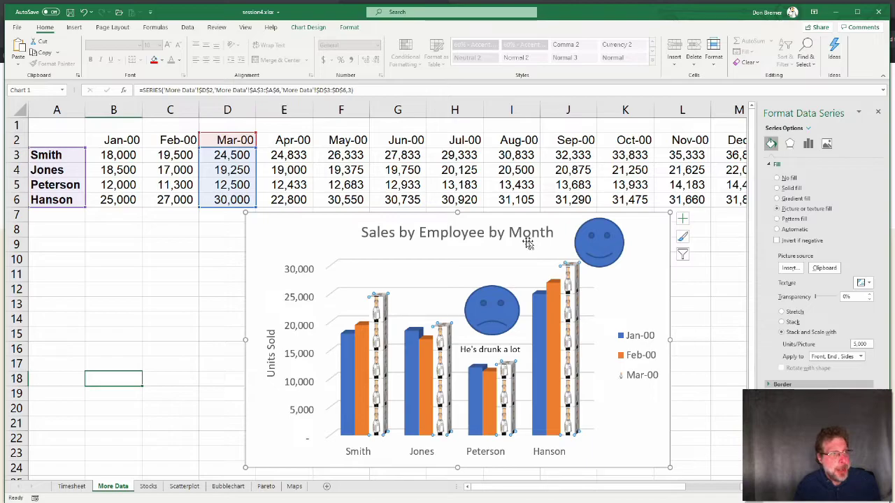
- Enter 'ba' in cell C11, then show the Stocks sheet and close the formatting pane
{"action": "left_click", "coordinate": [174, 271]}
{"action": "type", "text": "bar"}
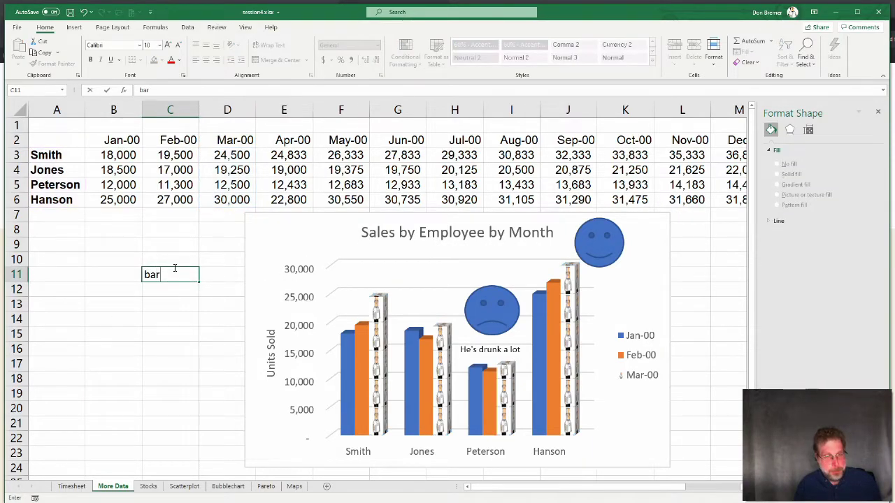
{"action": "key", "text": "Return"}
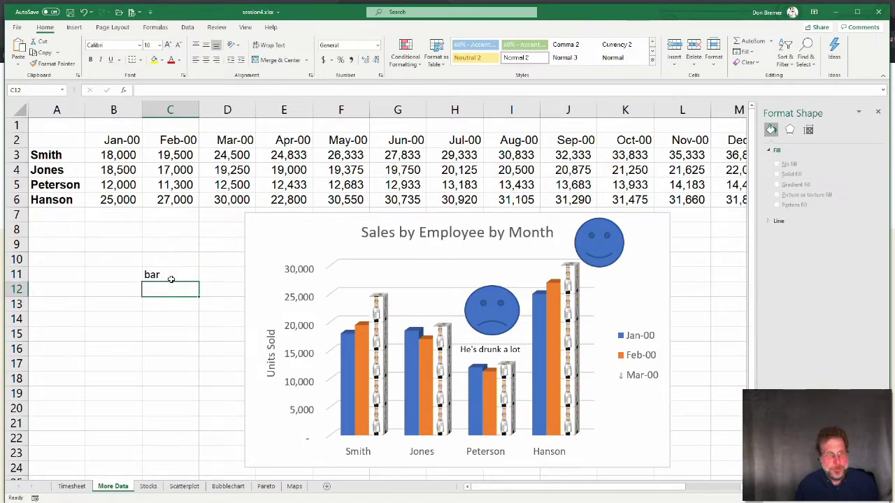
{"action": "left_click", "coordinate": [170, 279]}
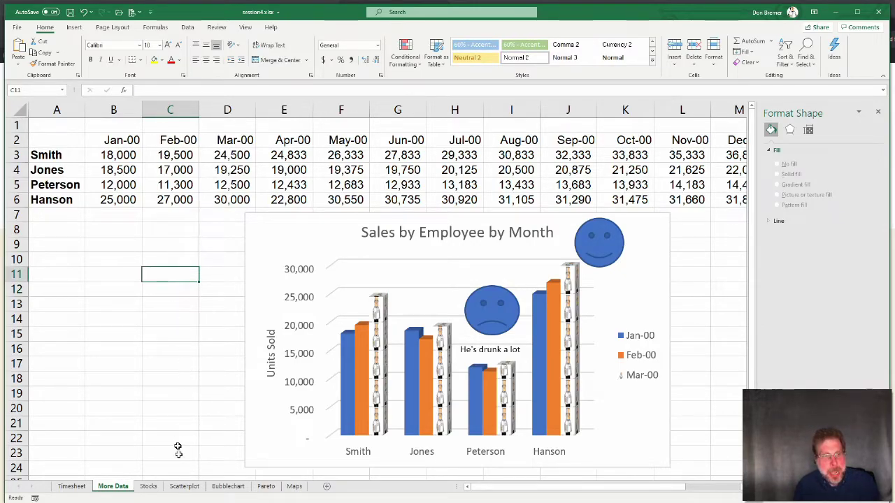
{"action": "left_click", "coordinate": [150, 486]}
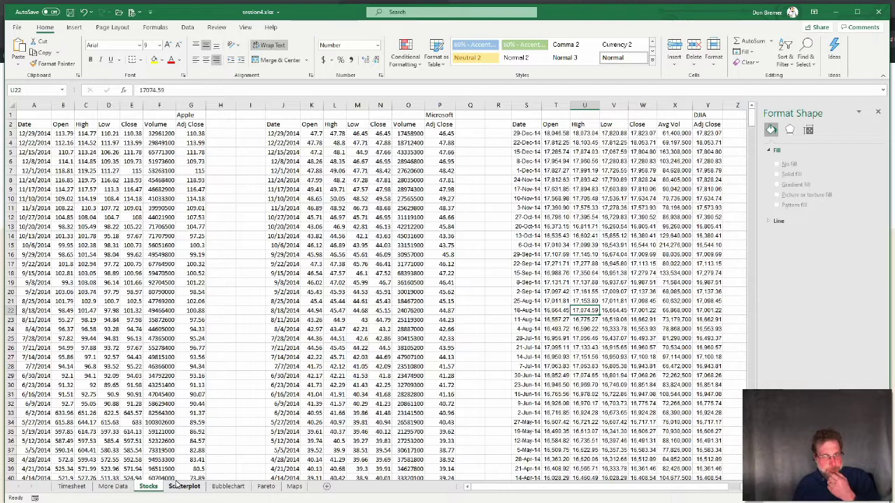
{"action": "left_click", "coordinate": [877, 111]}
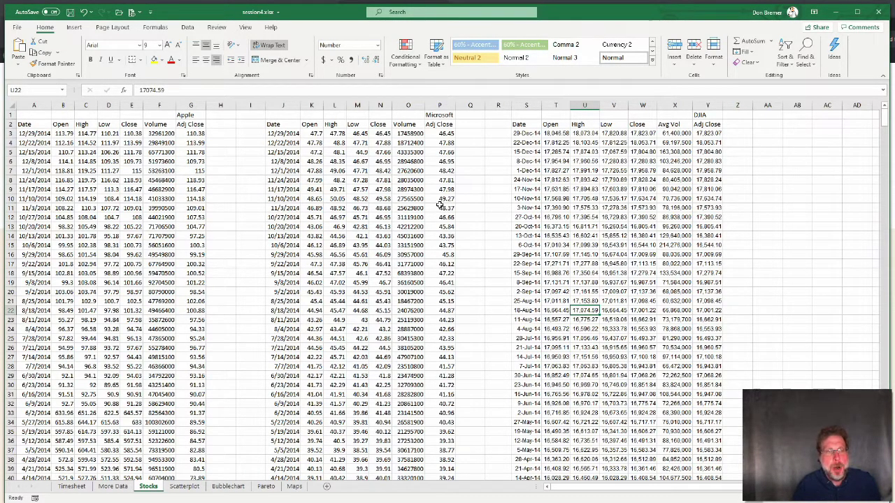
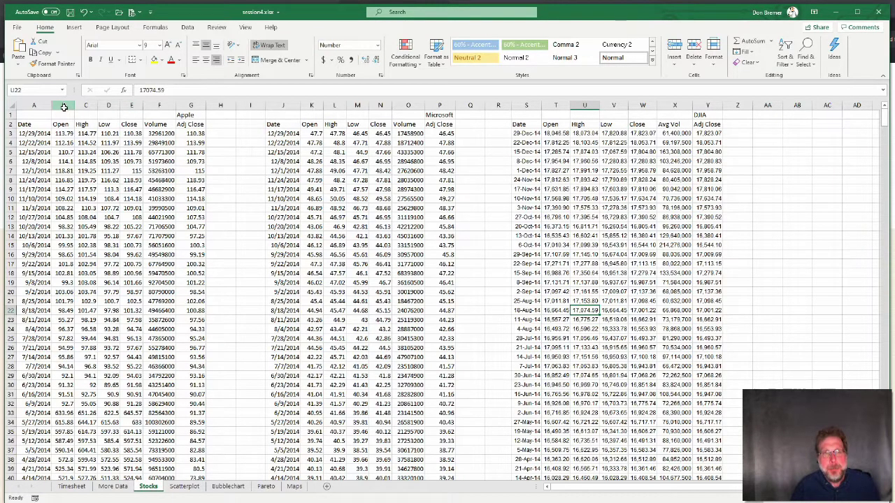
- Hide Apple's Open, High, Low, Close and Volume columns B through F
{"action": "left_click_drag", "start_coordinate": [63, 107], "coordinate": [150, 99]}
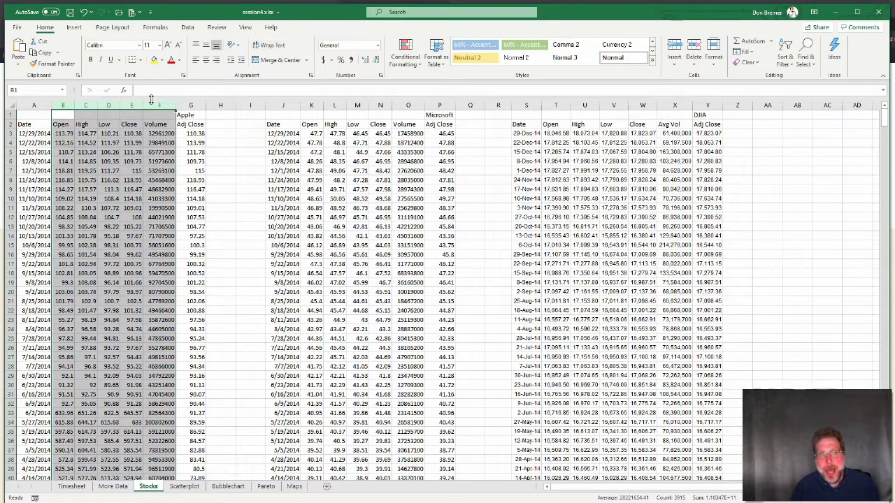
{"action": "right_click", "coordinate": [156, 104]}
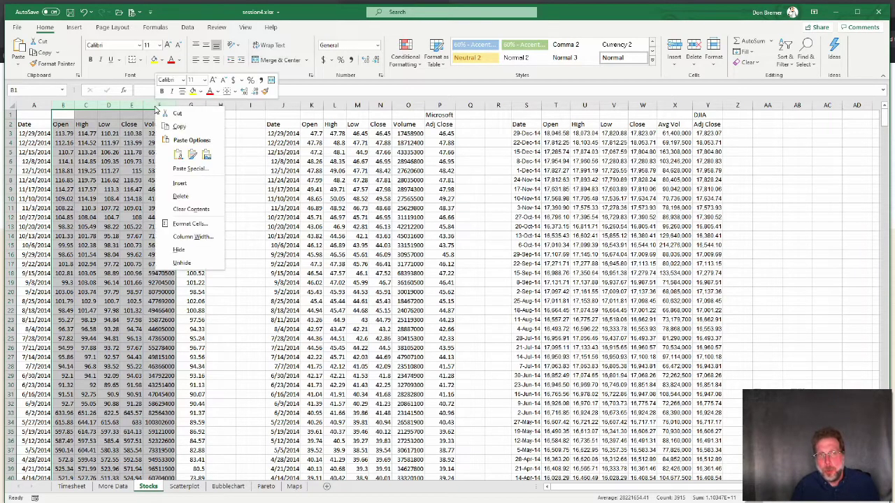
{"action": "left_click", "coordinate": [180, 249]}
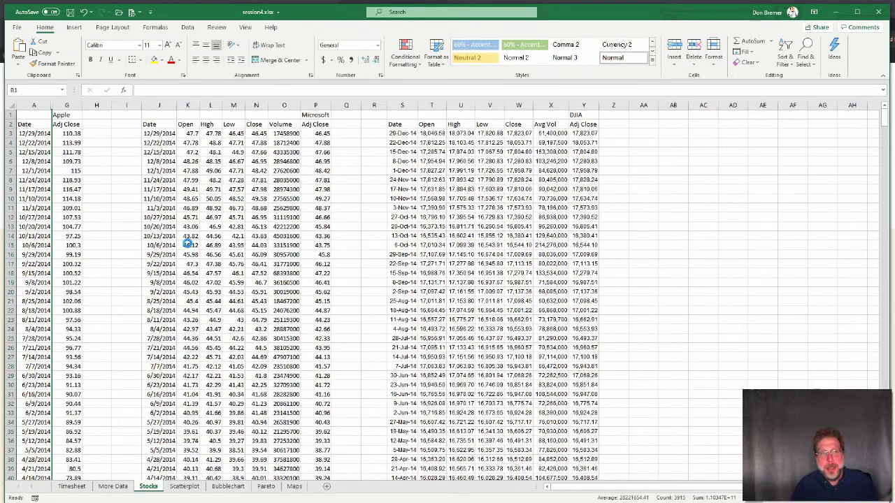
{"action": "scroll", "coordinate": [188, 242], "scroll_direction": "up", "scroll_amount": 5, "text": "ctrl"}
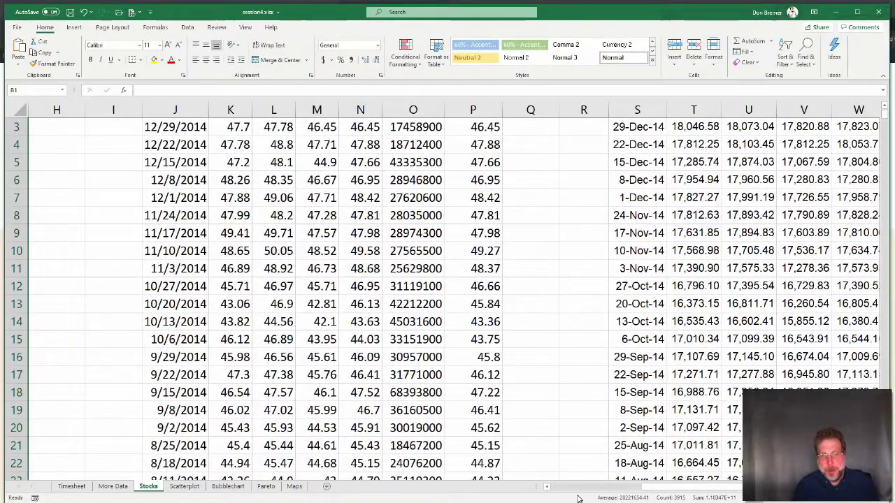
{"action": "scroll", "coordinate": [572, 492], "scroll_direction": "left", "scroll_amount": 1}
{"action": "scroll", "coordinate": [572, 492], "scroll_direction": "left", "scroll_amount": 1}
{"action": "scroll", "coordinate": [274, 315], "scroll_direction": "up", "scroll_amount": 1}
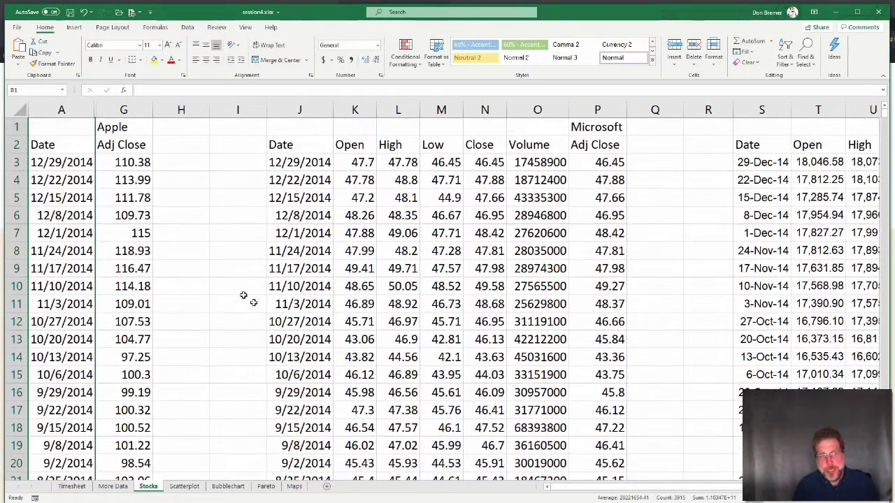
{"action": "left_click", "coordinate": [167, 235]}
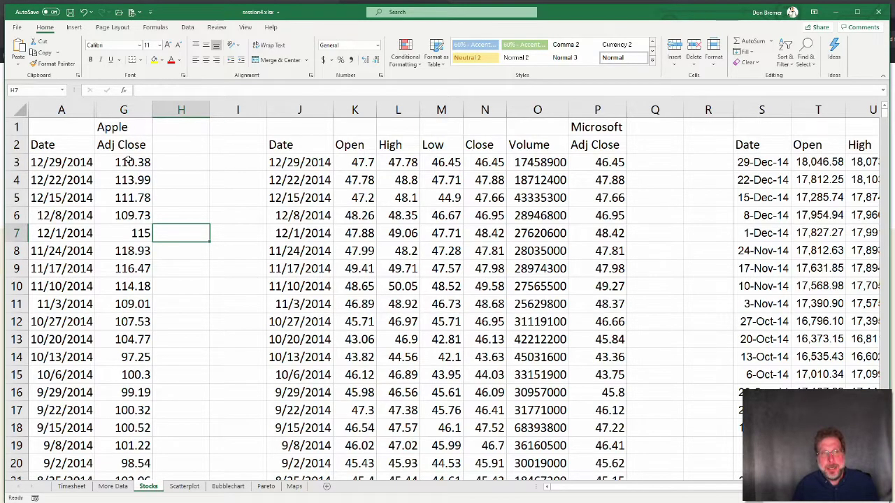
- Move the Apple label from G1 into G2, replacing the Adj Close heading
{"action": "left_click", "coordinate": [129, 131]}
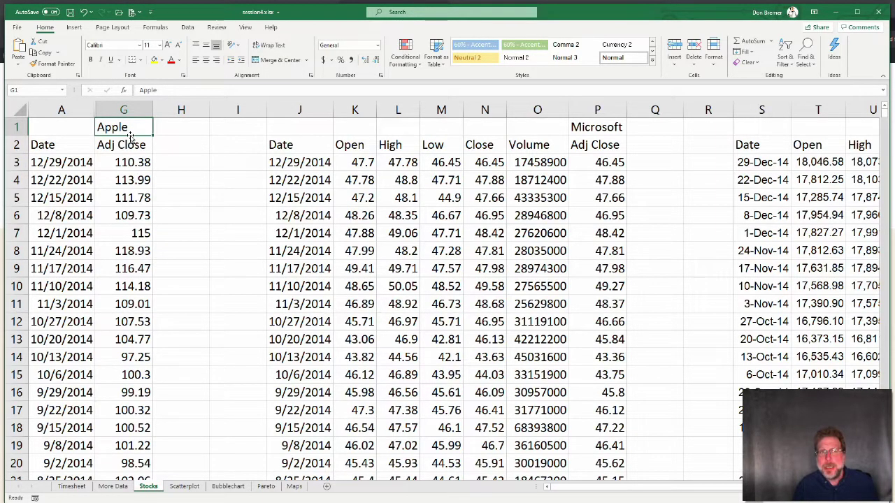
{"action": "left_click", "coordinate": [124, 148]}
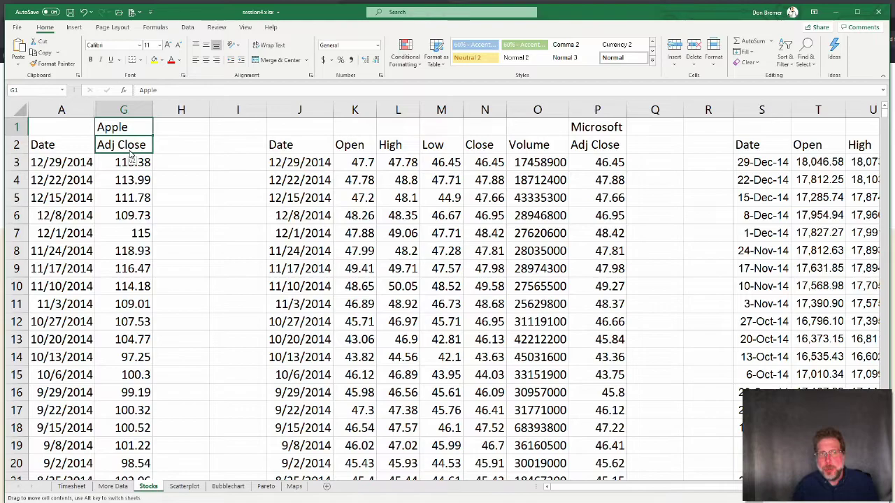
{"action": "left_click_drag", "start_coordinate": [136, 152], "coordinate": [129, 165]}
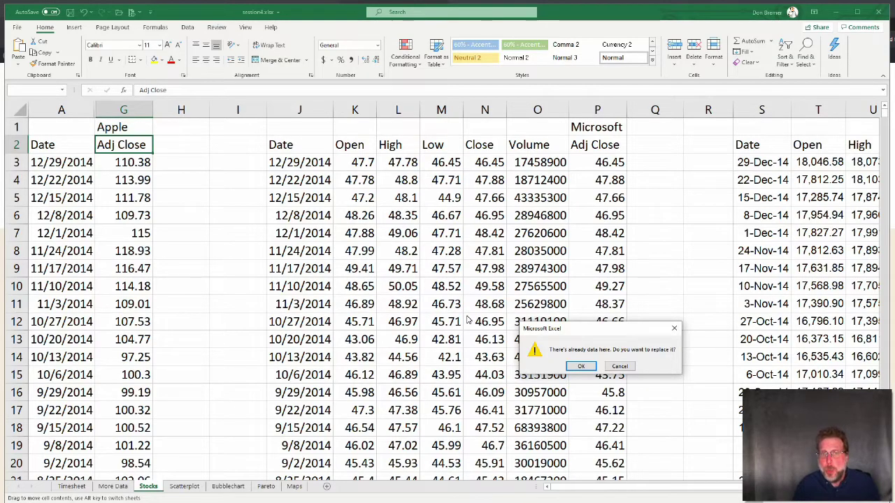
{"action": "left_click", "coordinate": [585, 365]}
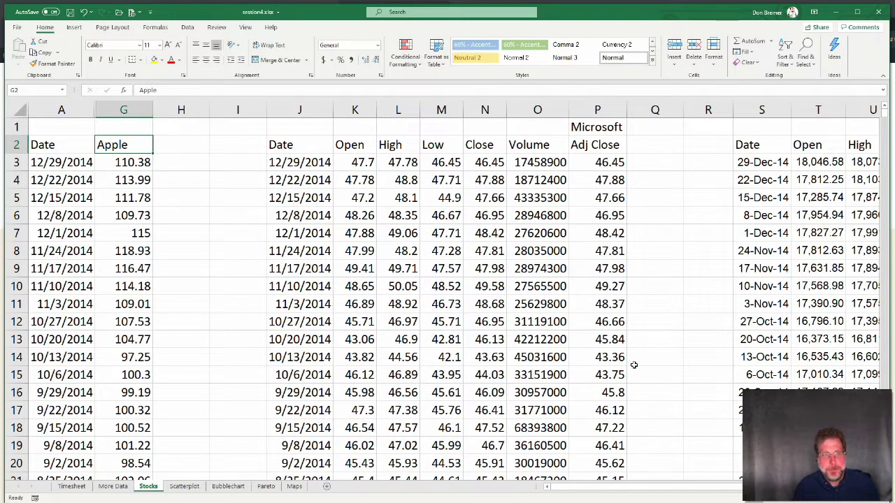
{"action": "left_click", "coordinate": [40, 150]}
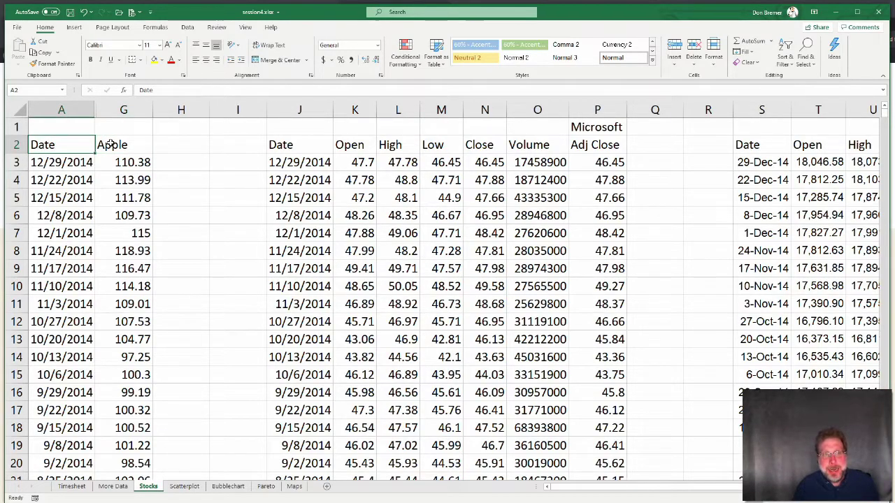
- Insert a 2-D line chart of the Date and Apple range from row 2 to 784
{"action": "left_click", "coordinate": [136, 213]}
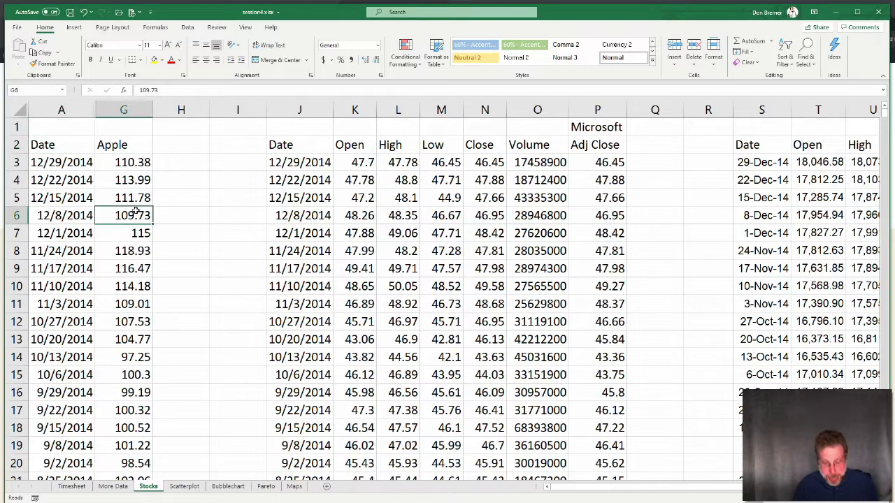
{"action": "key", "text": "ctrl+Down"}
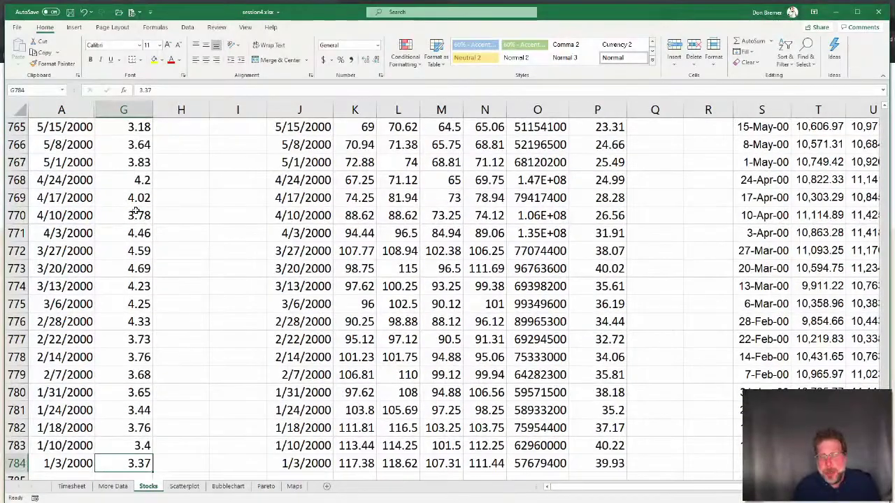
{"action": "key", "text": "ctrl+Up"}
{"action": "key", "text": "ctrl+Left"}
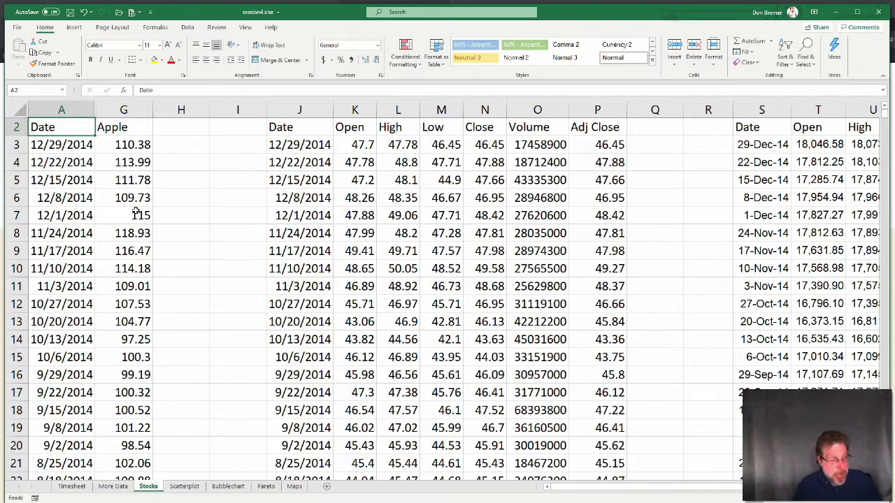
{"action": "key", "text": "ctrl+shift+Right"}
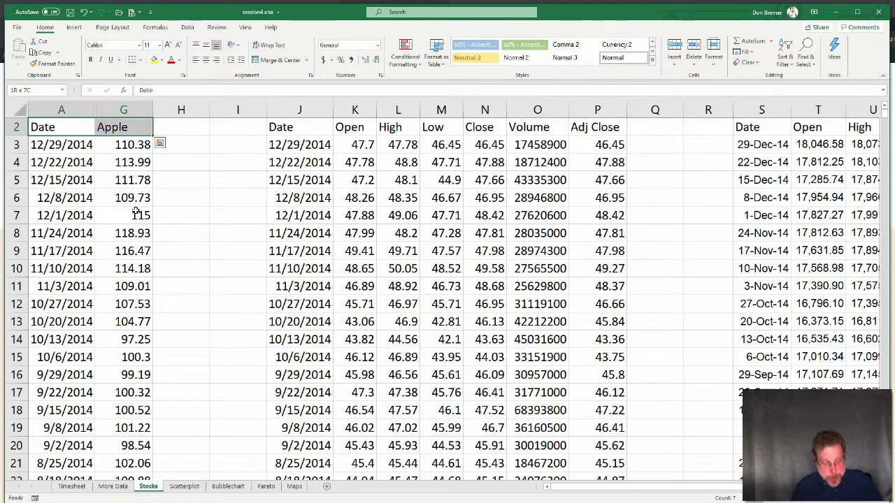
{"action": "key", "text": "ctrl+shift+Down"}
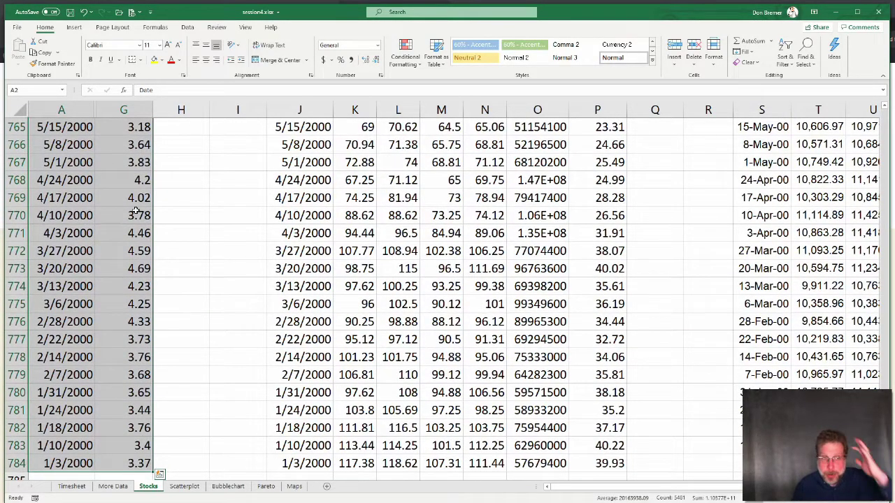
{"action": "left_click", "coordinate": [74, 27]}
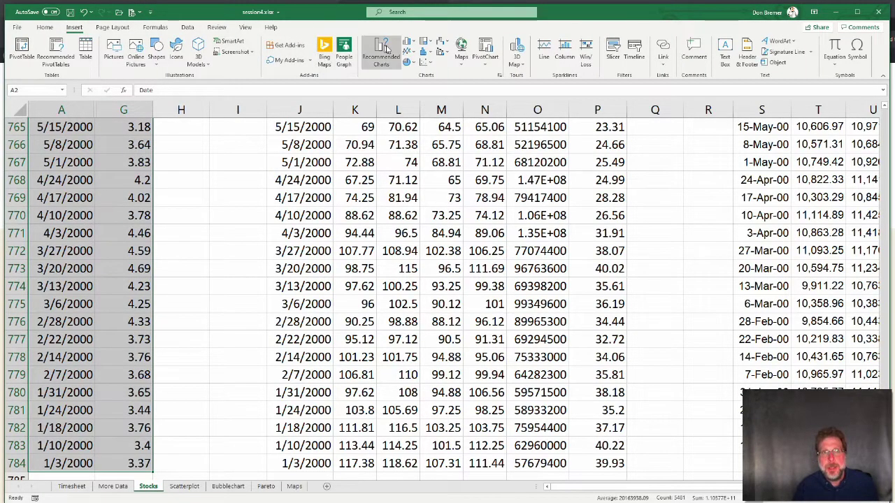
{"action": "left_click", "coordinate": [408, 54]}
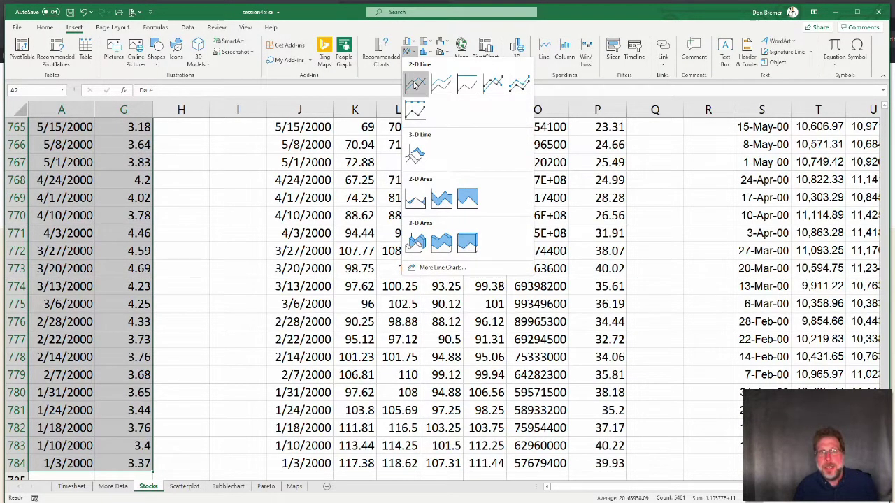
{"action": "left_click", "coordinate": [415, 84]}
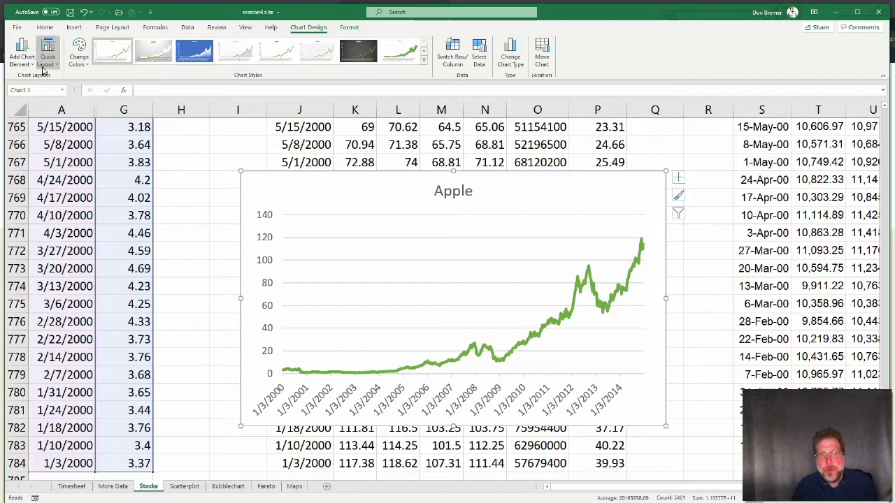
{"action": "left_click", "coordinate": [478, 56]}
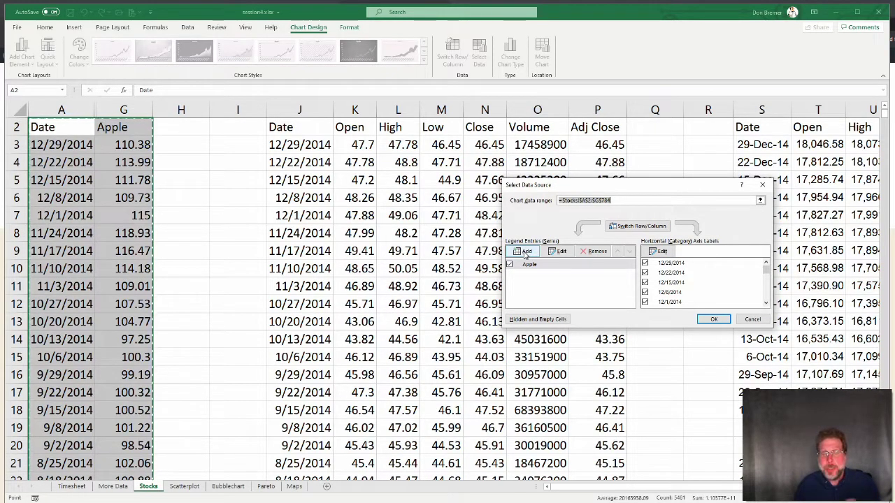
{"action": "left_click", "coordinate": [742, 319]}
{"action": "left_click", "coordinate": [456, 355]}
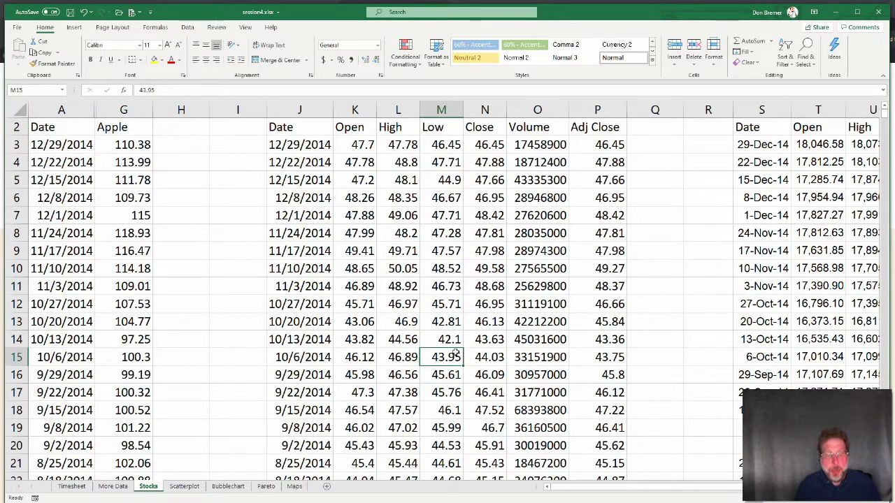
- Restore the Apple line chart and position it over the Microsoft price columns
{"action": "key", "text": "Left"}
{"action": "key", "text": "Left"}
{"action": "key", "text": "Left"}
{"action": "key", "text": "Left"}
{"action": "key", "text": "Left"}
{"action": "key", "text": "Left"}
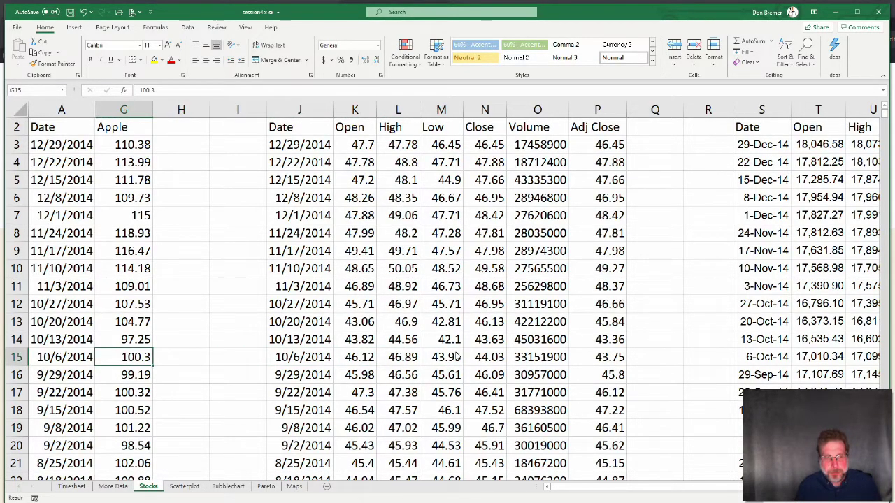
{"action": "key", "text": "ctrl+Down"}
{"action": "left_click", "coordinate": [560, 183]}
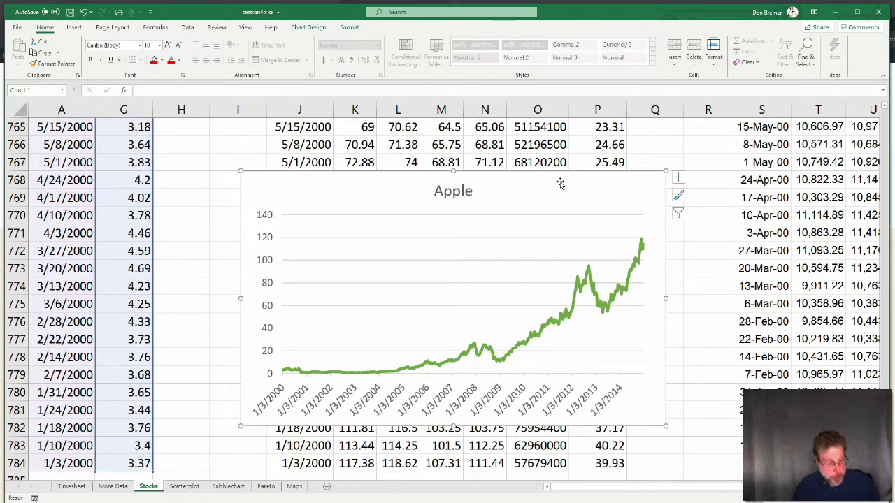
{"action": "key", "text": "Delete"}
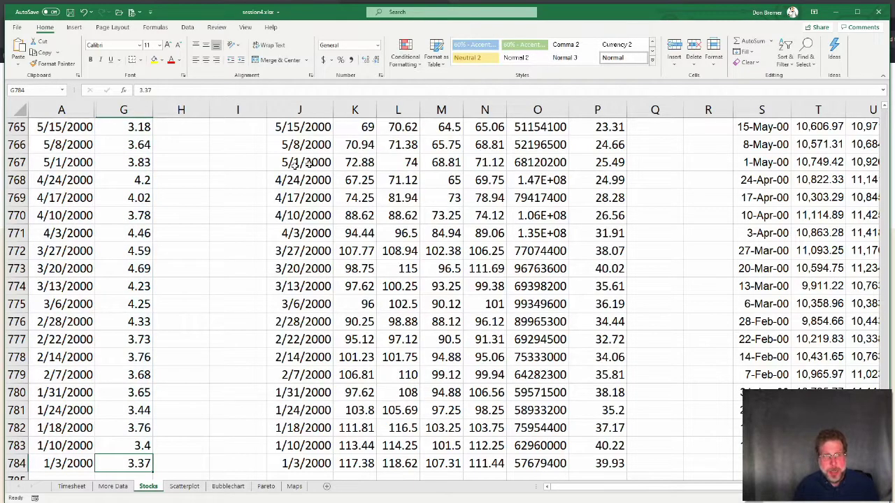
{"action": "left_click", "coordinate": [221, 176]}
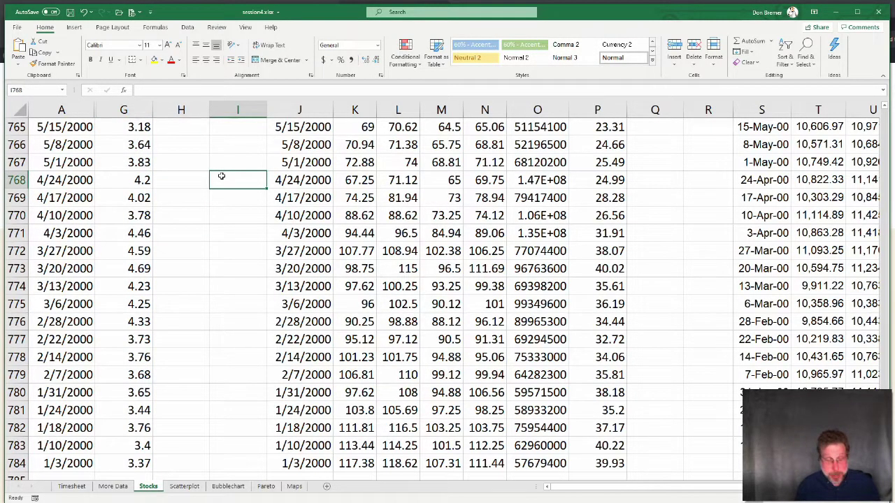
{"action": "key", "text": "ctrl+Home"}
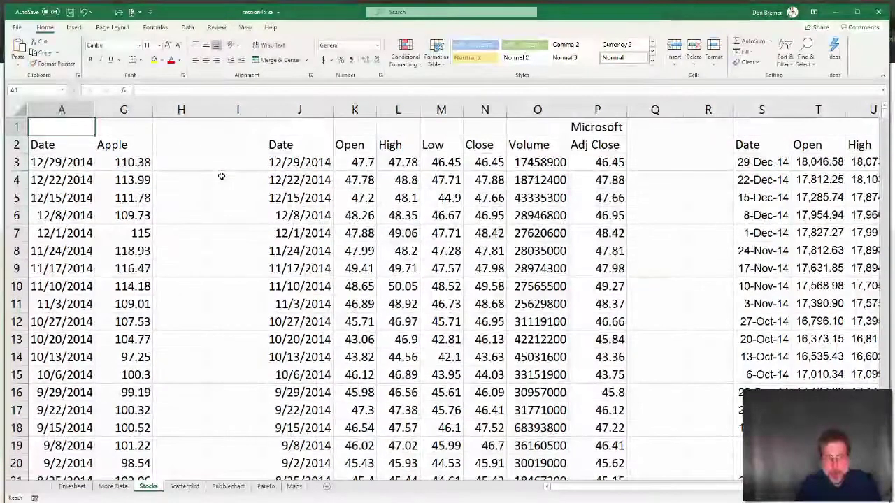
{"action": "left_click", "coordinate": [375, 221]}
{"action": "key", "text": "ctrl+z"}
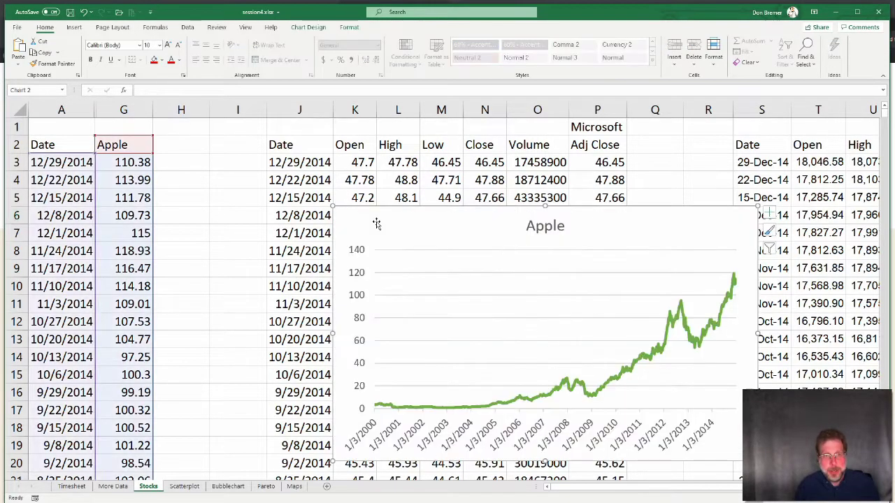
{"action": "left_click_drag", "start_coordinate": [419, 214], "coordinate": [524, 148]}
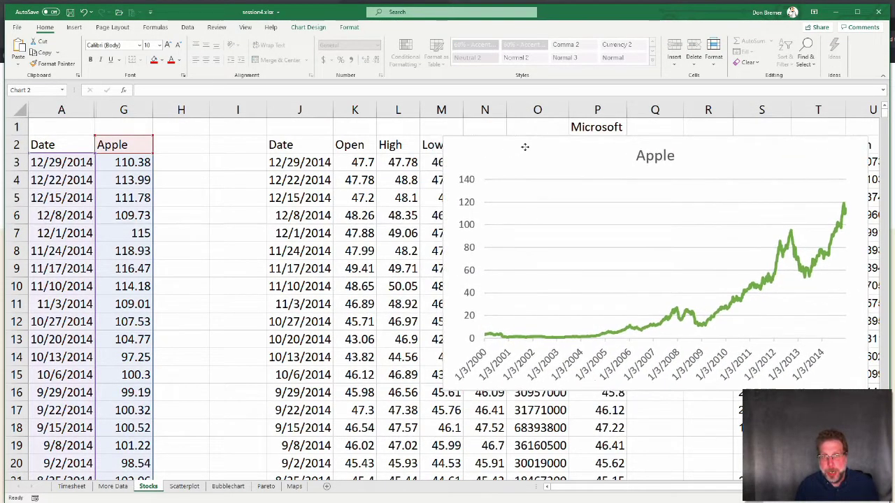
{"action": "left_click", "coordinate": [382, 175]}
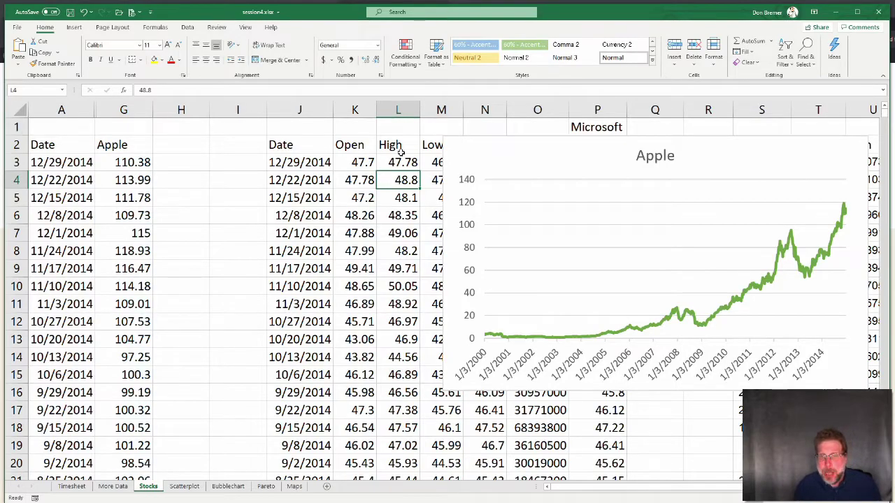
- Move the Apple chart to a new chart sheet named 'StocksChart'
{"action": "right_click", "coordinate": [489, 153]}
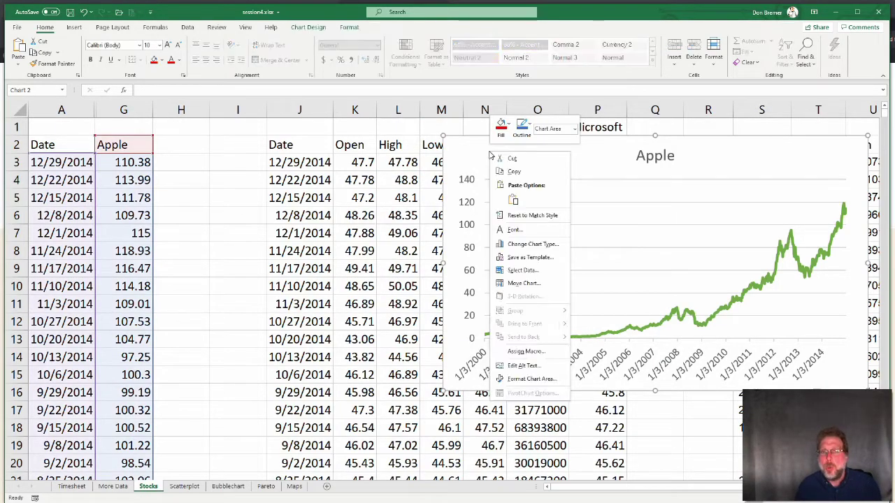
{"action": "left_click", "coordinate": [520, 283]}
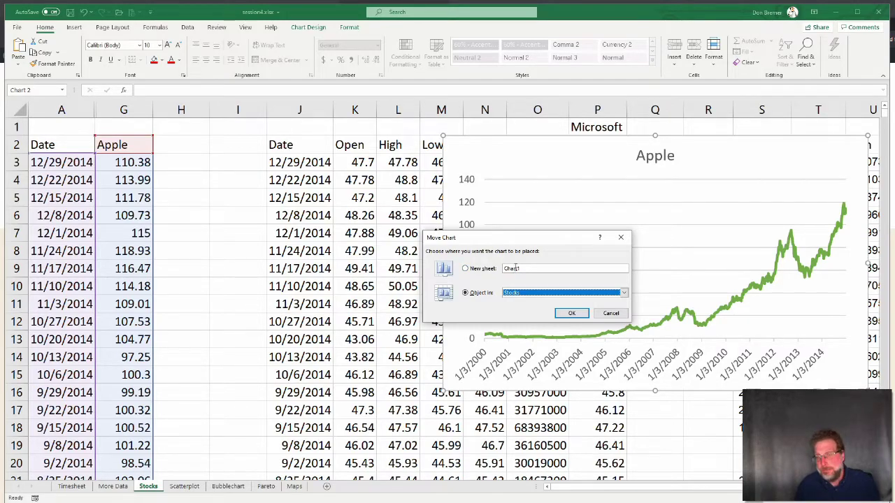
{"action": "left_click", "coordinate": [482, 272]}
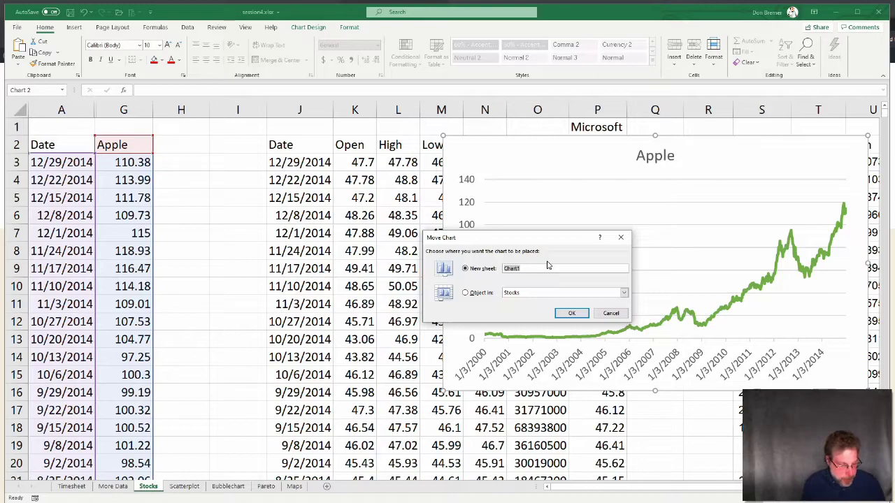
{"action": "type", "text": "Stocks"}
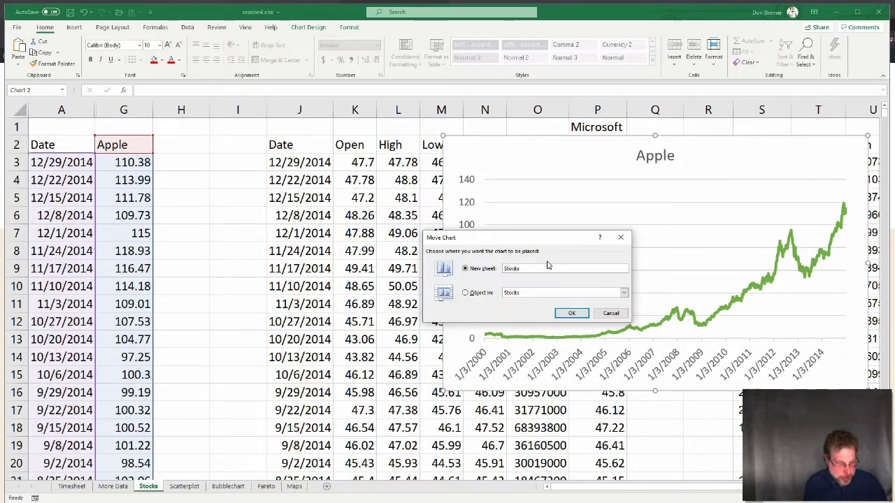
{"action": "type", "text": "Chart"}
{"action": "key", "text": "Return"}
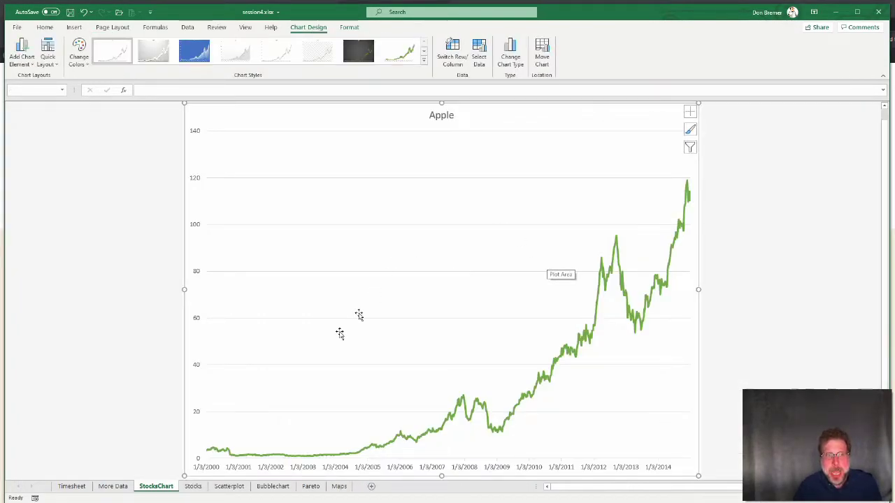
- Place the StocksChart tab after the Stocks sheet and return to Stocks
{"action": "left_click_drag", "start_coordinate": [155, 489], "coordinate": [206, 489]}
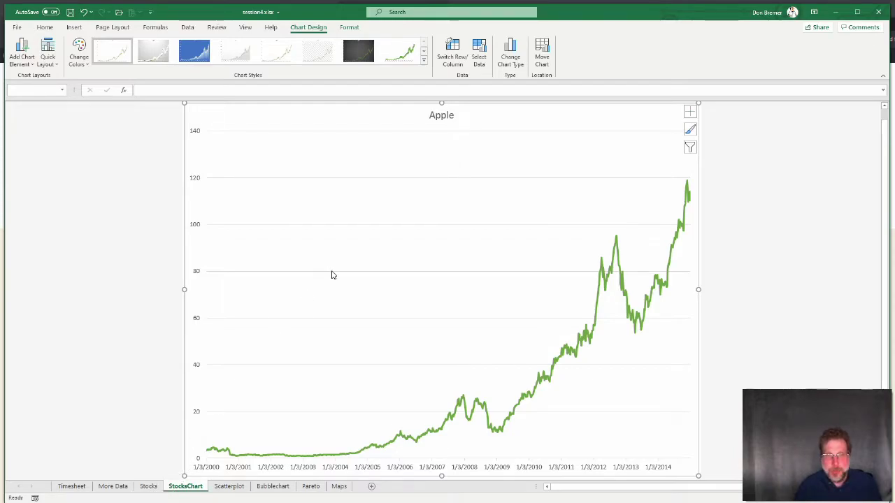
{"action": "left_click", "coordinate": [809, 232]}
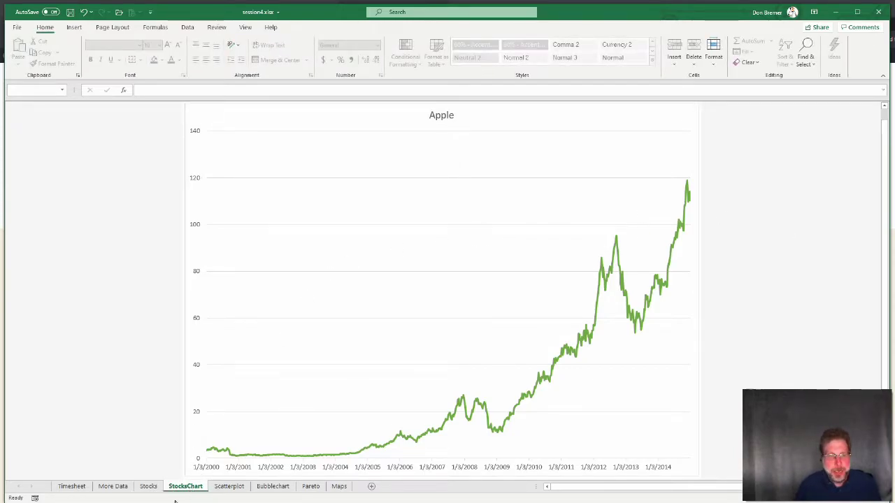
{"action": "left_click", "coordinate": [155, 487]}
- Hide Microsoft's extra columns H through O
{"action": "left_click", "coordinate": [179, 109]}
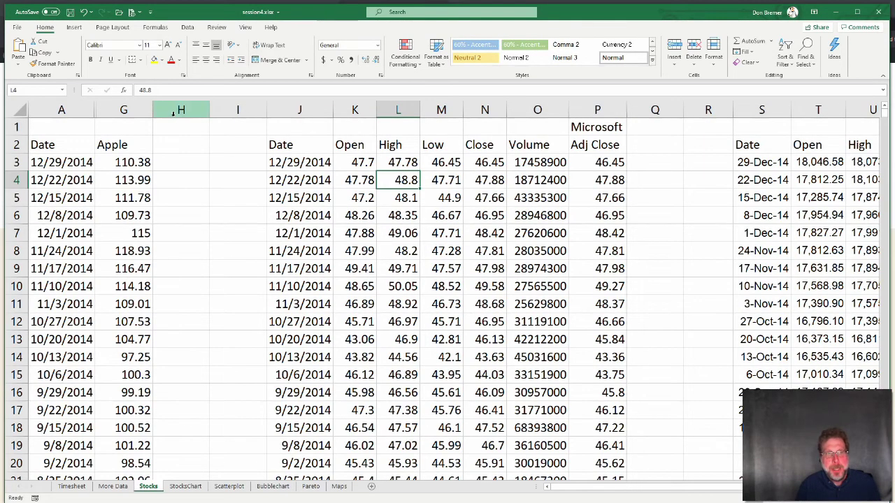
{"action": "left_click_drag", "start_coordinate": [209, 110], "coordinate": [515, 111]}
{"action": "right_click", "coordinate": [517, 111]}
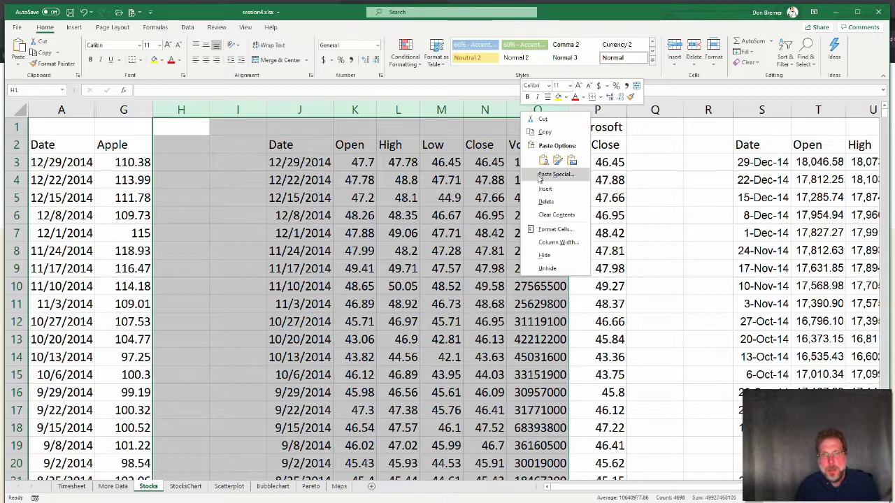
{"action": "left_click", "coordinate": [544, 255]}
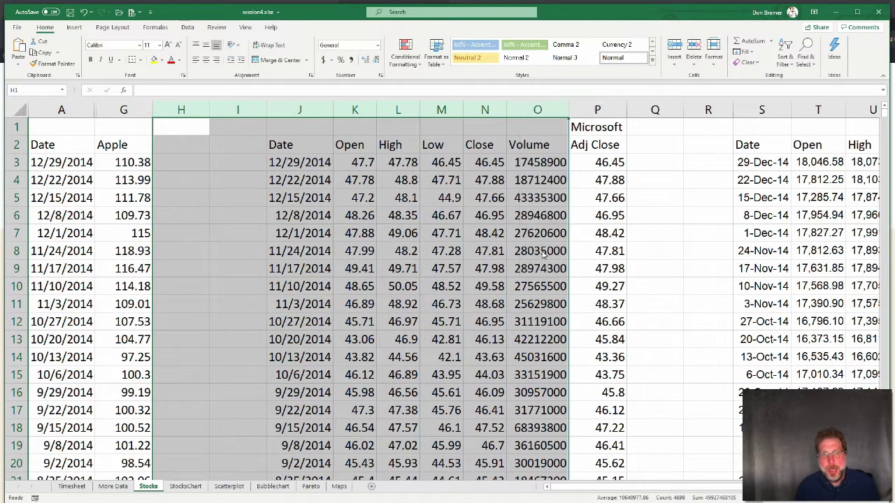
- Replace the P2 Adj Close heading with Microsoft, then select the StocksChart chart
{"action": "left_click", "coordinate": [204, 131]}
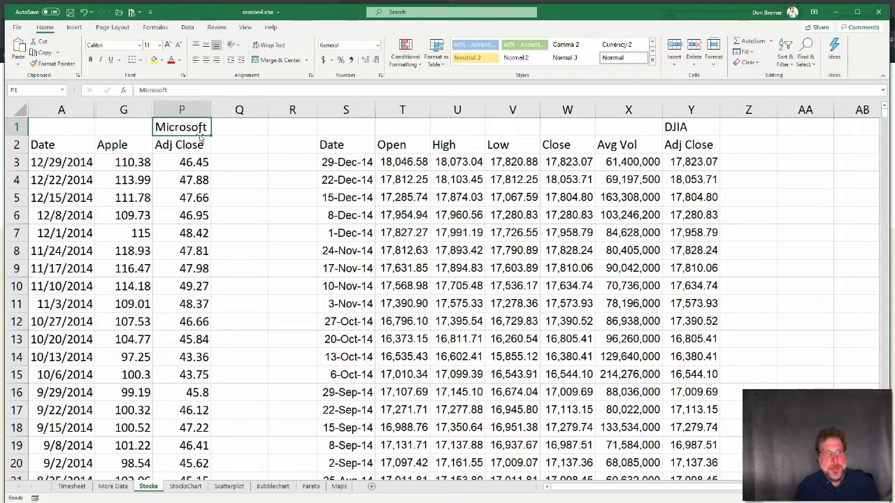
{"action": "left_click_drag", "start_coordinate": [201, 136], "coordinate": [198, 146]}
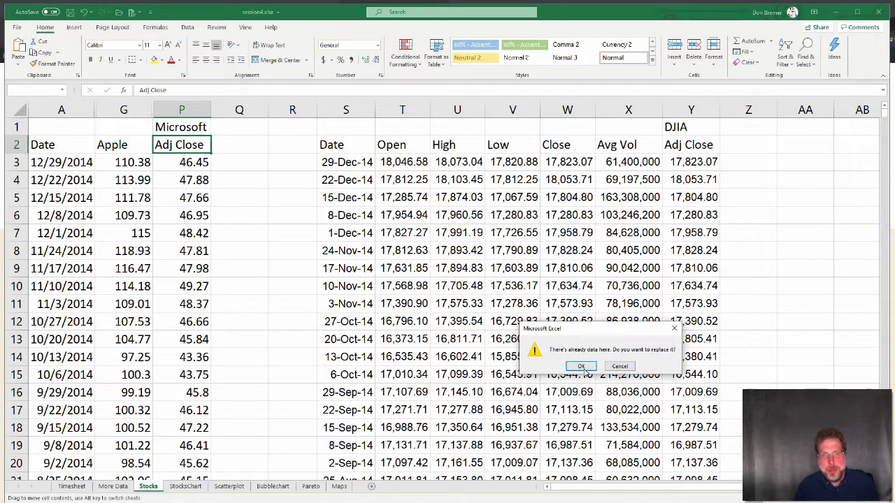
{"action": "key", "text": "Return"}
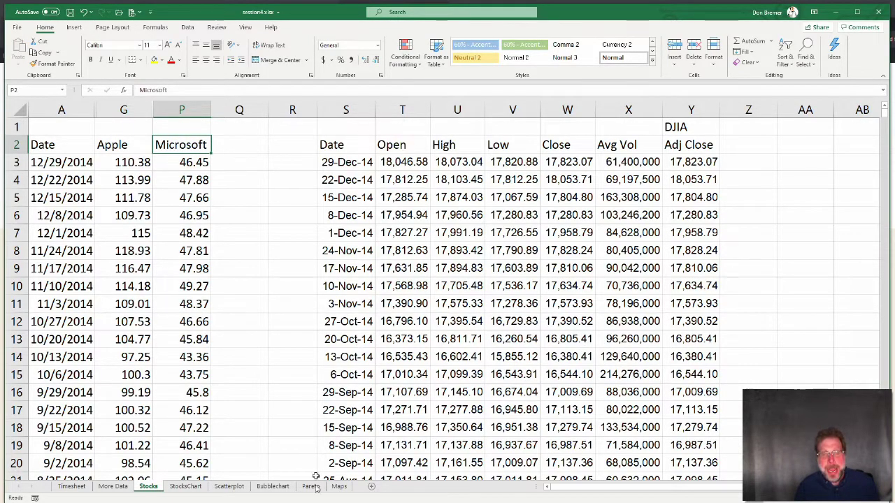
{"action": "left_click", "coordinate": [186, 487]}
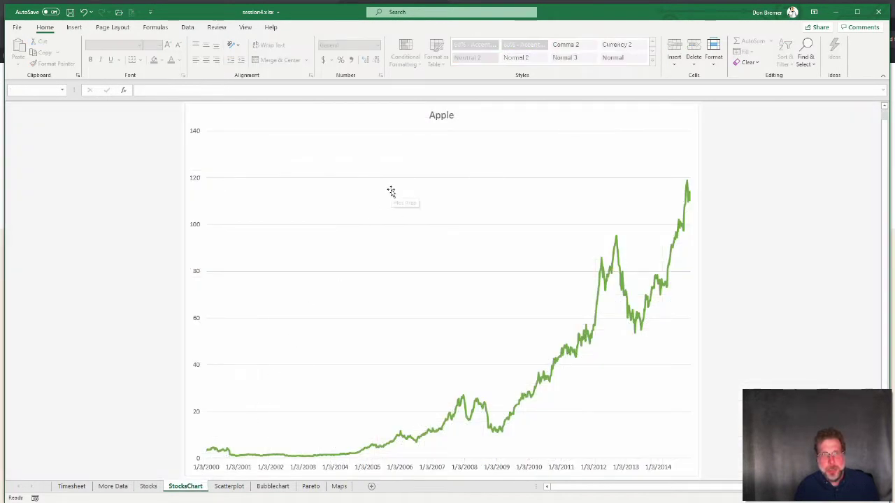
{"action": "left_click", "coordinate": [391, 190]}
{"action": "left_click", "coordinate": [348, 115]}
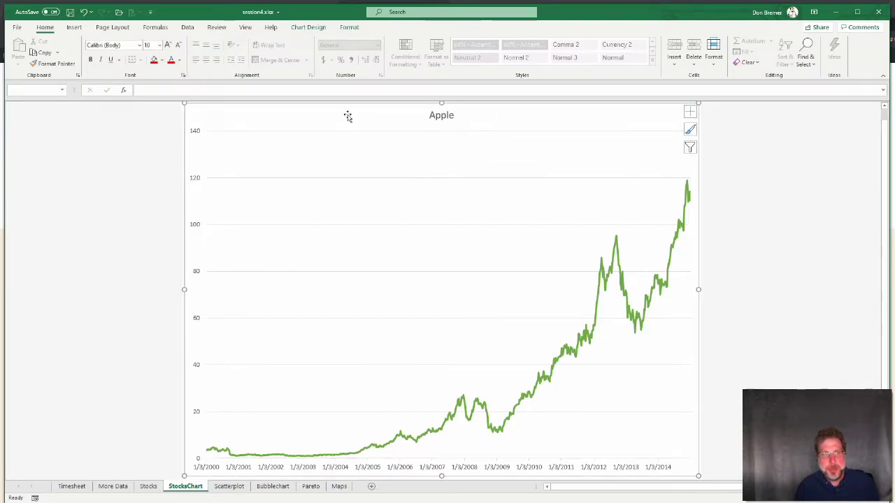
{"action": "left_click", "coordinate": [308, 27]}
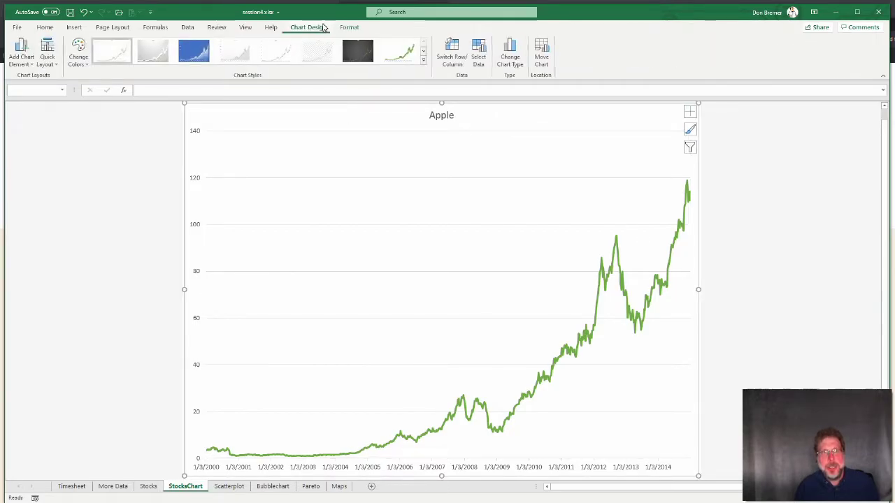
- Add a Microsoft series named from Stocks!$P$2 with values $P$3:$P$784
{"action": "left_click", "coordinate": [477, 56]}
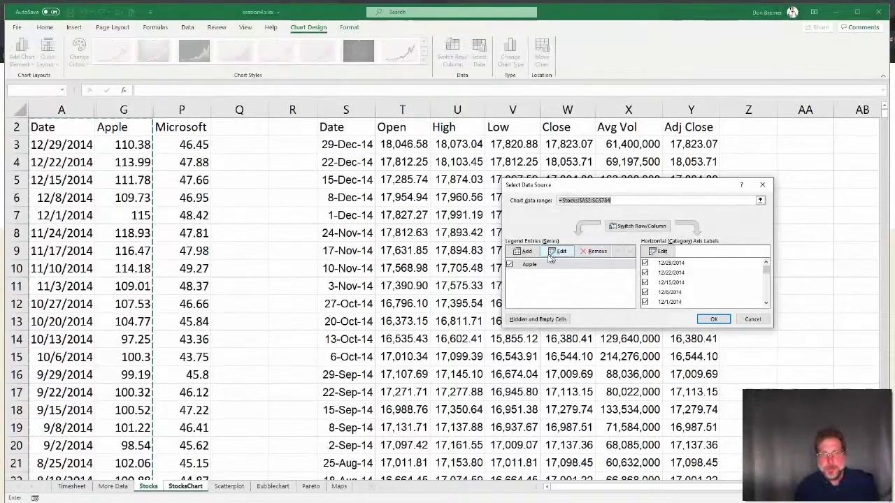
{"action": "left_click", "coordinate": [527, 251]}
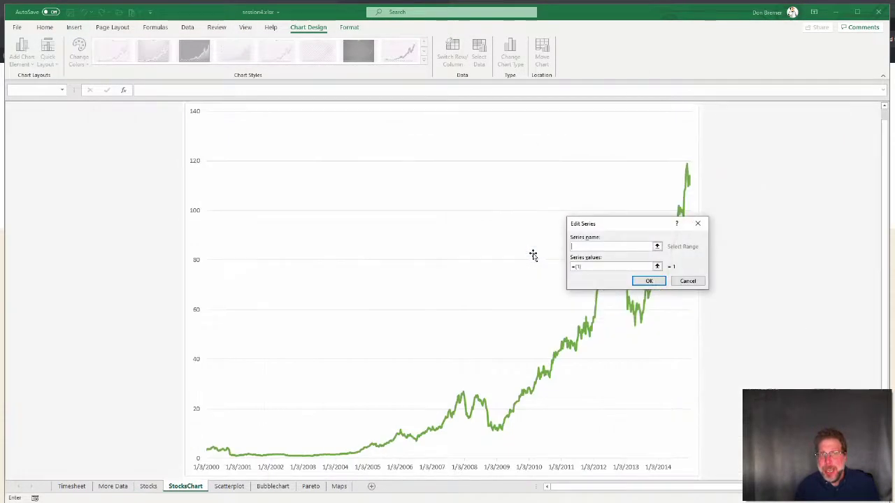
{"action": "left_click", "coordinate": [583, 247]}
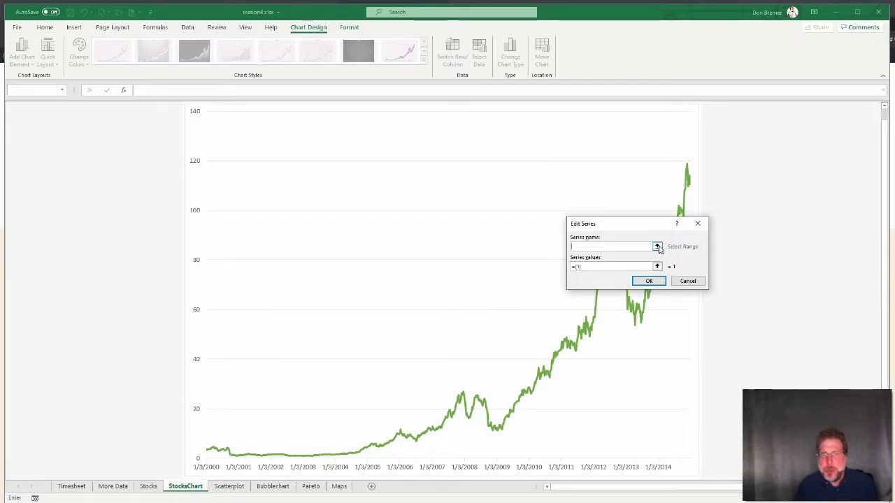
{"action": "left_click", "coordinate": [148, 485]}
{"action": "left_click", "coordinate": [201, 127]}
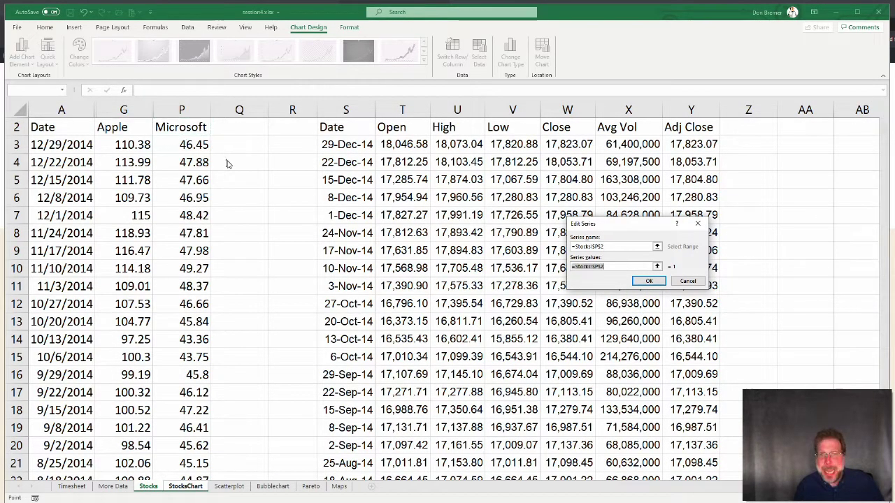
{"action": "key", "text": "Tab"}
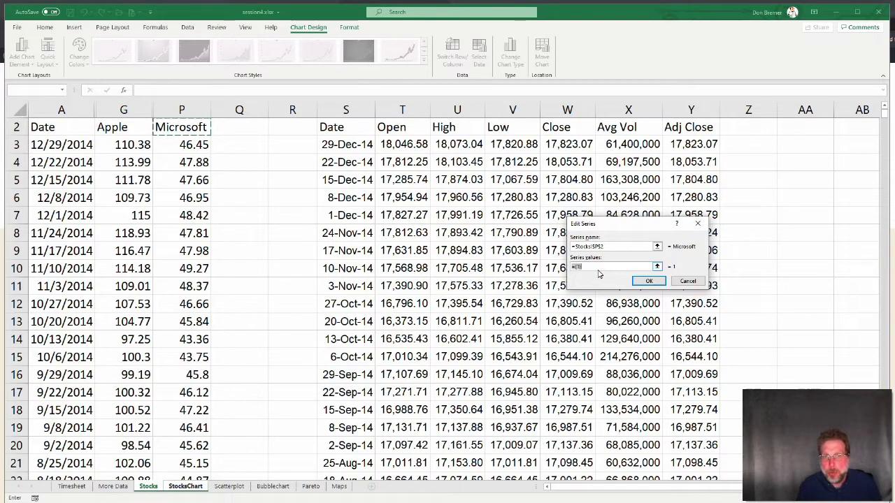
{"action": "key", "text": "BackSpace"}
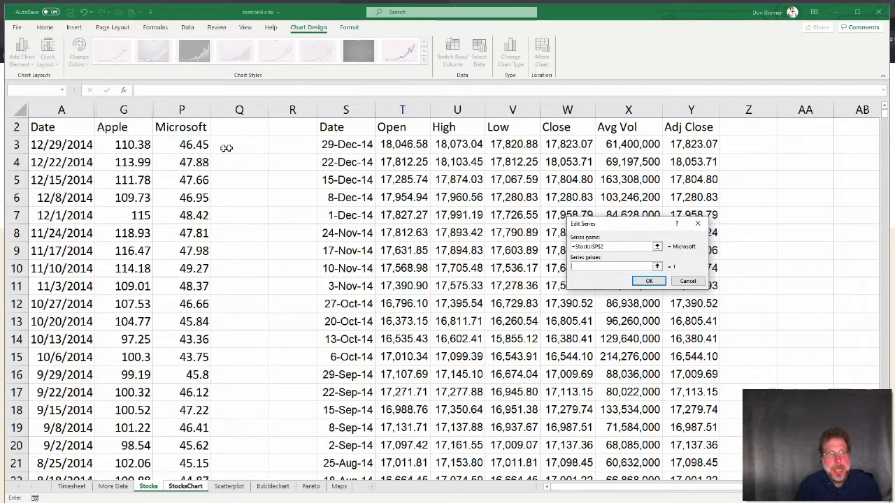
{"action": "left_click", "coordinate": [189, 146]}
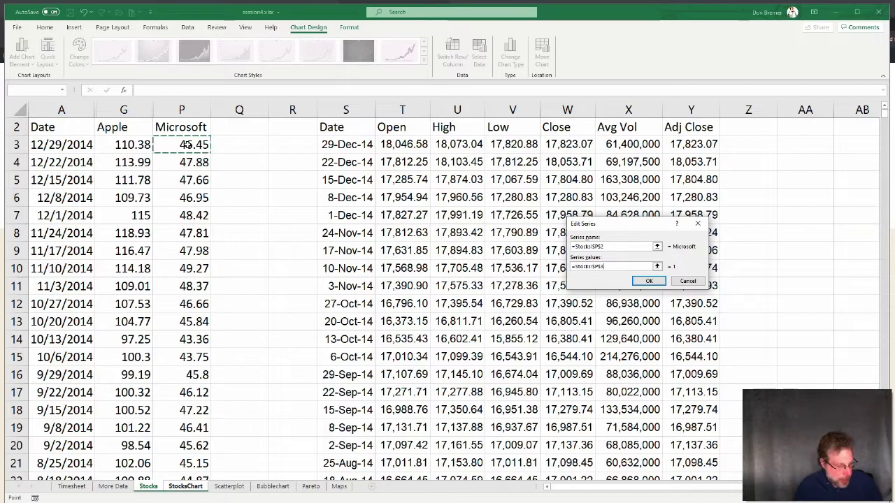
{"action": "key", "text": "ctrl+shift+Down"}
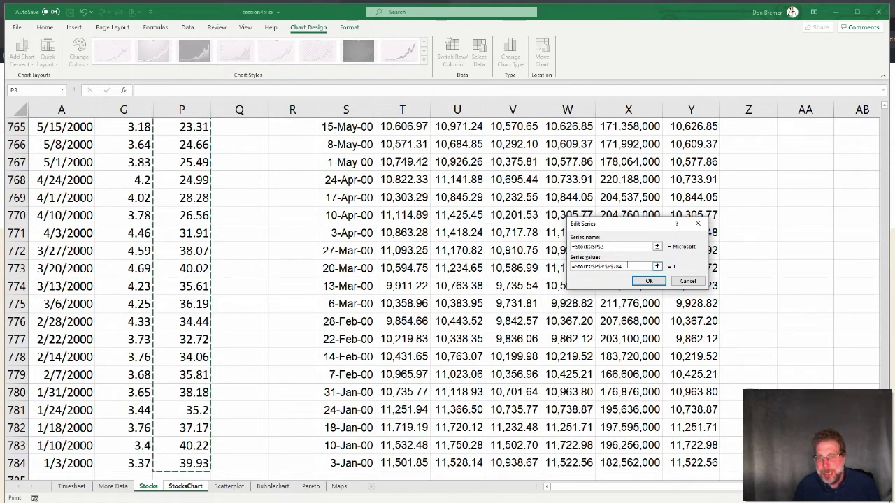
{"action": "left_click", "coordinate": [649, 281]}
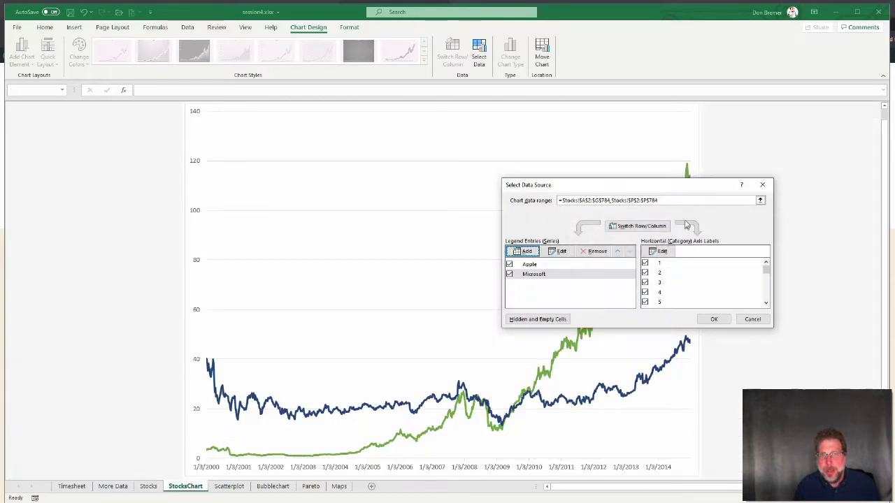
{"action": "left_click_drag", "start_coordinate": [674, 186], "coordinate": [253, 124]}
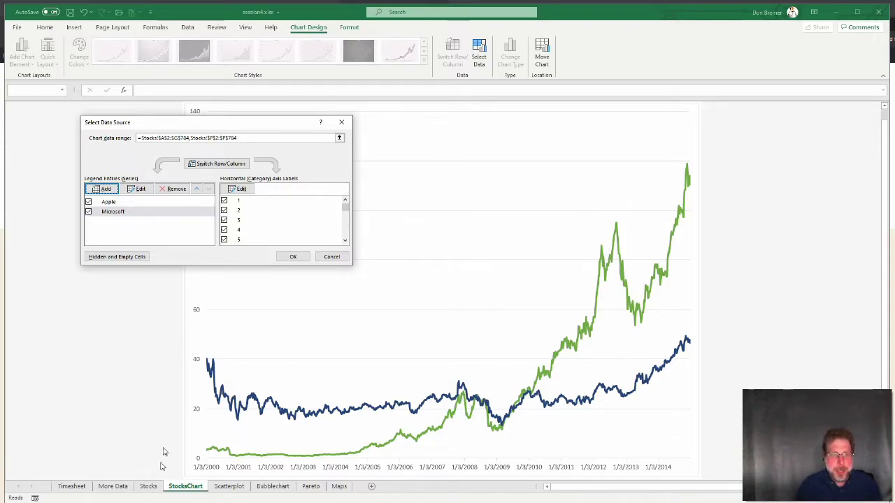
{"action": "left_click", "coordinate": [286, 258]}
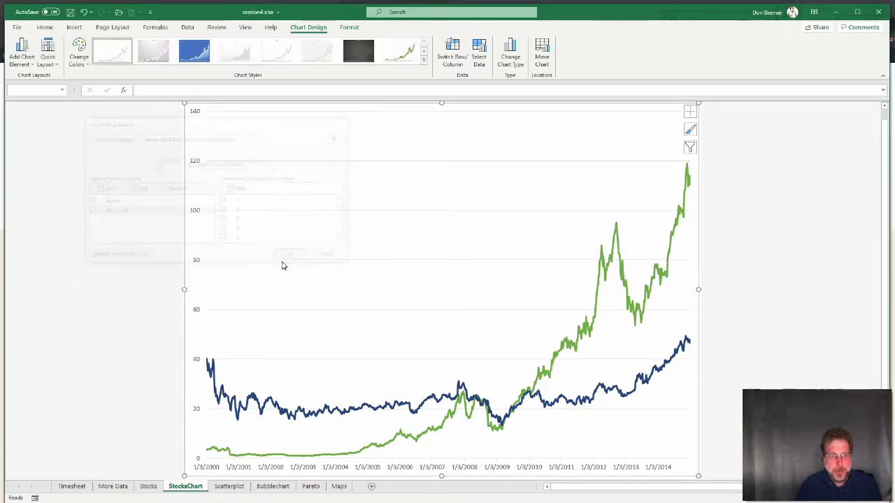
- Hide columns Q through X on the Stocks sheet
{"action": "left_click", "coordinate": [148, 485]}
{"action": "scroll", "coordinate": [347, 256], "scroll_direction": "up", "scroll_amount": 7}
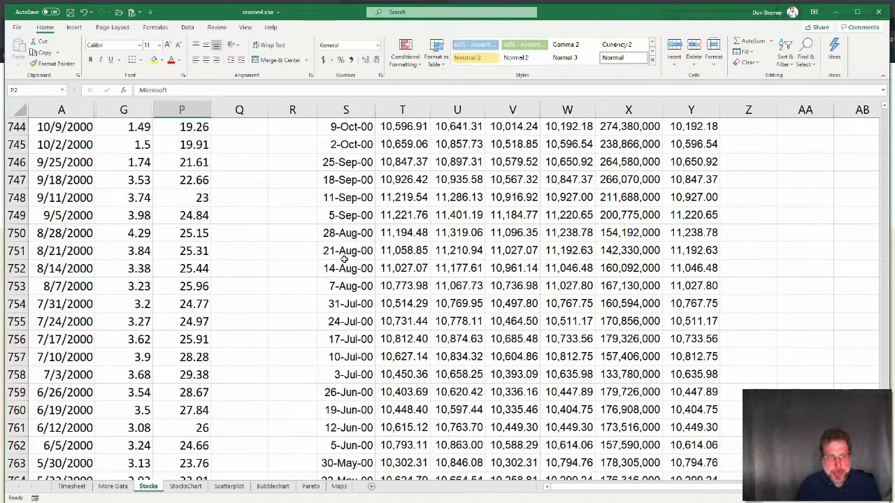
{"action": "left_click", "coordinate": [345, 254]}
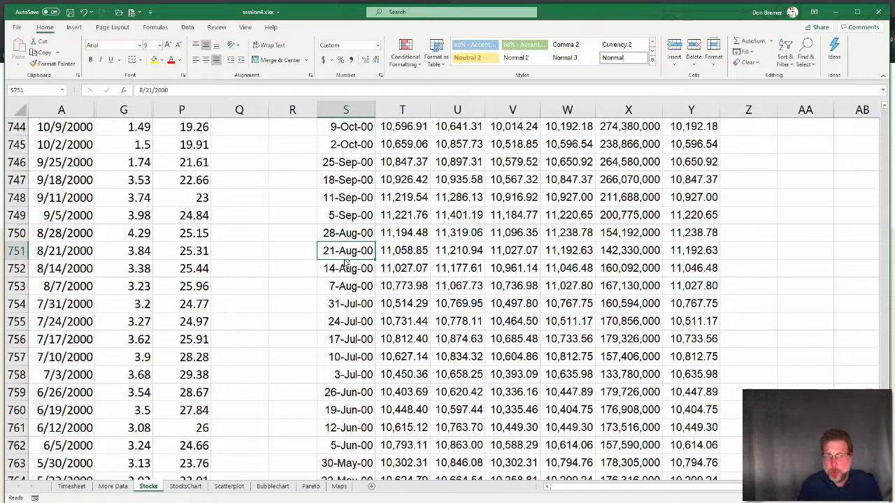
{"action": "key", "text": "ctrl+Home"}
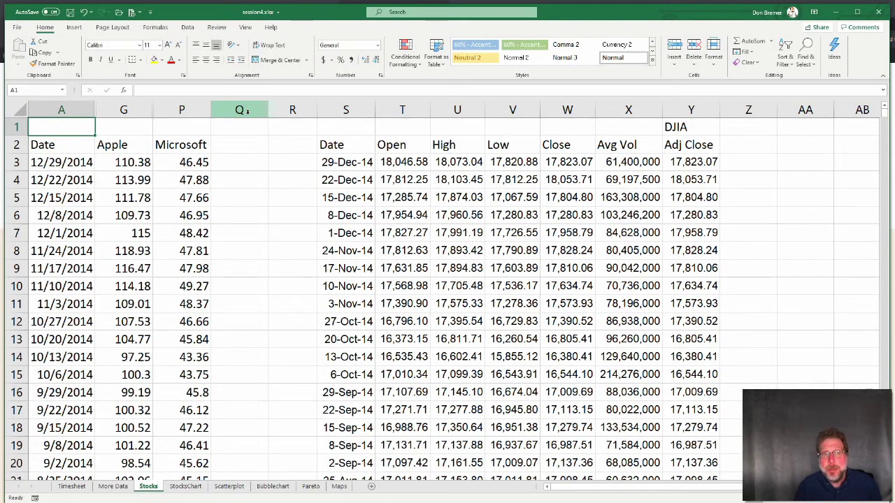
{"action": "left_click_drag", "start_coordinate": [247, 112], "coordinate": [627, 103]}
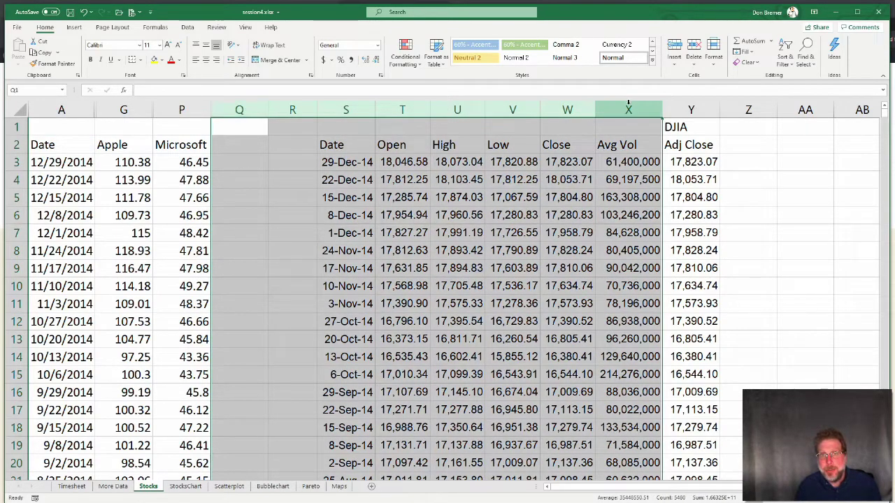
{"action": "right_click", "coordinate": [627, 107]}
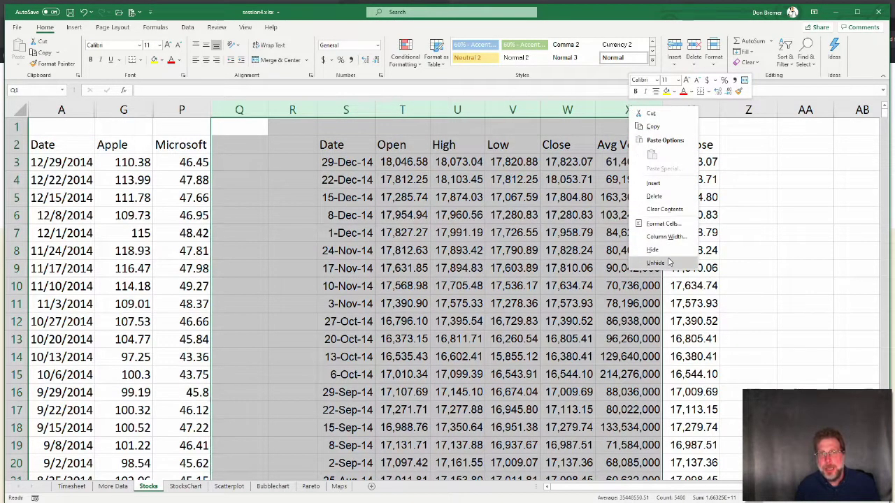
{"action": "left_click", "coordinate": [640, 247]}
- Replace the Y2 Adj Close heading with DJIA and return to StocksChart
{"action": "left_click", "coordinate": [244, 126]}
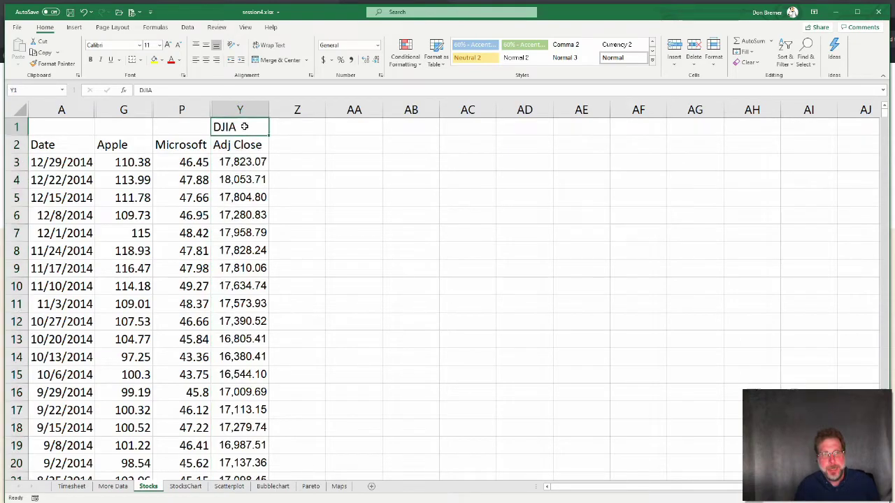
{"action": "mouse_move", "coordinate": [244, 137]}
{"action": "left_mouse_down"}
{"action": "mouse_move", "coordinate": [248, 160]}
{"action": "mouse_move", "coordinate": [246, 144]}
{"action": "left_mouse_up"}
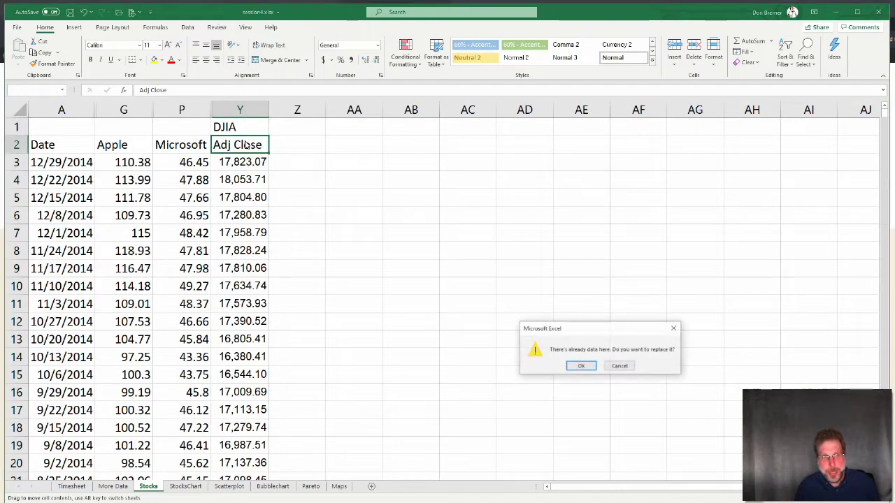
{"action": "left_click", "coordinate": [580, 366]}
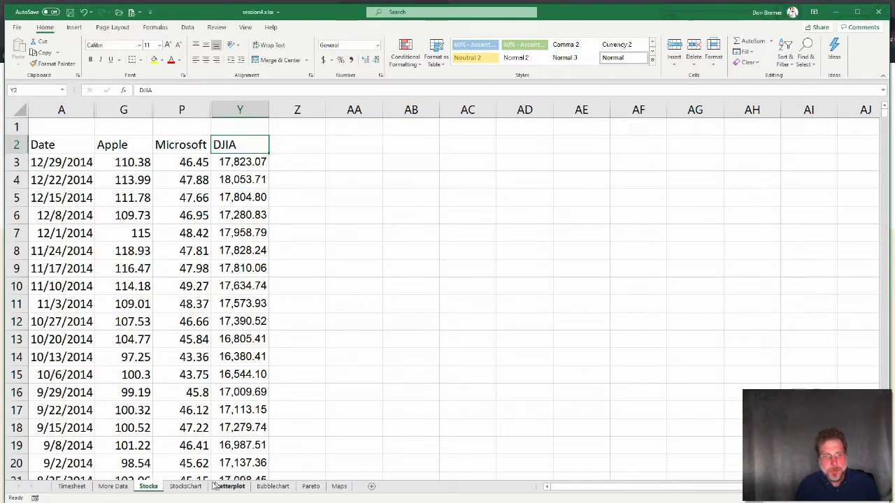
{"action": "left_click", "coordinate": [186, 486]}
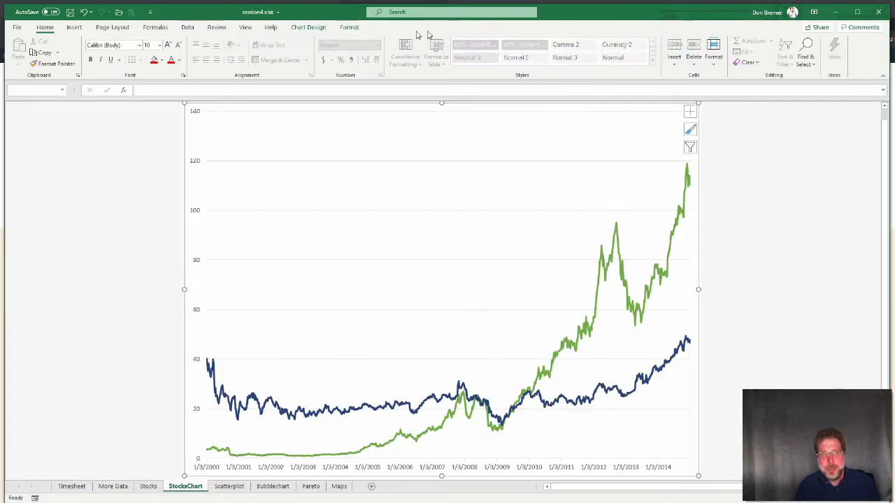
- Start a new chart series named from cell Stocks!Y2
{"action": "left_click", "coordinate": [310, 27]}
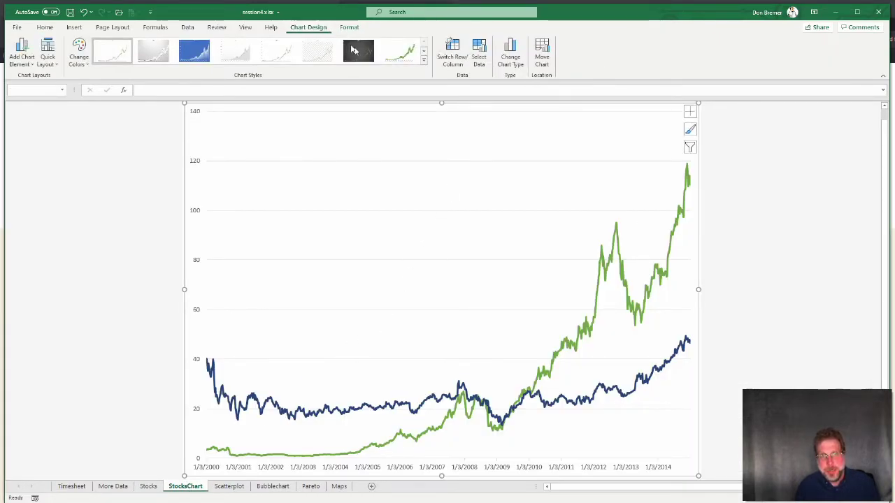
{"action": "left_click", "coordinate": [479, 55]}
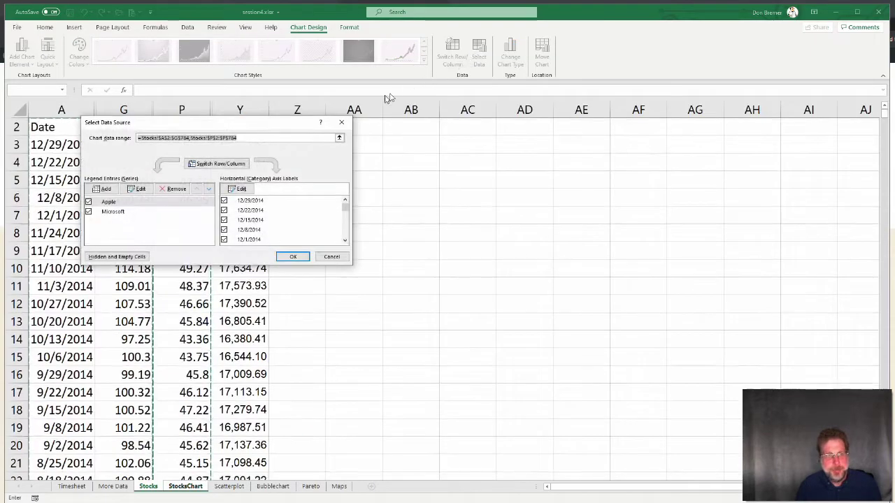
{"action": "left_click", "coordinate": [108, 191]}
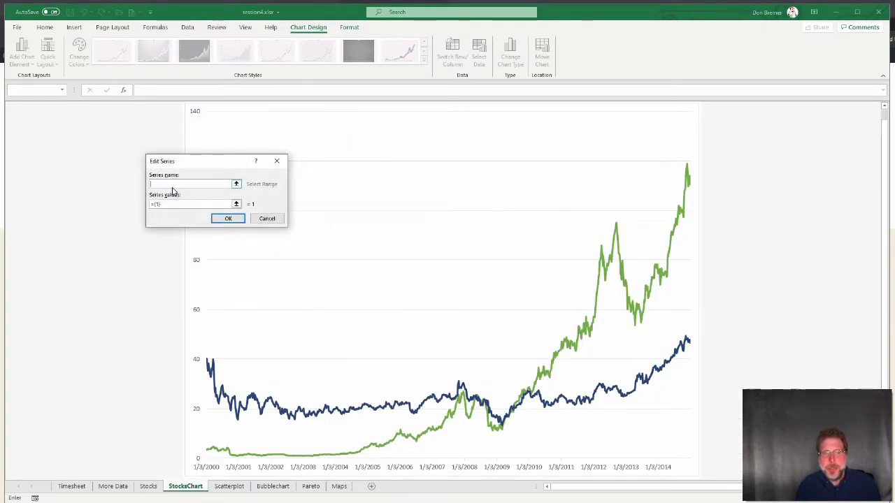
{"action": "left_click", "coordinate": [148, 486]}
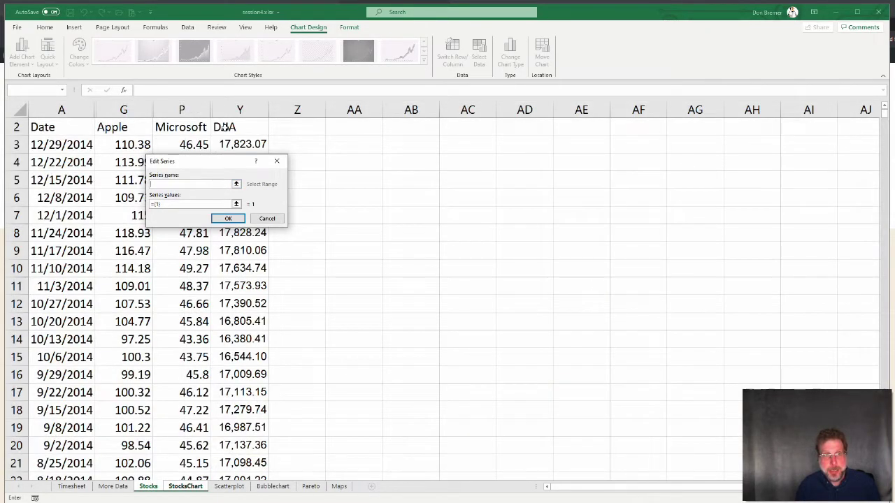
{"action": "left_click", "coordinate": [224, 127]}
{"action": "key", "text": "Tab"}
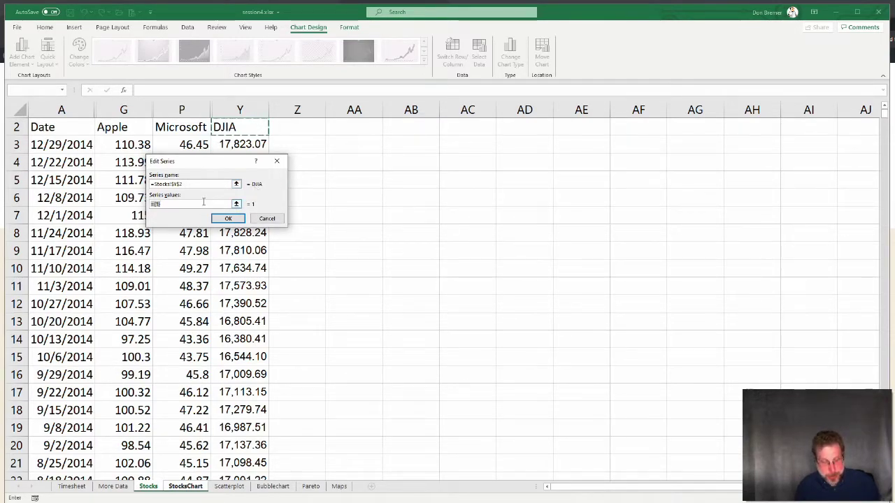
- Set the DJIA series values to Y3:Y784 and apply it to the chart
{"action": "key", "text": "BackSpace"}
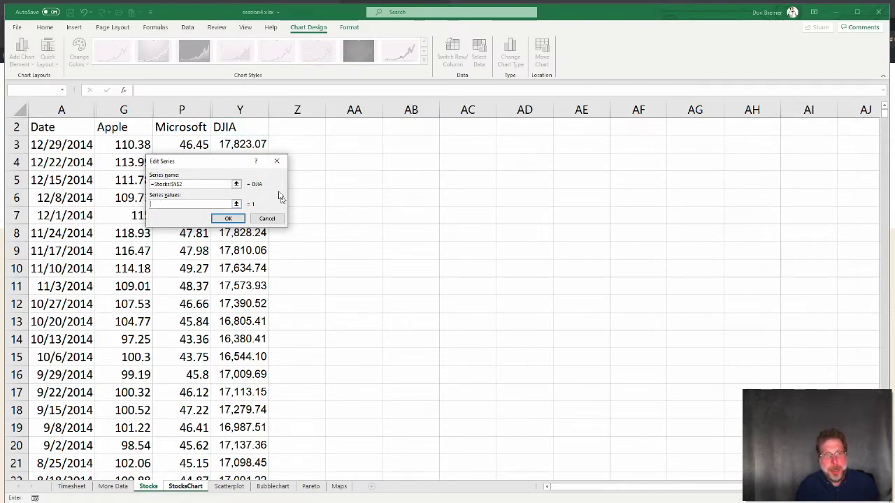
{"action": "left_click_drag", "start_coordinate": [208, 163], "coordinate": [465, 180]}
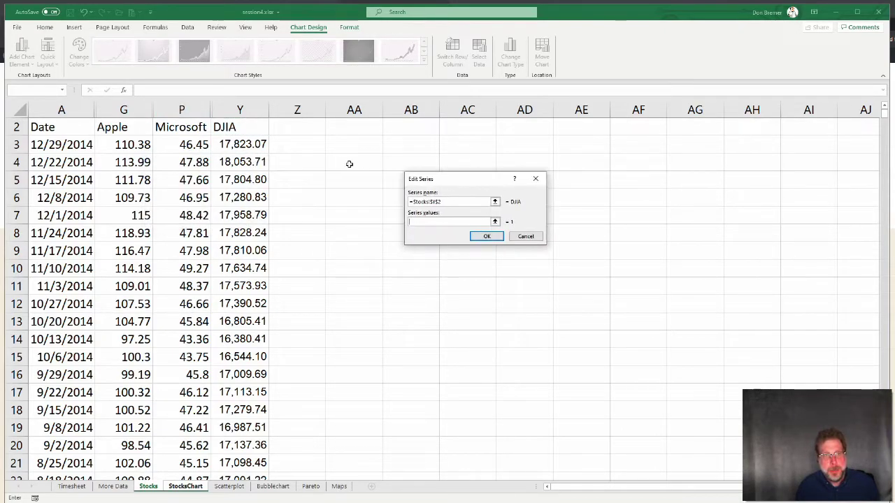
{"action": "left_click", "coordinate": [256, 144]}
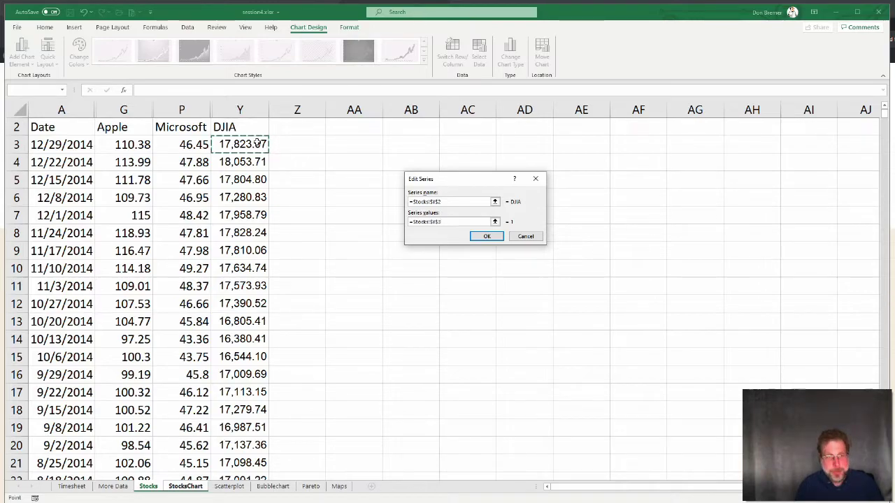
{"action": "key", "text": "ctrl+shift+Down"}
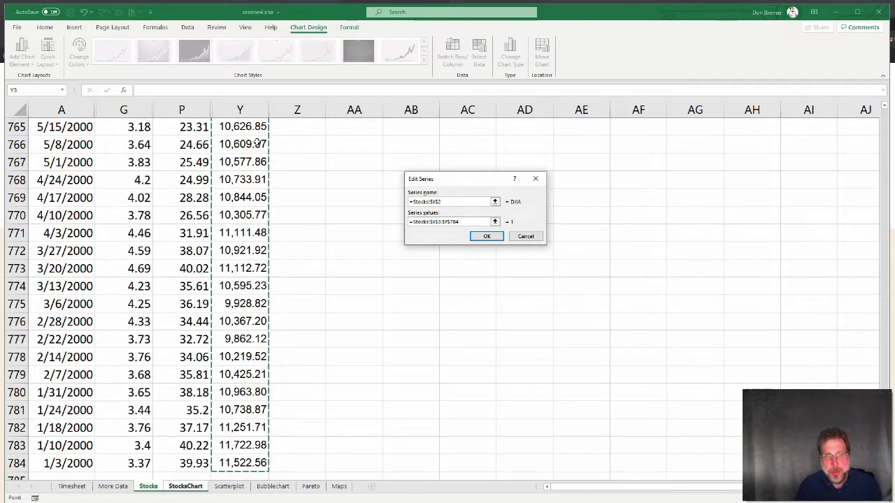
{"action": "left_click", "coordinate": [480, 236]}
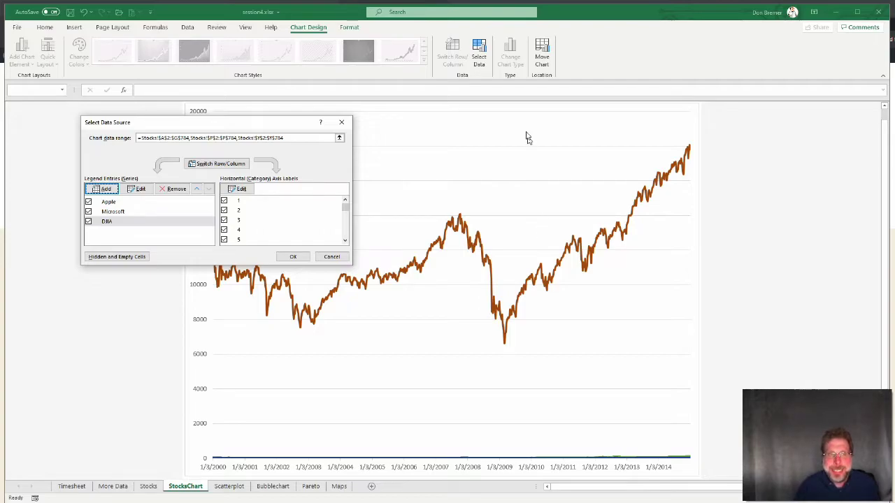
{"action": "left_click_drag", "start_coordinate": [286, 125], "coordinate": [792, 222]}
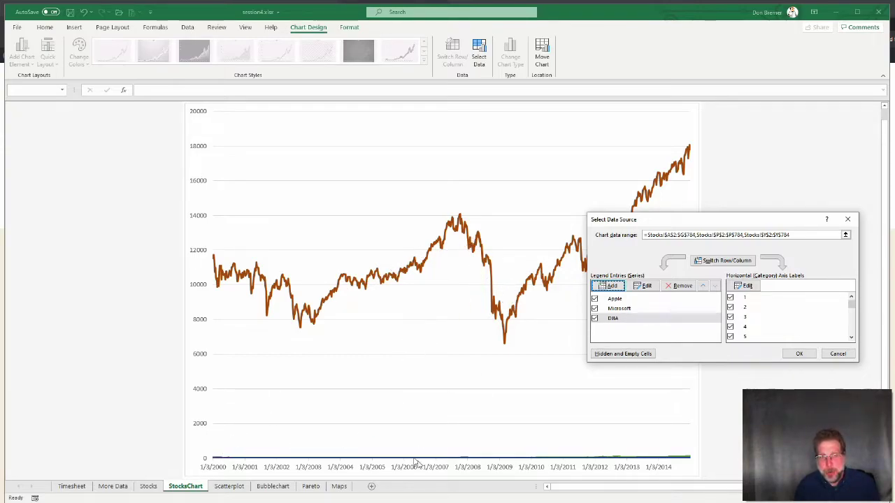
{"action": "left_click", "coordinate": [799, 353]}
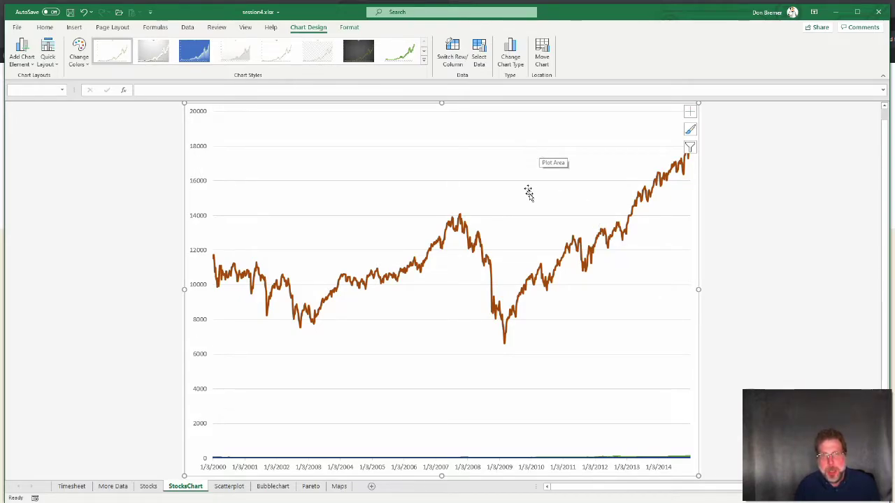
- Format the DJIA series to plot on the secondary axis
{"action": "left_click", "coordinate": [613, 240]}
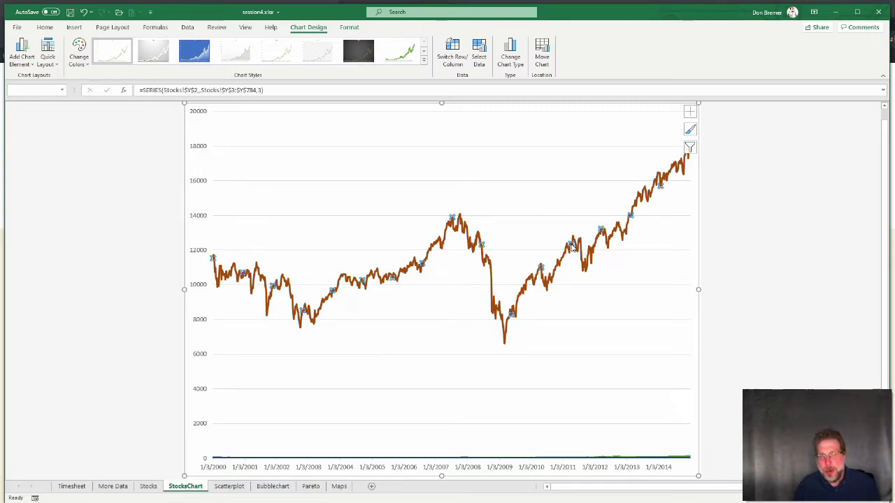
{"action": "mouse_move", "coordinate": [572, 246]}
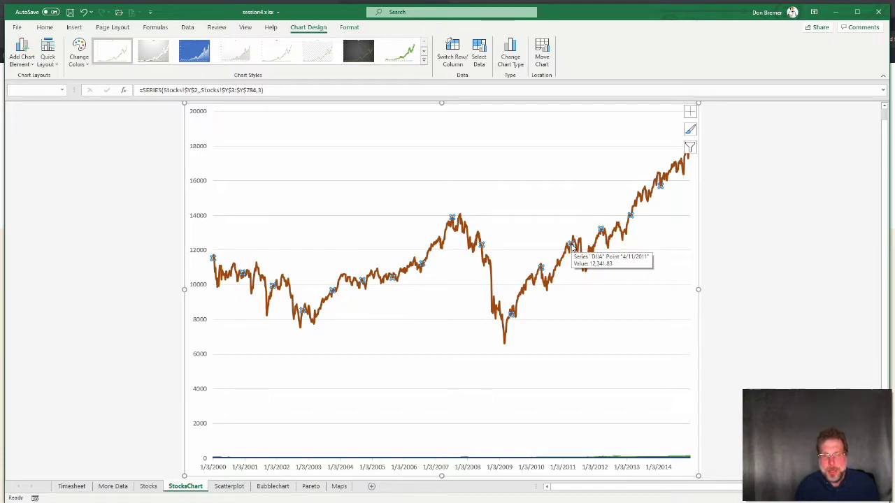
{"action": "right_click", "coordinate": [572, 246]}
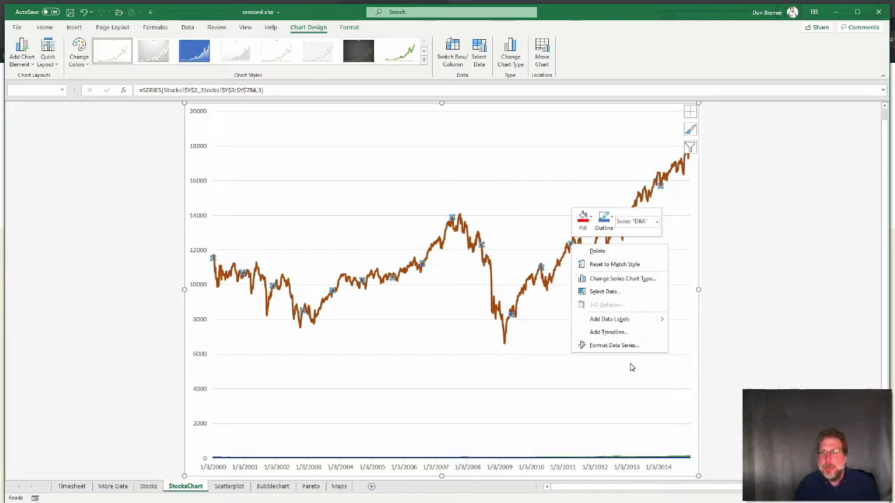
{"action": "left_click", "coordinate": [614, 345]}
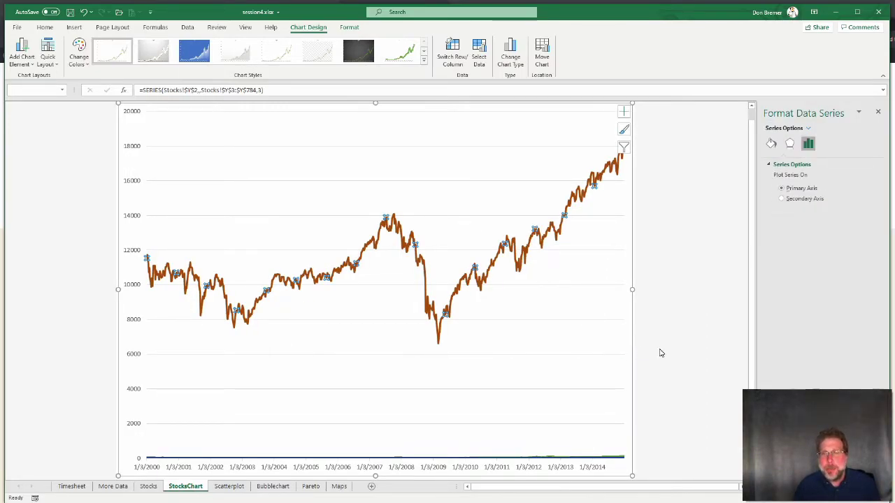
{"action": "mouse_move", "coordinate": [543, 248]}
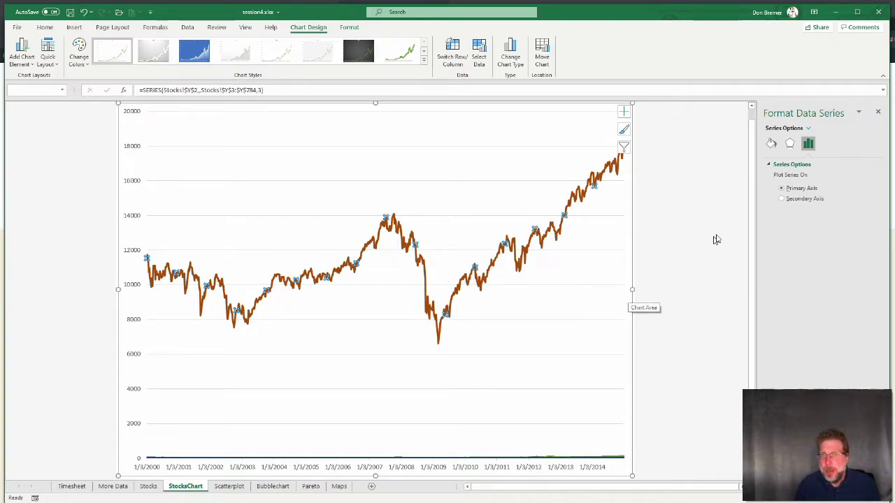
{"action": "left_click", "coordinate": [782, 199]}
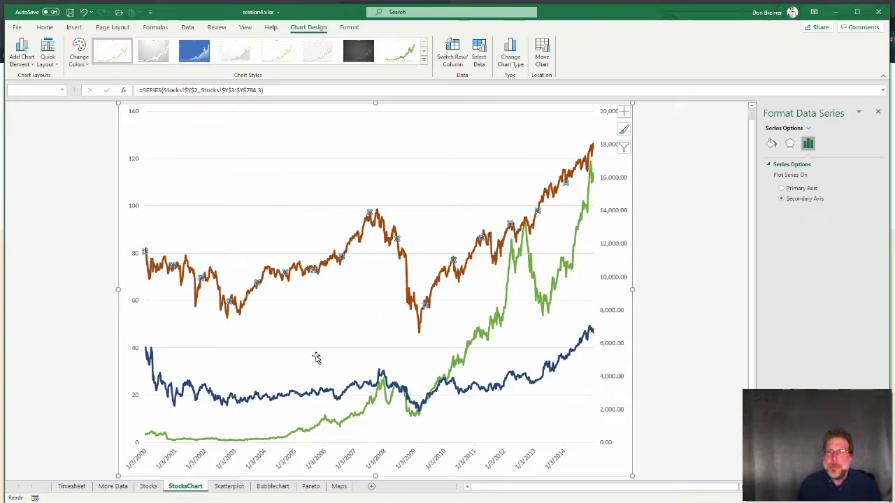
{"action": "left_click", "coordinate": [291, 181]}
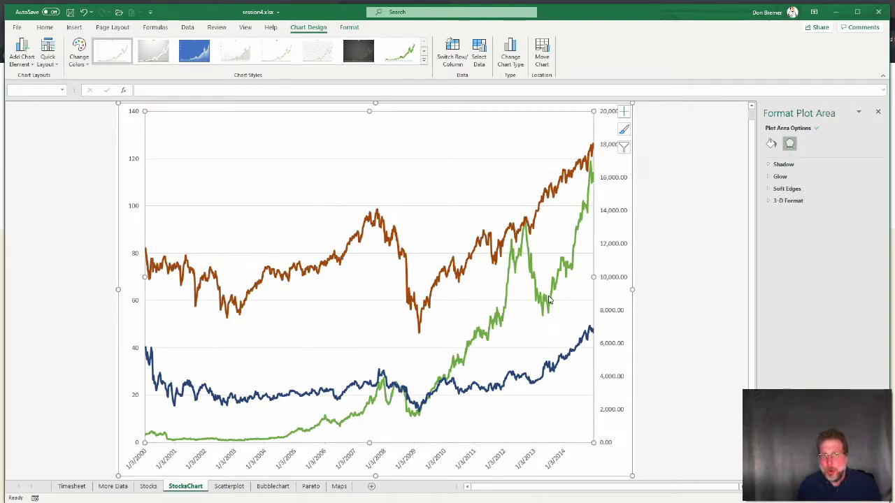
- Select the StocksChart's whole chart area so the Format Chart Area pane appears
{"action": "left_click", "coordinate": [613, 462]}
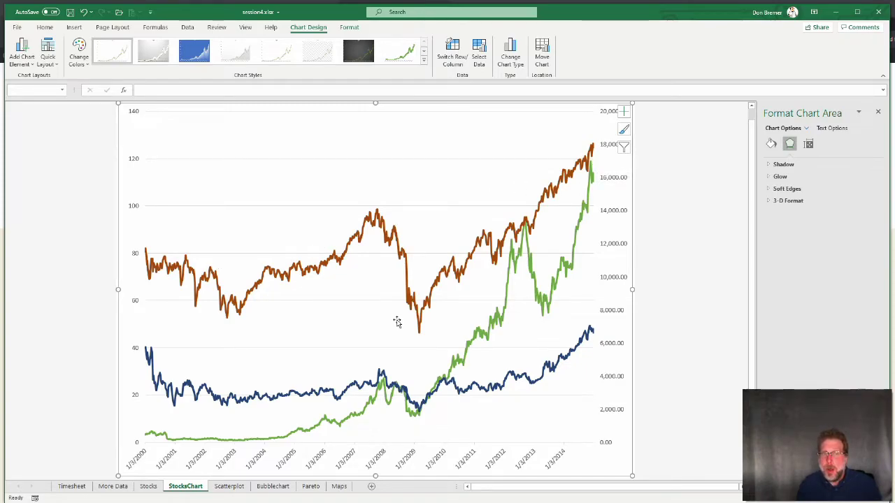
{"action": "mouse_move", "coordinate": [421, 332]}
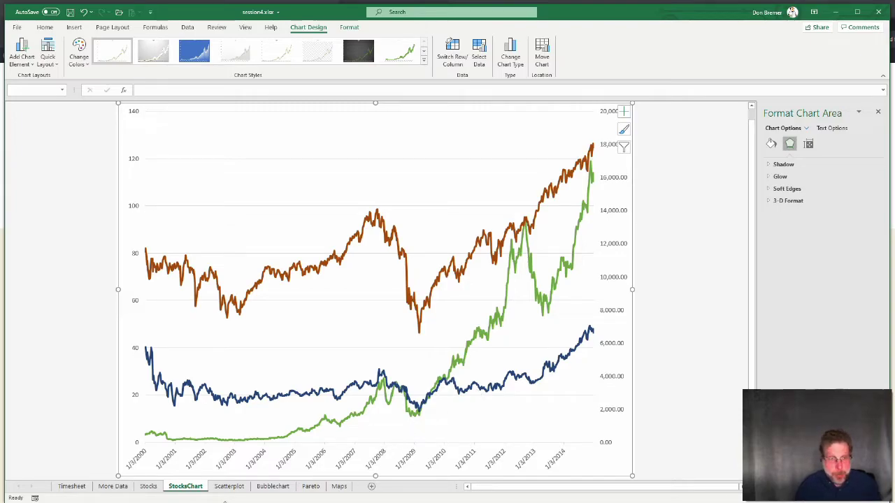
- Enter 'line' in cell AA1 of the Stocks sheet, then go to the Scatterplot sheet
{"action": "left_click", "coordinate": [148, 489]}
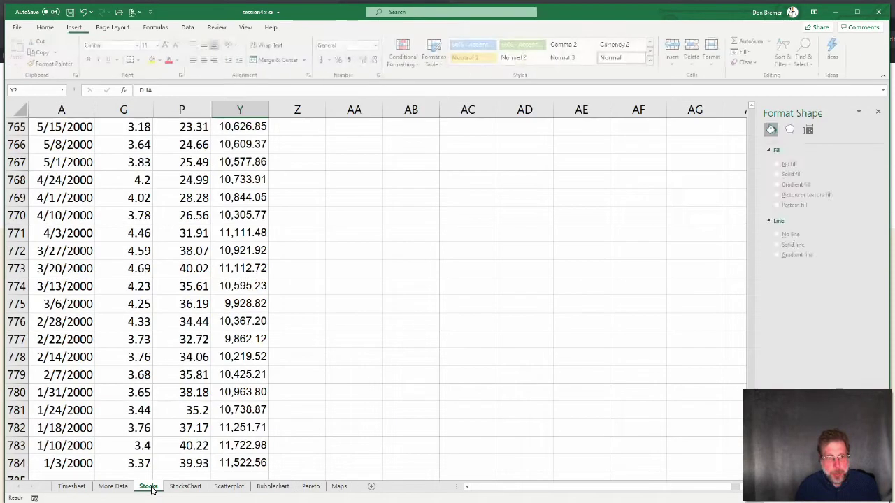
{"action": "left_click", "coordinate": [395, 380]}
{"action": "key", "text": "ctrl+Home"}
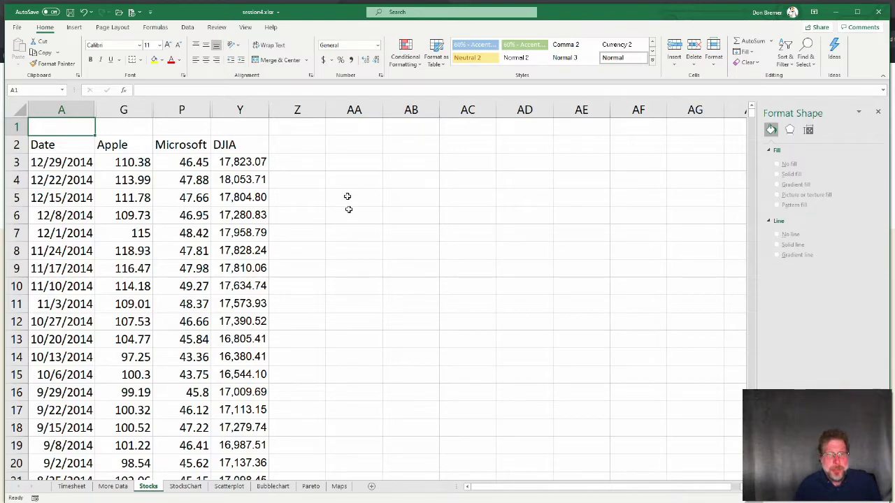
{"action": "left_click", "coordinate": [350, 124]}
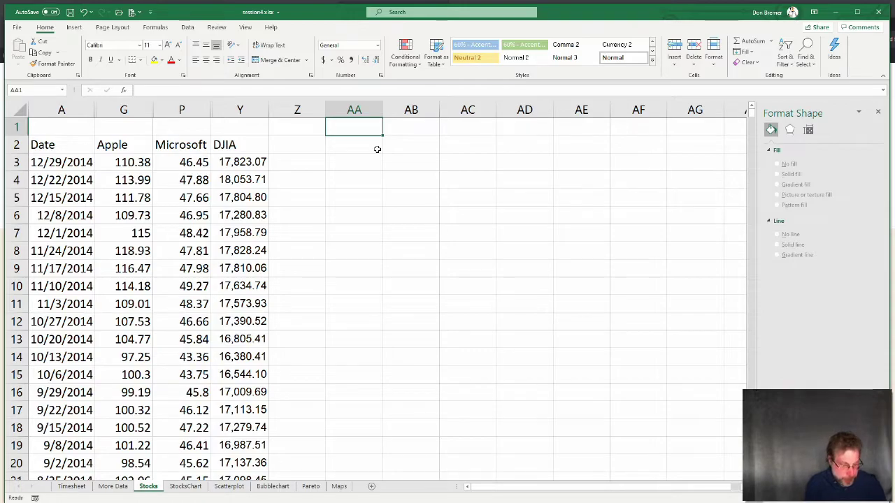
{"action": "type", "text": "line"}
{"action": "key", "text": "Return"}
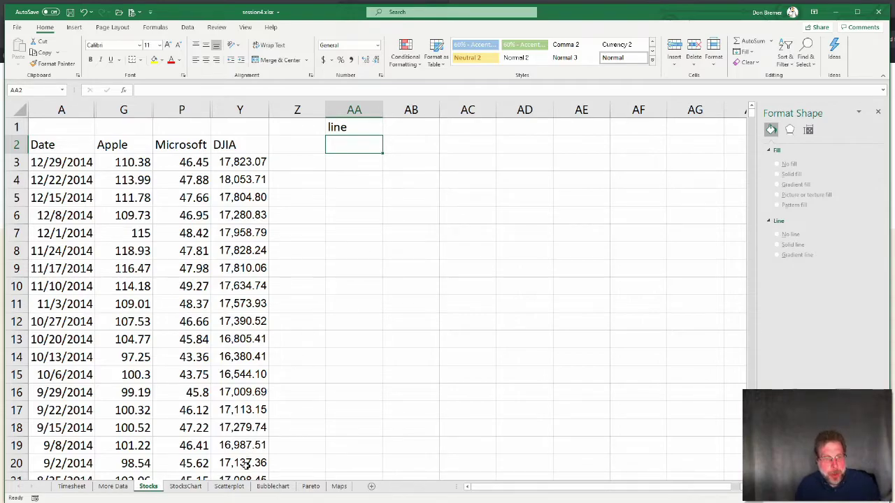
{"action": "left_click", "coordinate": [234, 488]}
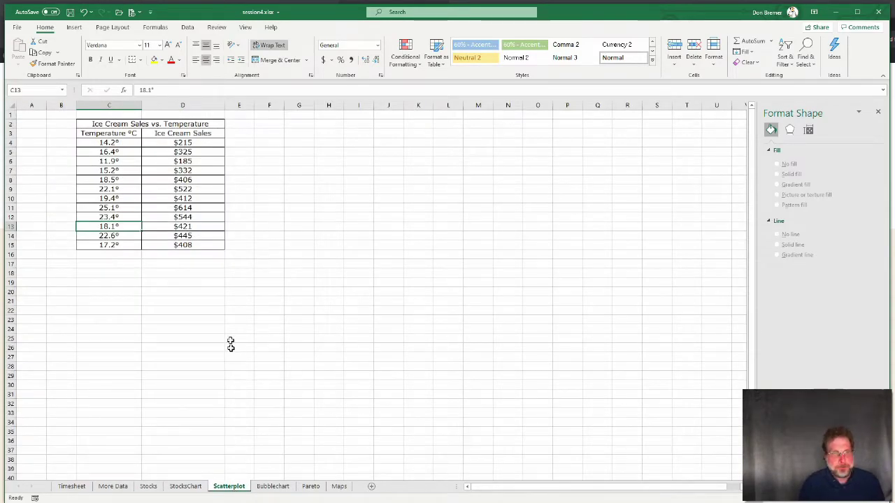
{"action": "scroll", "coordinate": [233, 287], "scroll_direction": "up", "scroll_amount": 5}
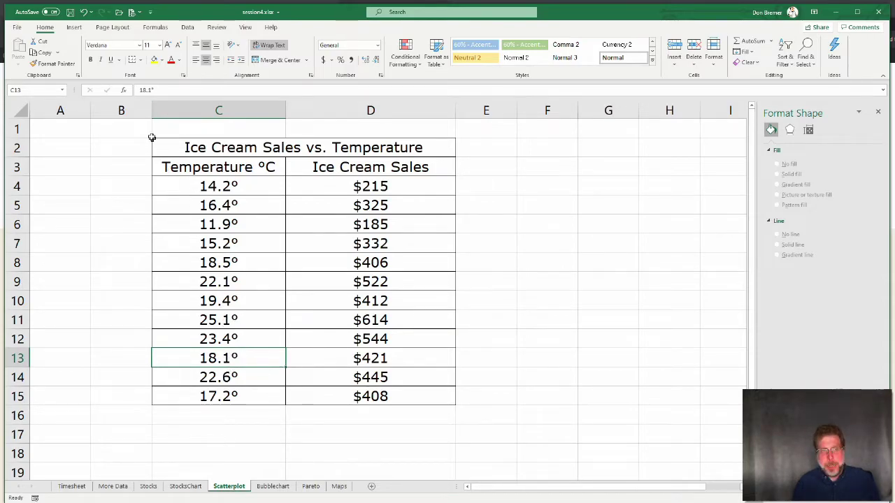
{"action": "left_click", "coordinate": [159, 89]}
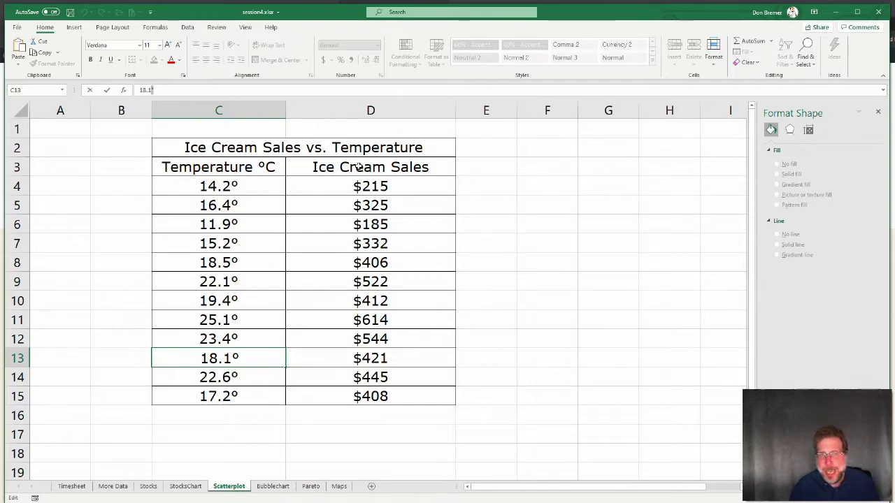
{"action": "left_click", "coordinate": [148, 145]}
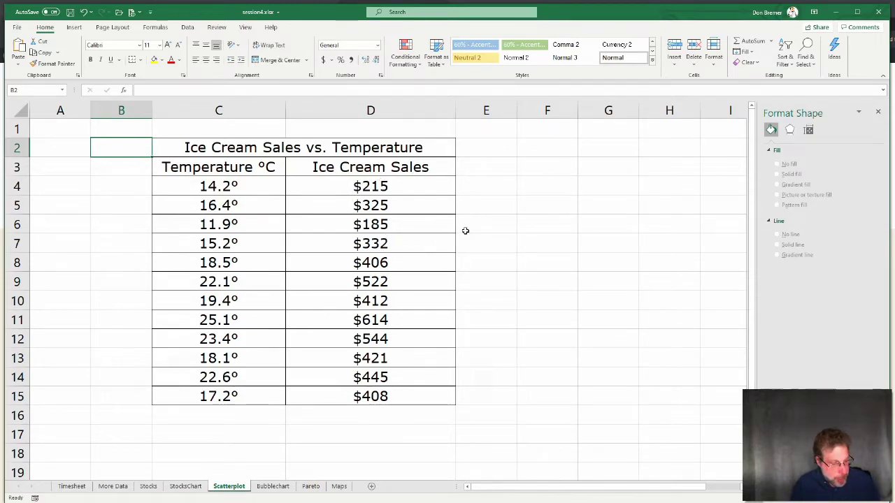
- Replace all 13 degree signs (°) in the temperature table with nothing
{"action": "key", "text": "ctrl+h"}
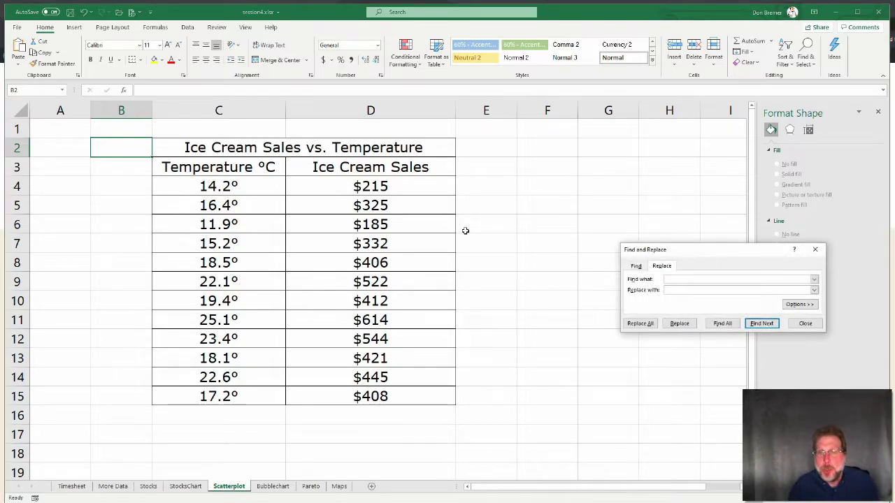
{"action": "left_click_drag", "start_coordinate": [650, 255], "coordinate": [567, 247]}
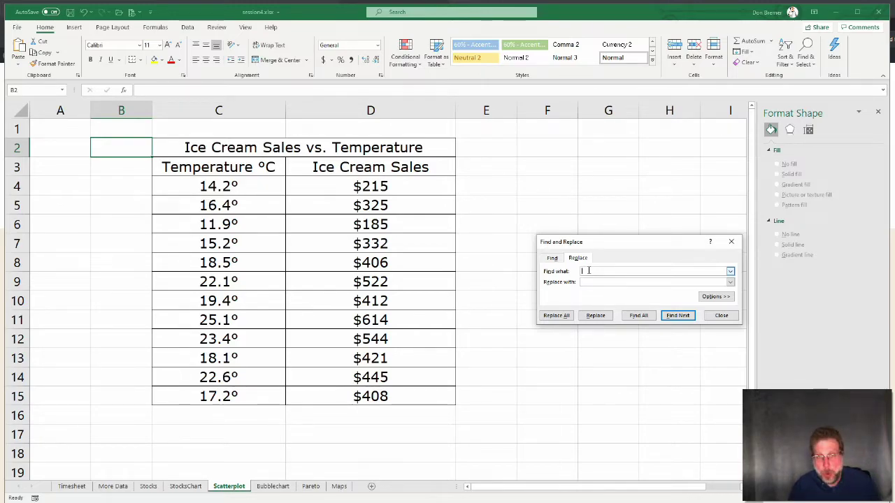
{"action": "type", "text": "°"}
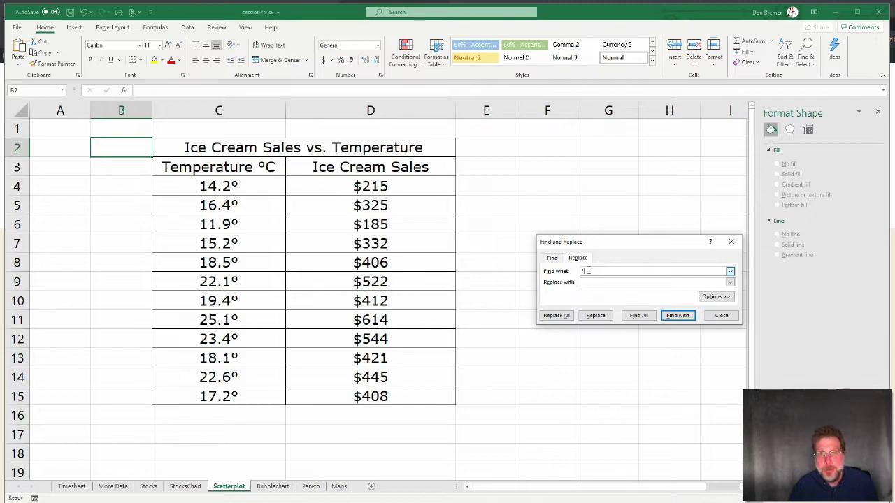
{"action": "left_click", "coordinate": [627, 282]}
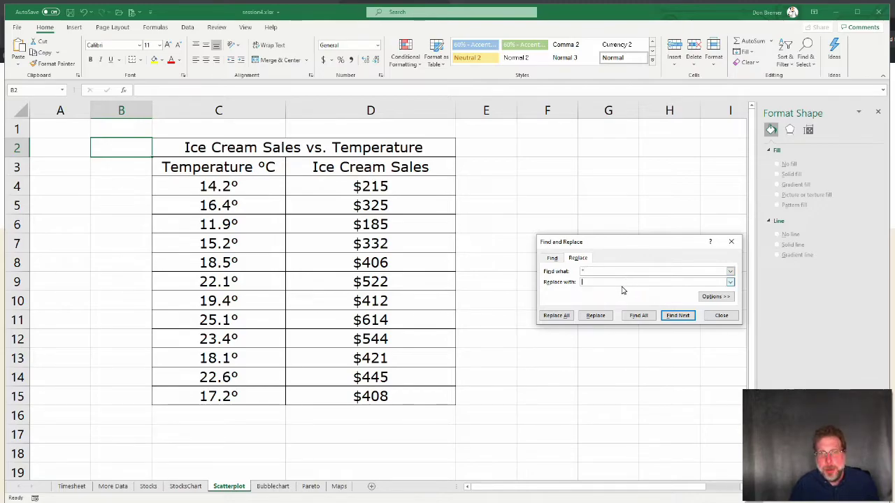
{"action": "left_click", "coordinate": [571, 317]}
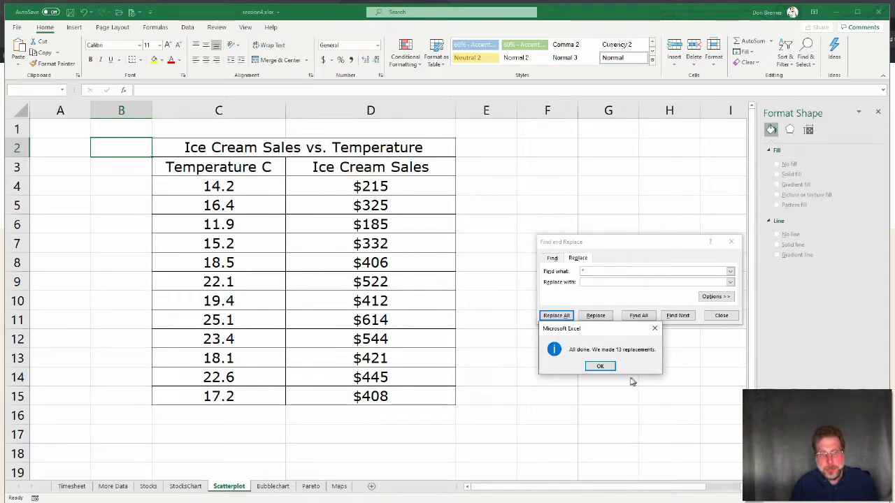
{"action": "left_click", "coordinate": [605, 366]}
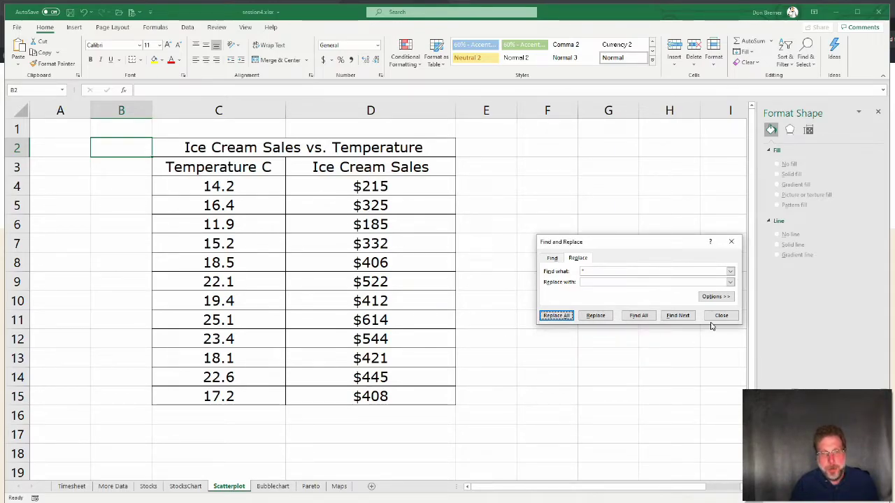
{"action": "left_click", "coordinate": [719, 316]}
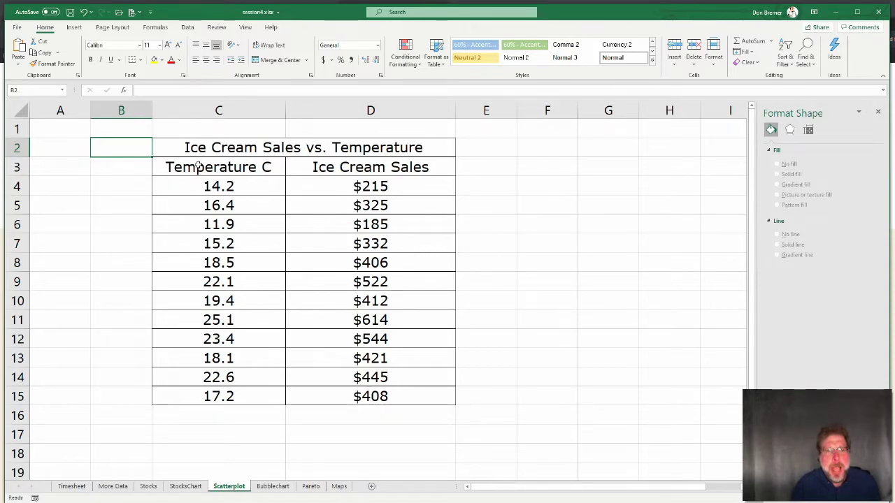
- Insert a plain scatter chart of the temperature and sales data in C3:D15
{"action": "left_click_drag", "start_coordinate": [192, 167], "coordinate": [383, 381]}
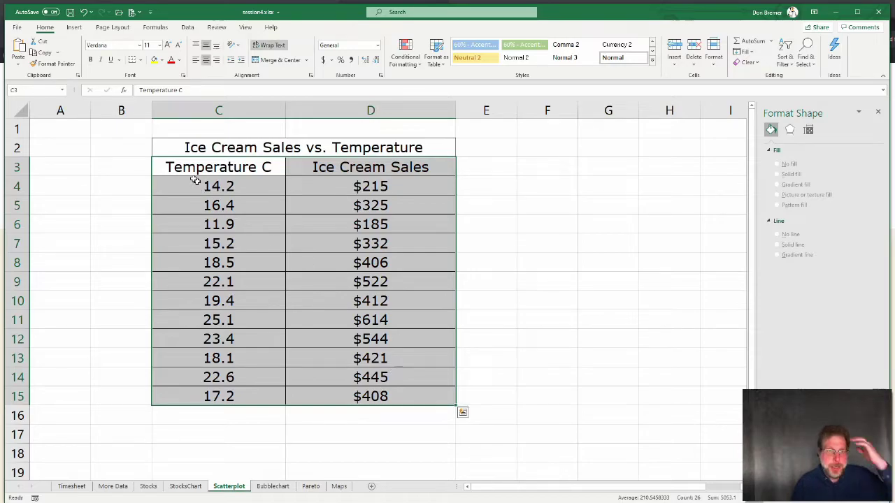
{"action": "left_click", "coordinate": [74, 27]}
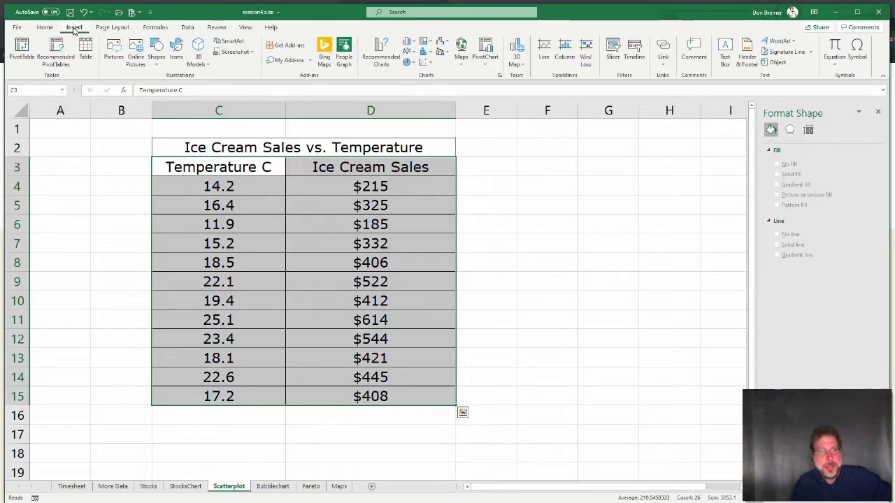
{"action": "left_click", "coordinate": [425, 62]}
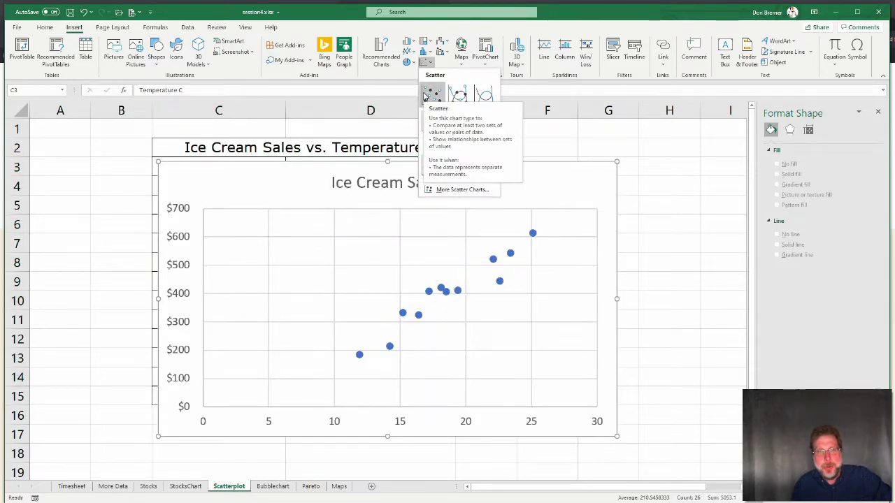
{"action": "left_click", "coordinate": [427, 95]}
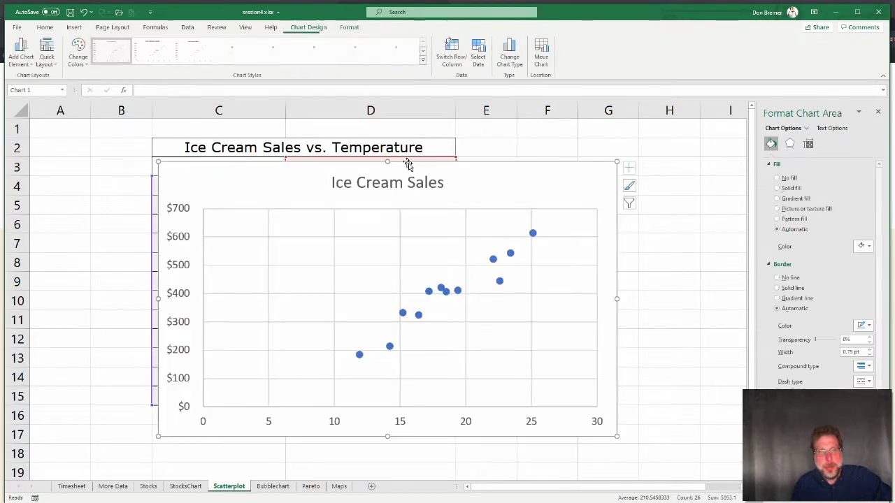
- Move the Ice Cream Sales chart to the right of the table and close the formatting pane
{"action": "left_click", "coordinate": [449, 181]}
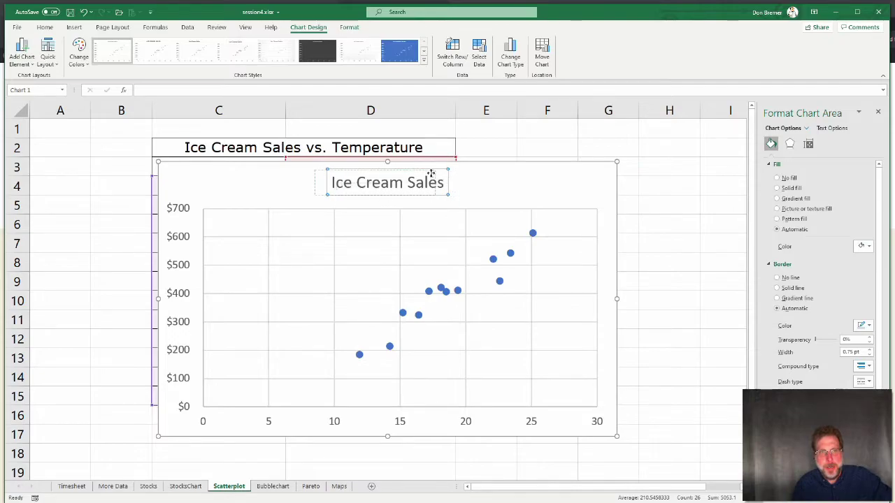
{"action": "left_click_drag", "start_coordinate": [479, 176], "coordinate": [563, 190]}
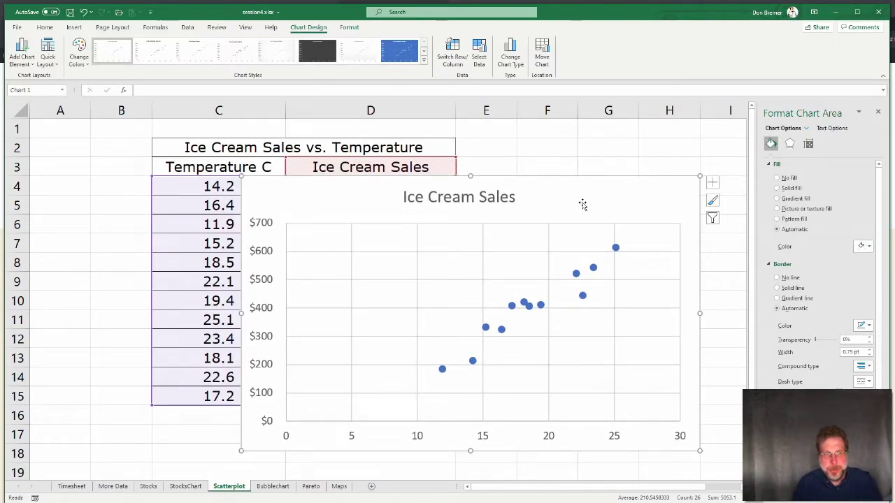
{"action": "scroll", "coordinate": [583, 205], "scroll_direction": "down", "scroll_amount": 3, "text": "ctrl"}
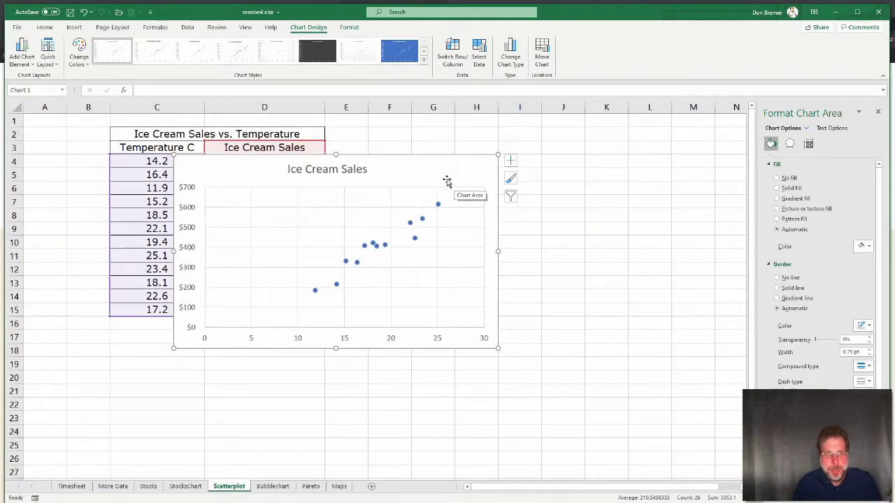
{"action": "left_click_drag", "start_coordinate": [448, 182], "coordinate": [585, 149]}
{"action": "scroll", "coordinate": [356, 391], "scroll_direction": "up", "scroll_amount": 1, "text": "ctrl"}
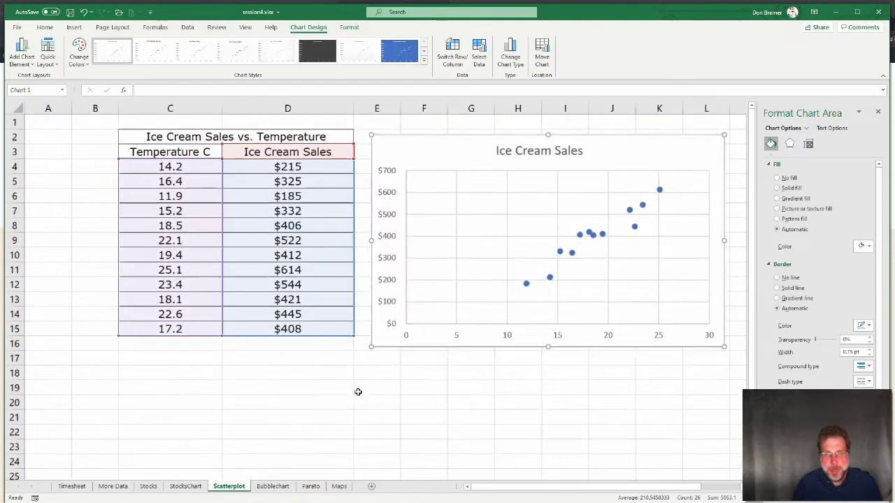
{"action": "scroll", "coordinate": [358, 392], "scroll_direction": "up", "scroll_amount": 1, "text": "ctrl"}
{"action": "left_click", "coordinate": [877, 112]}
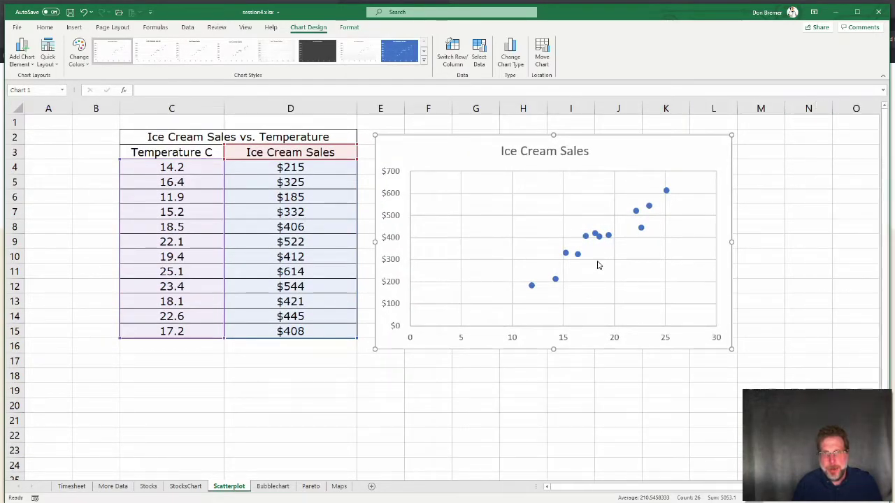
{"action": "scroll", "coordinate": [598, 264], "scroll_direction": "up", "scroll_amount": 2, "text": "ctrl"}
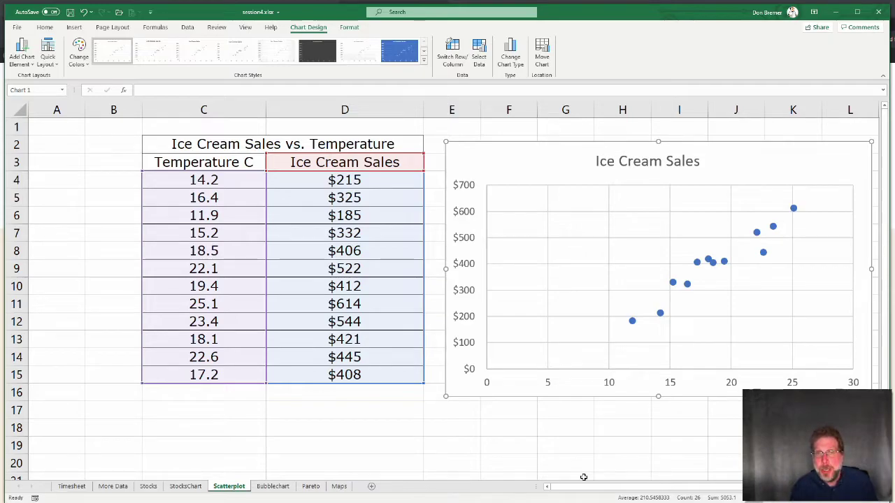
- Add an exponential trendline to the ice cream sales data series
{"action": "left_click", "coordinate": [699, 264]}
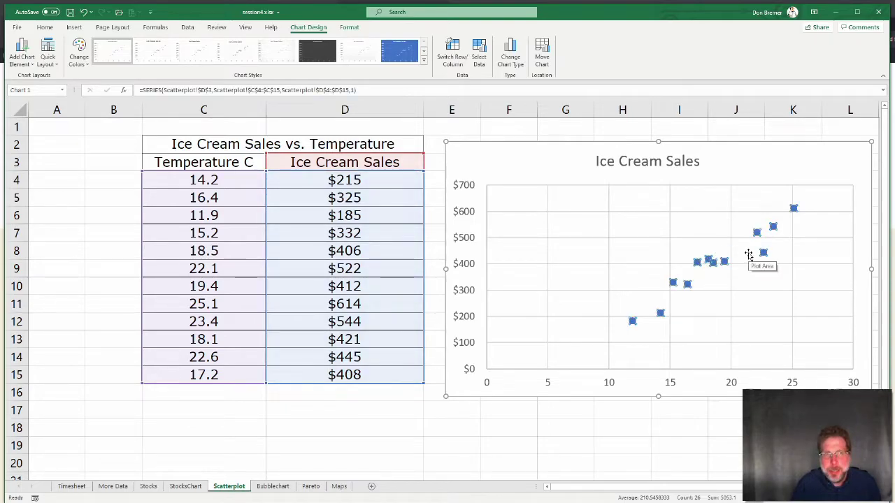
{"action": "right_click", "coordinate": [697, 265]}
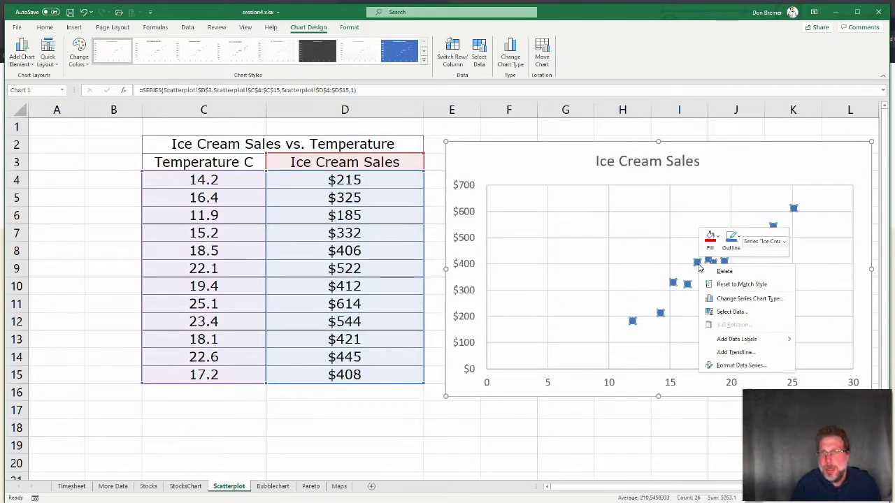
{"action": "left_click", "coordinate": [732, 352]}
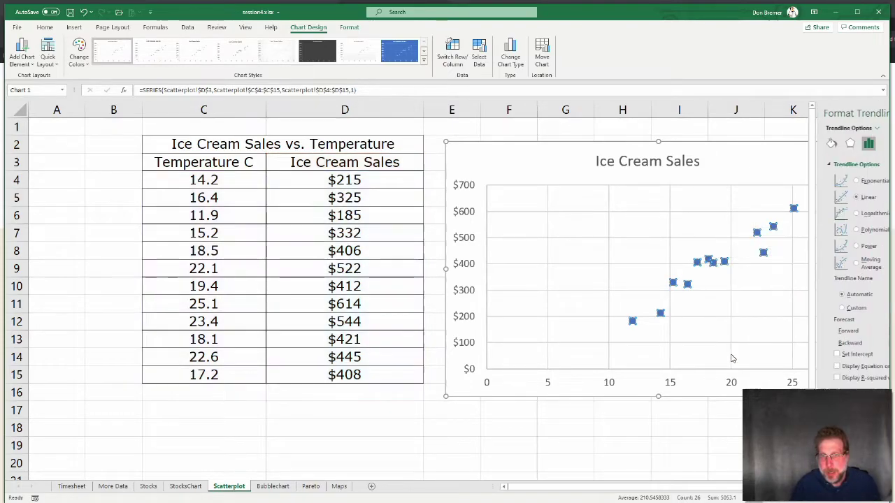
{"action": "left_click_drag", "start_coordinate": [646, 487], "coordinate": [689, 490]}
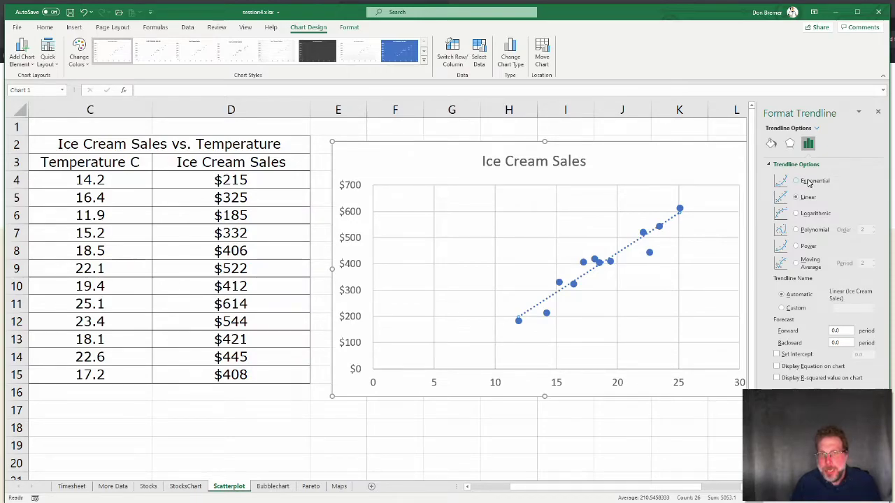
{"action": "left_click", "coordinate": [808, 183]}
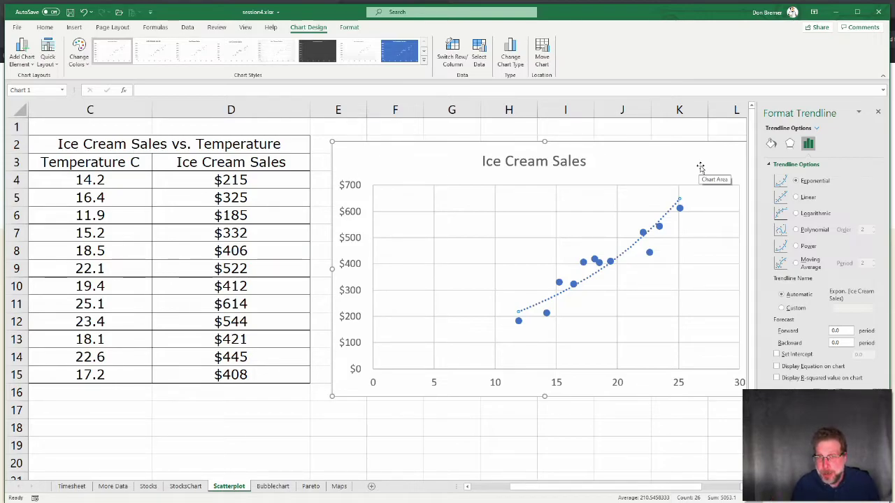
- Compare Linear, Logarithmic, Polynomial and Power trendline fits, ending on Linear
{"action": "left_click", "coordinate": [810, 198]}
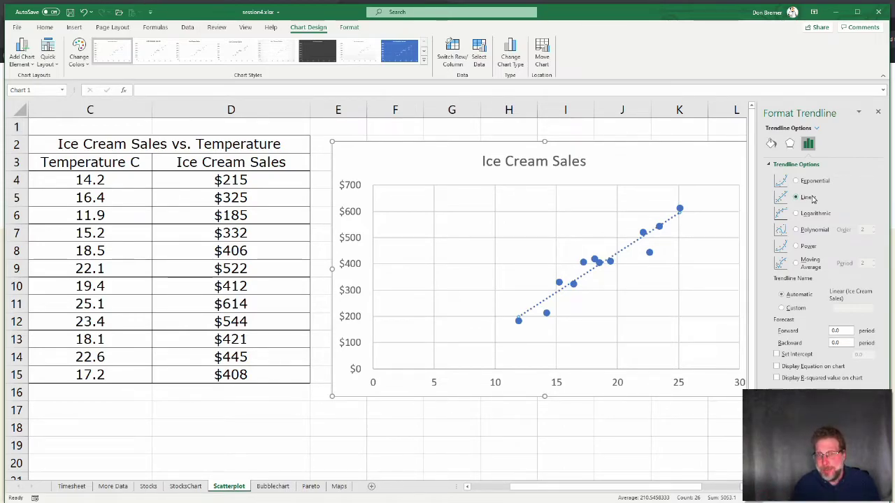
{"action": "left_click", "coordinate": [813, 214]}
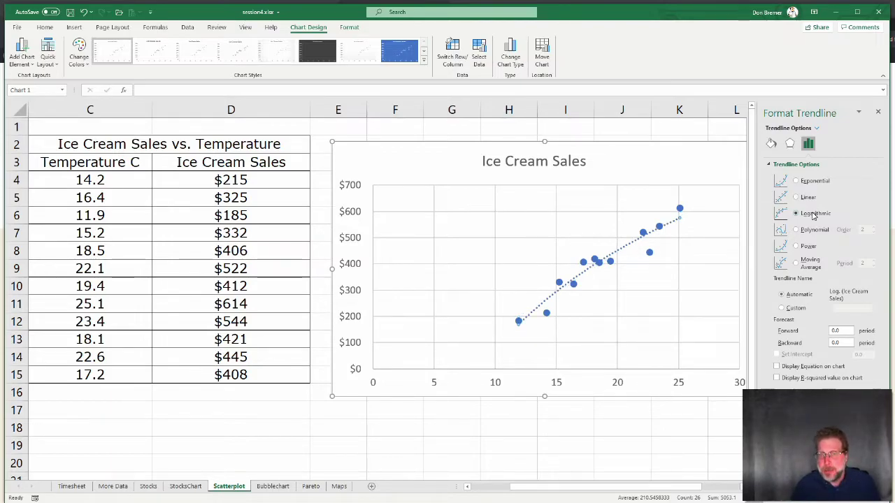
{"action": "left_click", "coordinate": [803, 230]}
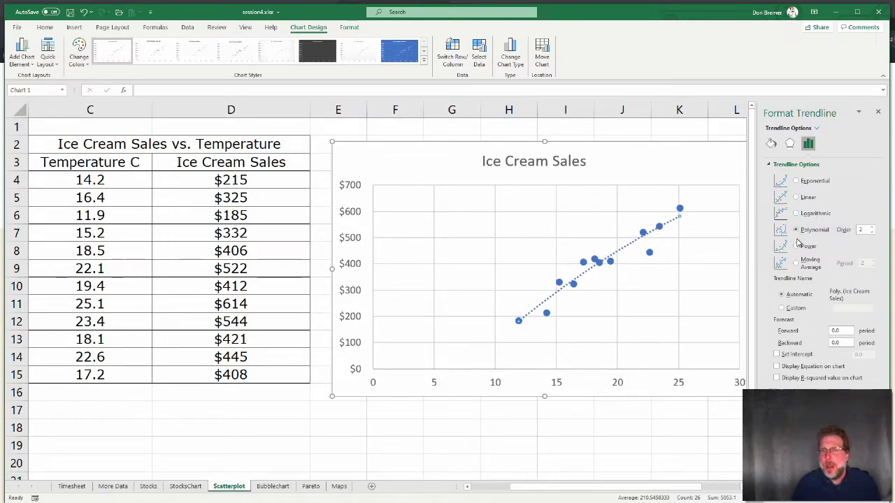
{"action": "left_click", "coordinate": [796, 247]}
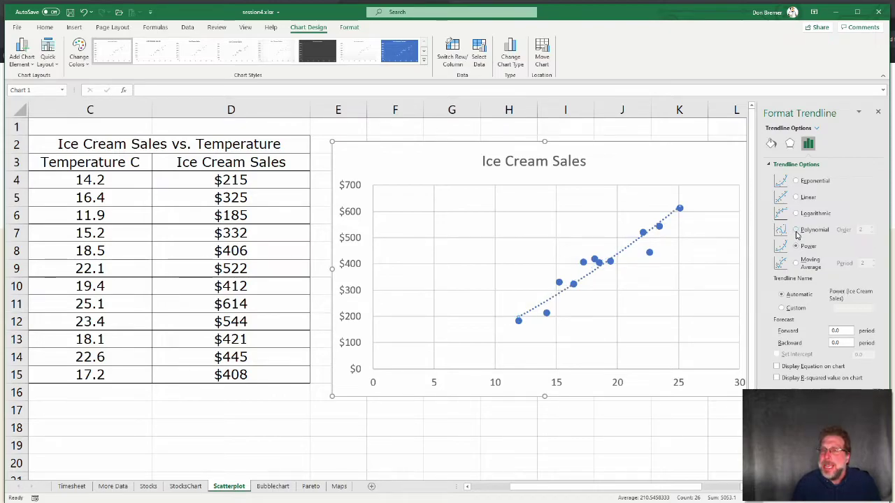
{"action": "left_click", "coordinate": [796, 230]}
{"action": "left_click", "coordinate": [796, 197]}
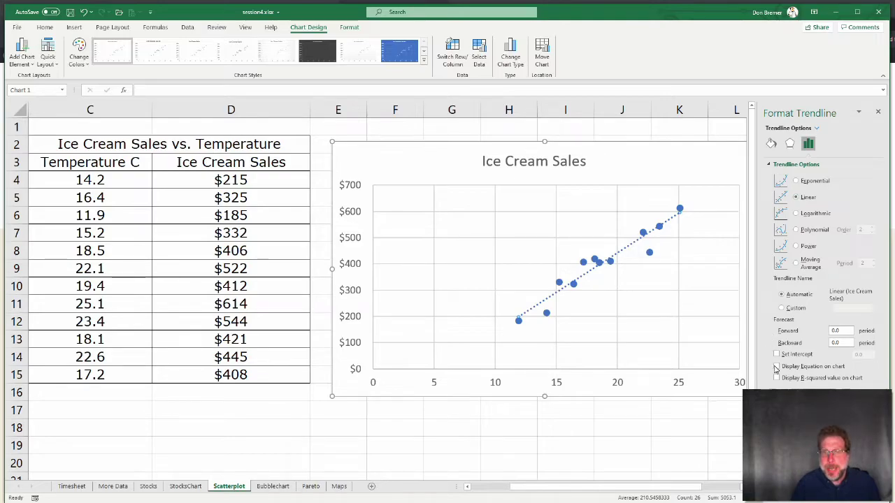
{"action": "left_click_drag", "start_coordinate": [787, 396], "coordinate": [633, 395]}
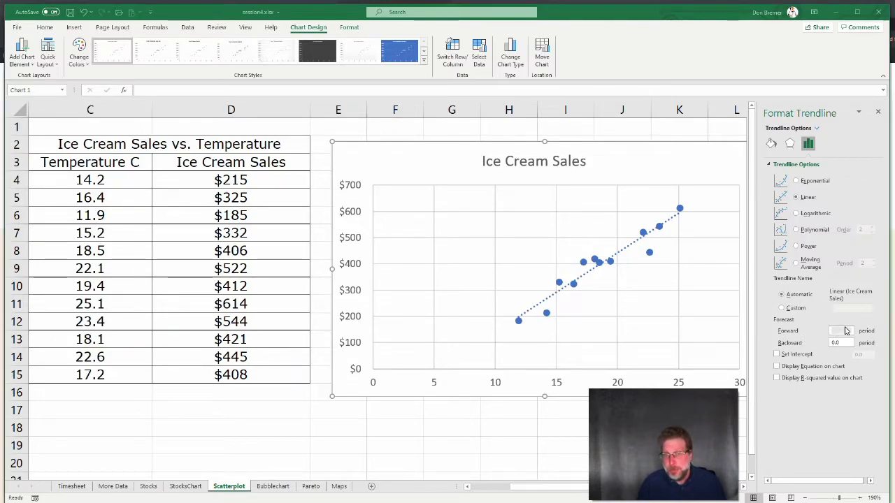
- Set the trendline forecast to 2 periods forward and 2 periods backward
{"action": "double_click", "coordinate": [844, 330]}
{"action": "type", "text": "2"}
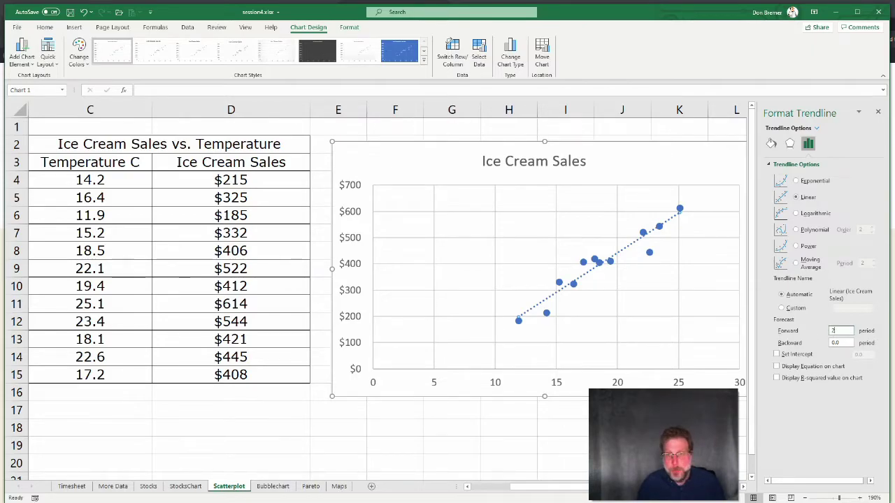
{"action": "key", "text": "Tab"}
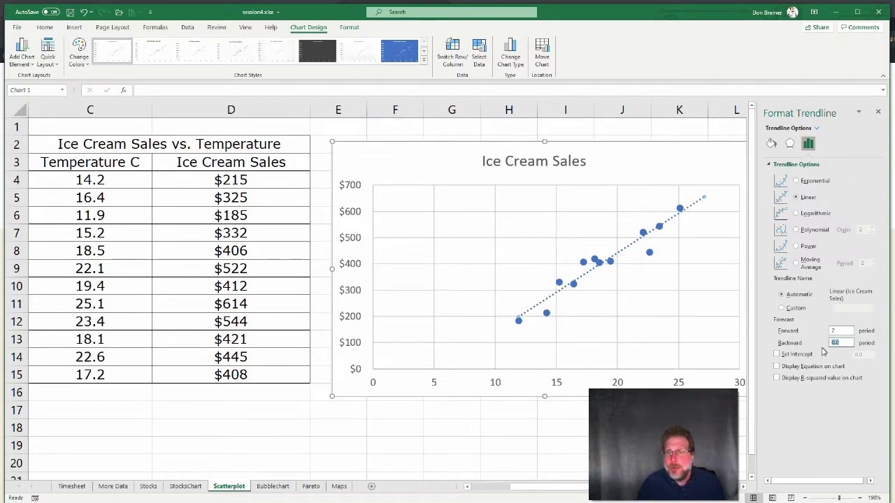
{"action": "type", "text": "2"}
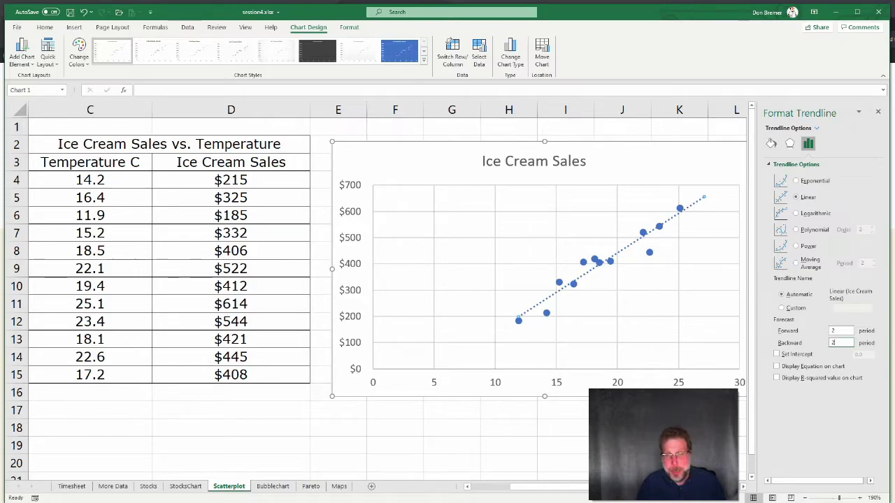
{"action": "key", "text": "Tab"}
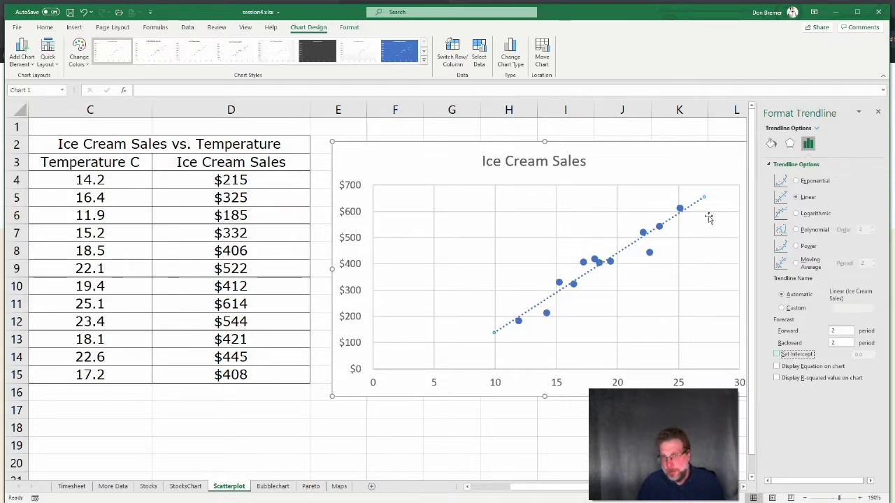
- Display the trendline equation and R-squared value on the chart
{"action": "left_click", "coordinate": [793, 371]}
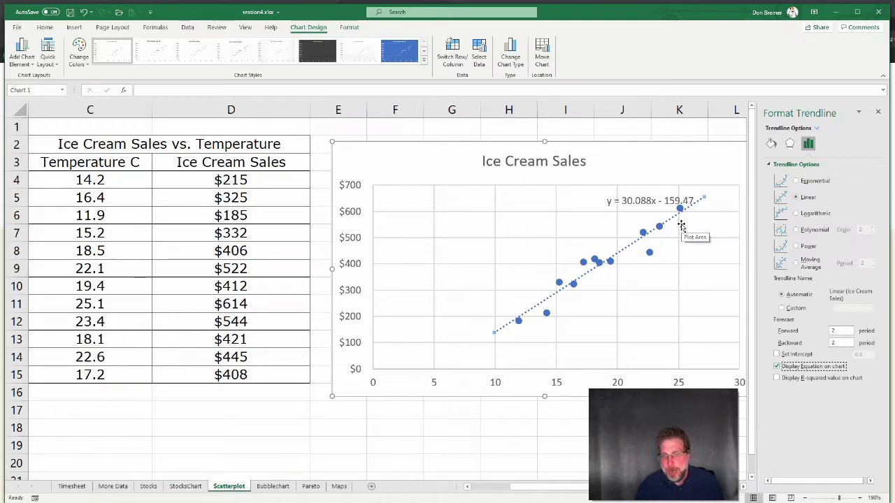
{"action": "left_click", "coordinate": [781, 378]}
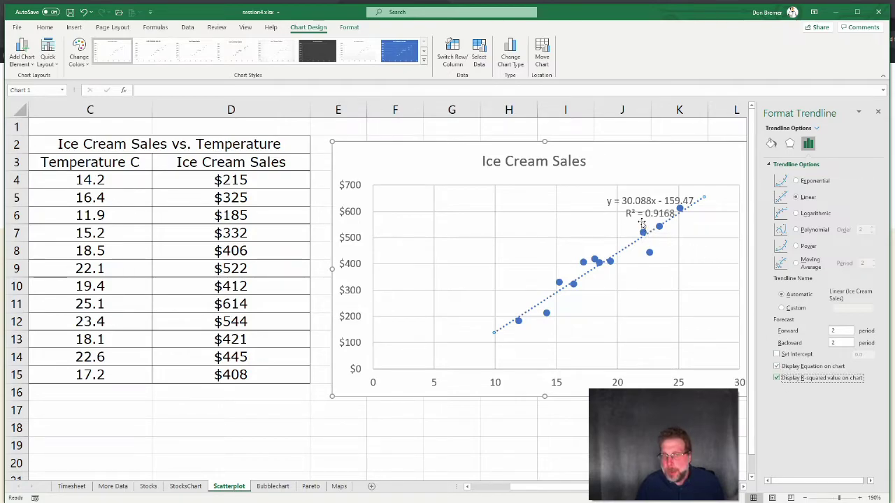
{"action": "left_click_drag", "start_coordinate": [654, 401], "coordinate": [780, 397]}
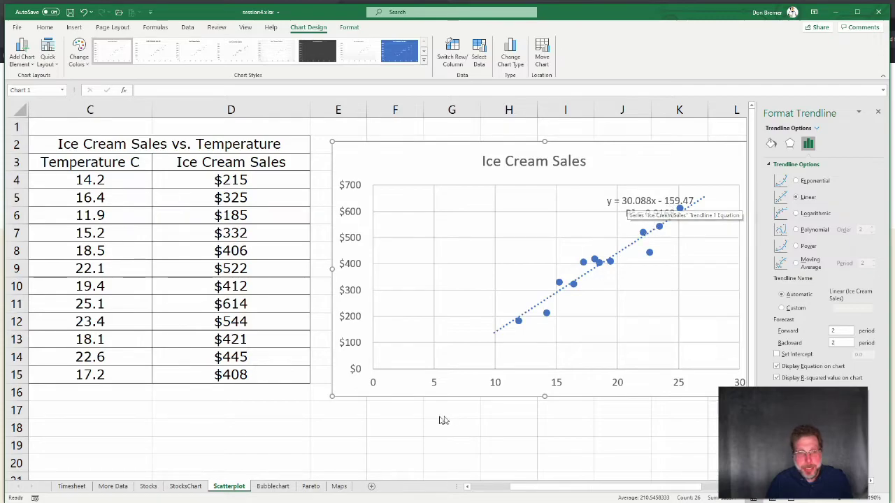
- Enter a Temp label in E18 with 27 in F18, and a Sales label in E19
{"action": "left_click", "coordinate": [347, 426]}
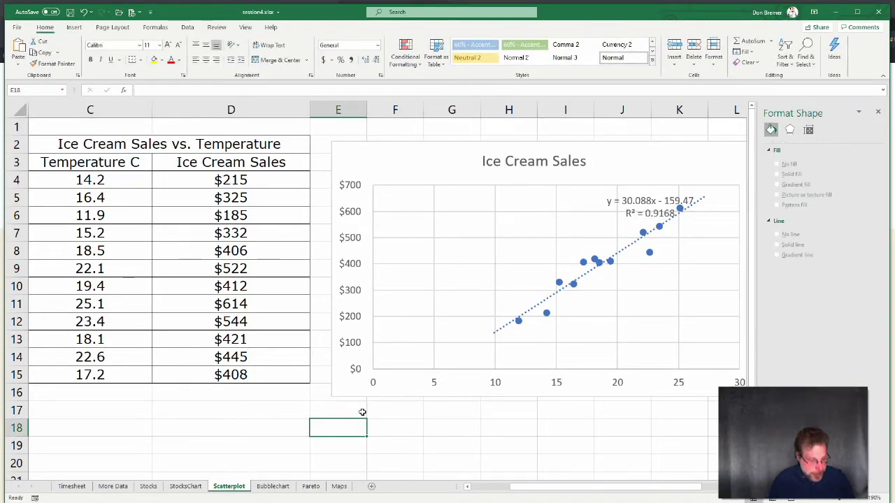
{"action": "type", "text": "Temp"}
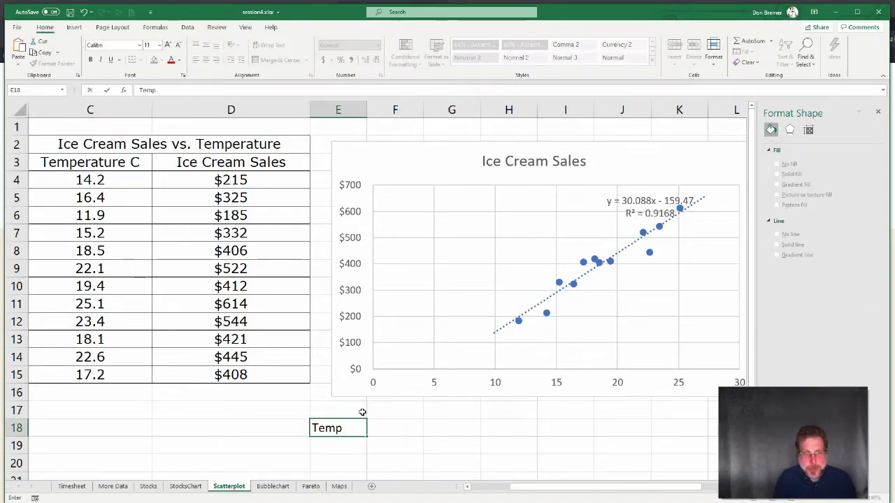
{"action": "key", "text": "Tab"}
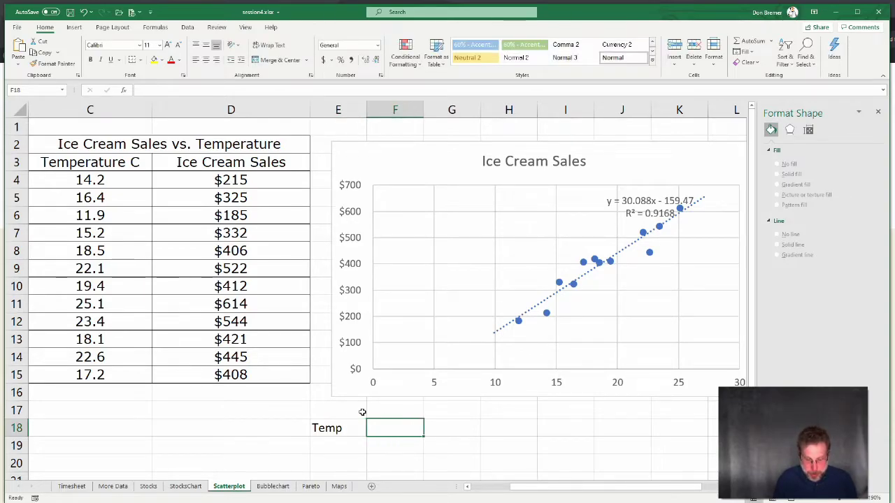
{"action": "type", "text": "27"}
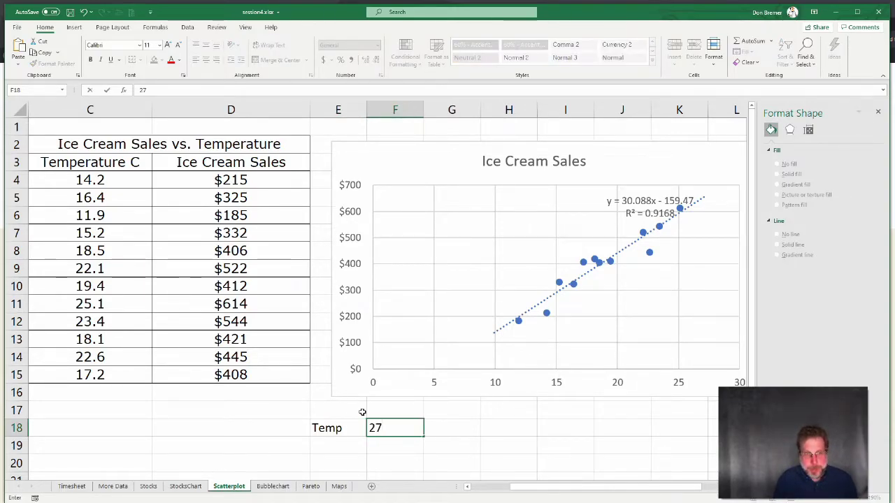
{"action": "key", "text": "Return"}
{"action": "type", "text": "Sales"}
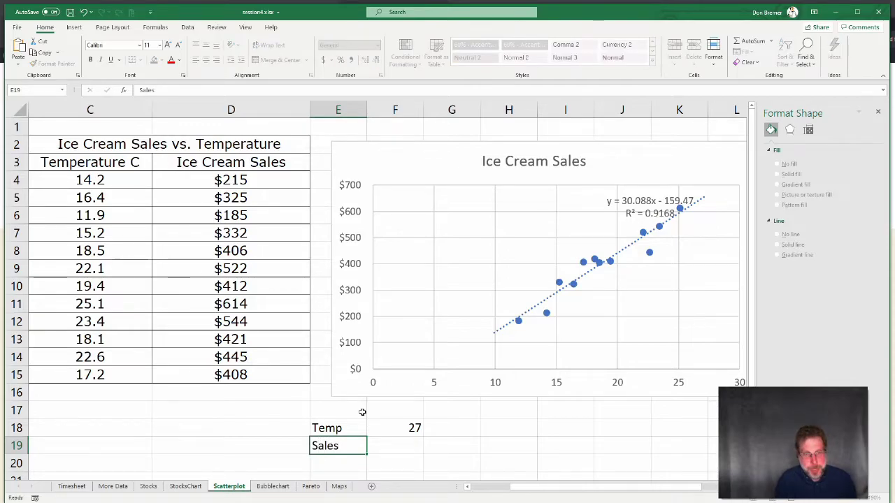
{"action": "key", "text": "Tab"}
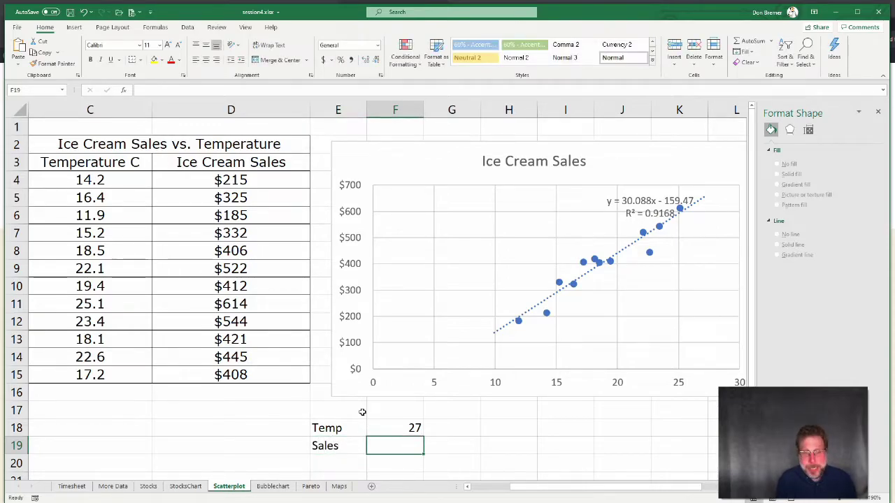
- Enter =30.088*F18-159.47 in F19 to predict sales of 652.906
{"action": "type", "text": "="}
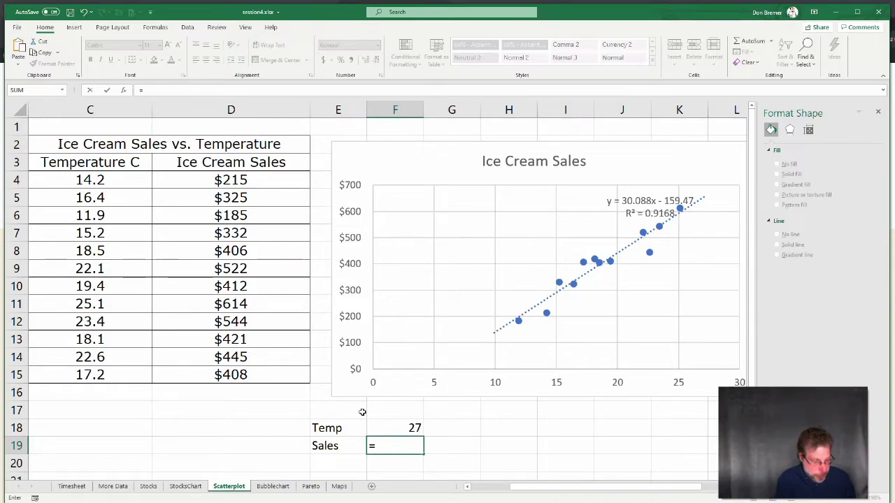
{"action": "type", "text": "30."}
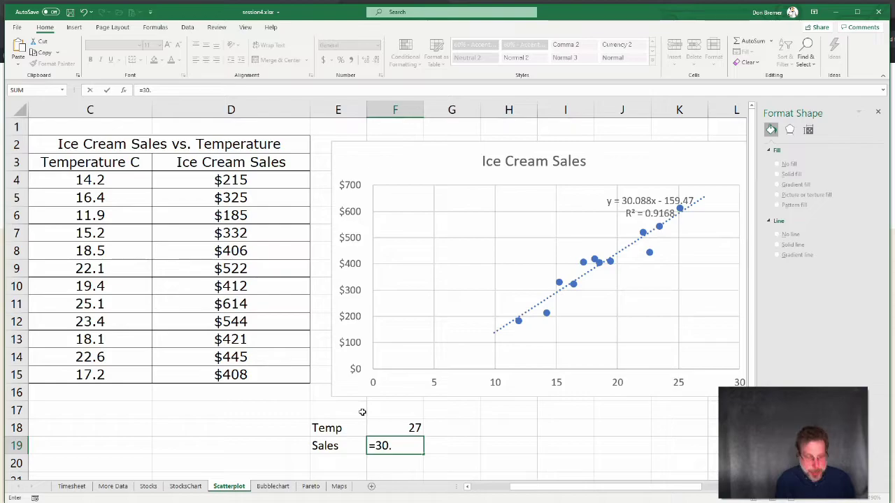
{"action": "type", "text": "088"}
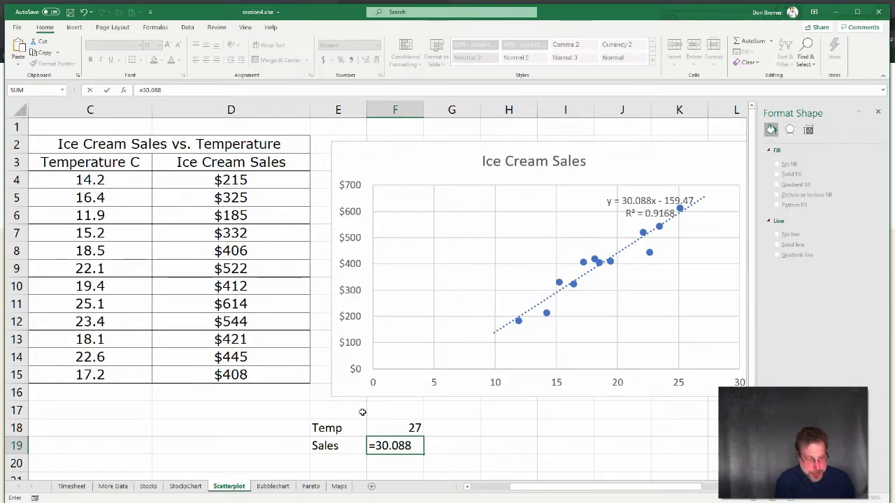
{"action": "type", "text": "*"}
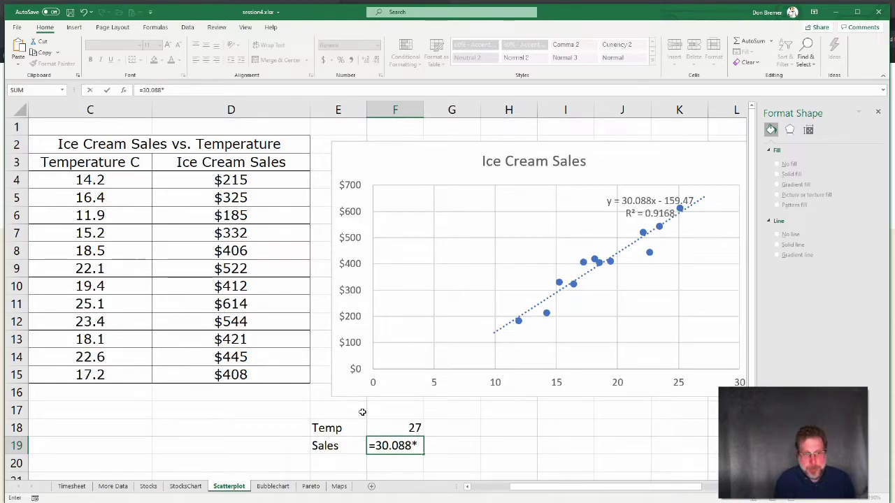
{"action": "key", "text": "Up"}
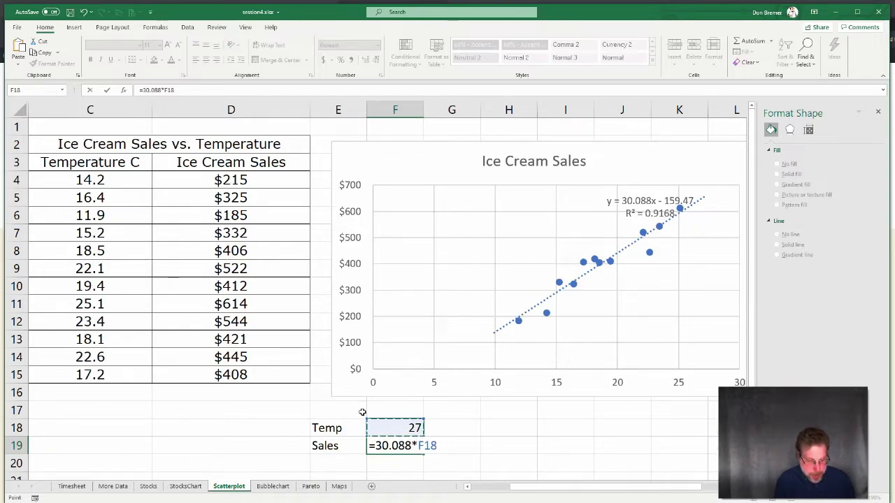
{"action": "type", "text": "-1"}
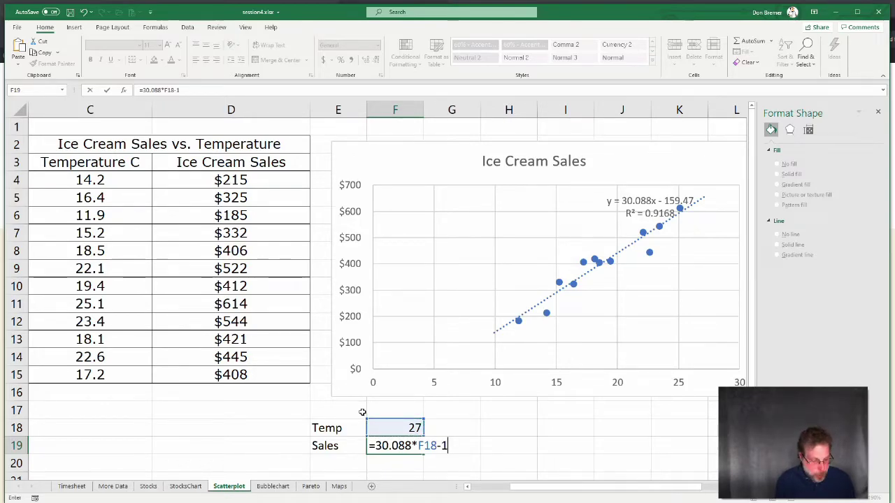
{"action": "type", "text": "59.47"}
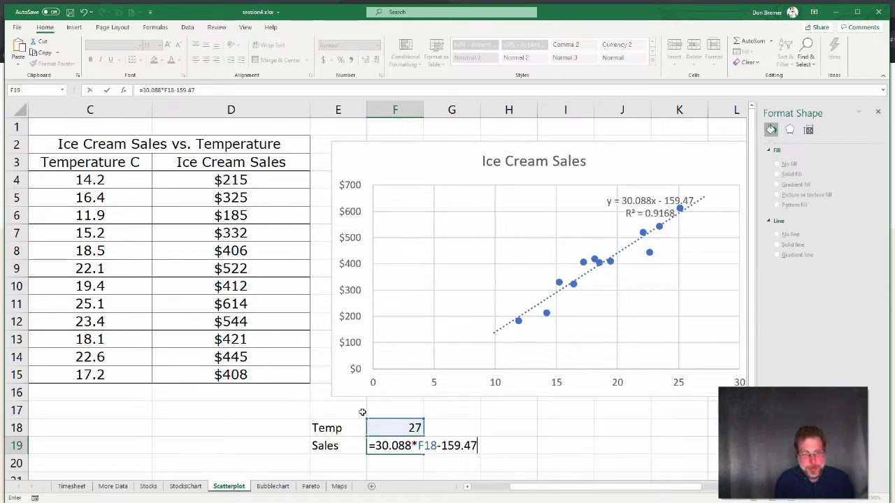
{"action": "key", "text": "Return"}
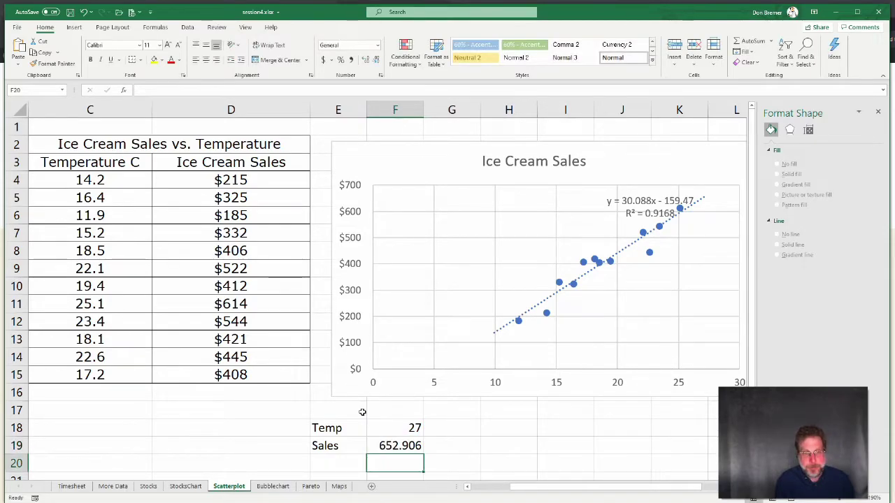
{"action": "left_click", "coordinate": [380, 447]}
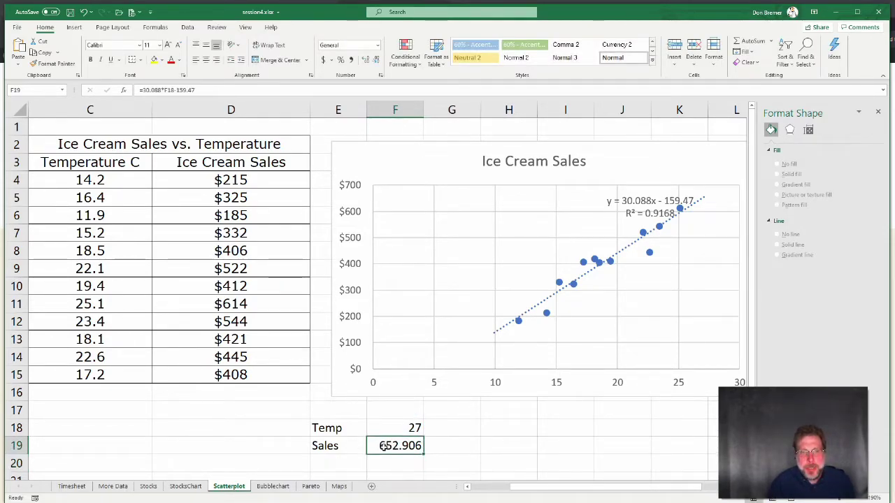
- Format F19 as currency and change Temp in F18 to 18.5, giving $397.16
{"action": "left_click", "coordinate": [323, 59]}
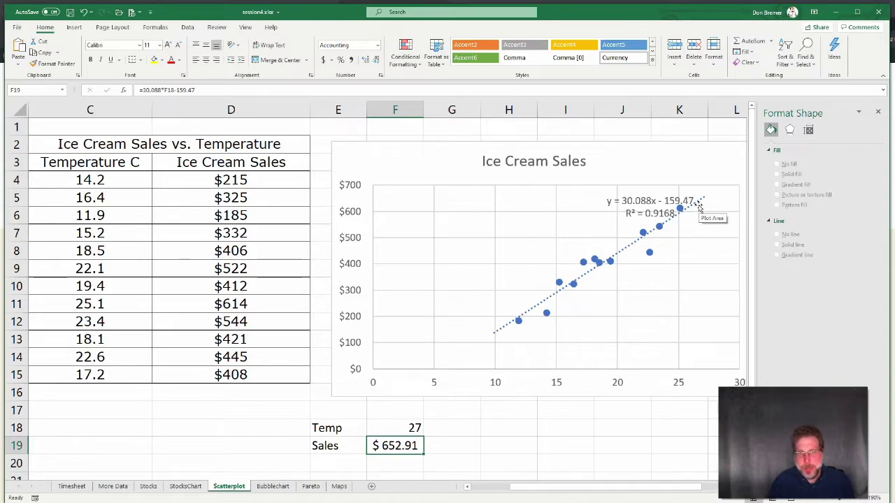
{"action": "left_click", "coordinate": [598, 264]}
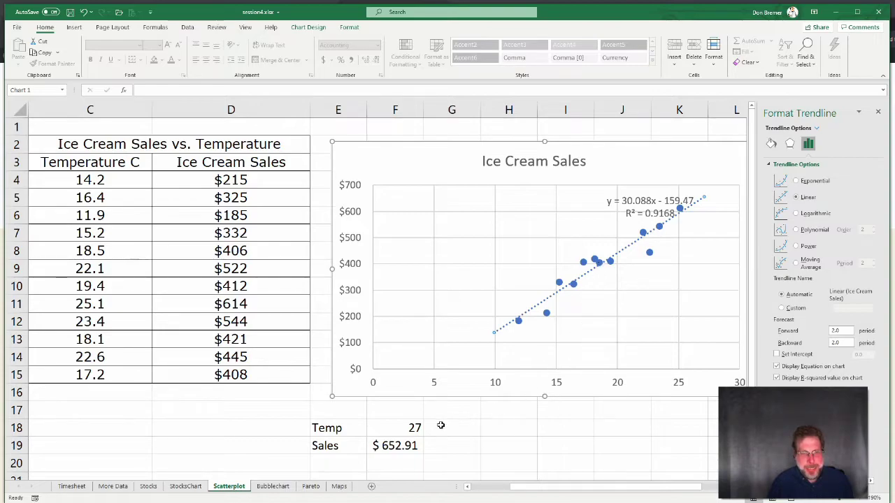
{"action": "left_click", "coordinate": [390, 437]}
{"action": "left_click", "coordinate": [388, 429]}
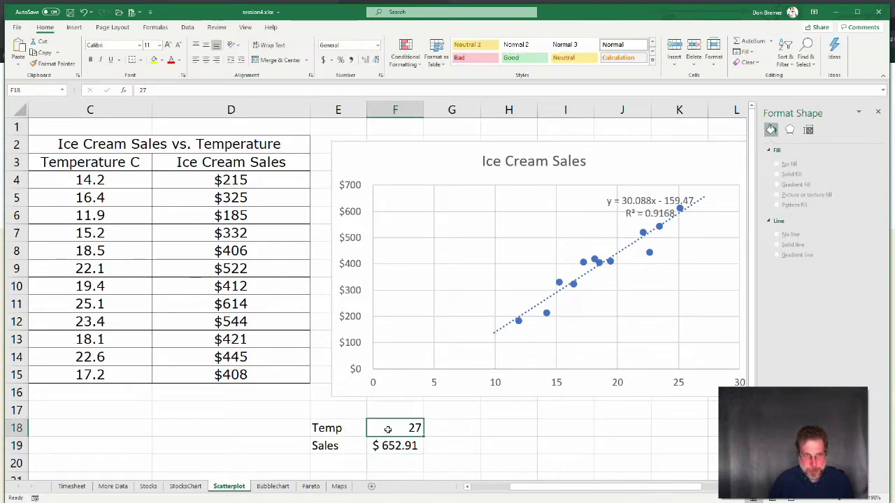
{"action": "type", "text": "18.5"}
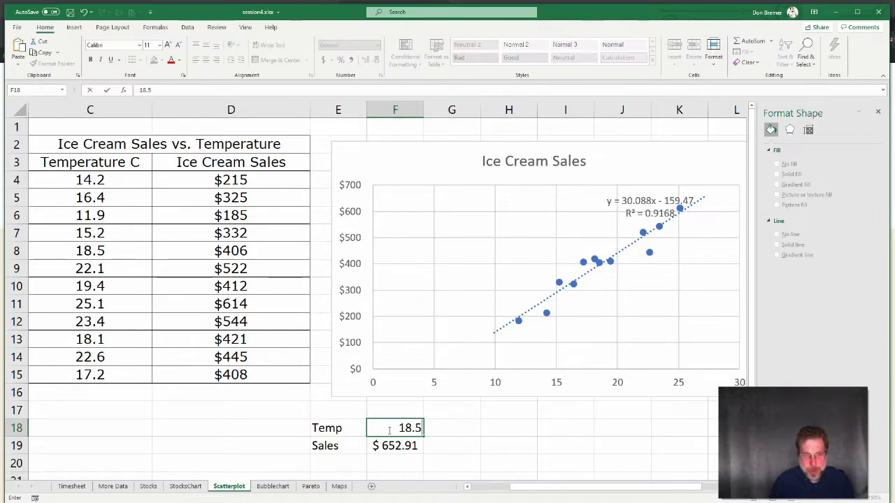
{"action": "key", "text": "Return"}
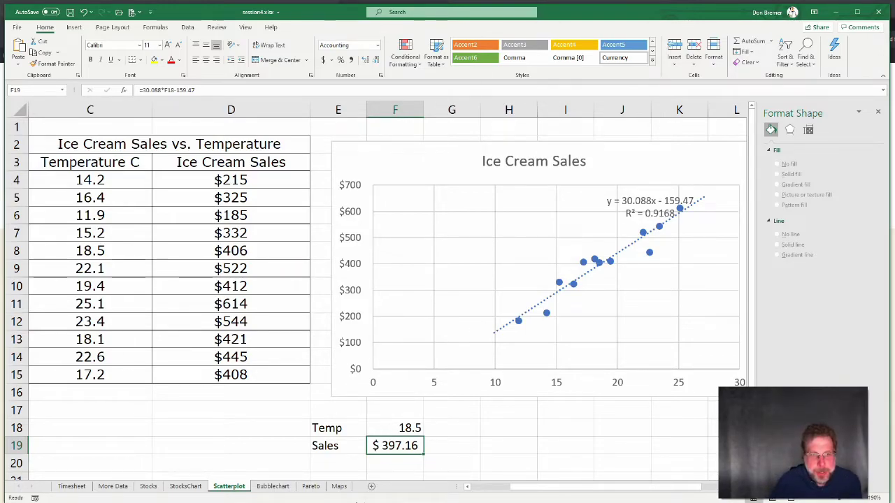
- On the Bubblechart sheet, select the products, sales and market share data in B3:D6
{"action": "left_click", "coordinate": [283, 486]}
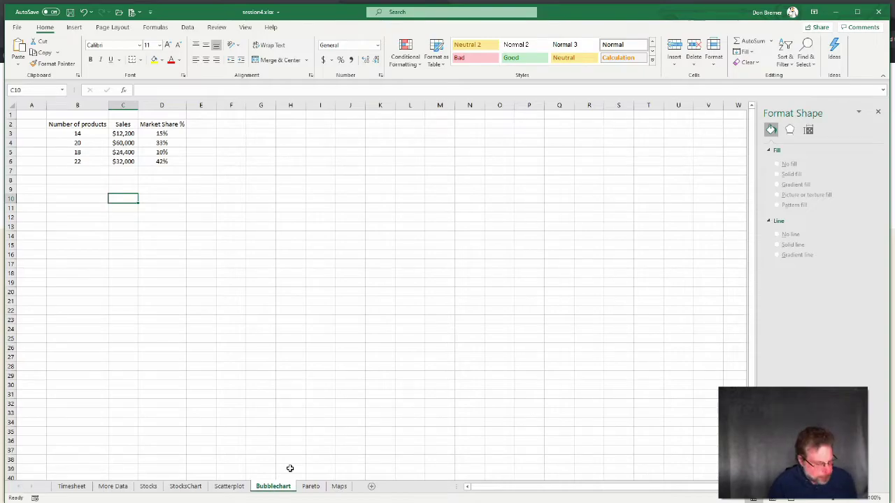
{"action": "scroll", "coordinate": [415, 327], "scroll_direction": "up", "scroll_amount": 8}
{"action": "scroll", "coordinate": [415, 327], "scroll_direction": "up", "scroll_amount": 1}
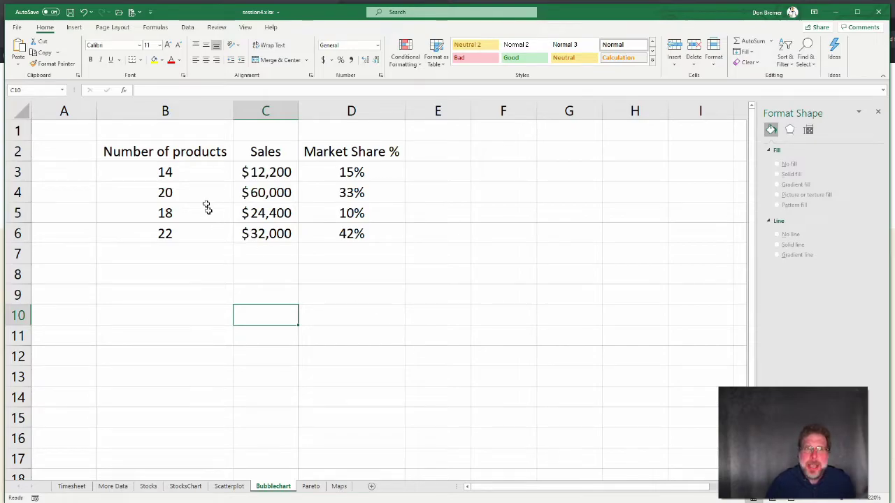
{"action": "left_click", "coordinate": [177, 172]}
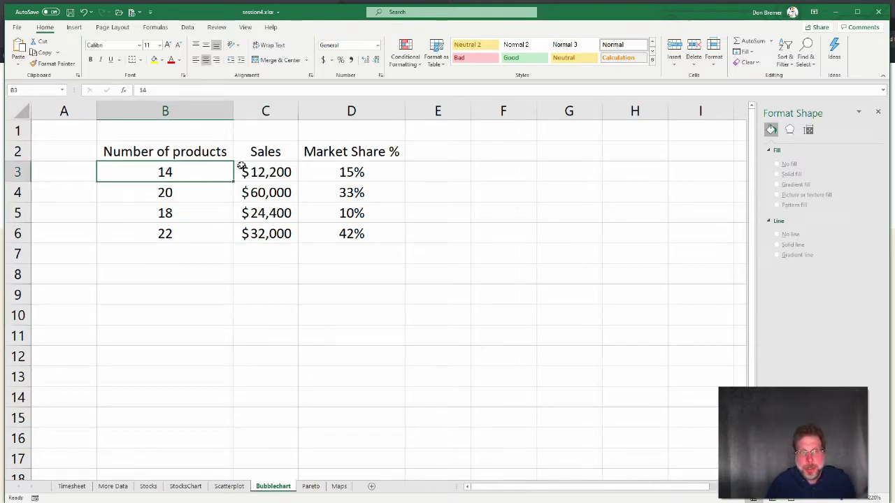
{"action": "left_click", "coordinate": [278, 166]}
{"action": "left_click", "coordinate": [348, 166]}
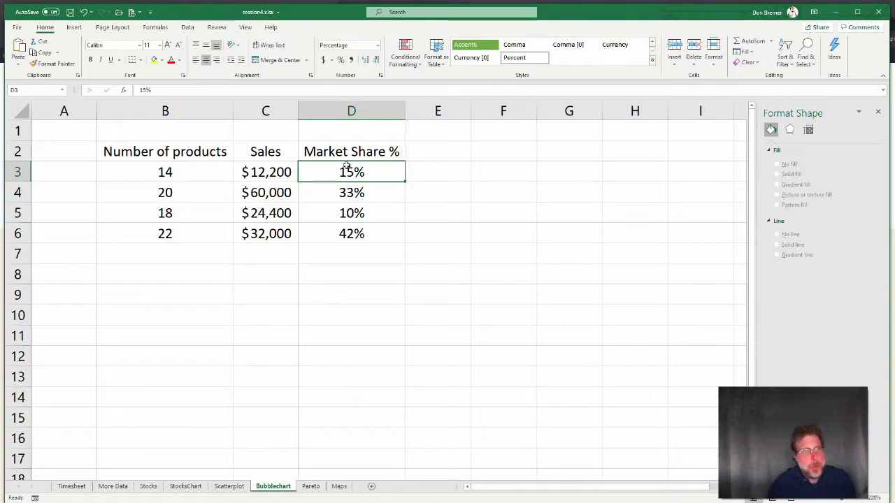
{"action": "left_click", "coordinate": [160, 172]}
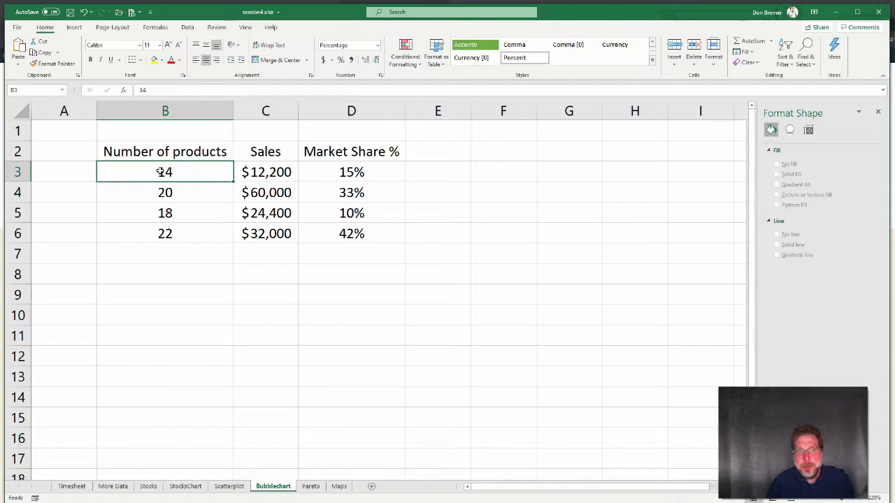
{"action": "left_click_drag", "start_coordinate": [202, 170], "coordinate": [344, 239]}
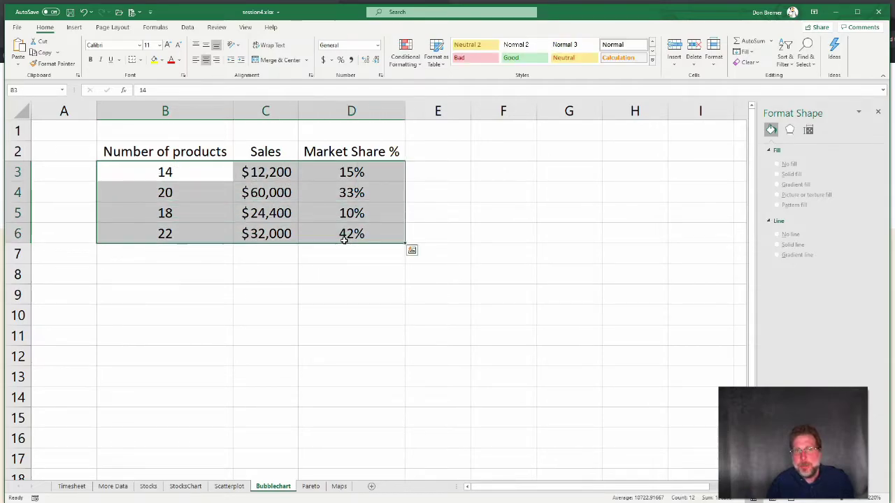
{"action": "left_click", "coordinate": [75, 27]}
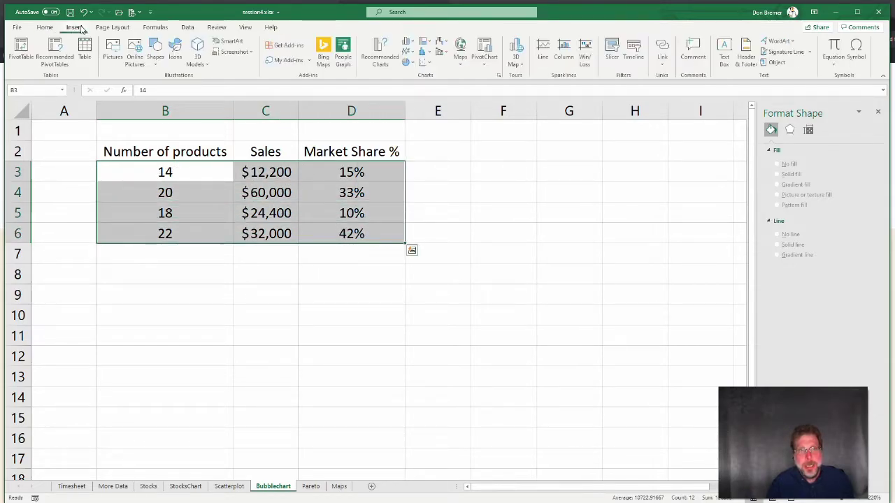
- Insert a 3-D bubble chart of the product data and place it right of the Market Share % column
{"action": "left_click", "coordinate": [431, 65]}
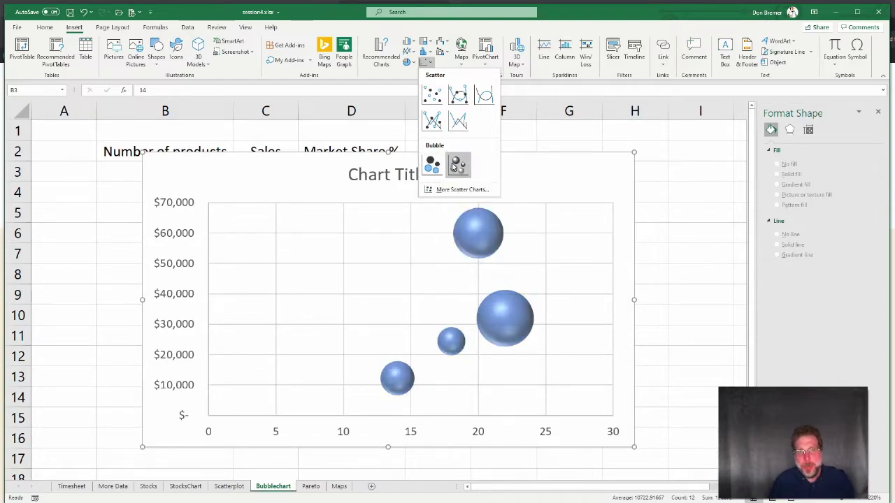
{"action": "left_click", "coordinate": [457, 165]}
{"action": "left_click_drag", "start_coordinate": [457, 168], "coordinate": [624, 160]}
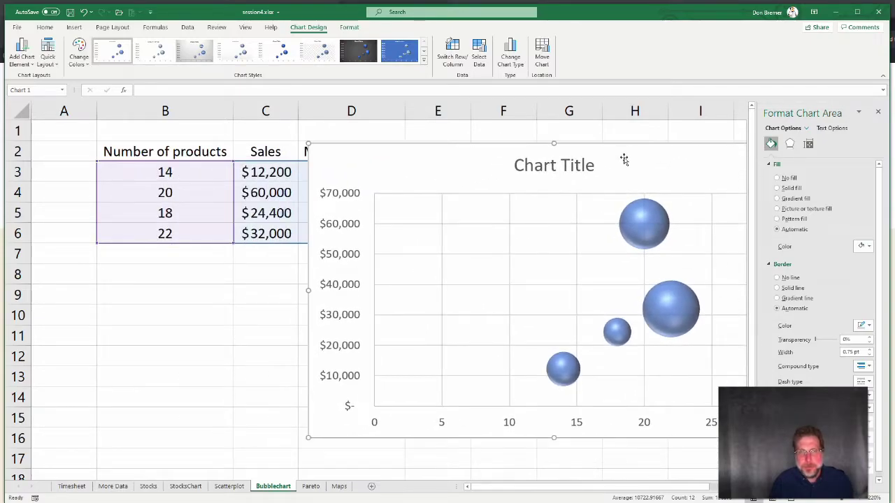
{"action": "left_click", "coordinate": [877, 112]}
{"action": "left_click_drag", "start_coordinate": [635, 168], "coordinate": [723, 156]}
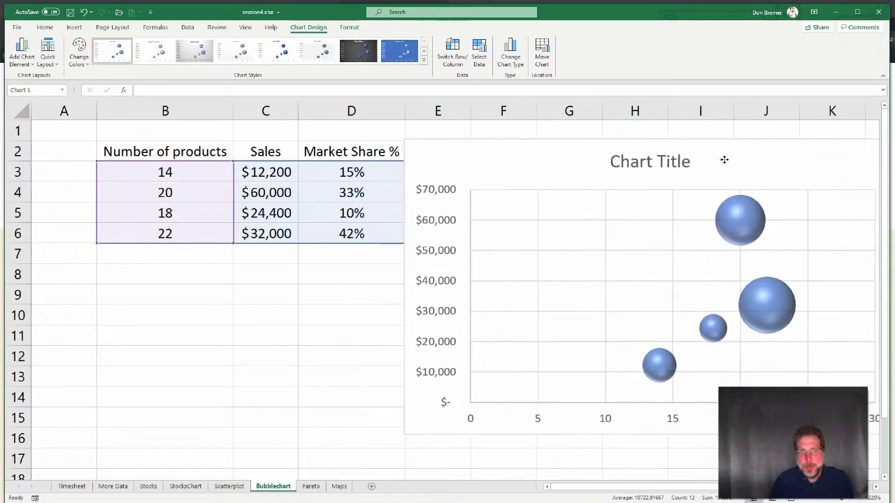
{"action": "scroll", "coordinate": [685, 178], "scroll_direction": "down", "scroll_amount": 2, "text": "ctrl"}
{"action": "left_click_drag", "start_coordinate": [664, 151], "coordinate": [672, 154]}
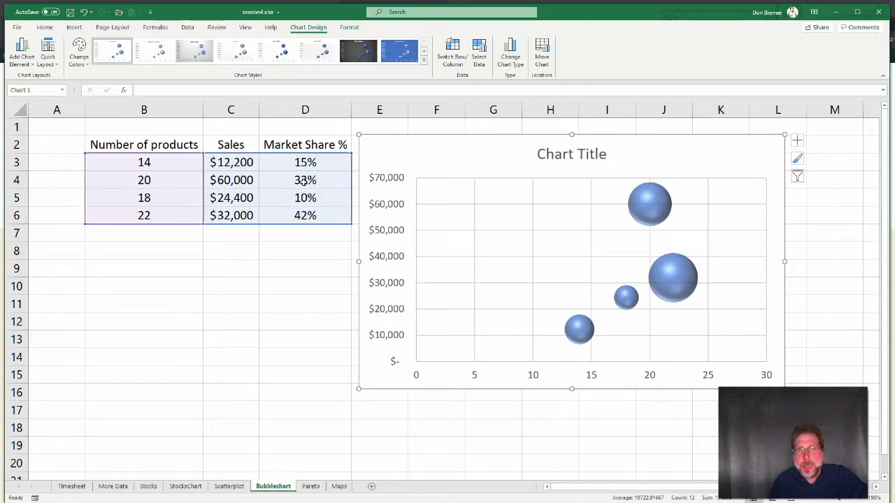
- Toggle Switch Row/Column and back to one series of four bubbles, then go to More Data
{"action": "left_click", "coordinate": [463, 64]}
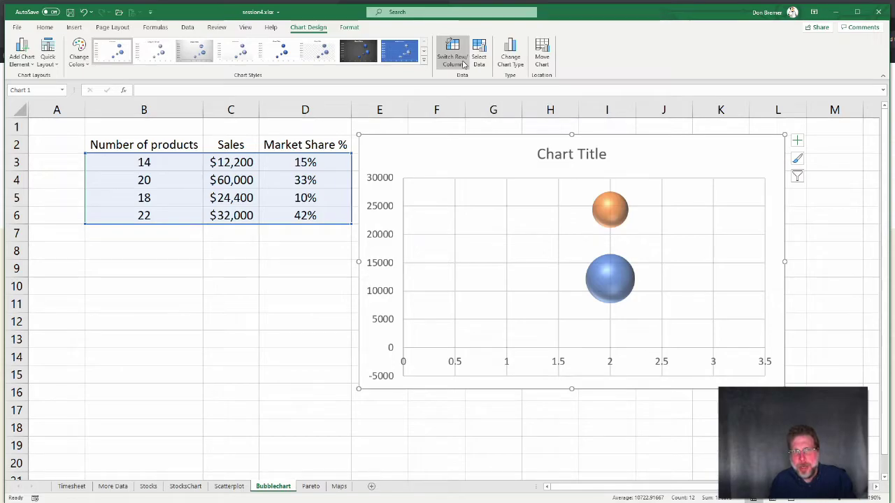
{"action": "left_click", "coordinate": [463, 64]}
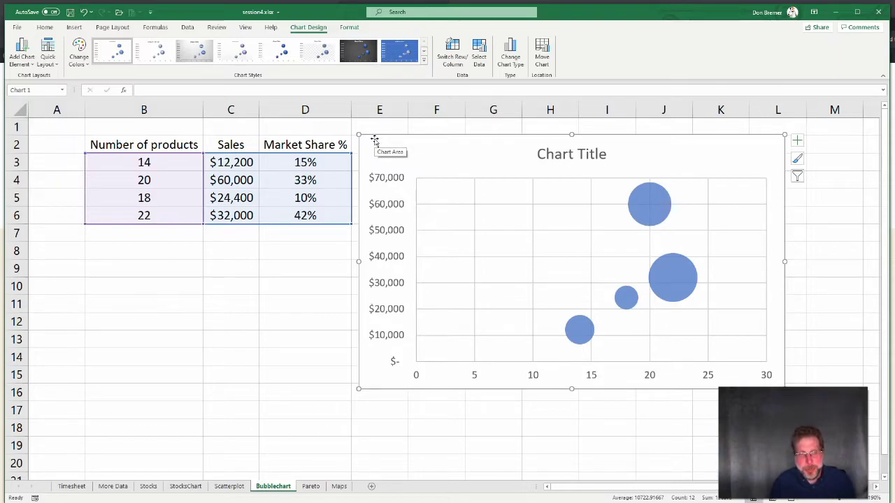
{"action": "left_click", "coordinate": [114, 485]}
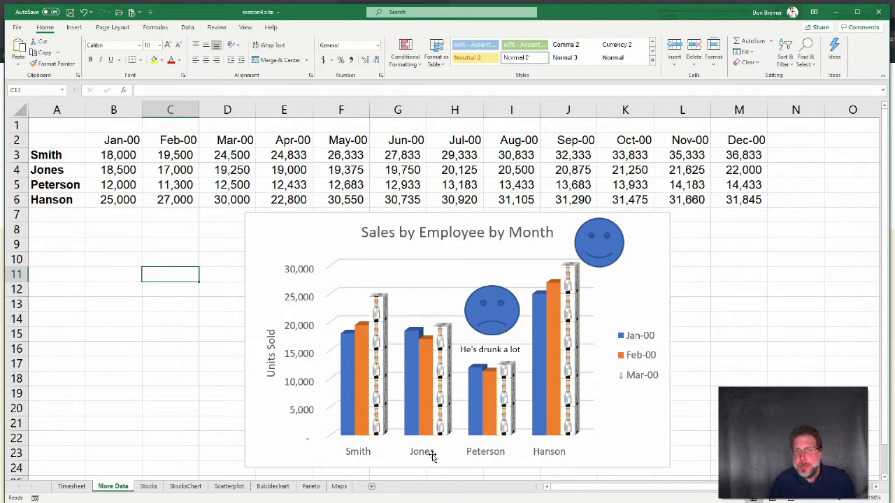
{"action": "left_click", "coordinate": [330, 258]}
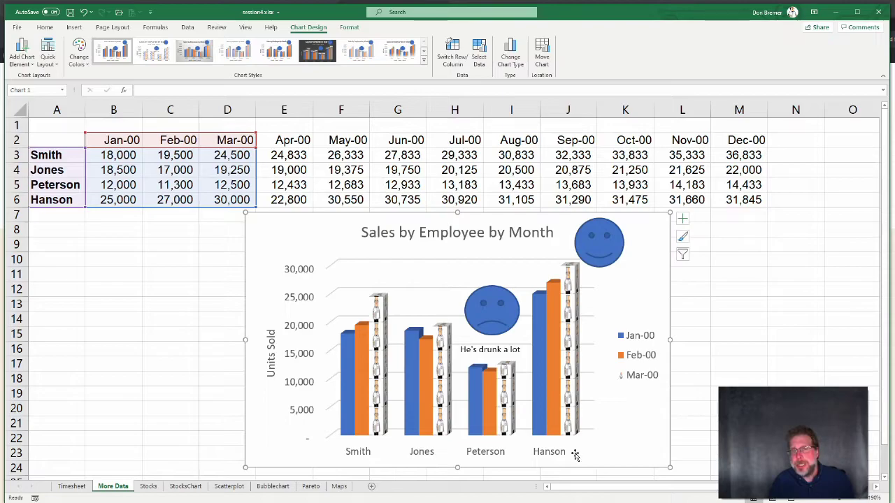
{"action": "left_click", "coordinate": [452, 56]}
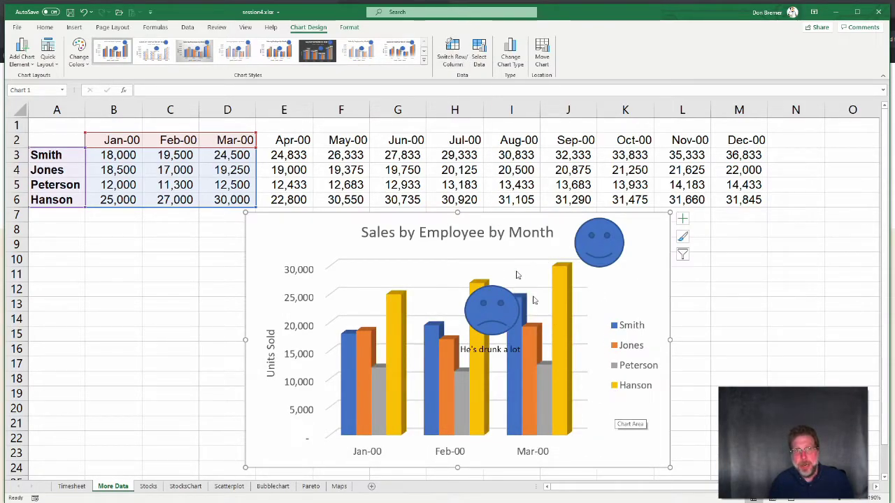
{"action": "left_click", "coordinate": [447, 59]}
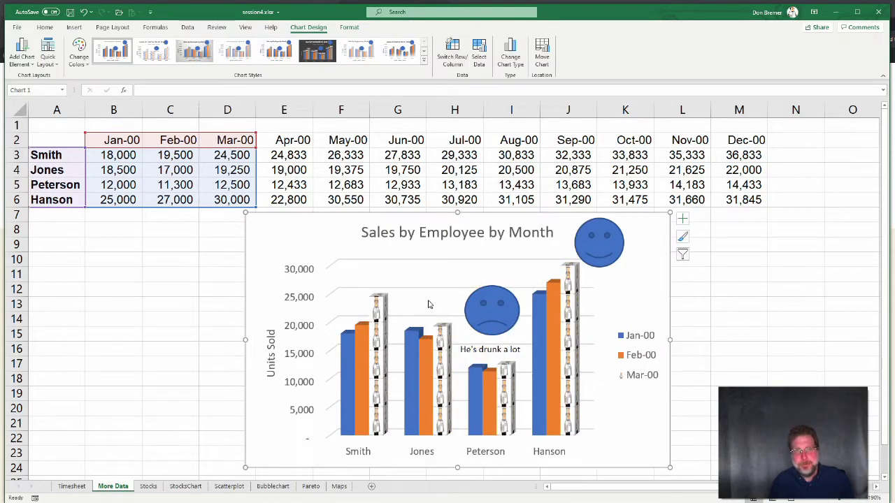
{"action": "left_click", "coordinate": [272, 486]}
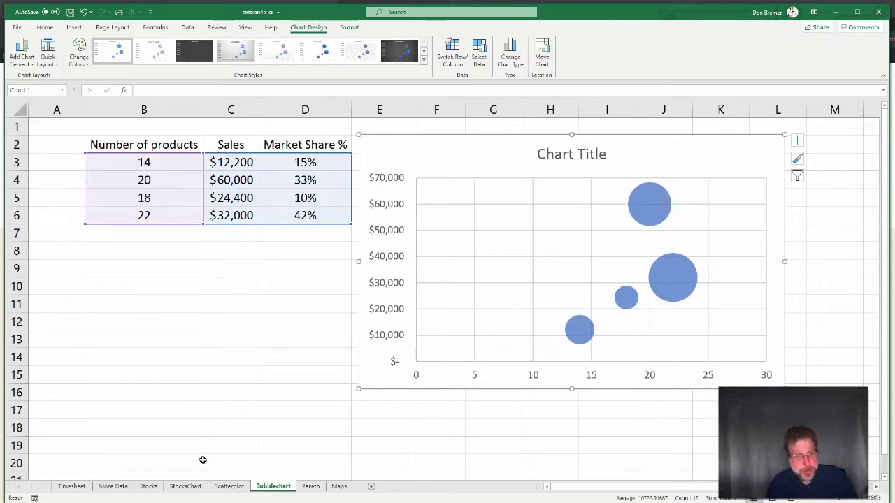
{"action": "left_click", "coordinate": [111, 486]}
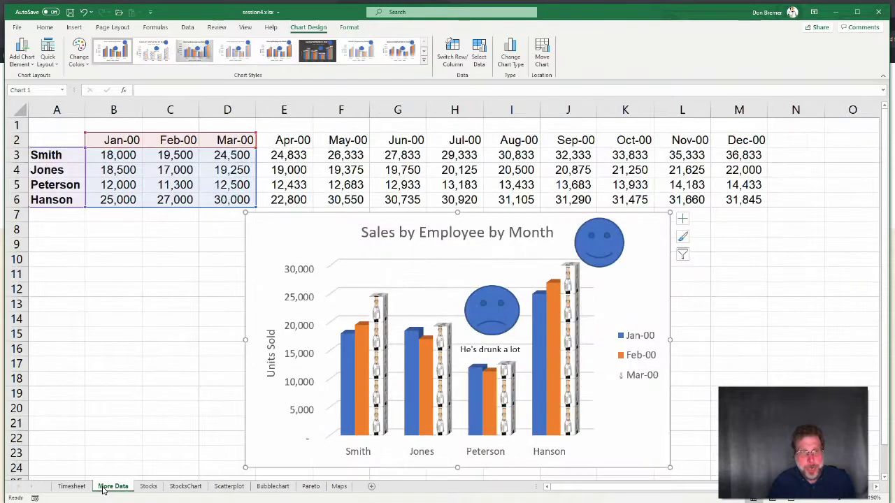
{"action": "left_click", "coordinate": [225, 170]}
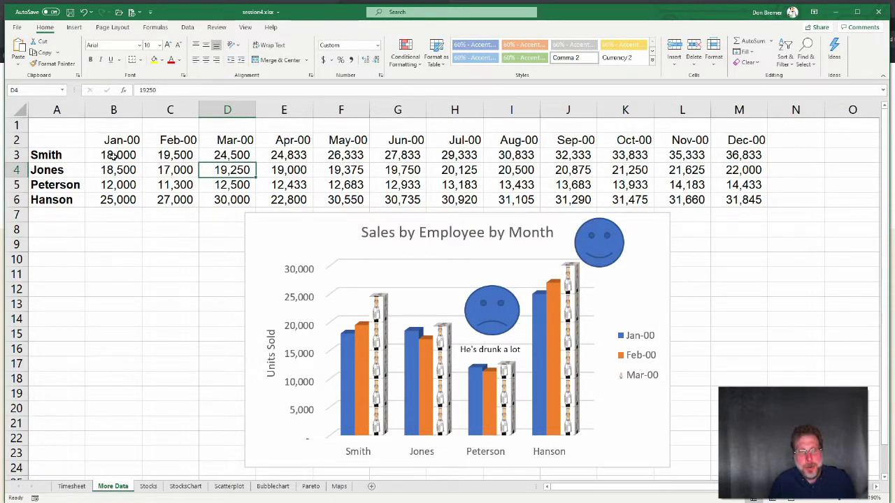
{"action": "left_click", "coordinate": [777, 154]}
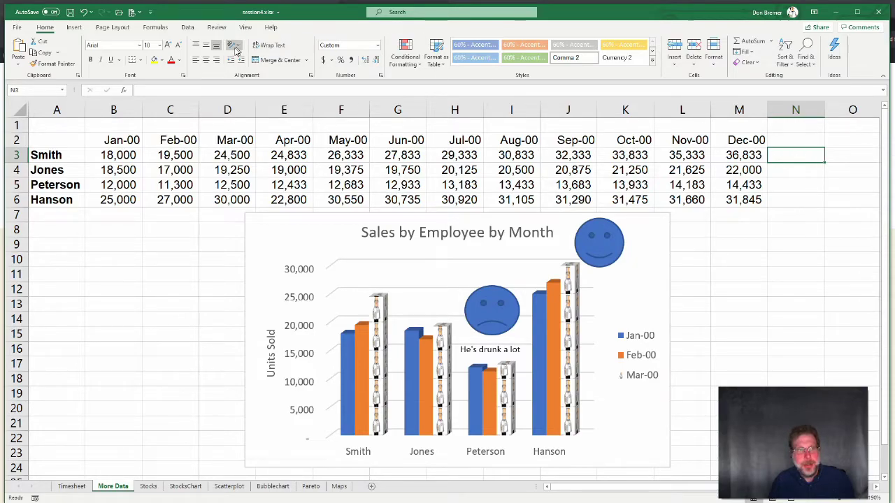
- Create a line sparkline in N3 from Smith's B3:M3 sales and fill it down to N6
{"action": "left_click", "coordinate": [74, 28]}
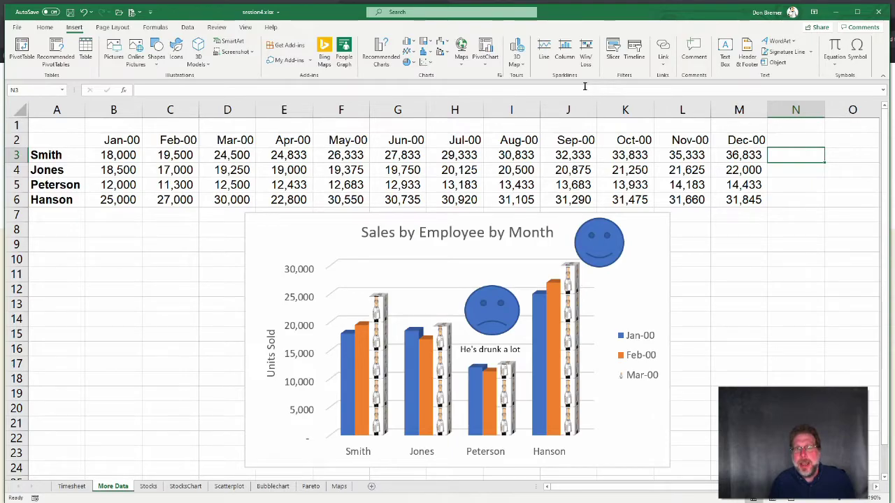
{"action": "left_click", "coordinate": [545, 53]}
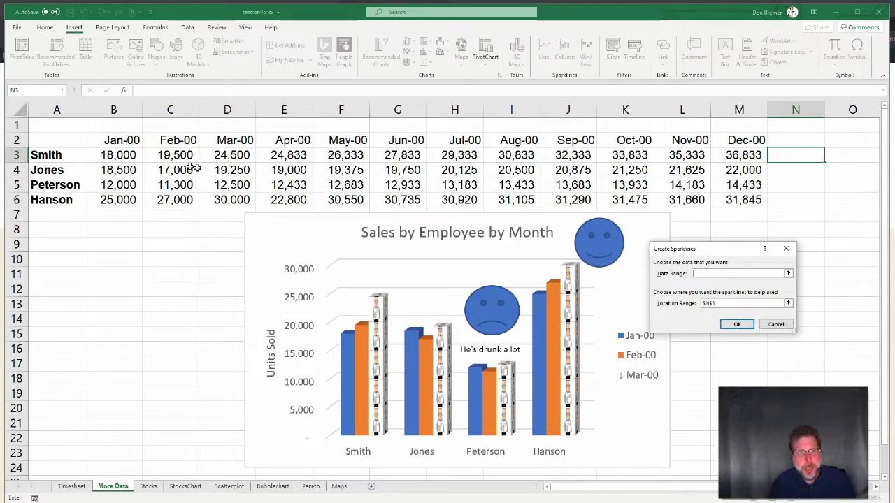
{"action": "left_click_drag", "start_coordinate": [103, 154], "coordinate": [727, 158]}
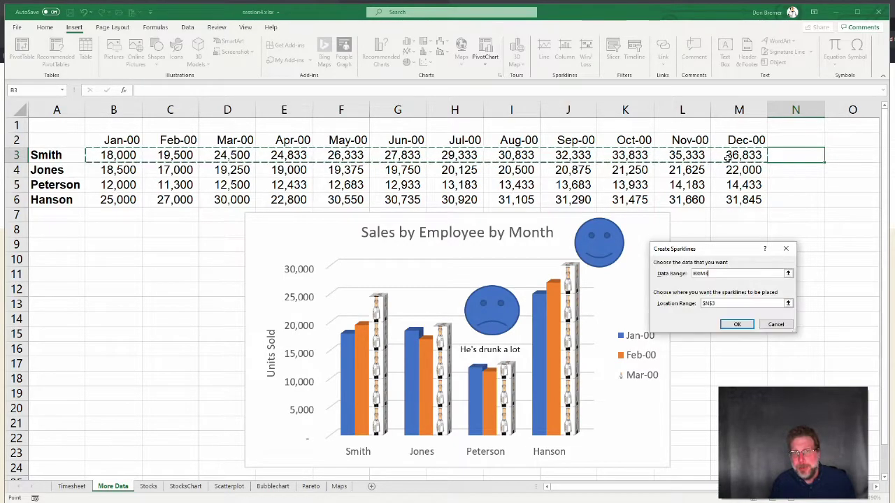
{"action": "left_click", "coordinate": [734, 325]}
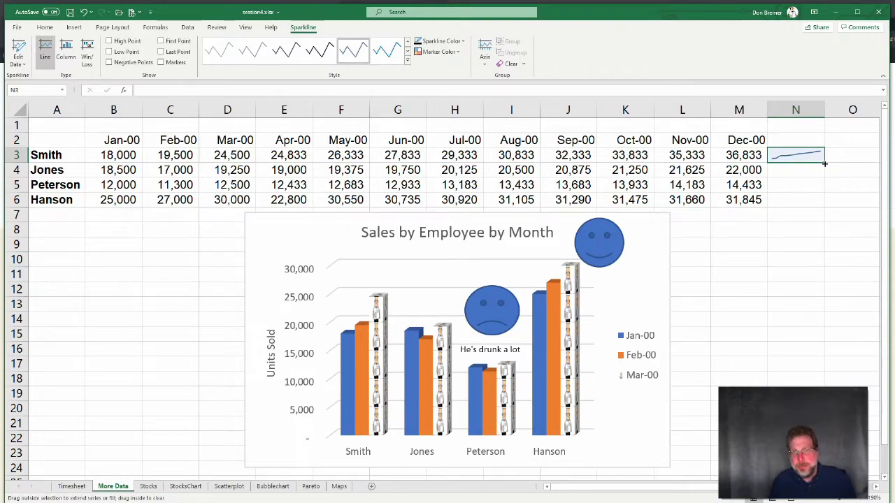
{"action": "left_click_drag", "start_coordinate": [824, 164], "coordinate": [822, 203]}
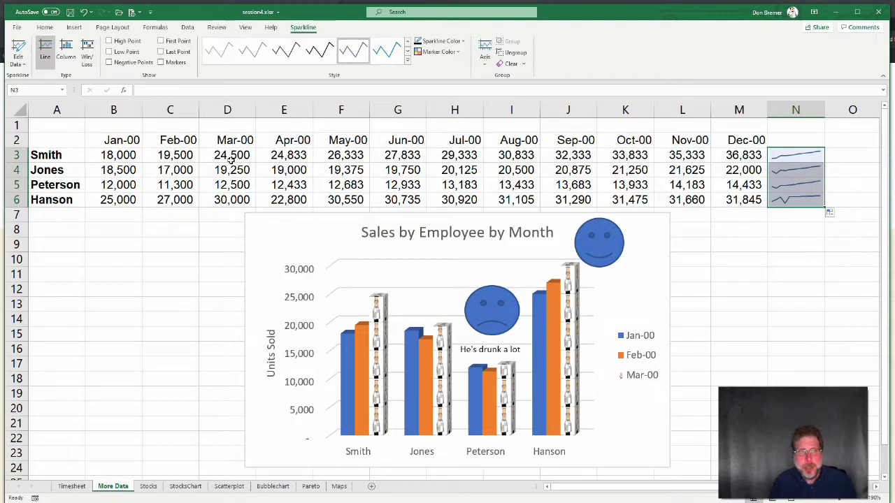
{"action": "left_click", "coordinate": [123, 160]}
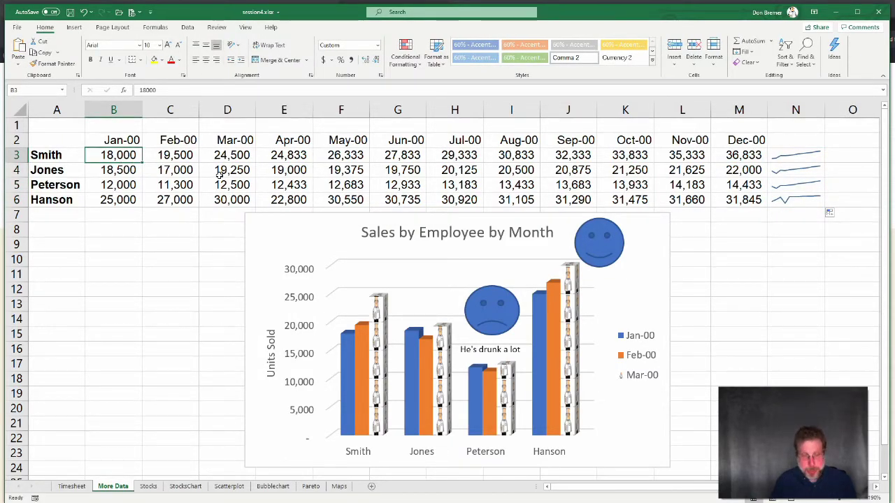
{"action": "type", "text": "78,000"}
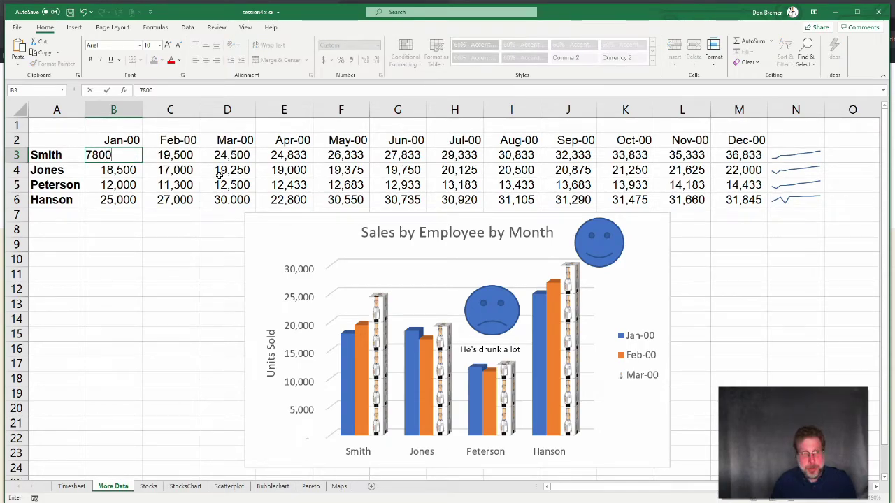
{"action": "key", "text": "Return"}
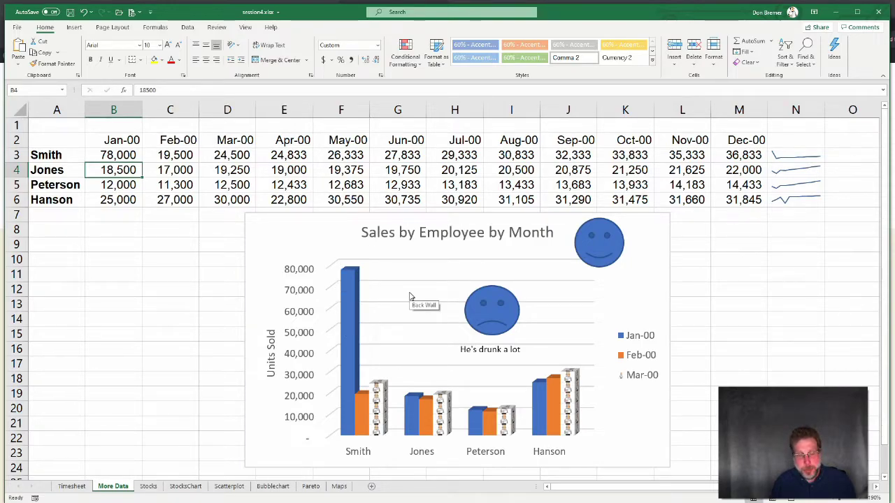
{"action": "left_click", "coordinate": [101, 155]}
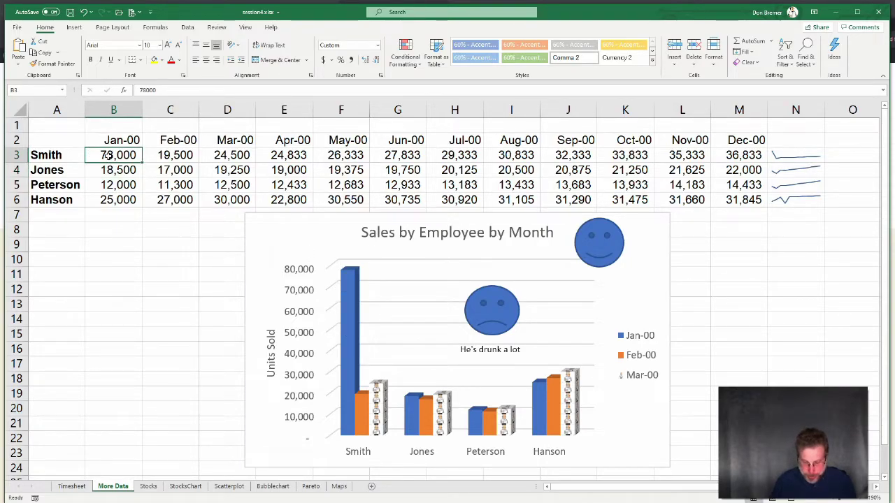
{"action": "type", "text": "18000"}
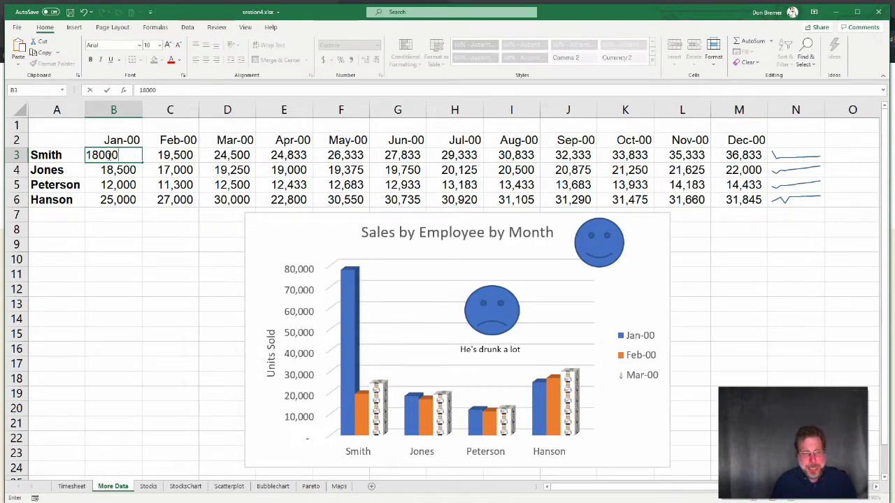
{"action": "key", "text": "Return"}
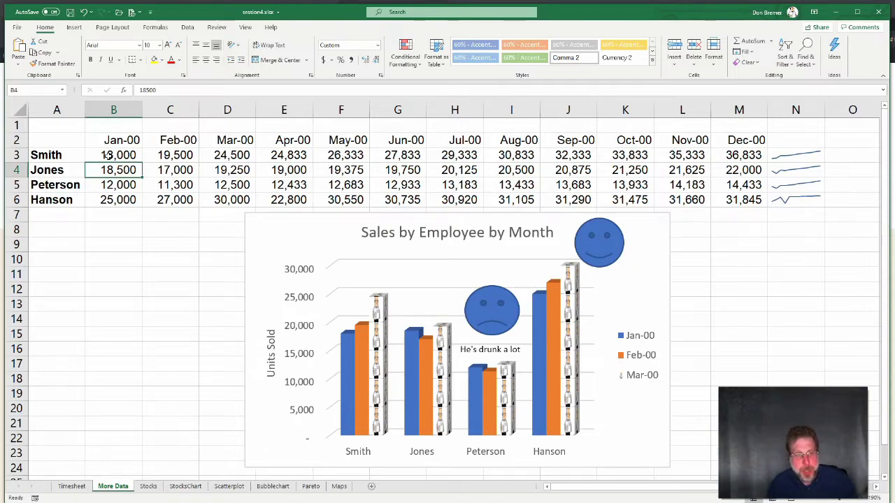
- Switch to the Pareto sheet, zoom in, and select the first Quantity cell C5
{"action": "left_click", "coordinate": [315, 484]}
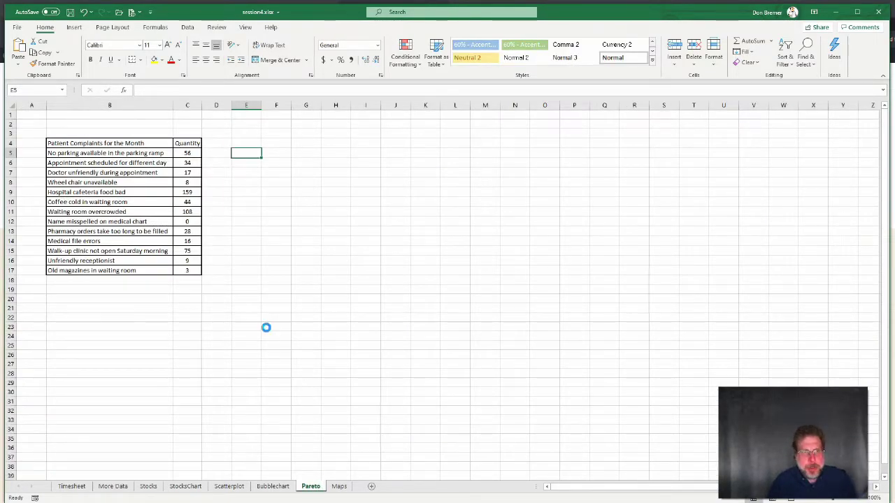
{"action": "scroll", "coordinate": [266, 327], "scroll_direction": "up", "scroll_amount": 2}
{"action": "scroll", "coordinate": [266, 327], "scroll_direction": "up", "scroll_amount": 2}
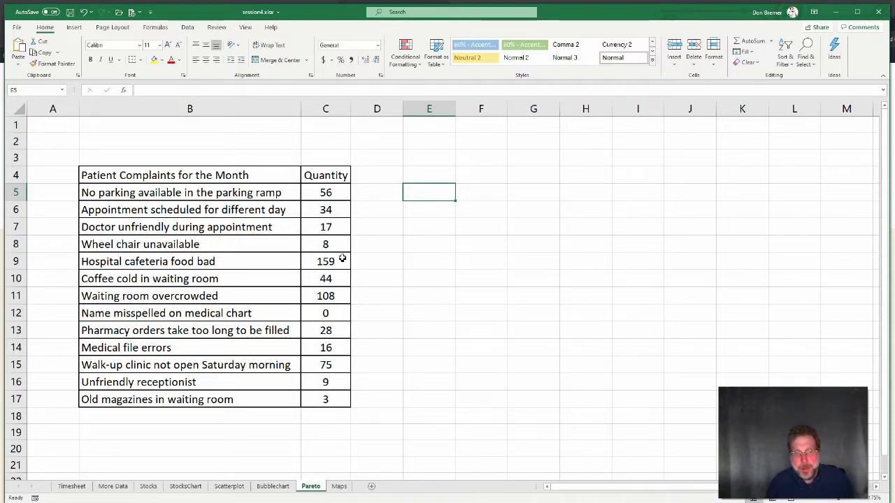
{"action": "left_click", "coordinate": [323, 189]}
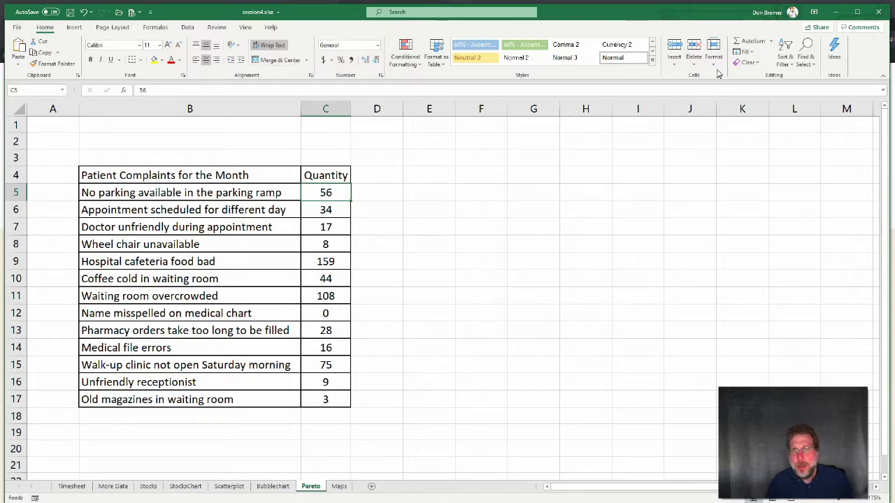
- Sort complaints by Quantity largest to smallest and AutoSum them in C18, giving 557
{"action": "left_click", "coordinate": [784, 61]}
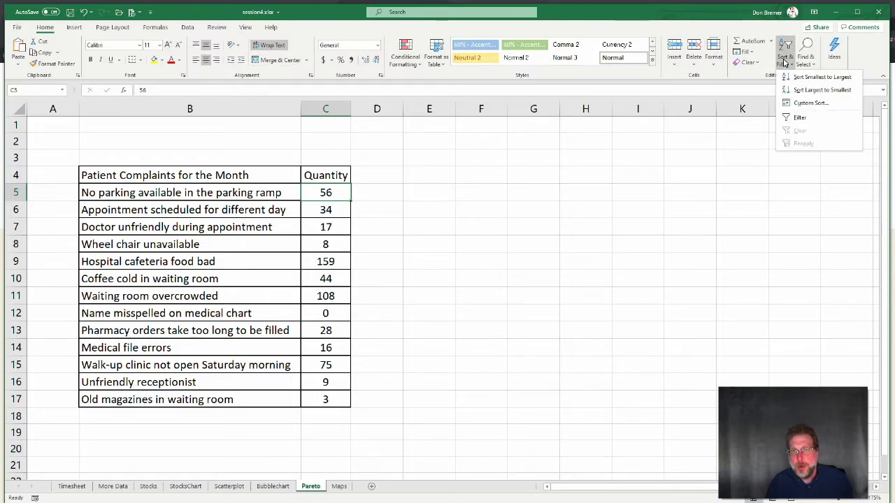
{"action": "left_click", "coordinate": [814, 92]}
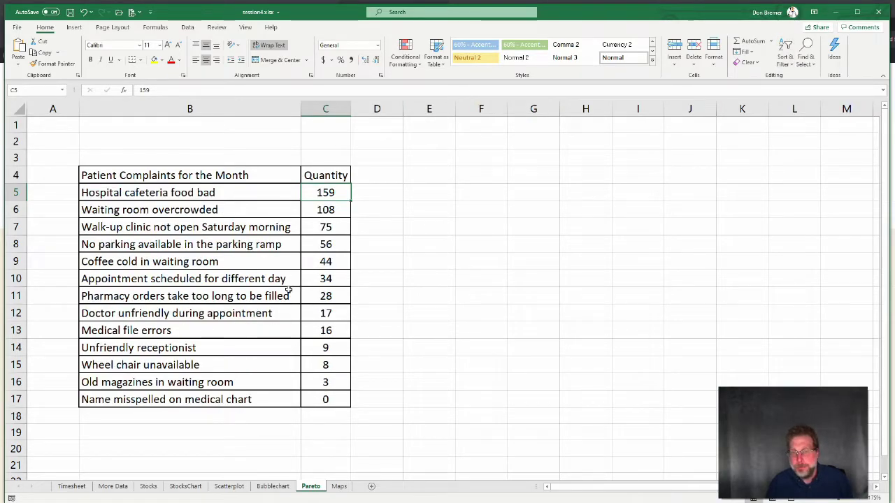
{"action": "left_click", "coordinate": [327, 418]}
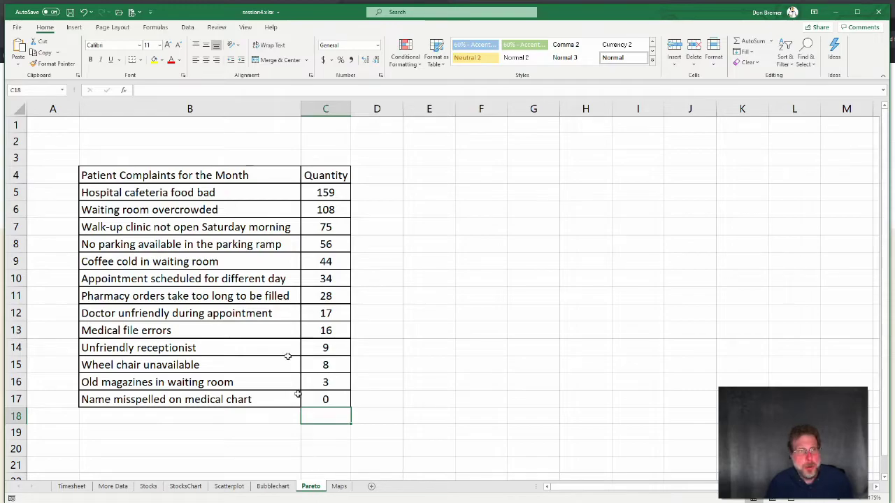
{"action": "left_click", "coordinate": [740, 44]}
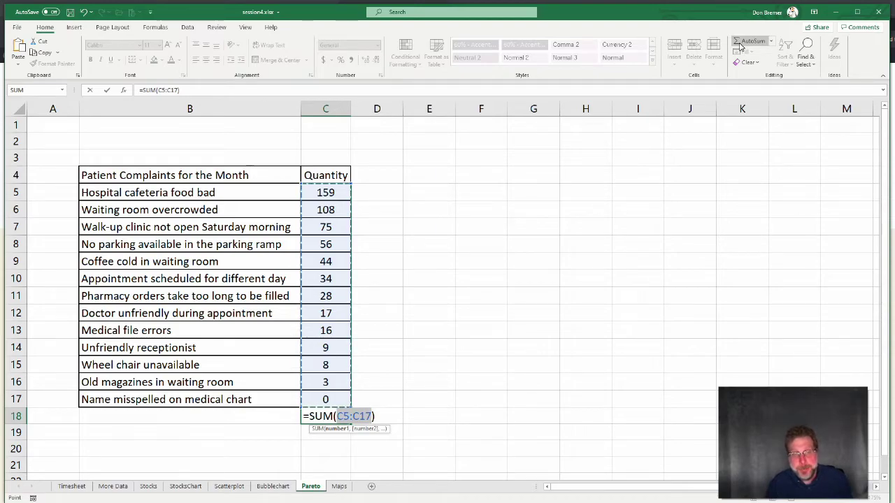
{"action": "key", "text": "Return"}
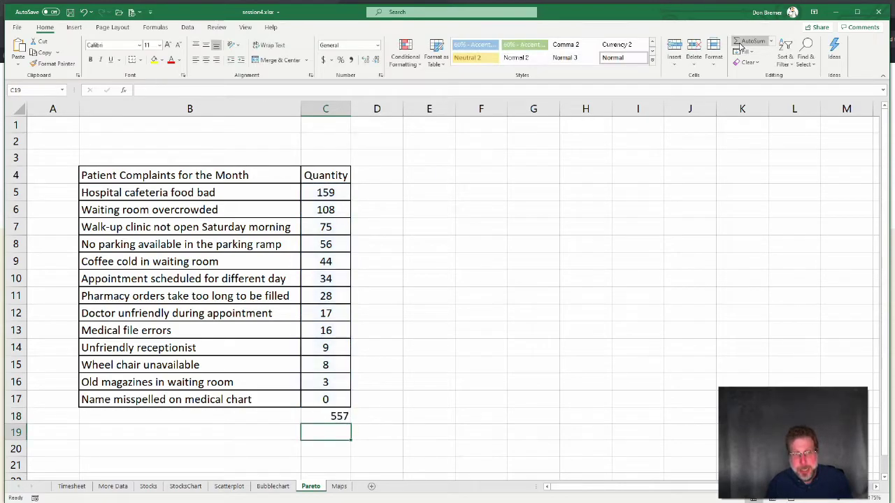
{"action": "key", "text": "Up"}
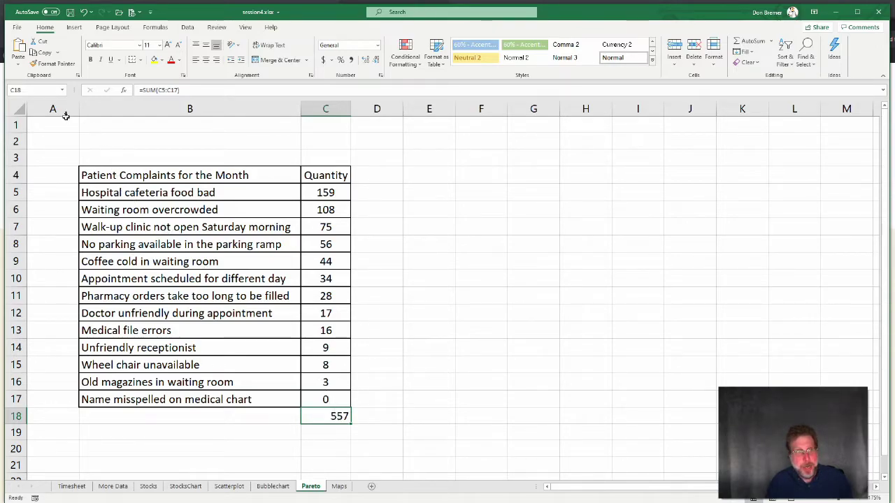
- Name the C18 total TotalComplaints using the Name Box
{"action": "left_click", "coordinate": [44, 90]}
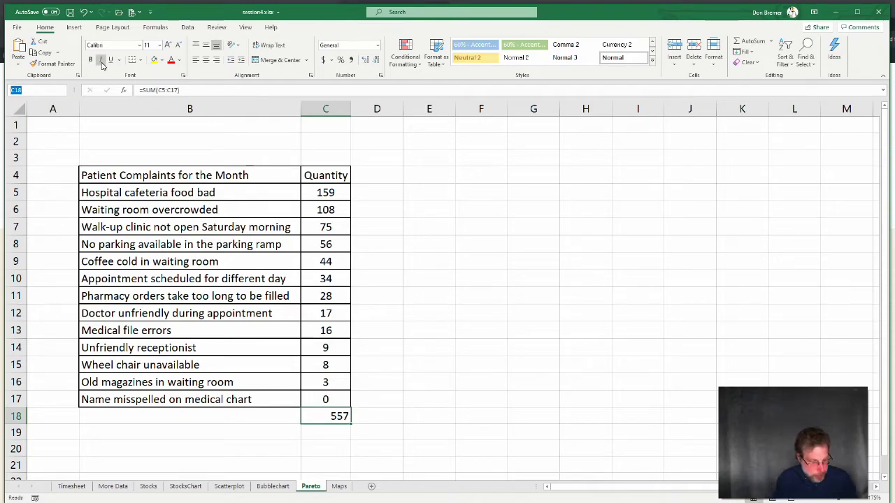
{"action": "type", "text": "TotalComp"}
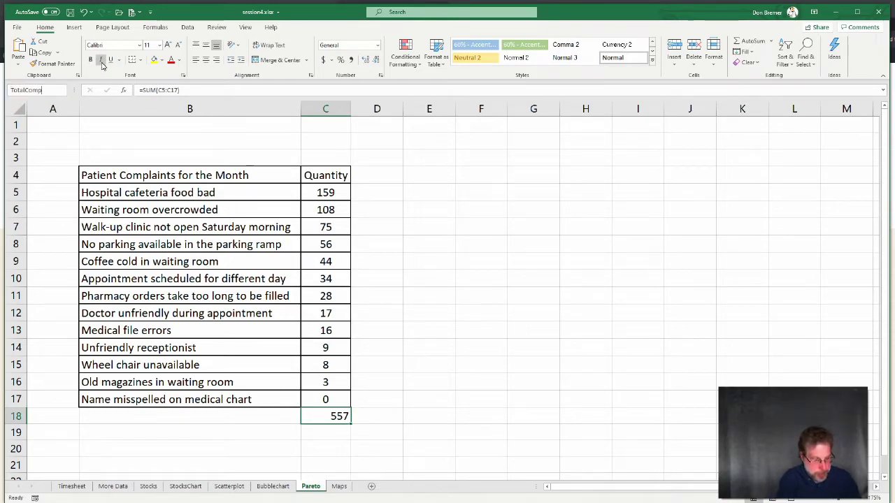
{"action": "type", "text": "laints"}
{"action": "key", "text": "Return"}
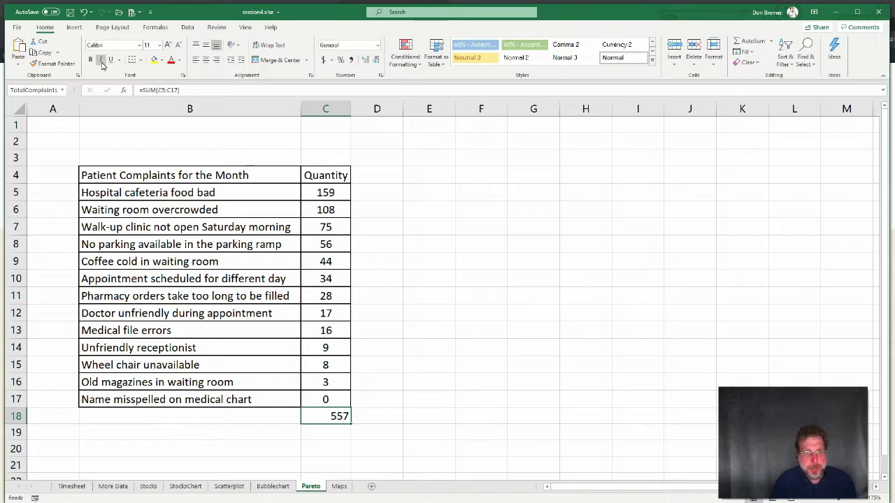
{"action": "left_click", "coordinate": [265, 109]}
{"action": "left_click", "coordinate": [390, 181]}
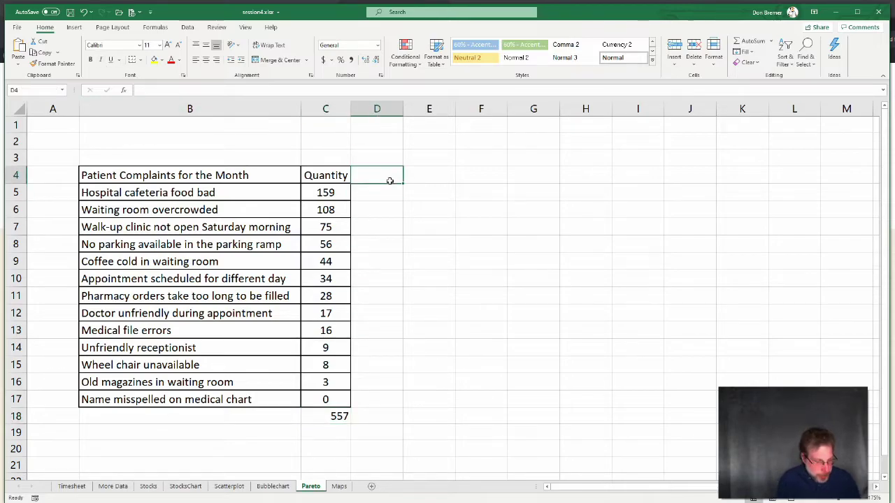
- Add a Cumulative Percent heading and enter =C5/TotalComplaints in D5, copying it to D6
{"action": "type", "text": "Cumul"}
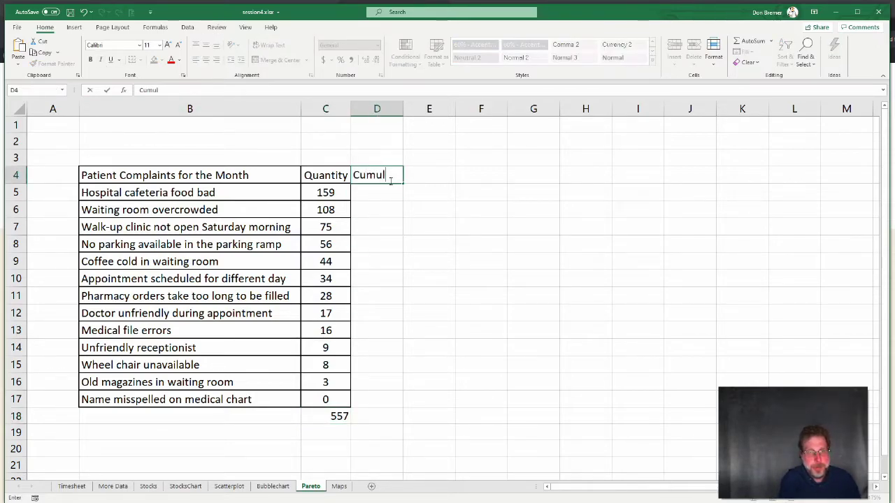
{"action": "type", "text": "ative Percent"}
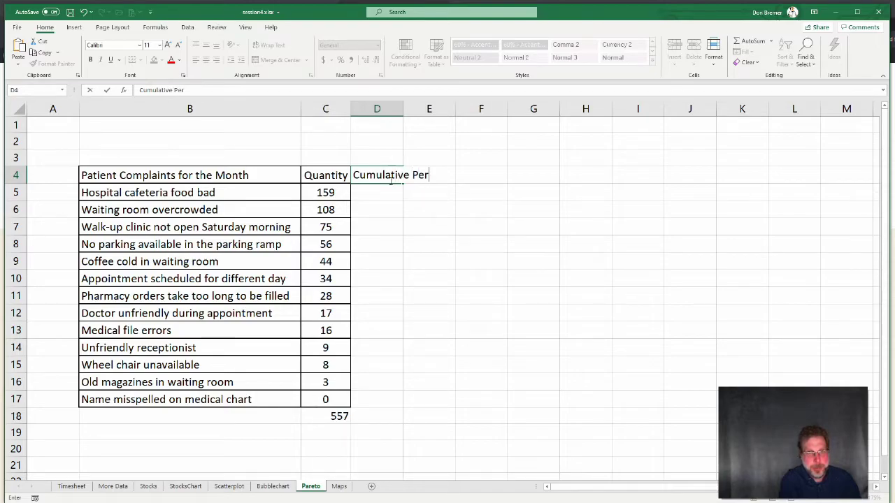
{"action": "key", "text": "Return"}
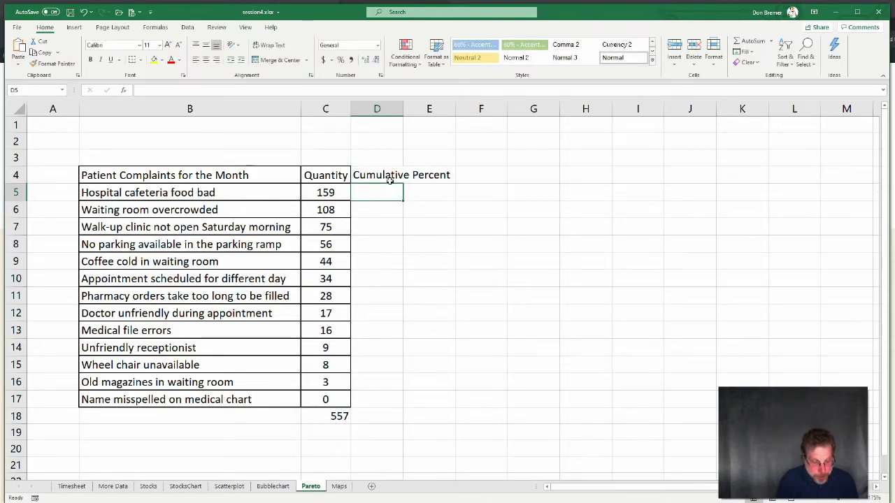
{"action": "type", "text": "="}
{"action": "key", "text": "Left"}
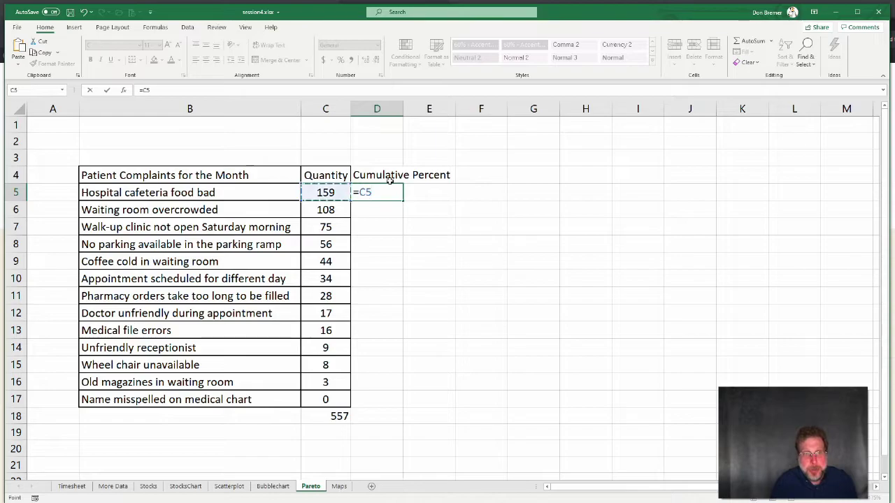
{"action": "type", "text": "/Total"}
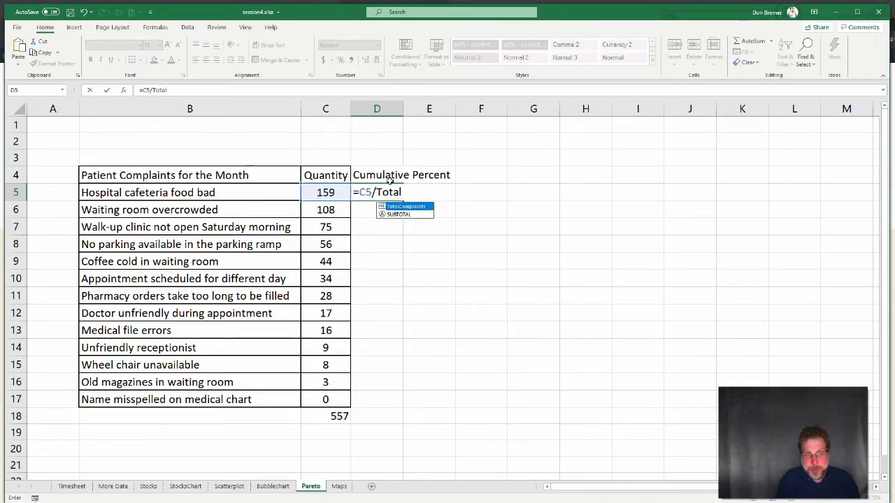
{"action": "key", "text": "Tab"}
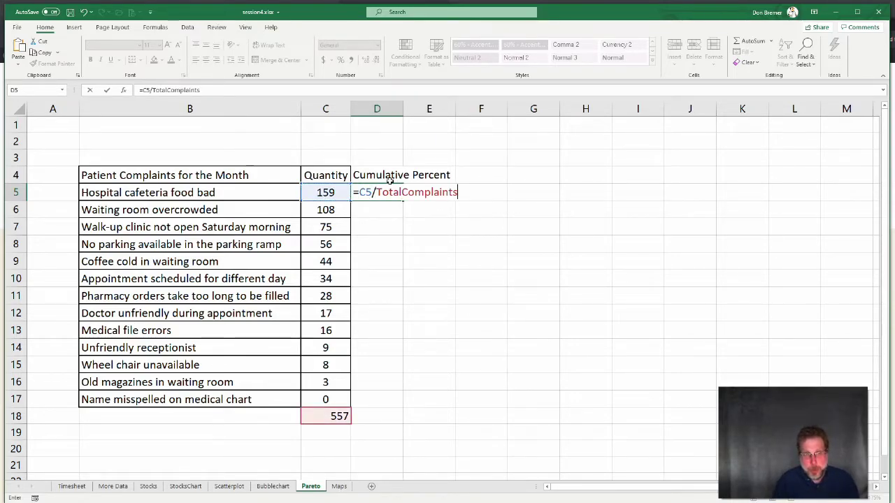
{"action": "key", "text": "Return"}
{"action": "key", "text": "Up"}
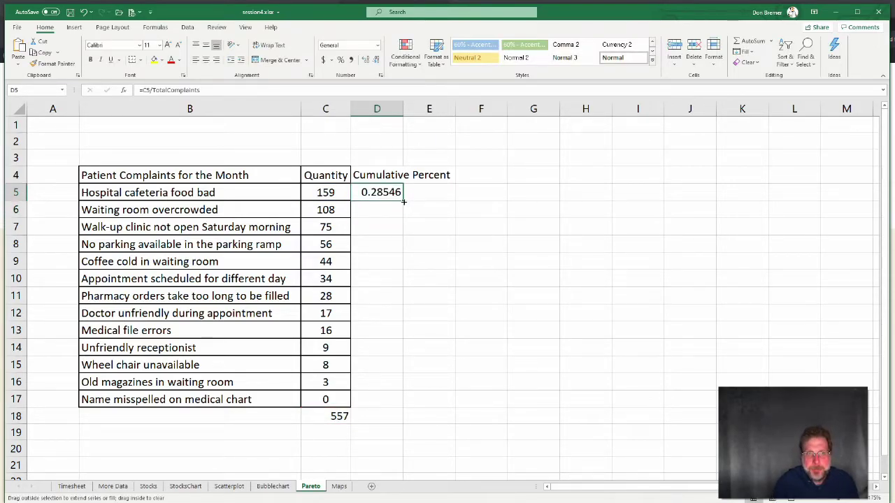
{"action": "left_click_drag", "start_coordinate": [407, 201], "coordinate": [406, 218]}
- Change D6 to =C6/TotalComplaints+D5 and fill the running total down to D17
{"action": "left_click", "coordinate": [377, 213]}
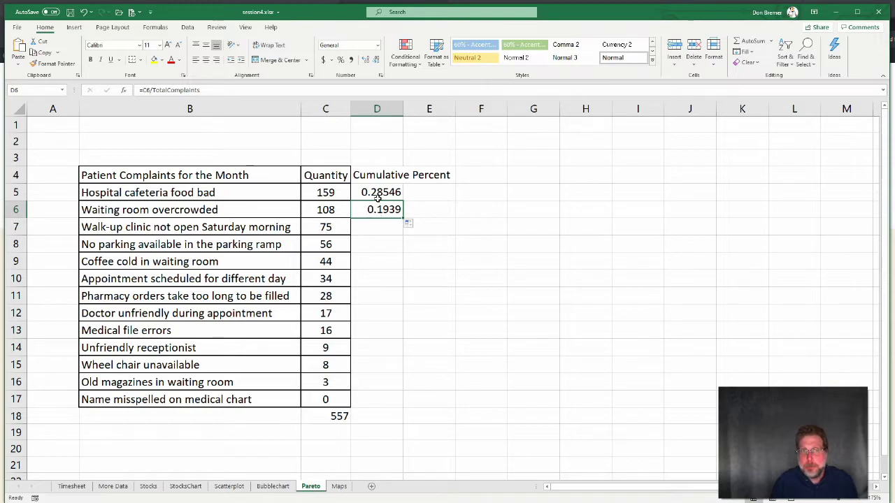
{"action": "left_click", "coordinate": [223, 91]}
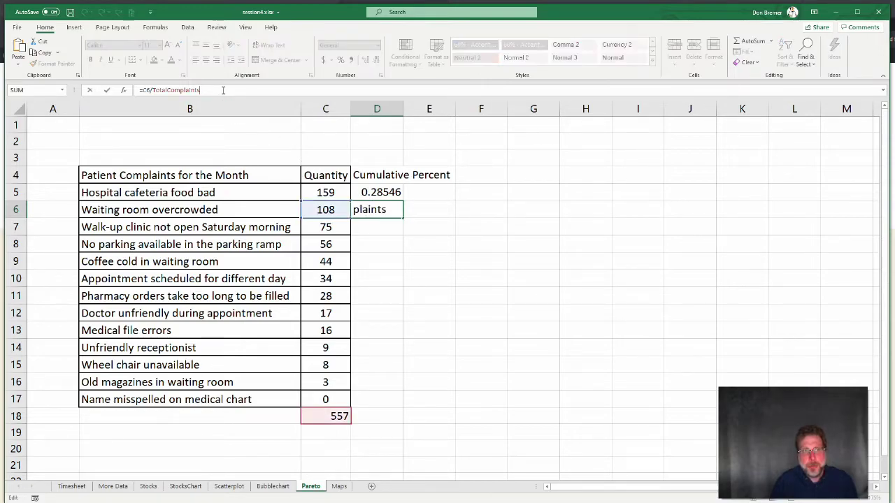
{"action": "type", "text": "+"}
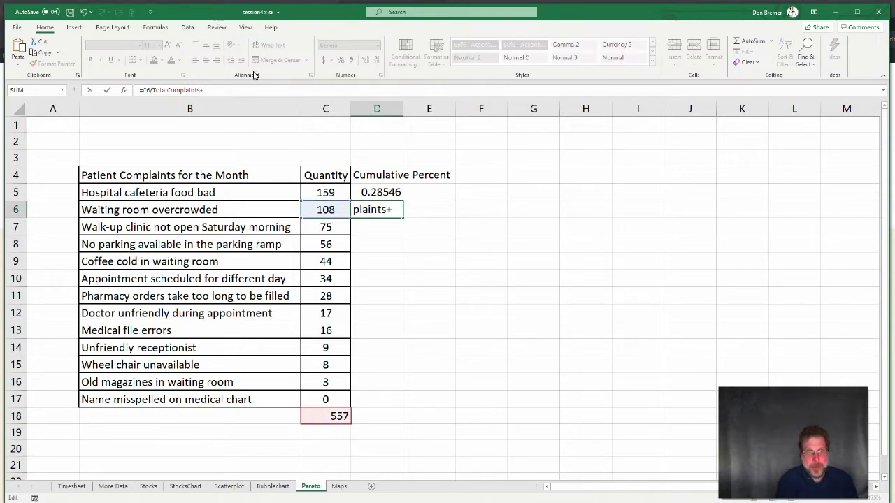
{"action": "key", "text": "Home"}
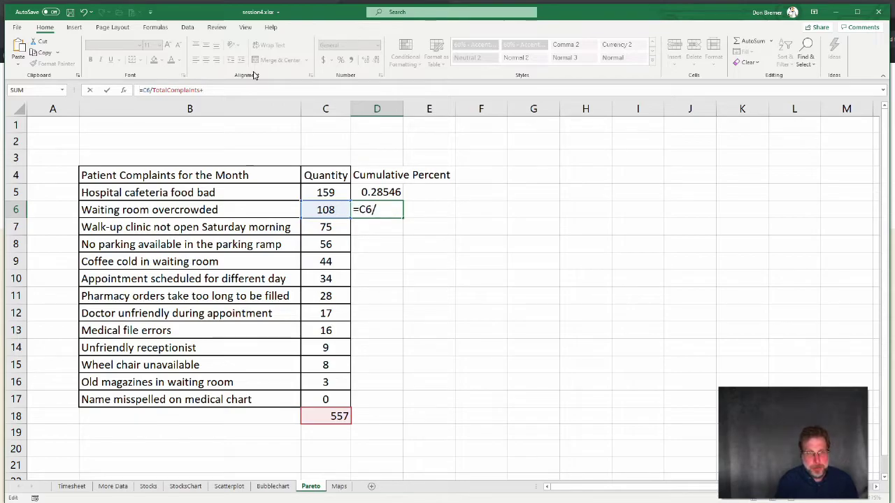
{"action": "key", "text": "Escape"}
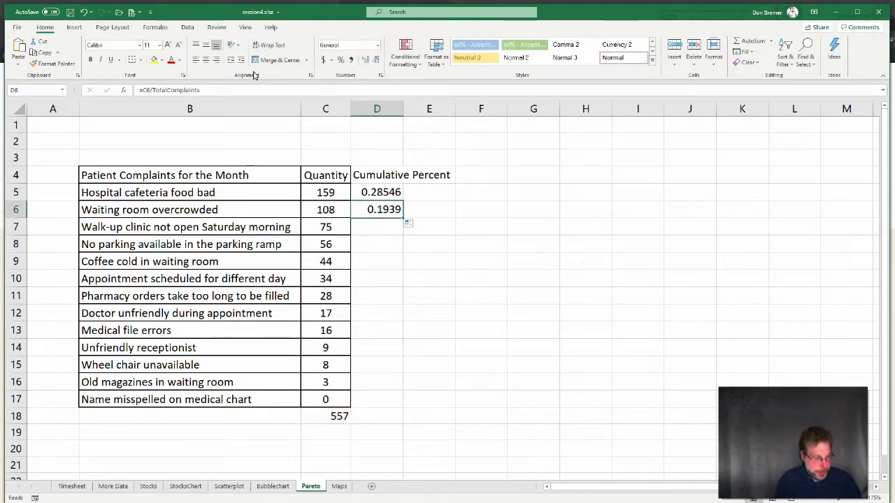
{"action": "key", "text": "F2"}
{"action": "type", "text": "+"}
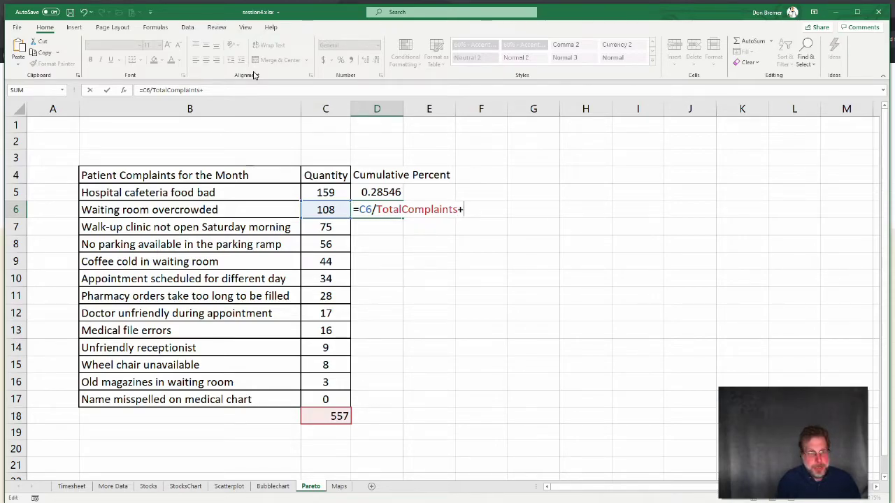
{"action": "type", "text": "d5"}
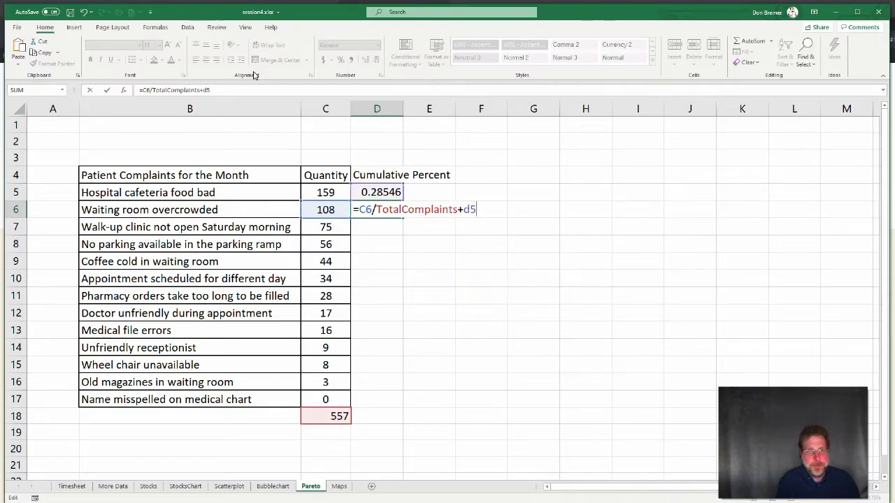
{"action": "key", "text": "Return"}
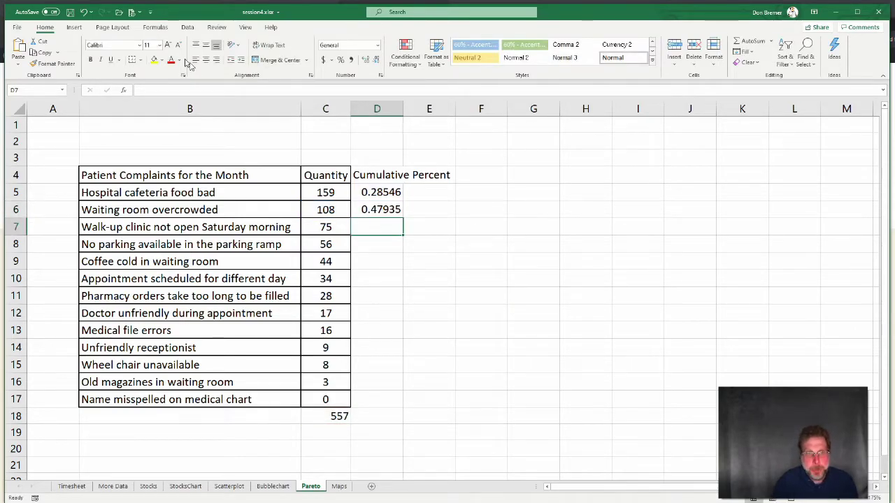
{"action": "left_click", "coordinate": [378, 210]}
{"action": "double_click", "coordinate": [402, 217]}
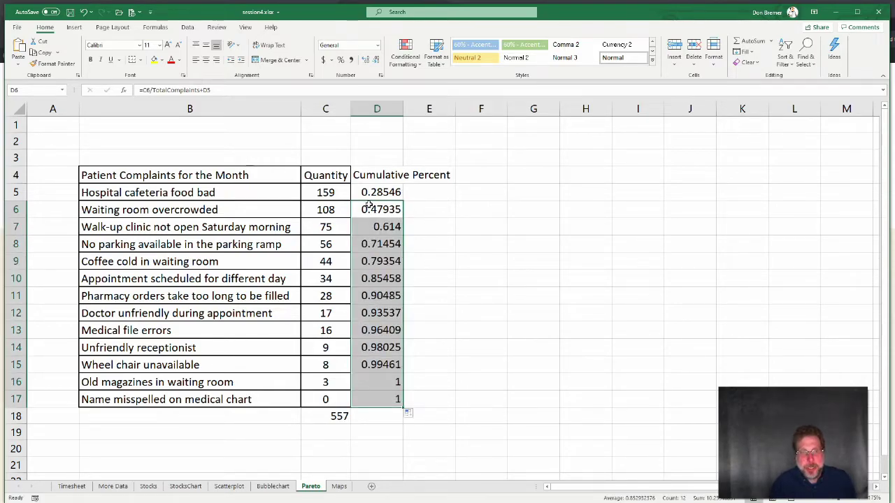
{"action": "left_click_drag", "start_coordinate": [371, 194], "coordinate": [398, 403]}
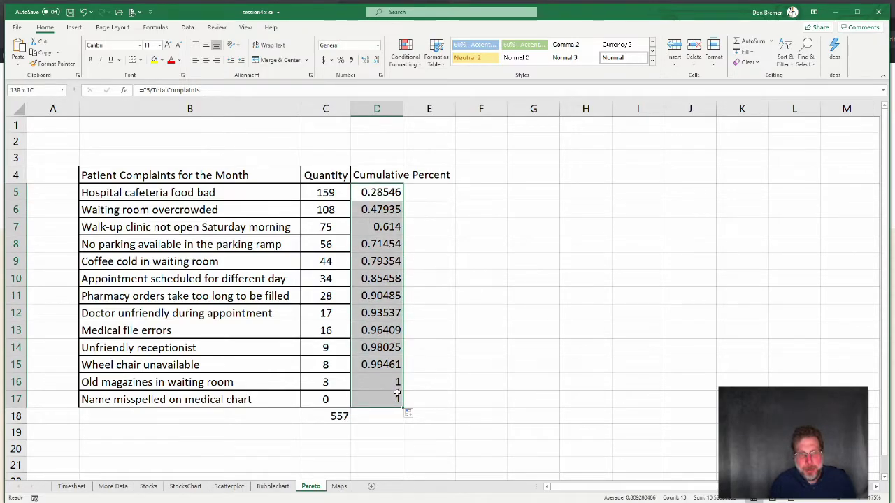
- Format D5:D17 as percentages with two decimals, then select the table B4:D17
{"action": "left_click", "coordinate": [342, 60]}
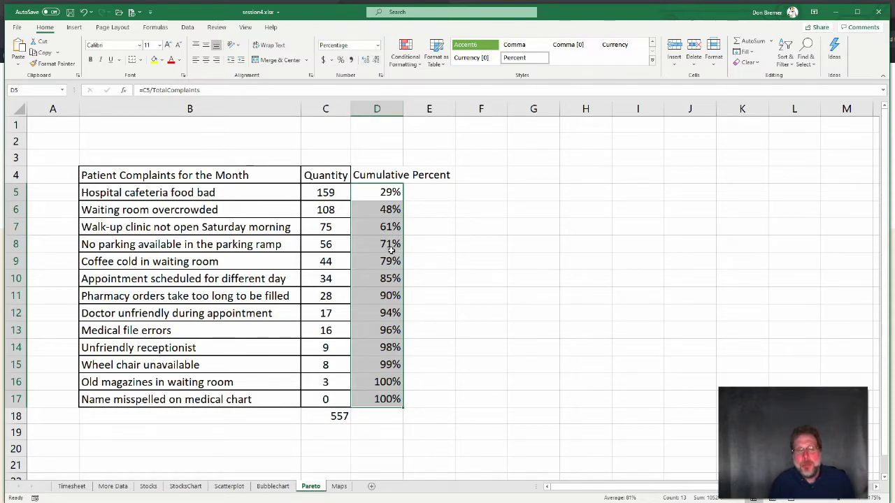
{"action": "left_click", "coordinate": [364, 60]}
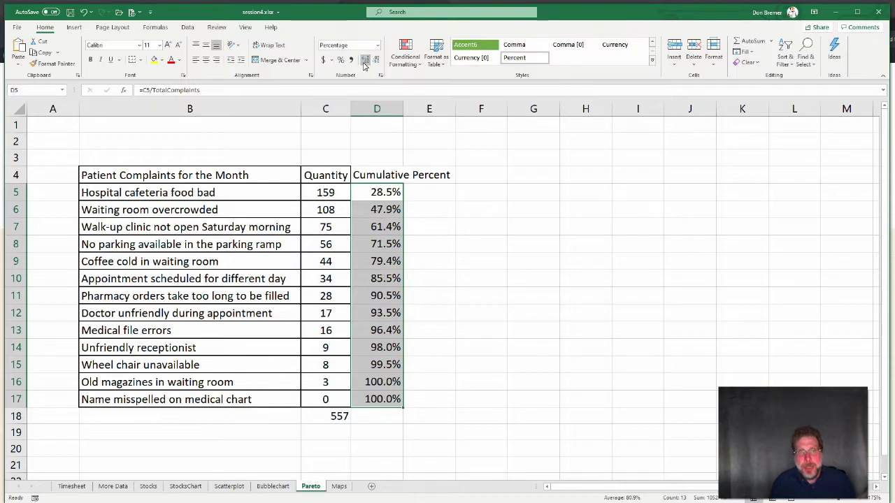
{"action": "left_click", "coordinate": [364, 60]}
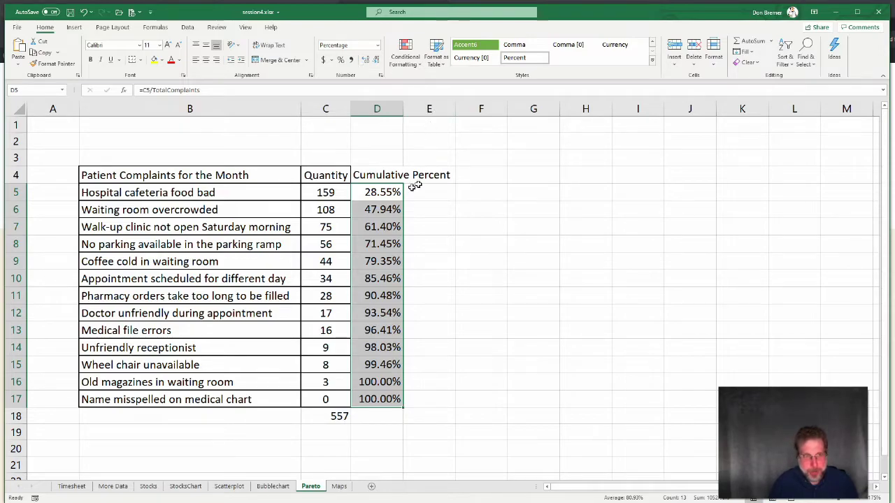
{"action": "left_click", "coordinate": [166, 175]}
{"action": "left_click_drag", "start_coordinate": [166, 176], "coordinate": [389, 399]}
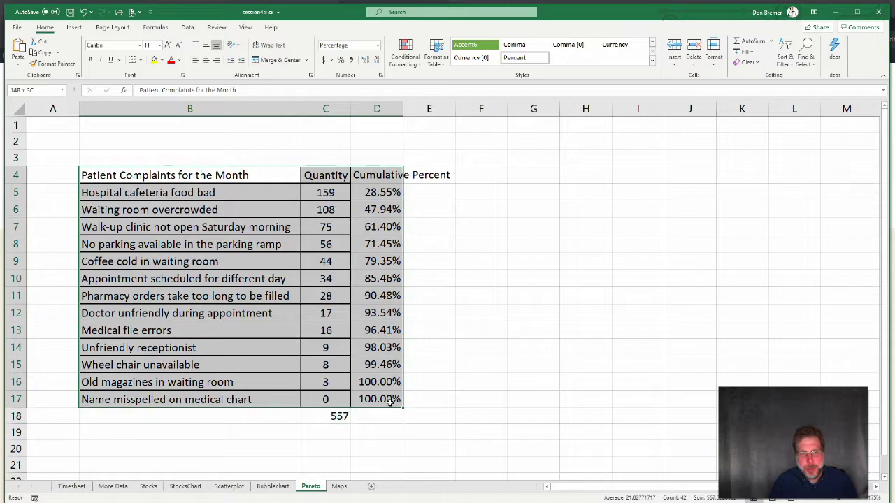
- Insert a clustered column chart of the complaints table and drag it beside the table
{"action": "left_click", "coordinate": [67, 27]}
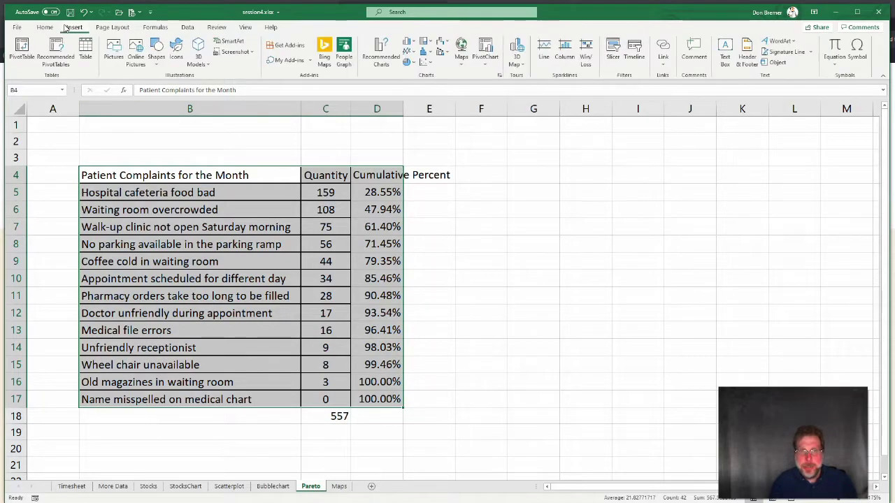
{"action": "left_click", "coordinate": [410, 44]}
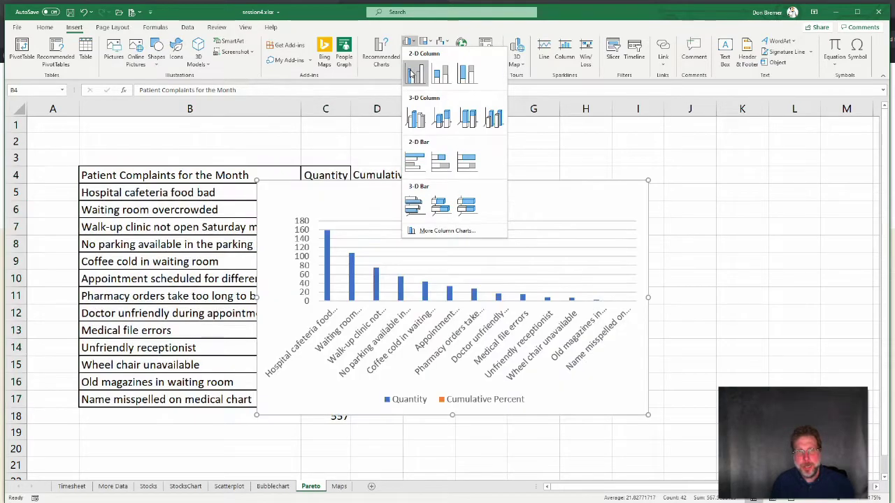
{"action": "left_click", "coordinate": [412, 74]}
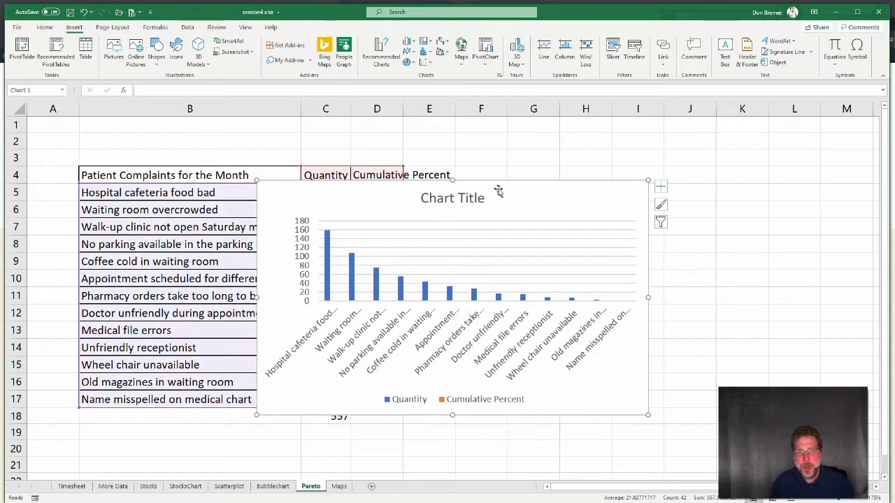
{"action": "left_click_drag", "start_coordinate": [497, 189], "coordinate": [672, 142]}
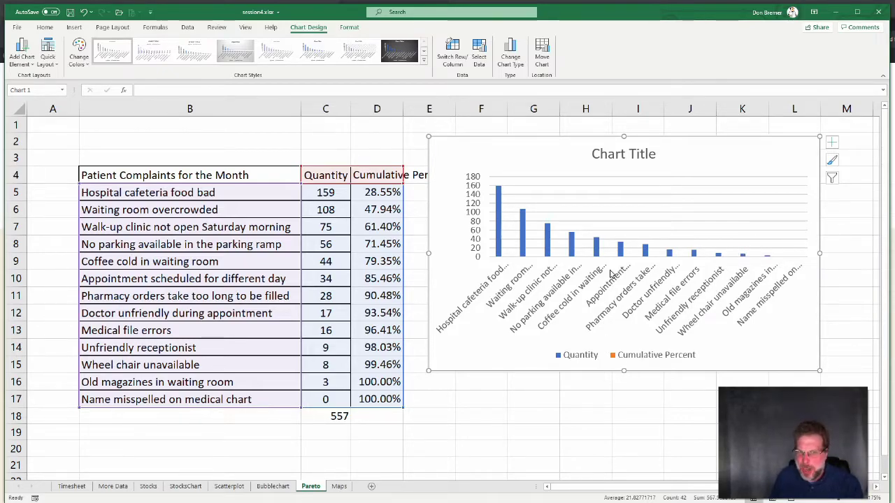
- Put the Cumulative Percent series on a secondary axis and shift the chart slightly left
{"action": "left_click", "coordinate": [611, 355]}
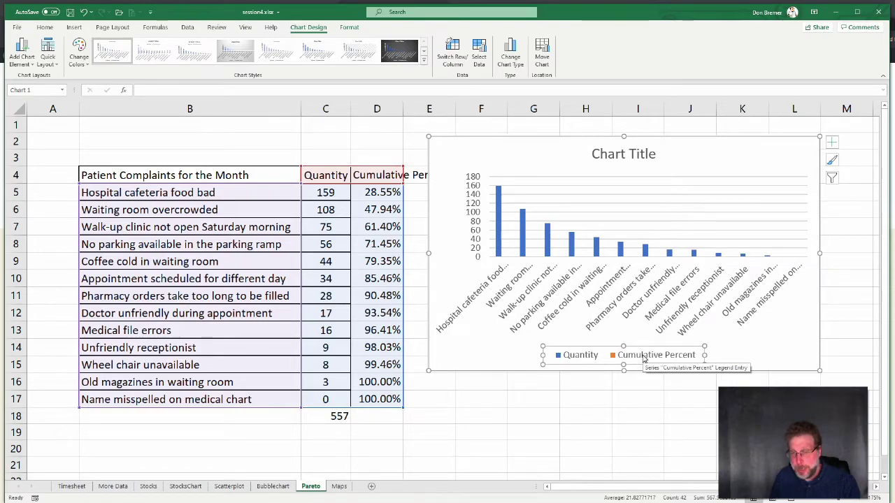
{"action": "left_click", "coordinate": [615, 355]}
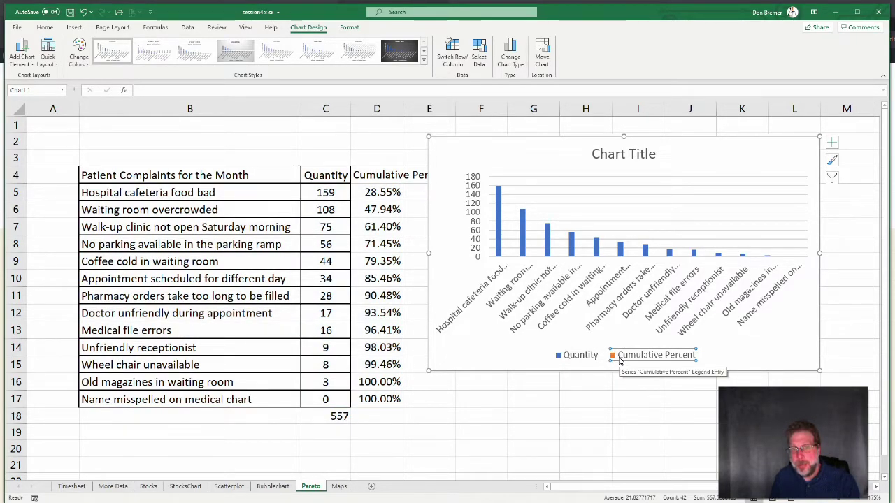
{"action": "right_click", "coordinate": [619, 359]}
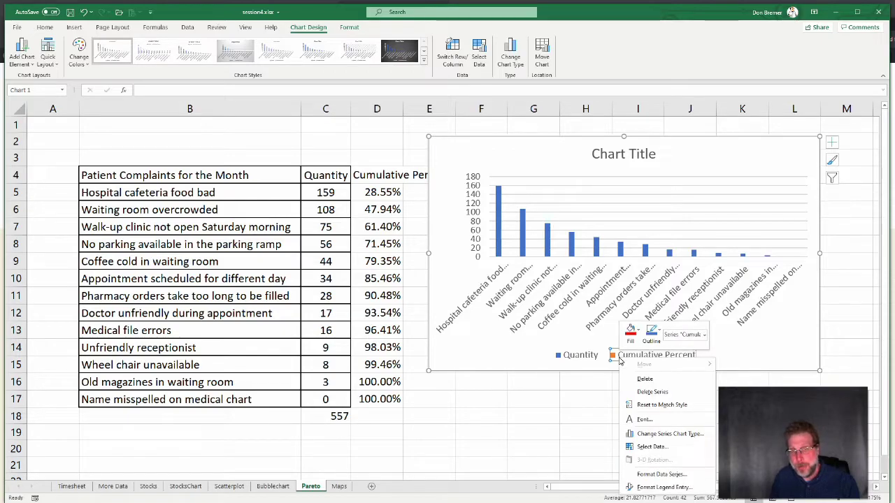
{"action": "left_click", "coordinate": [660, 474]}
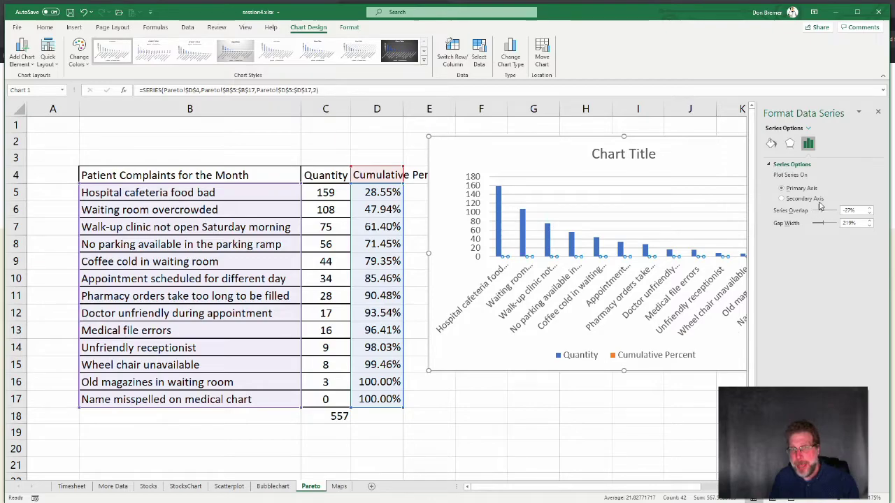
{"action": "left_click", "coordinate": [788, 199]}
{"action": "left_click_drag", "start_coordinate": [689, 159], "coordinate": [595, 154]}
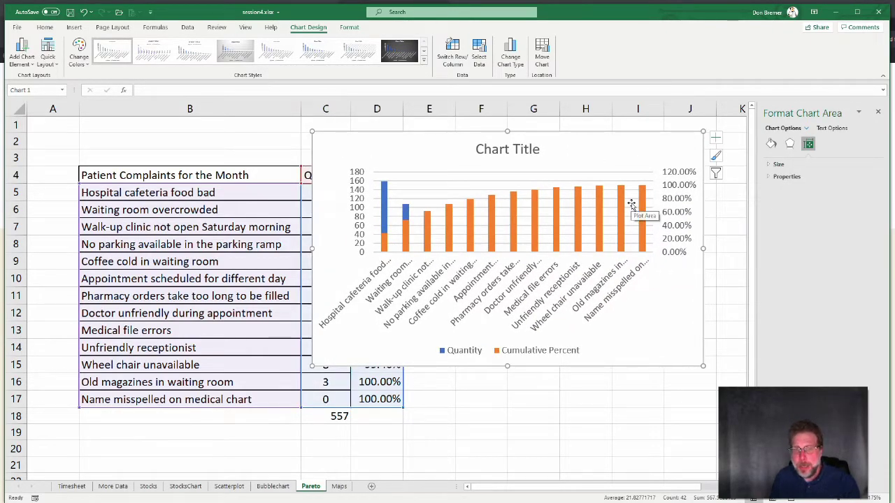
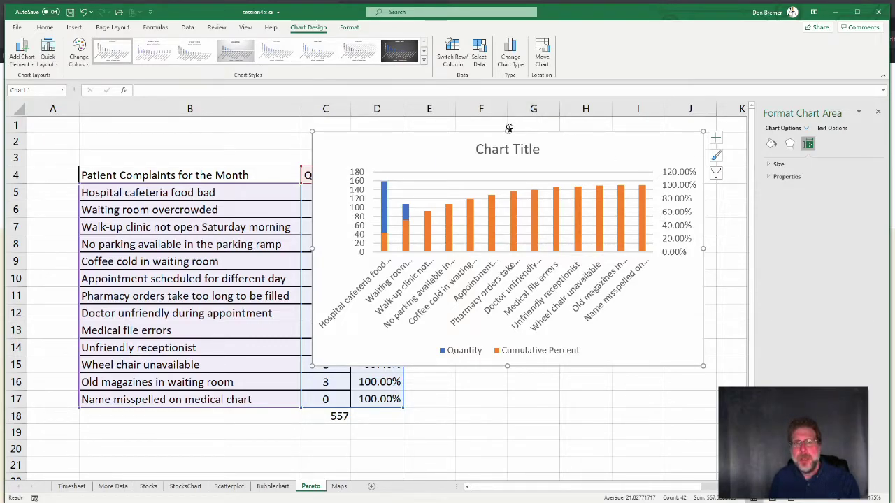
- Make the chart a combo: Quantity as columns, Cumulative Percent as a line on the secondary axis
{"action": "left_click", "coordinate": [512, 68]}
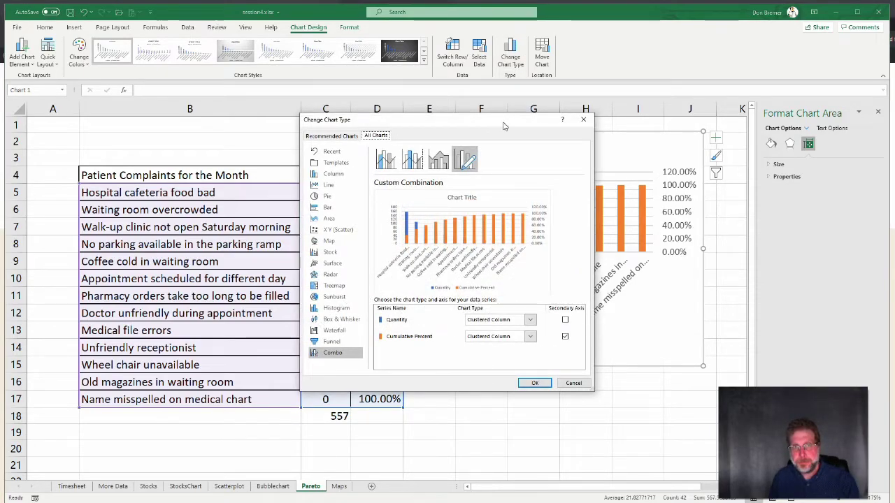
{"action": "left_click_drag", "start_coordinate": [503, 124], "coordinate": [472, 143]}
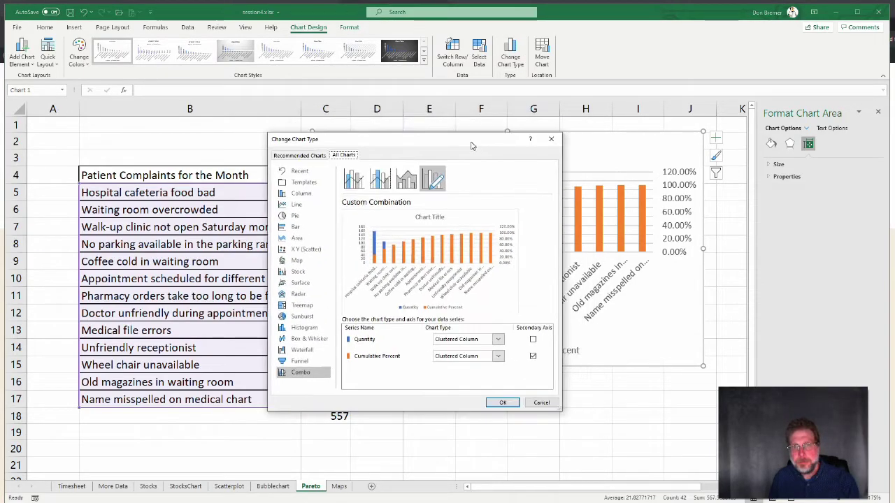
{"action": "left_click", "coordinate": [532, 356]}
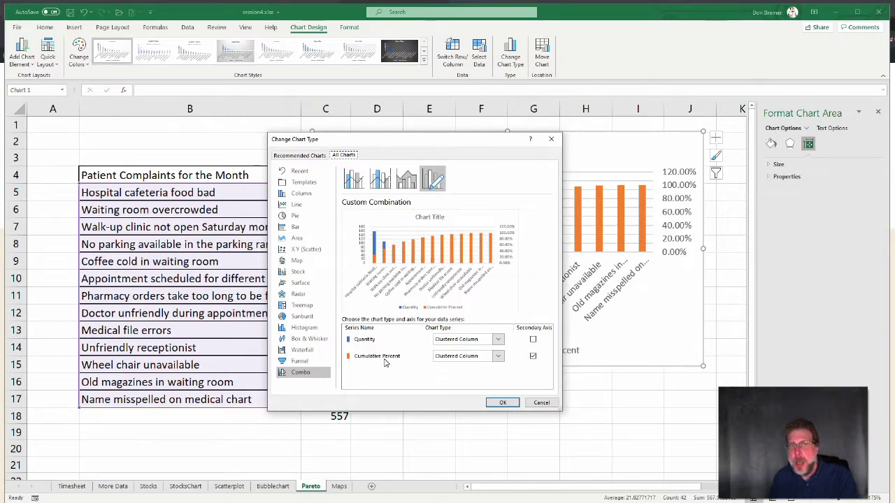
{"action": "left_click", "coordinate": [480, 359]}
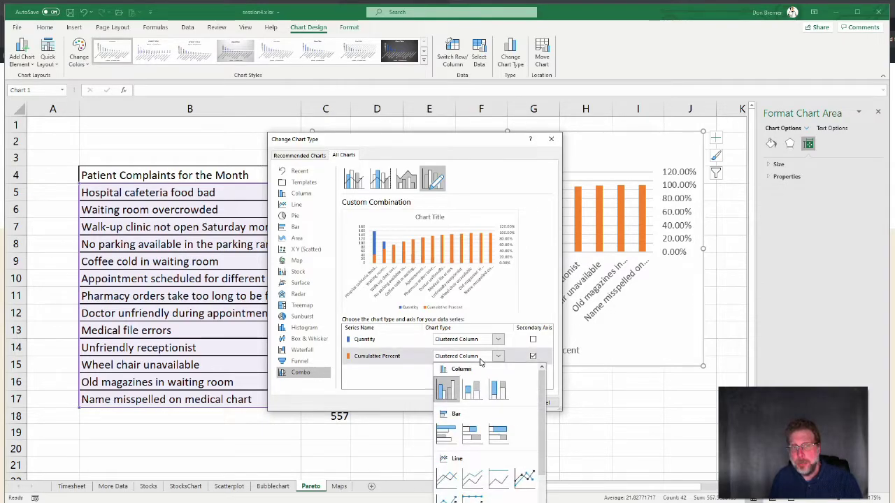
{"action": "left_click", "coordinate": [452, 477]}
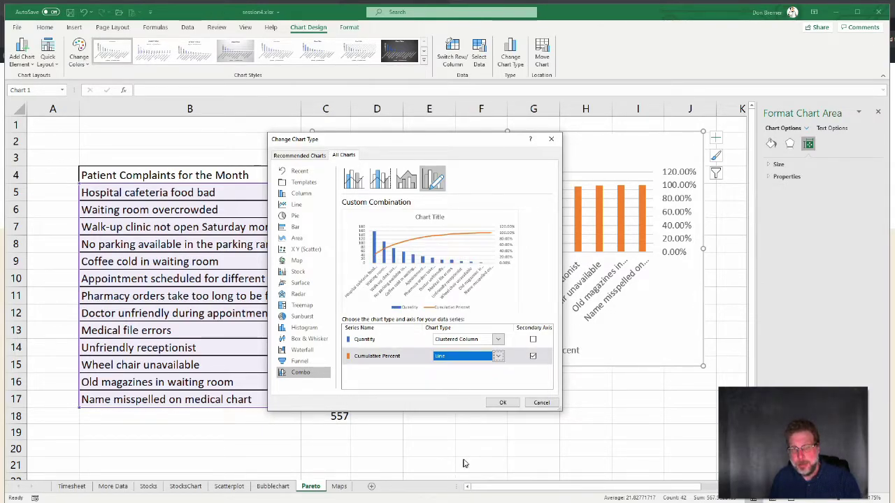
{"action": "left_click", "coordinate": [496, 404]}
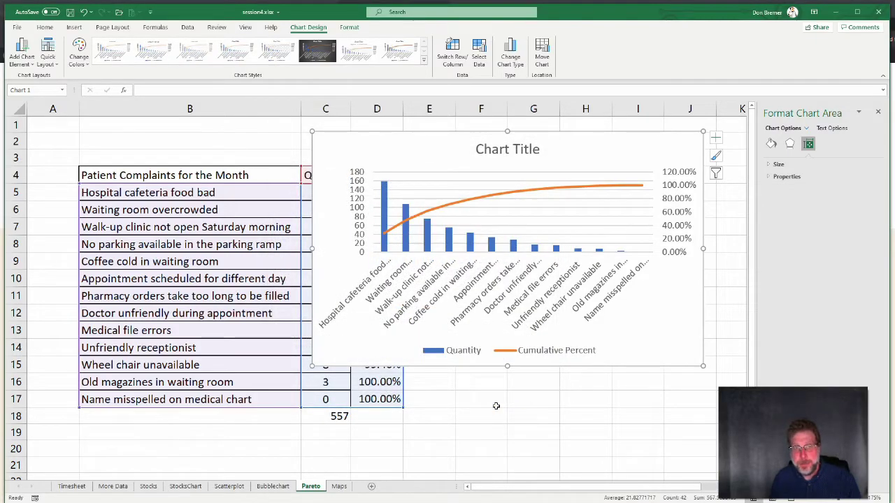
- Move the chart right beside the table, uncovering the Cumulative Percent values, and close the Format Chart Area pane
{"action": "left_click_drag", "start_coordinate": [653, 325], "coordinate": [676, 376]}
{"action": "scroll", "coordinate": [594, 429], "scroll_direction": "down", "scroll_amount": 2, "text": "ctrl"}
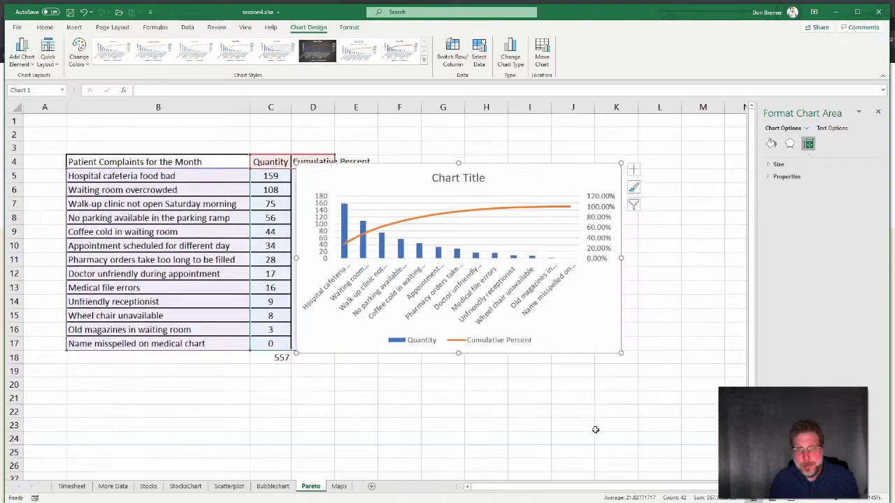
{"action": "left_click_drag", "start_coordinate": [590, 352], "coordinate": [643, 353]}
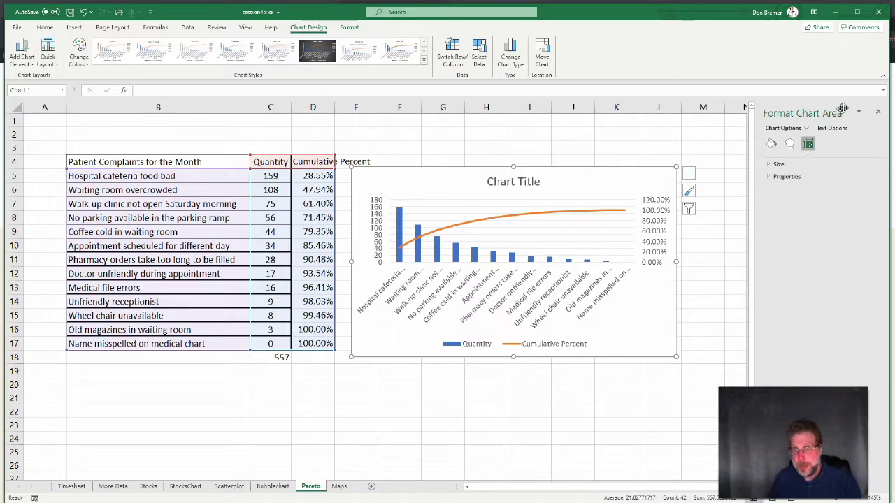
{"action": "left_click", "coordinate": [878, 111]}
{"action": "scroll", "coordinate": [662, 250], "scroll_direction": "up", "scroll_amount": 2, "text": "ctrl"}
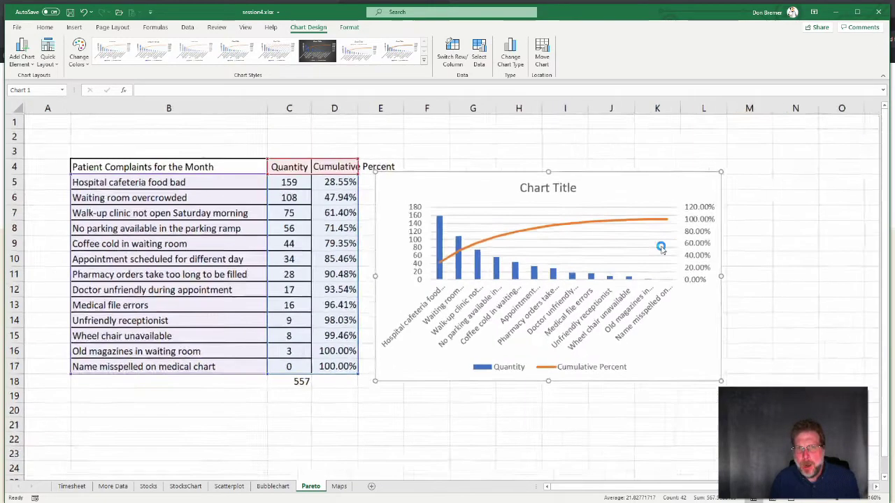
{"action": "left_click_drag", "start_coordinate": [659, 204], "coordinate": [689, 157]}
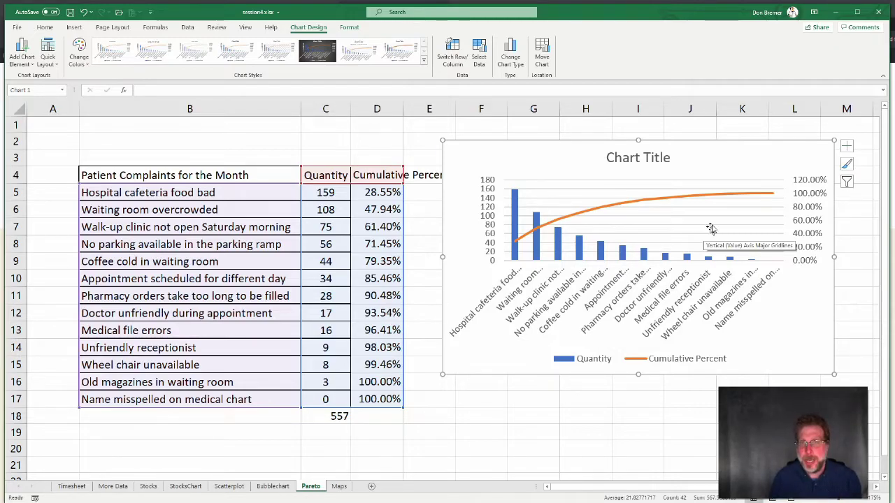
- Set the secondary percentage axis Maximum bound to 1.0 so it ends at 100%
{"action": "left_click", "coordinate": [795, 185]}
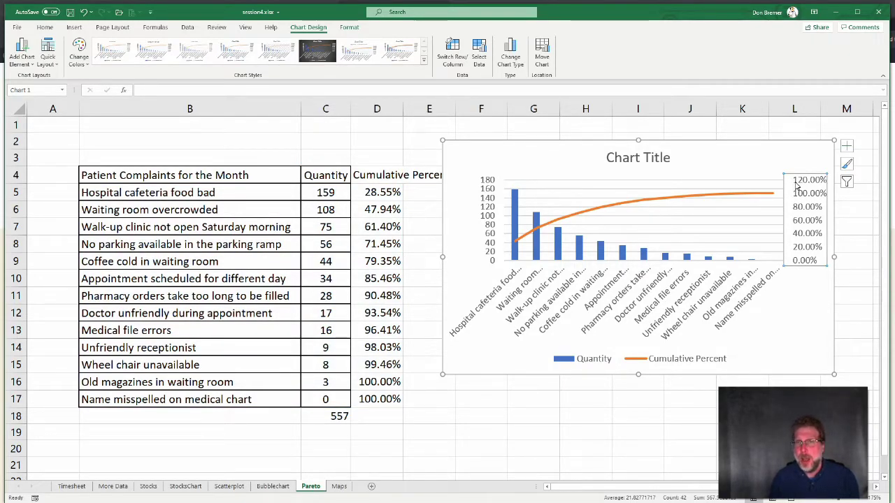
{"action": "right_click", "coordinate": [795, 185]}
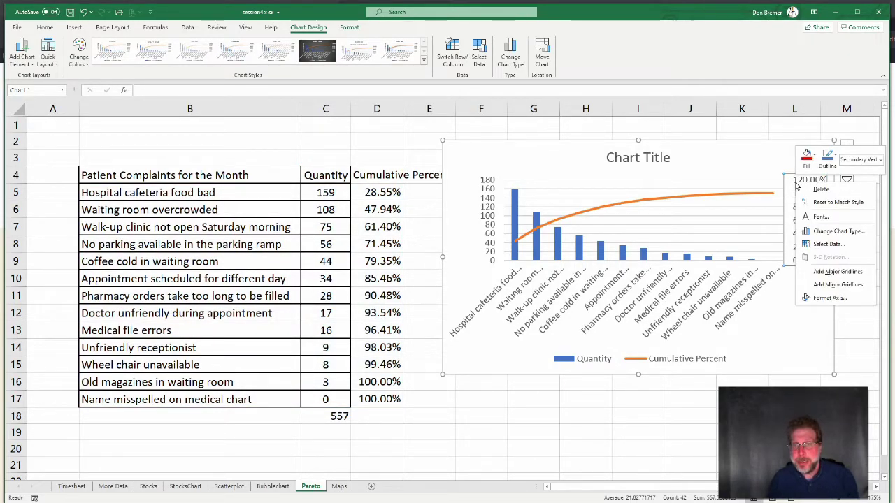
{"action": "left_click", "coordinate": [828, 298]}
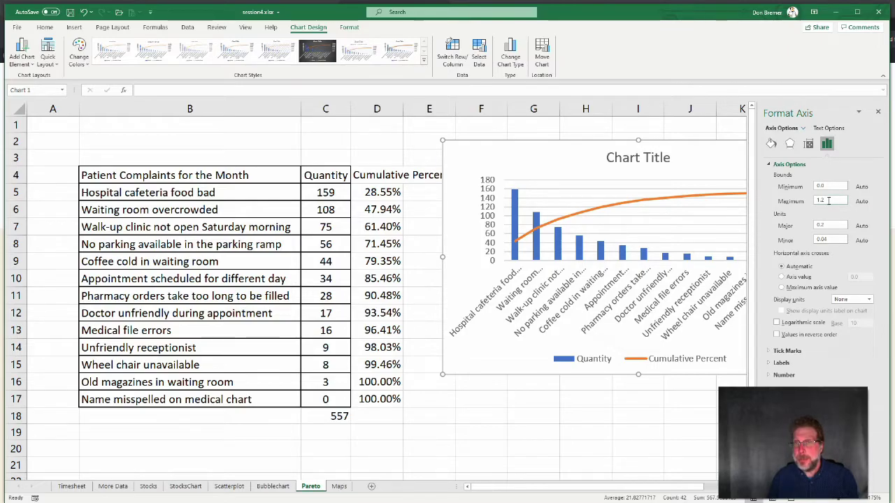
{"action": "left_click", "coordinate": [832, 200]}
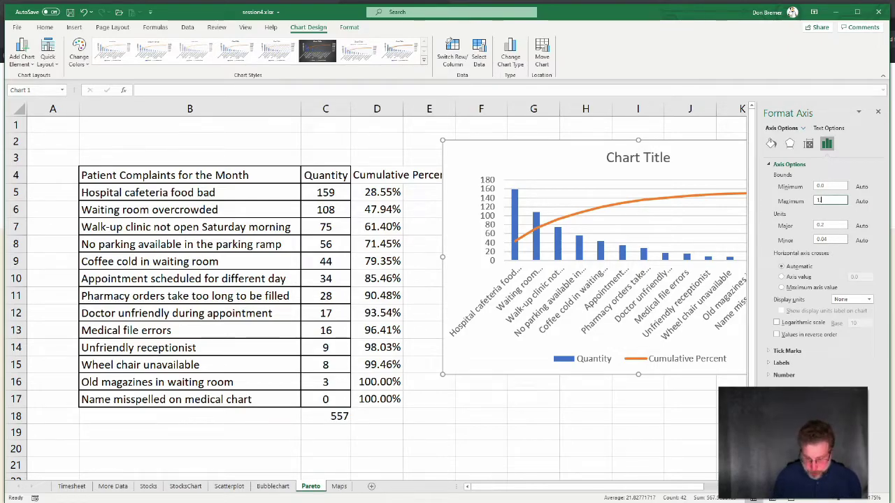
{"action": "type", "text": "1.0"}
{"action": "key", "text": "Return"}
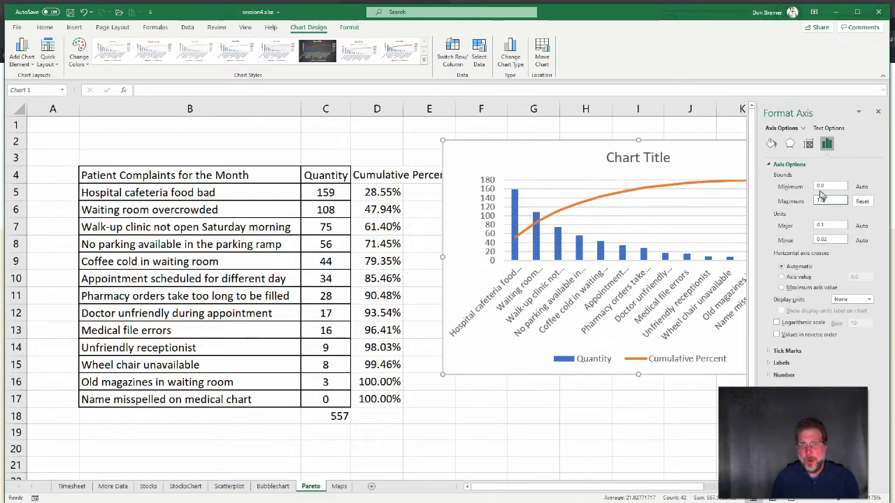
{"action": "left_click_drag", "start_coordinate": [744, 152], "coordinate": [631, 146]}
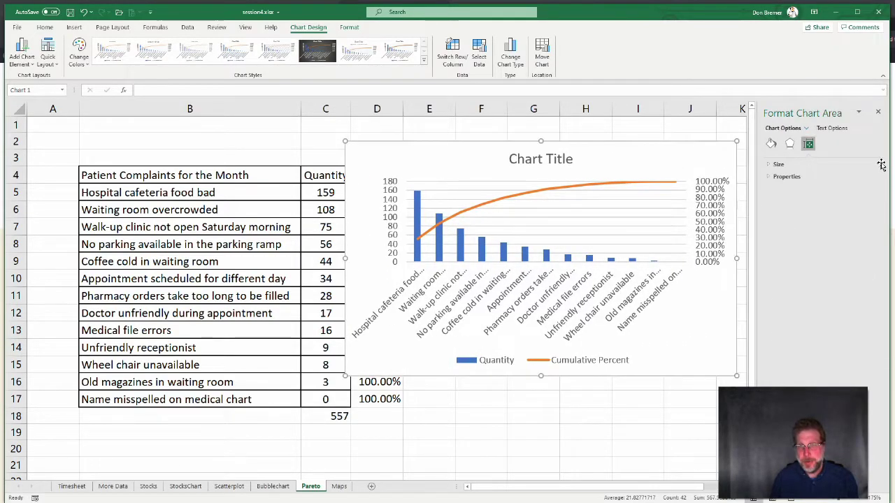
- Stretch the chart taller, close the Format pane, and place the chart right next to the table
{"action": "left_click", "coordinate": [723, 183]}
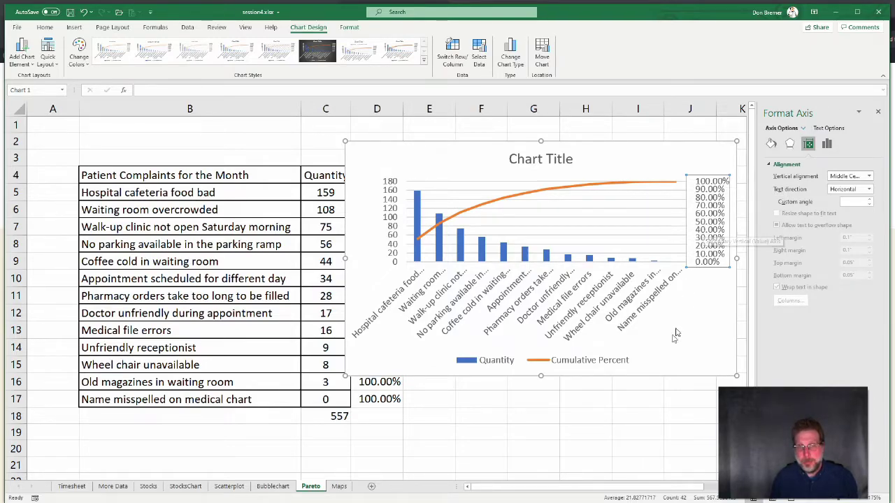
{"action": "left_click_drag", "start_coordinate": [541, 377], "coordinate": [540, 434]}
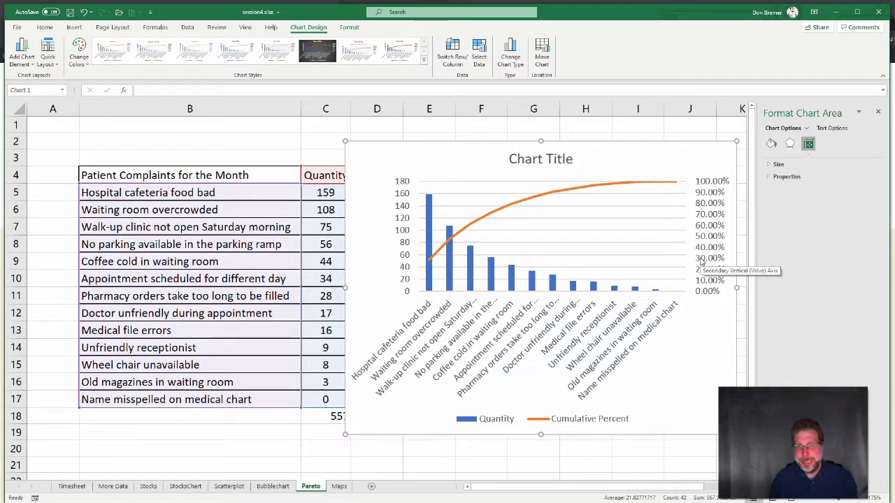
{"action": "left_click", "coordinate": [878, 112]}
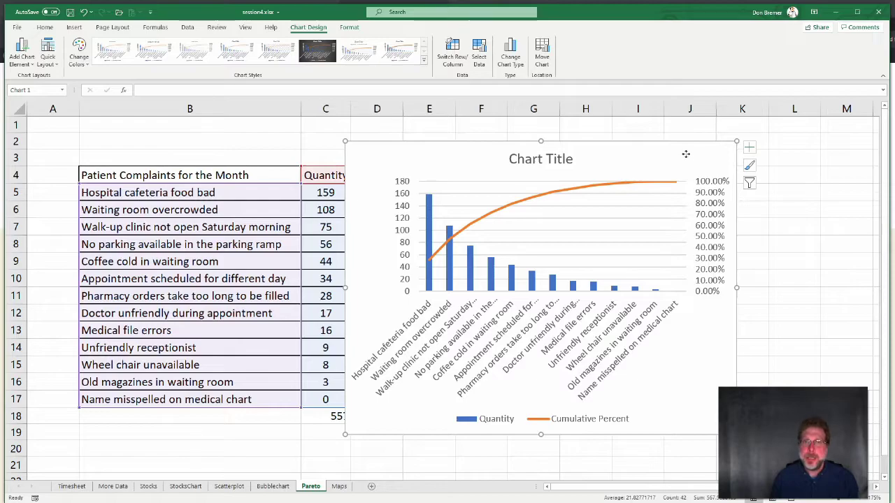
{"action": "left_click_drag", "start_coordinate": [686, 155], "coordinate": [745, 152]}
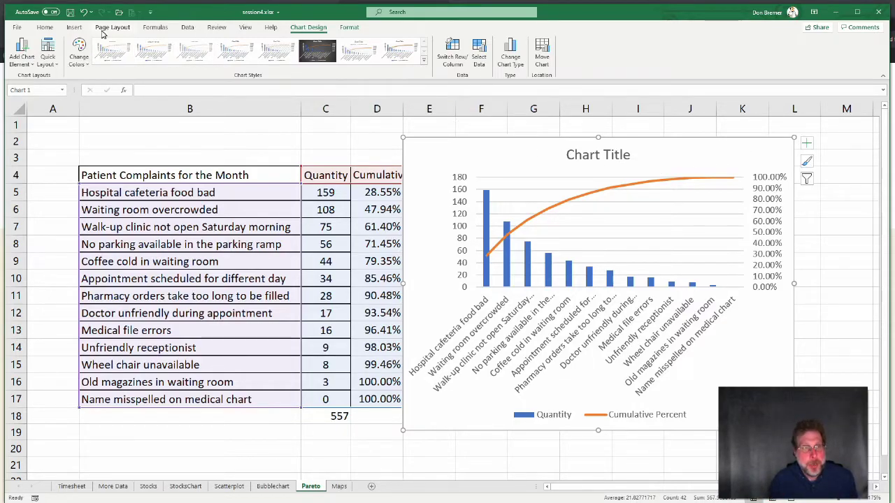
- Draw a straight line from the 80% axis mark to the curve, then one straight down to the axis
{"action": "left_click", "coordinate": [73, 26]}
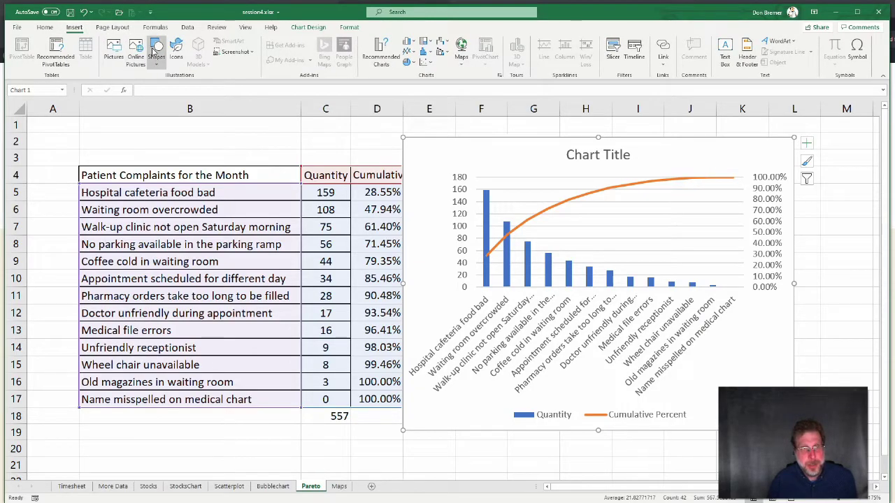
{"action": "left_click", "coordinate": [154, 50]}
{"action": "left_click", "coordinate": [169, 84]}
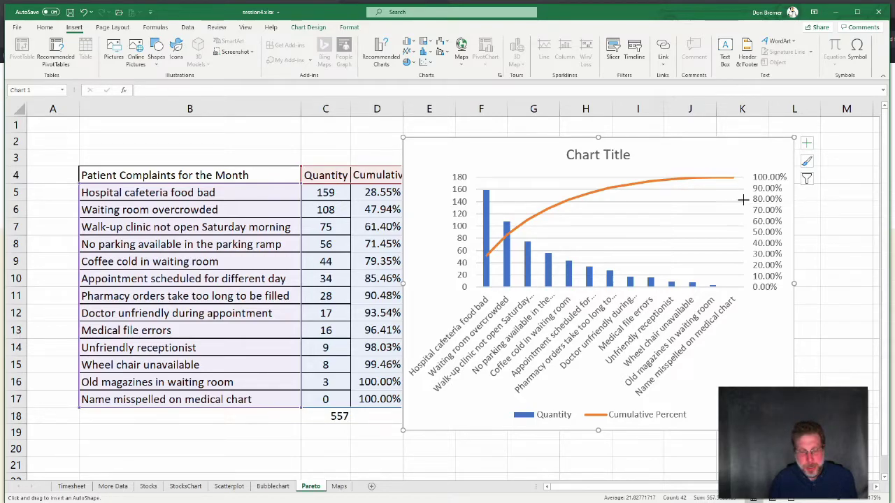
{"action": "left_click_drag", "start_coordinate": [744, 200], "coordinate": [688, 209]}
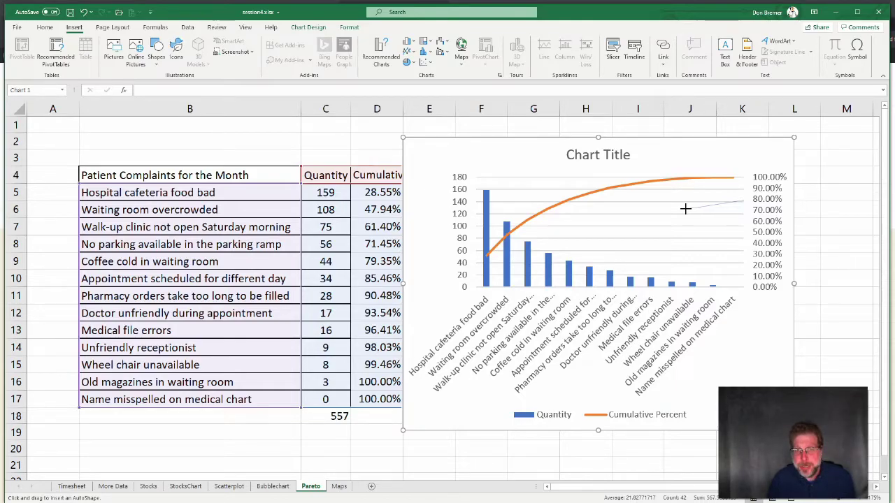
{"action": "mouse_move", "coordinate": [685, 209]}
{"action": "left_mouse_down"}
{"action": "mouse_move", "coordinate": [668, 196]}
{"action": "mouse_move", "coordinate": [638, 206]}
{"action": "mouse_move", "coordinate": [570, 201]}
{"action": "left_mouse_up"}
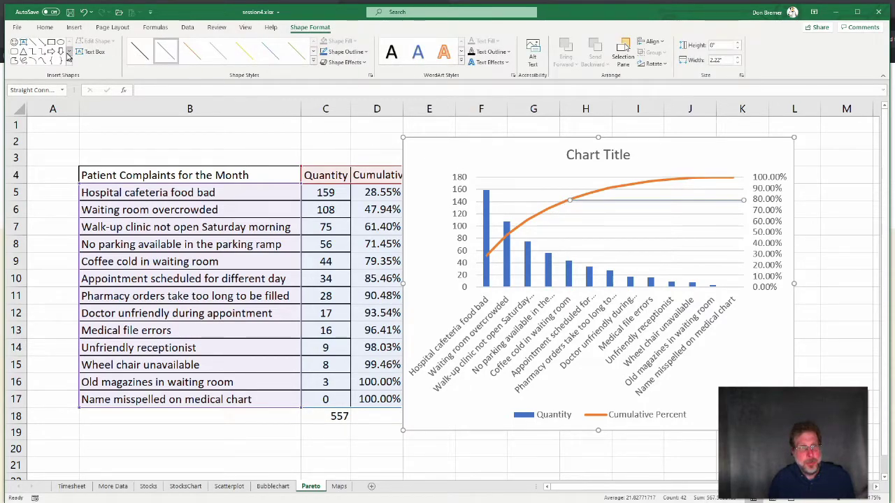
{"action": "left_click", "coordinate": [41, 43]}
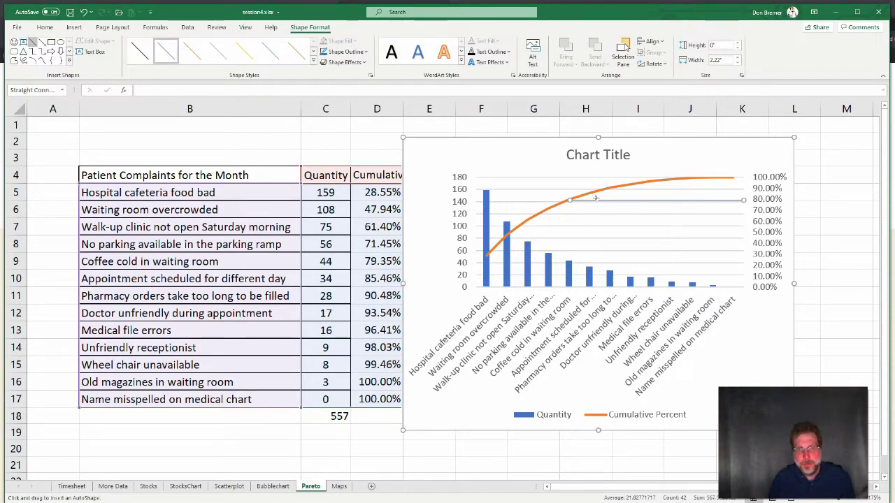
{"action": "left_click_drag", "start_coordinate": [569, 200], "coordinate": [565, 287]}
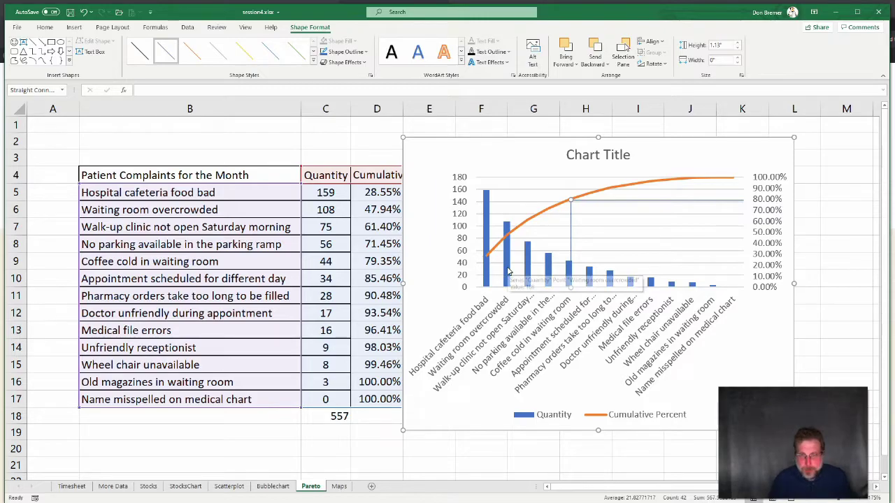
- Switch to the Maps sheet of county populations and bring up the Insert ribbon
{"action": "left_click", "coordinate": [339, 486]}
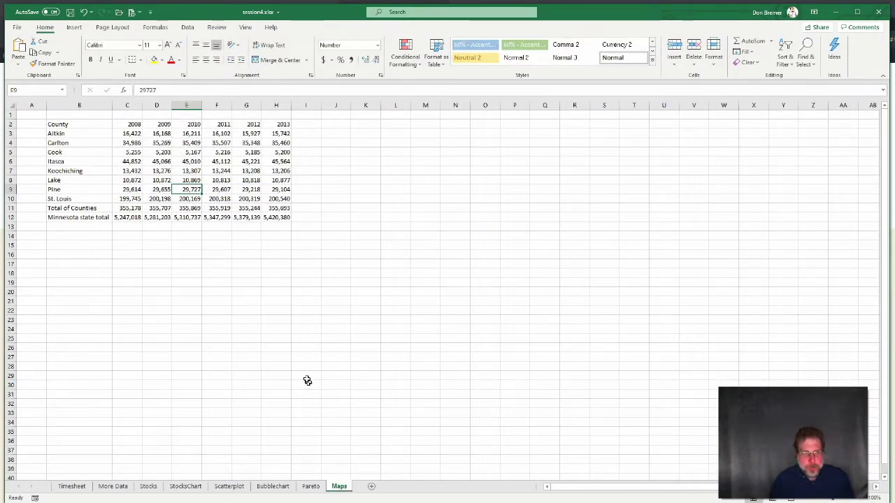
{"action": "scroll", "coordinate": [305, 377], "scroll_direction": "up", "scroll_amount": 5}
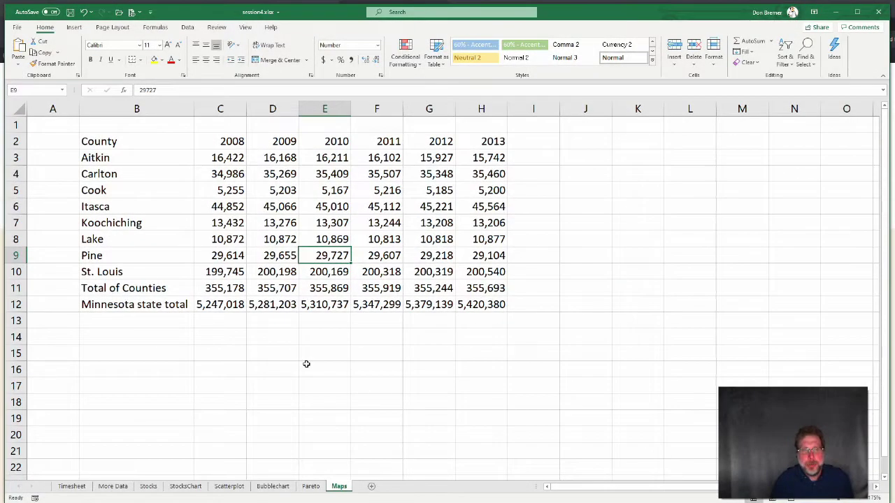
{"action": "scroll", "coordinate": [306, 364], "scroll_direction": "up", "scroll_amount": 2}
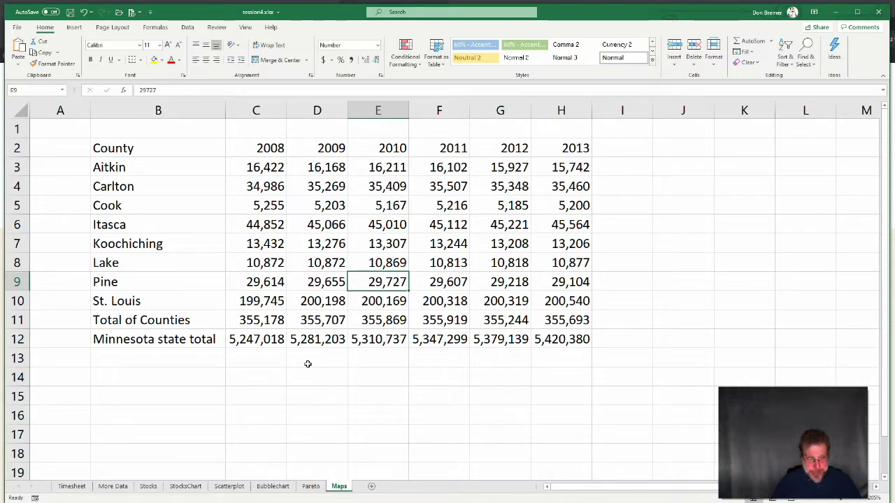
{"action": "left_click", "coordinate": [74, 28]}
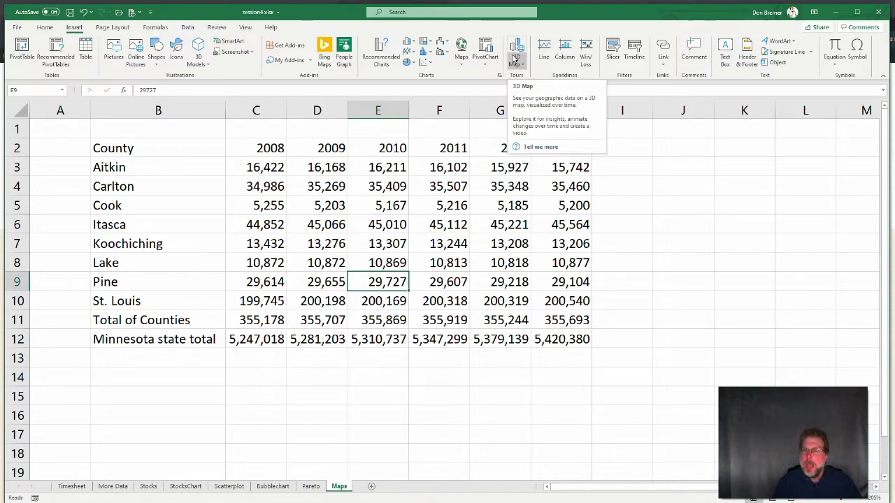
- Look over the Aitkin, Lake and St. Louis county cells, ending back on Aitkin
{"action": "left_click", "coordinate": [150, 171]}
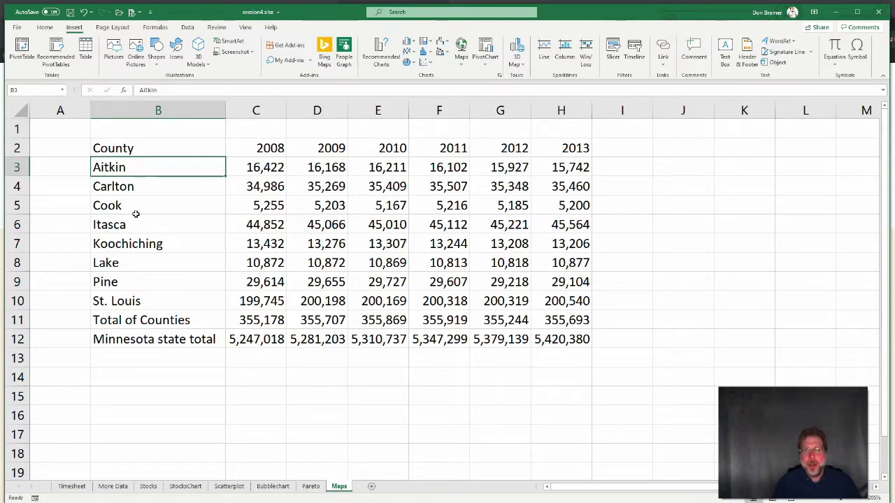
{"action": "left_click", "coordinate": [127, 269]}
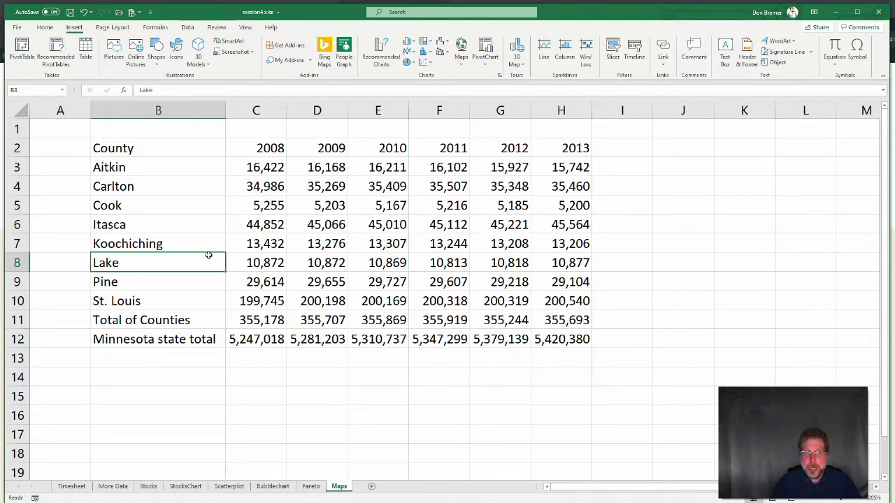
{"action": "left_click", "coordinate": [175, 302]}
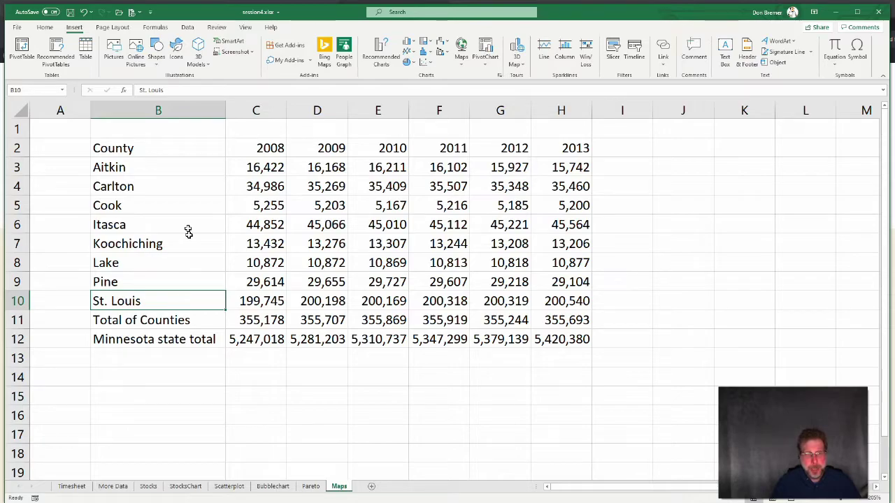
{"action": "left_click", "coordinate": [138, 166]}
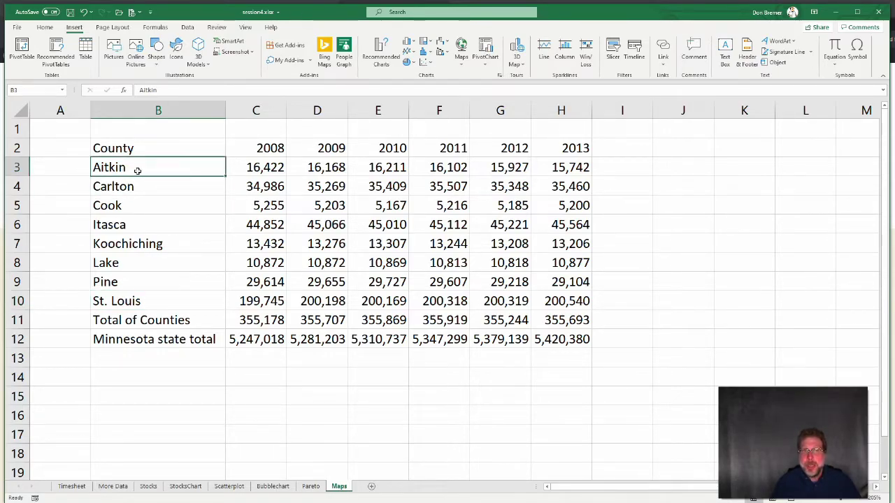
- Append ', MN' to the Aitkin, Carlton and Cook county names
{"action": "left_click", "coordinate": [194, 86]}
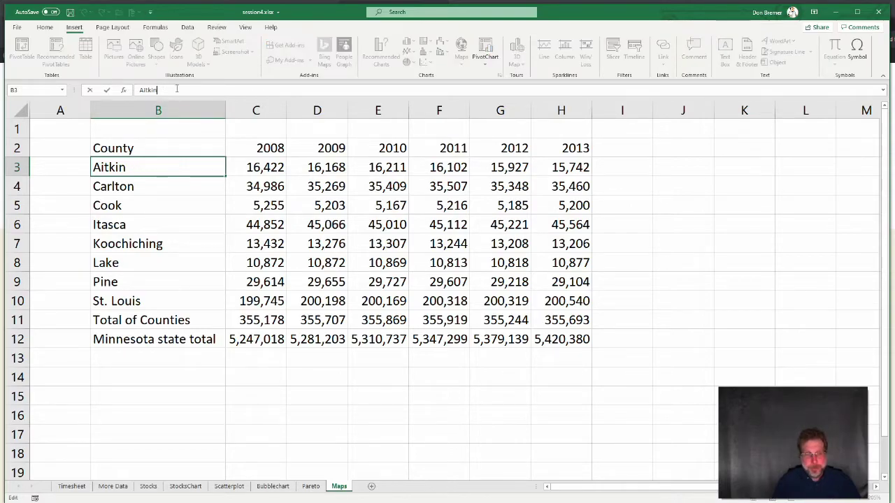
{"action": "type", "text": "m"}
{"action": "key", "text": "BackSpace"}
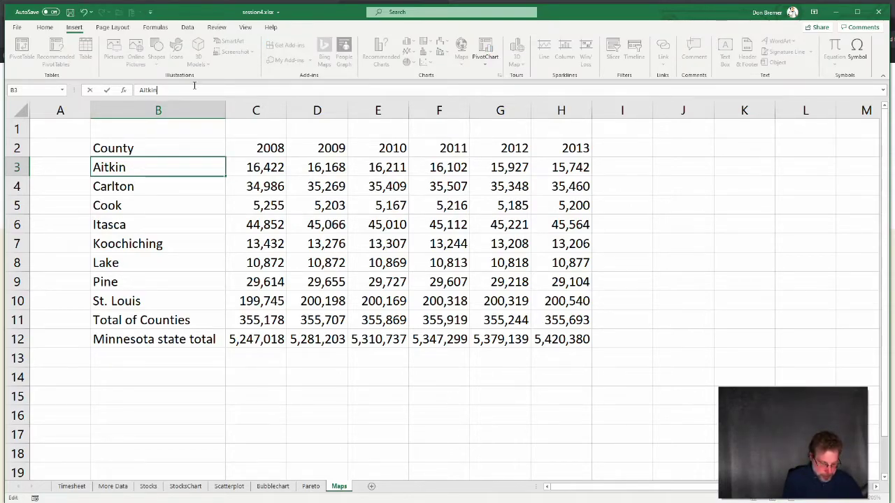
{"action": "type", "text": ", MN"}
{"action": "key", "text": "ctrl+shift+Left"}
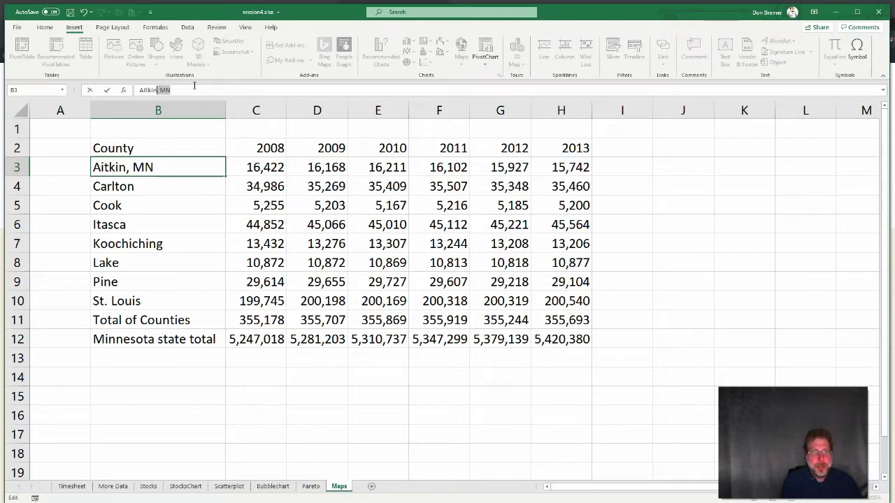
{"action": "left_click", "coordinate": [148, 190]}
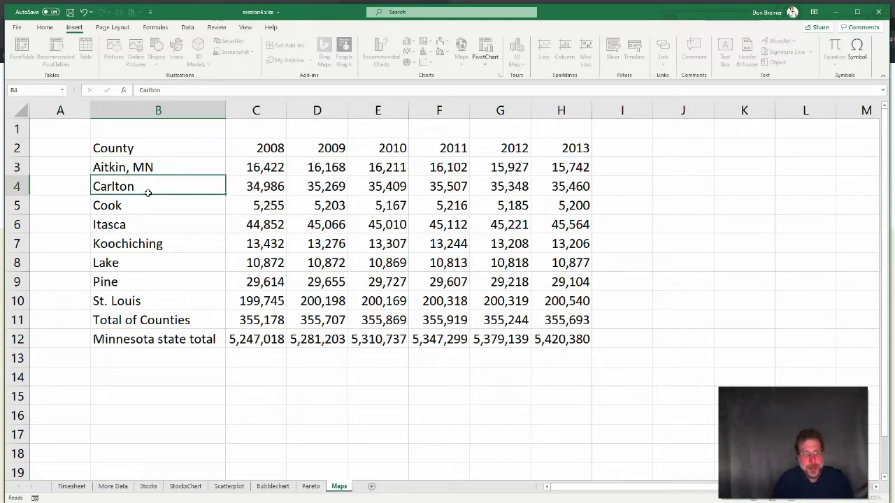
{"action": "key", "text": "F2"}
{"action": "type", "text": ", MN"}
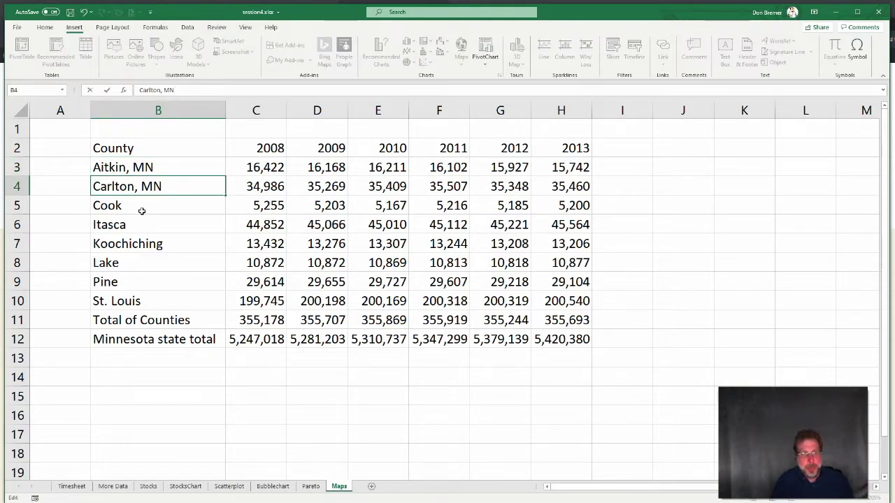
{"action": "key", "text": "Return"}
{"action": "left_click", "coordinate": [184, 91]}
{"action": "type", "text": ", MN"}
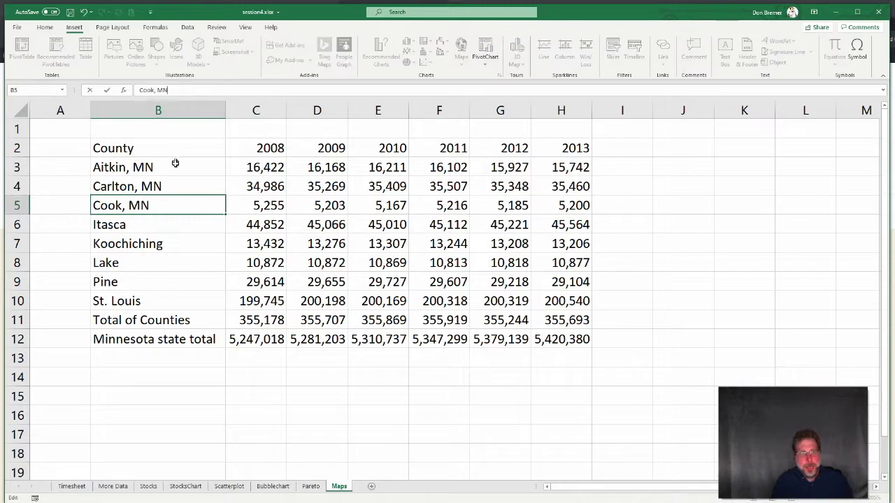
{"action": "left_click", "coordinate": [155, 222]}
- Append ', MN' to Itasca, Koochiching, Lake, Pine and St. Louis
{"action": "left_click", "coordinate": [185, 85]}
{"action": "key", "text": "Return"}
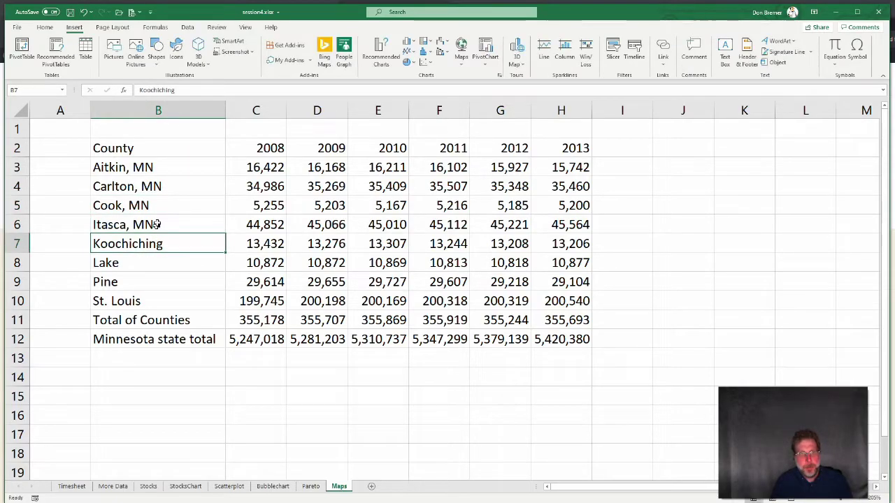
{"action": "double_click", "coordinate": [172, 250]}
{"action": "type", "text": ", MN"}
{"action": "key", "text": "Return"}
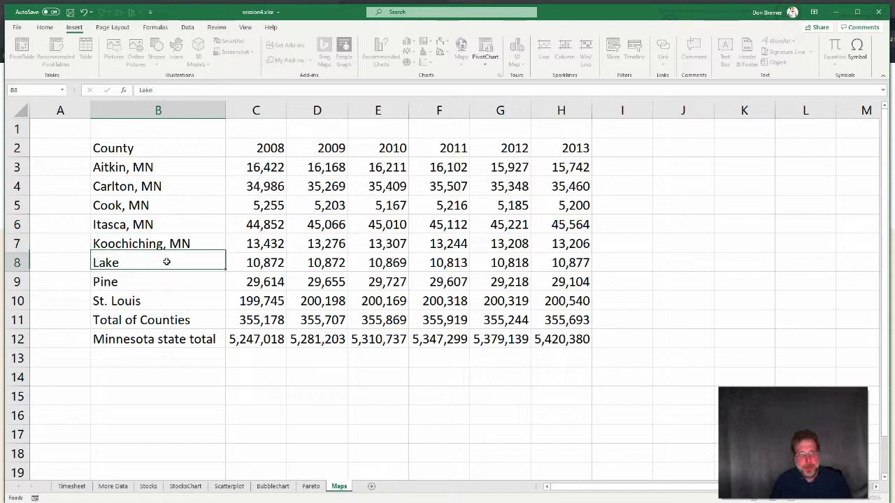
{"action": "double_click", "coordinate": [174, 262]}
{"action": "type", "text": ", MN"}
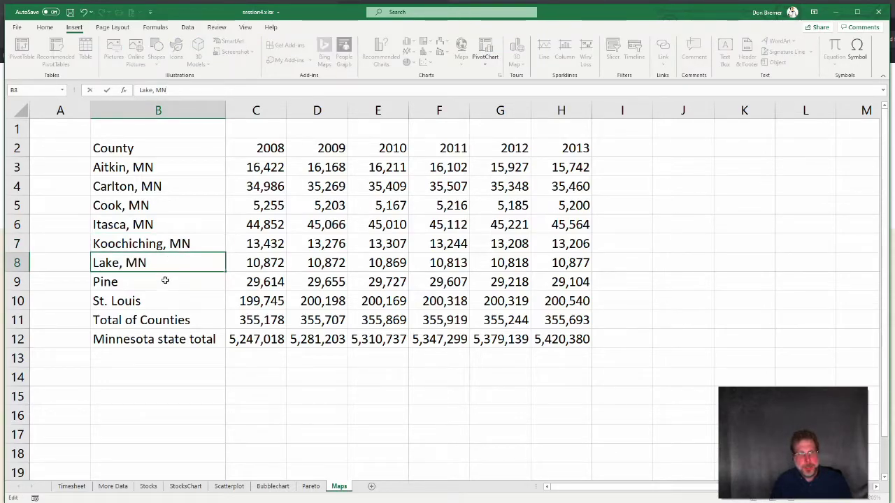
{"action": "key", "text": "Return"}
{"action": "double_click", "coordinate": [165, 281]}
{"action": "type", "text": ", MN"}
{"action": "key", "text": "Return"}
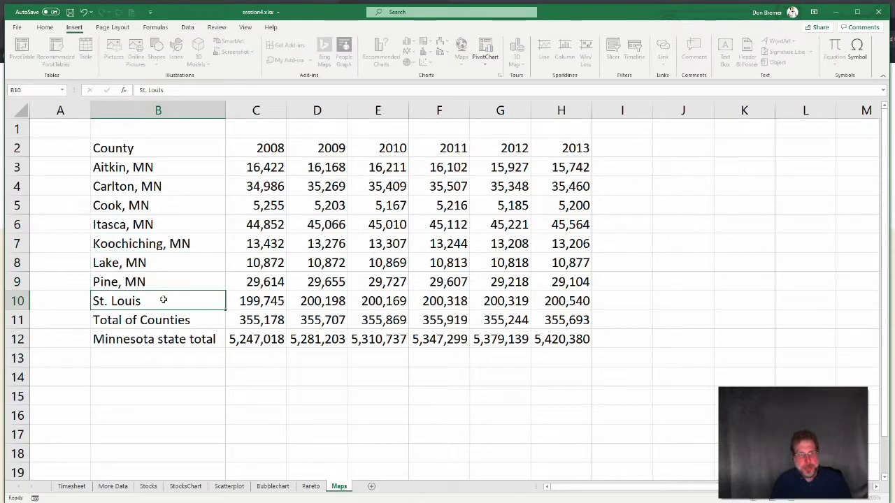
{"action": "double_click", "coordinate": [163, 300]}
{"action": "type", "text": ", MN"}
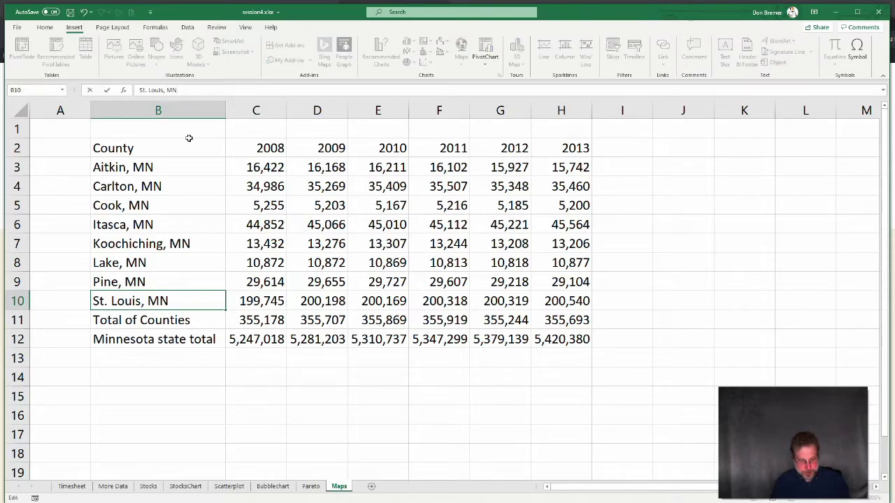
{"action": "key", "text": "Return"}
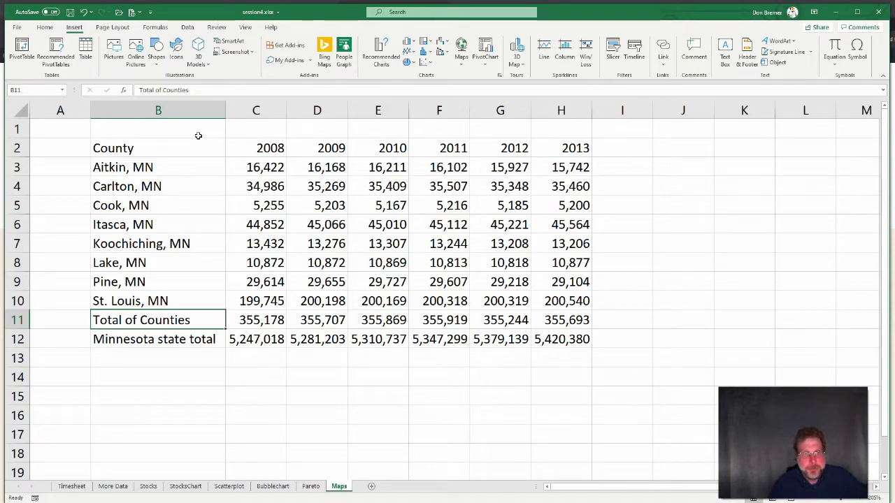
- Select the county data B2:H10 and open it in a new 3D Maps tour
{"action": "left_click_drag", "start_coordinate": [122, 147], "coordinate": [543, 302]}
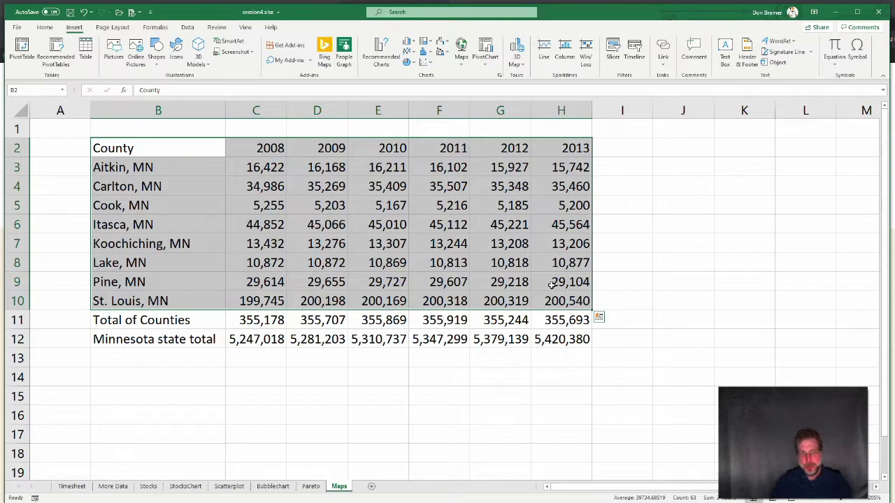
{"action": "left_click", "coordinate": [520, 65]}
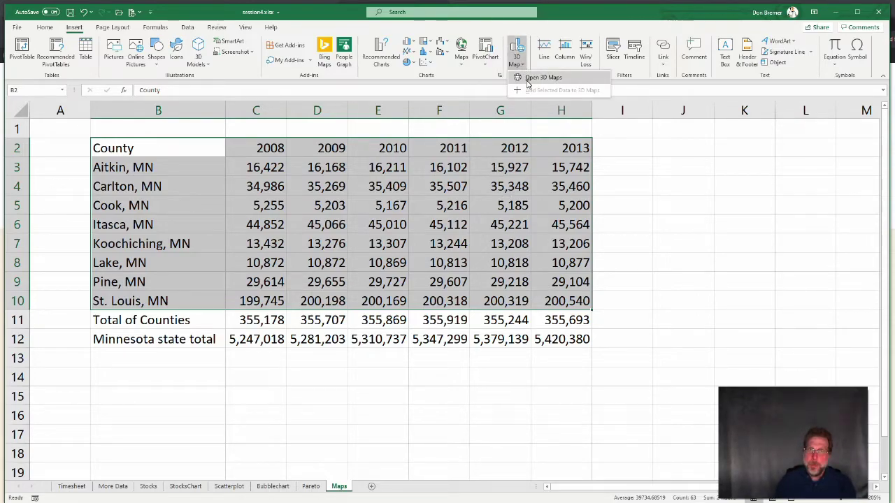
{"action": "left_click", "coordinate": [539, 77]}
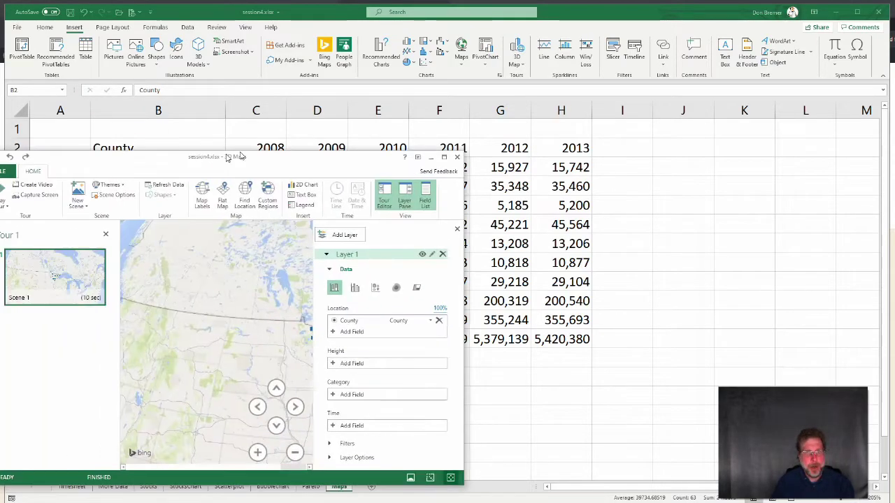
- Maximize the 3D Maps window and zoom the map onto the northeast Minnesota county points
{"action": "left_click_drag", "start_coordinate": [231, 169], "coordinate": [246, 9]}
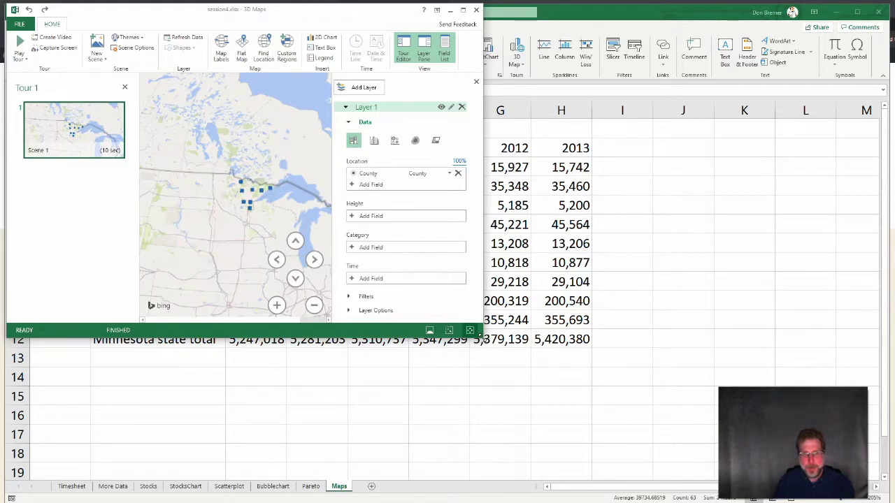
{"action": "left_click_drag", "start_coordinate": [478, 335], "coordinate": [884, 502]}
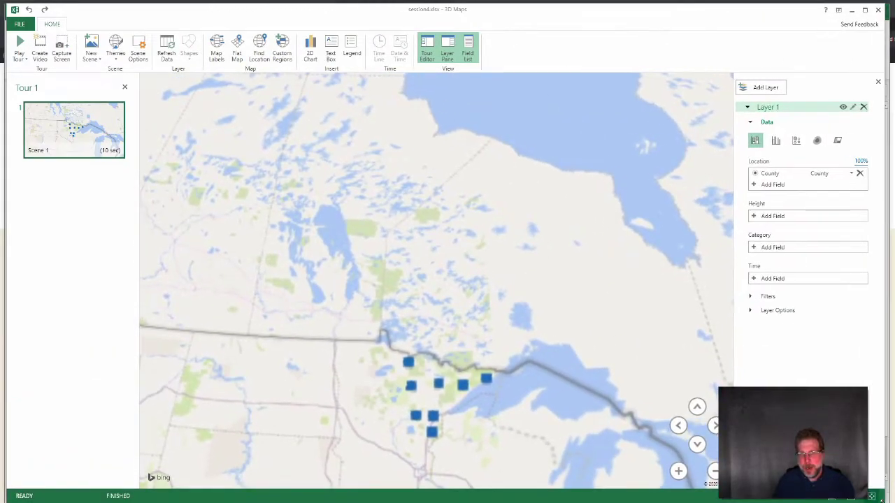
{"action": "scroll", "coordinate": [429, 277], "scroll_direction": "down", "scroll_amount": 3}
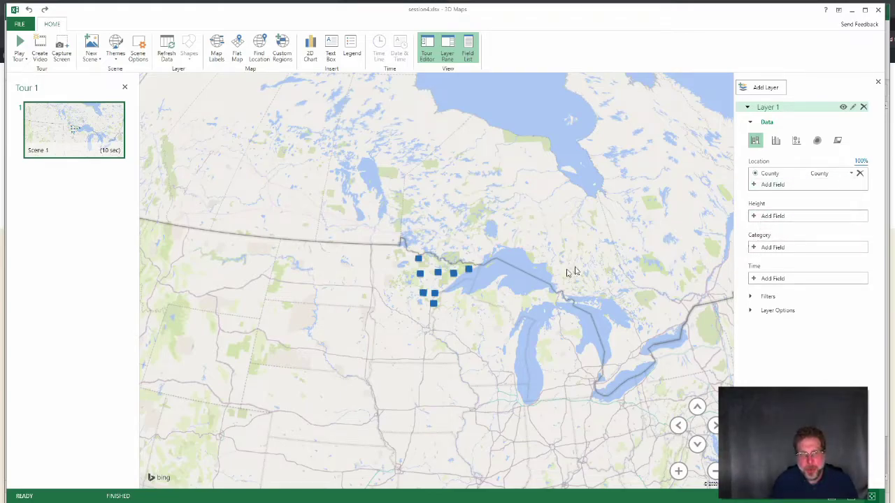
{"action": "scroll", "coordinate": [433, 287], "scroll_direction": "up", "scroll_amount": 3}
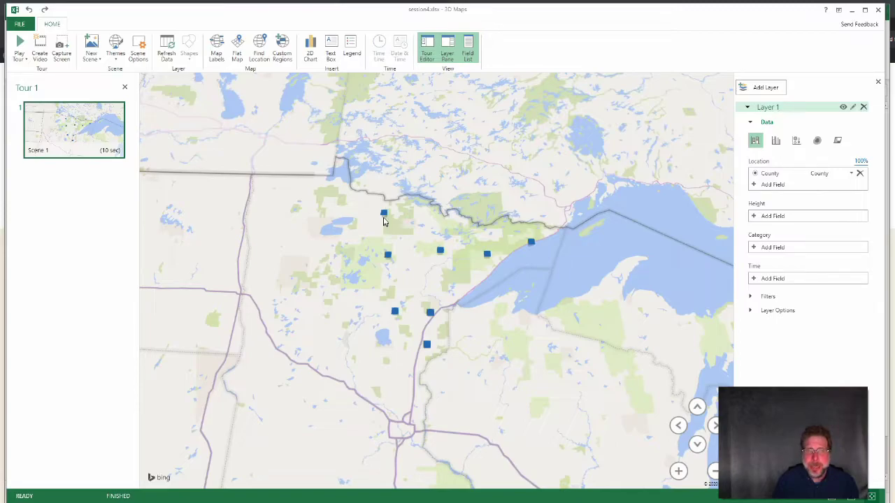
- Try clustered column, bubble and heat map layer types, then switch the layer to Region shading
{"action": "left_click", "coordinate": [775, 140]}
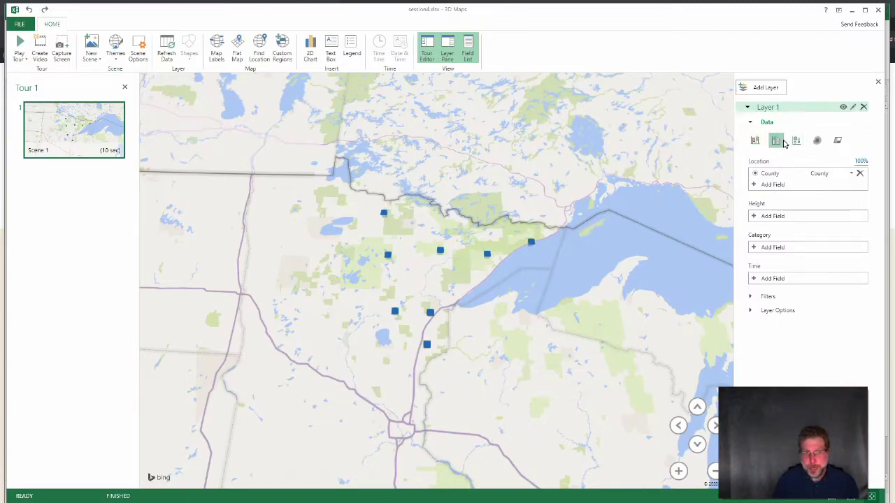
{"action": "left_click", "coordinate": [796, 141]}
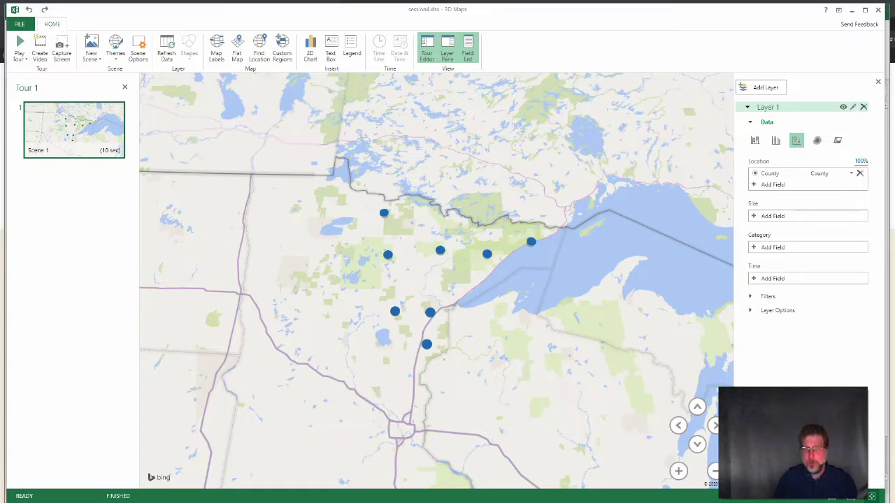
{"action": "left_click", "coordinate": [817, 142]}
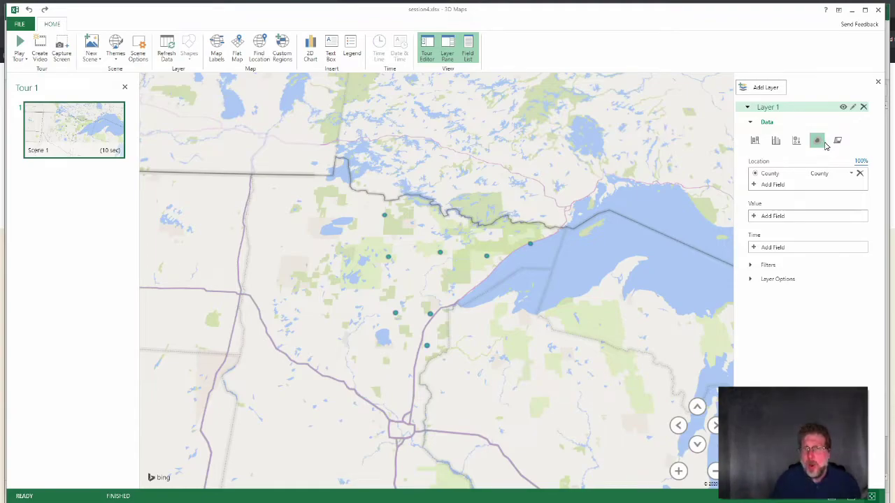
{"action": "left_click", "coordinate": [837, 142]}
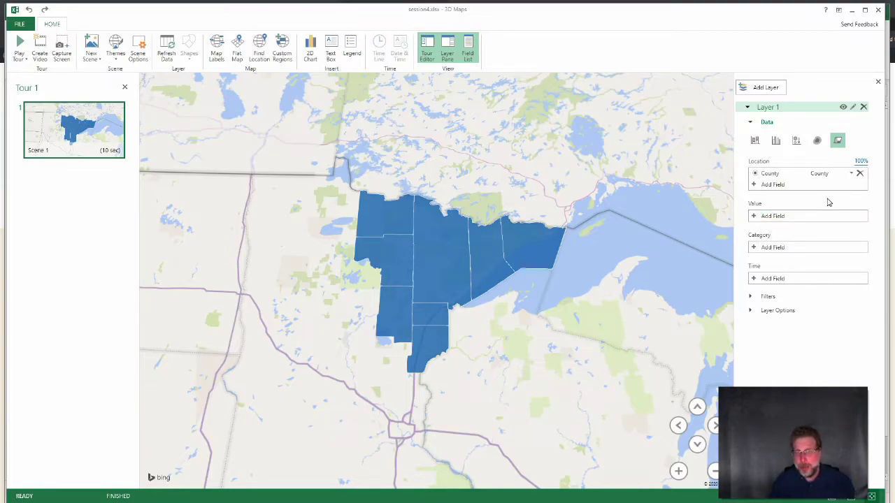
- Shade the counties by 2008 population and check the Koochiching and Itasca values
{"action": "left_click", "coordinate": [789, 217]}
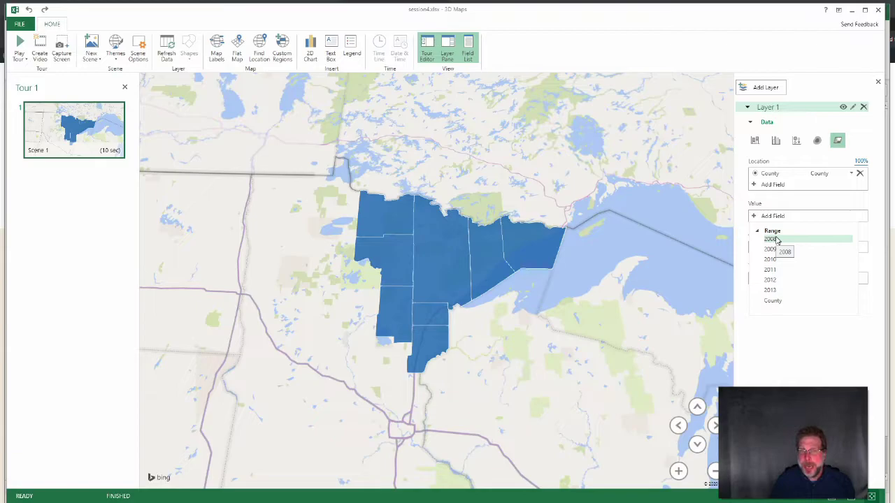
{"action": "left_click", "coordinate": [773, 240]}
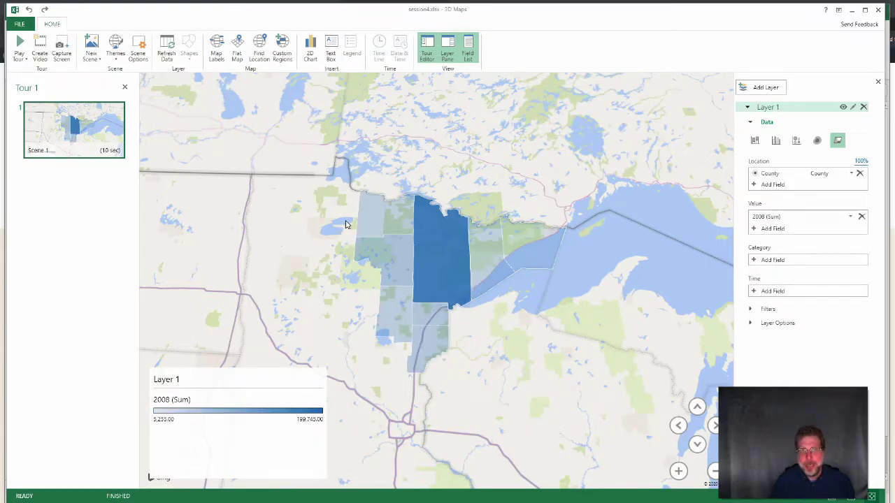
{"action": "left_click", "coordinate": [366, 222]}
{"action": "left_click", "coordinate": [363, 256]}
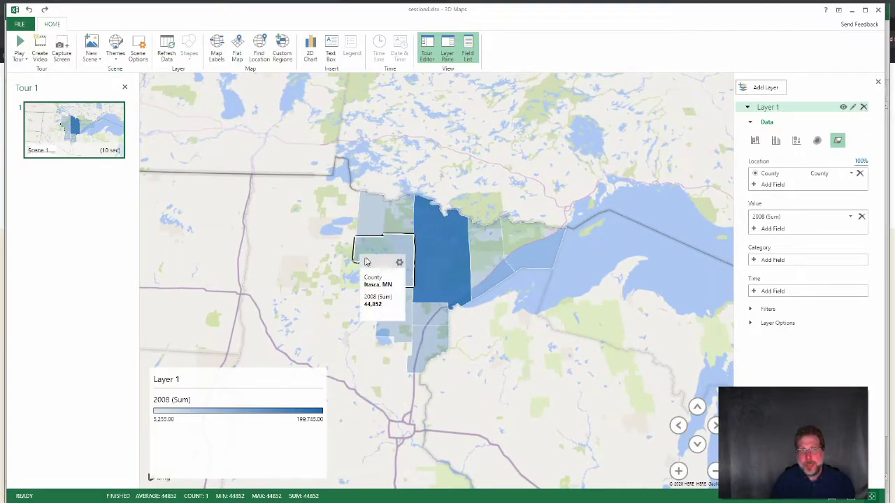
- Check the 2008 populations of Cook, Lake, Carlton and St. Louis, then clear the selection
{"action": "left_click", "coordinate": [537, 253]}
{"action": "left_click", "coordinate": [487, 262]}
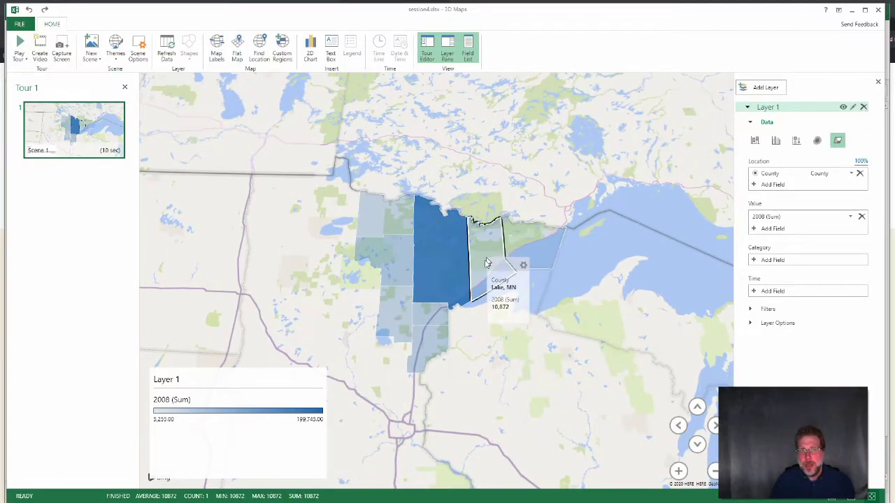
{"action": "left_click", "coordinate": [439, 322]}
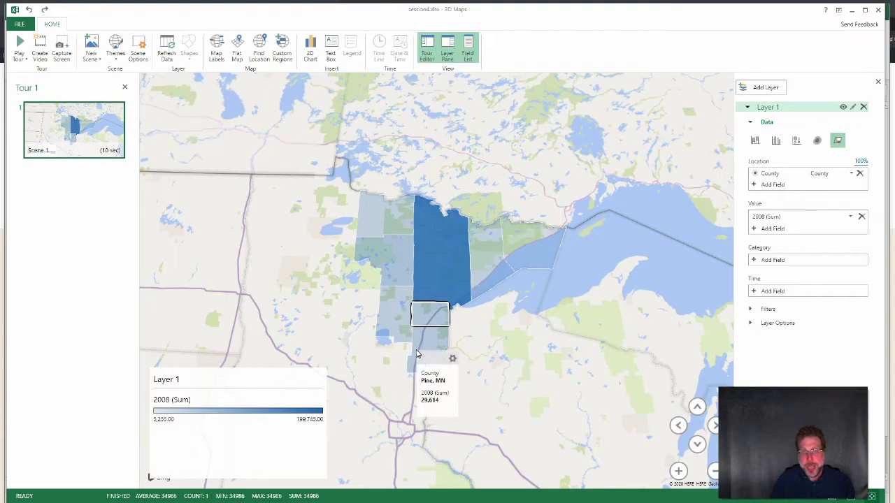
{"action": "left_click", "coordinate": [452, 285]}
{"action": "left_click", "coordinate": [514, 388]}
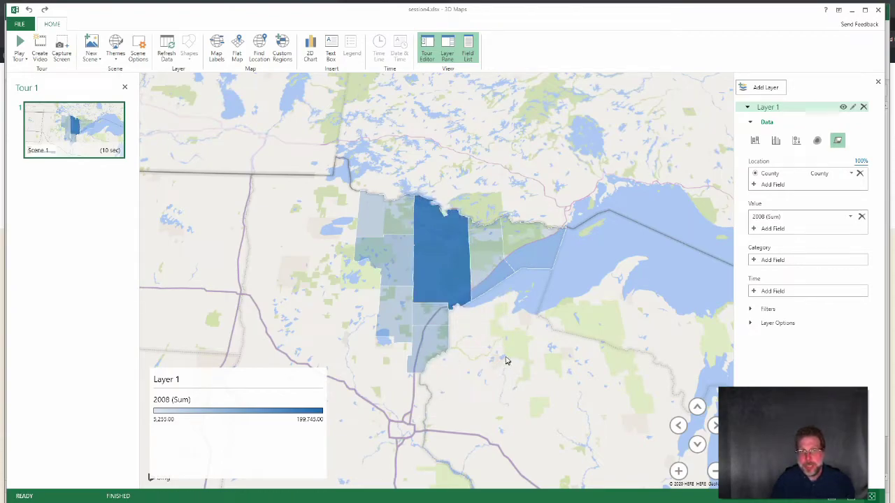
{"action": "mouse_move", "coordinate": [430, 243]}
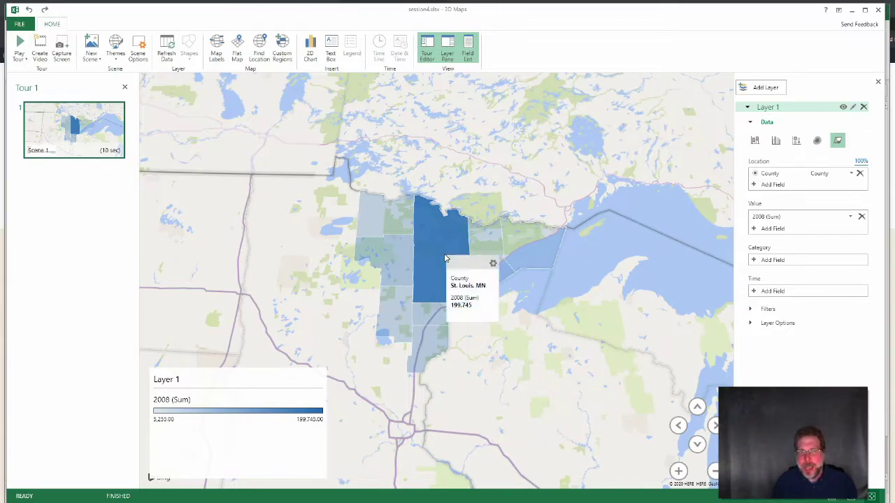
{"action": "mouse_move", "coordinate": [475, 225]}
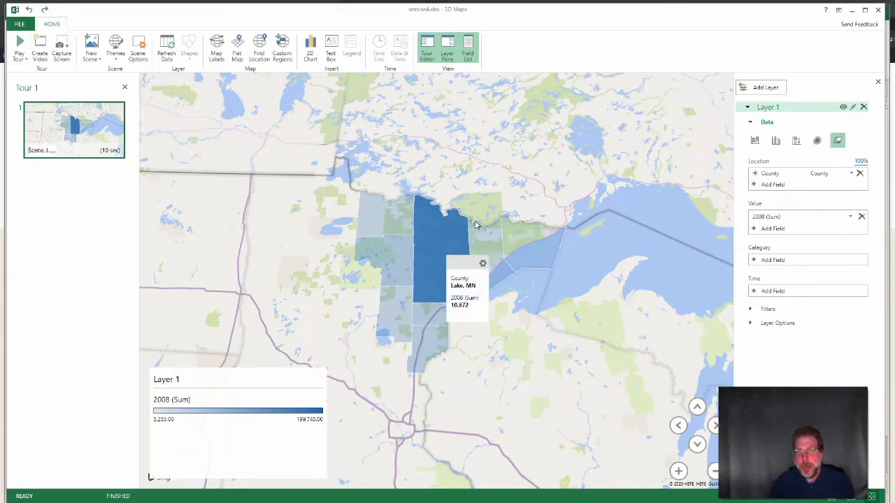
{"action": "left_click", "coordinate": [743, 87]}
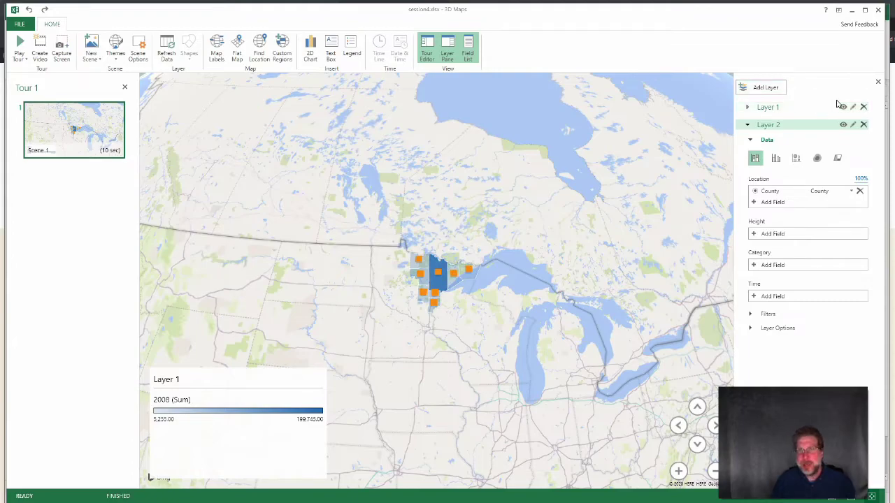
{"action": "left_click", "coordinate": [863, 124]}
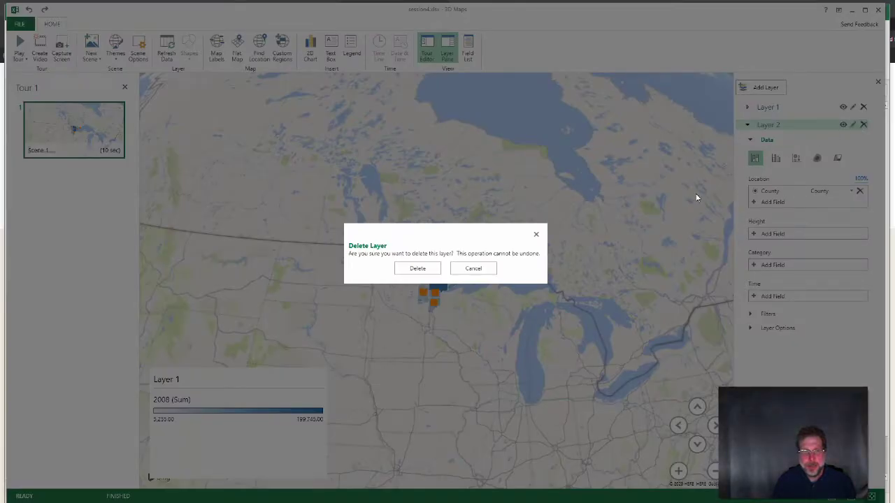
{"action": "left_click", "coordinate": [417, 269]}
{"action": "scroll", "coordinate": [334, 279], "scroll_direction": "up", "scroll_amount": 3}
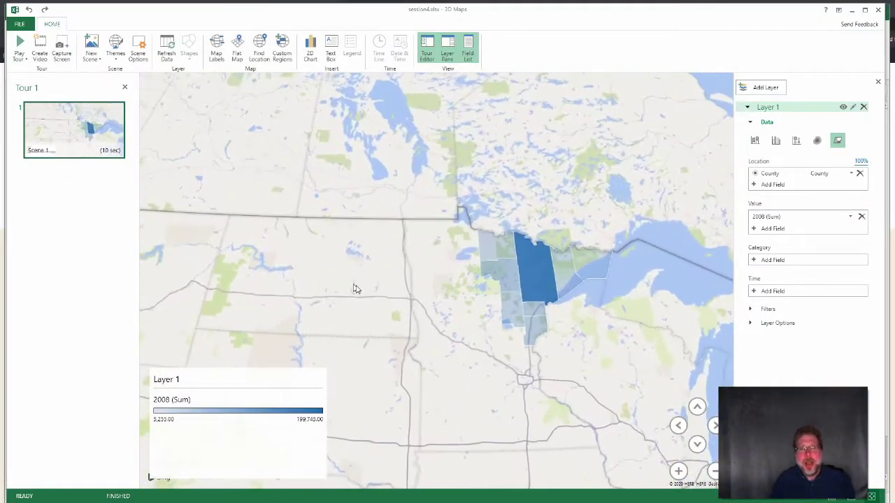
{"action": "left_click_drag", "start_coordinate": [535, 261], "coordinate": [529, 219]}
{"action": "mouse_move", "coordinate": [380, 242]}
{"action": "scroll", "coordinate": [380, 242], "scroll_direction": "up", "scroll_amount": 3}
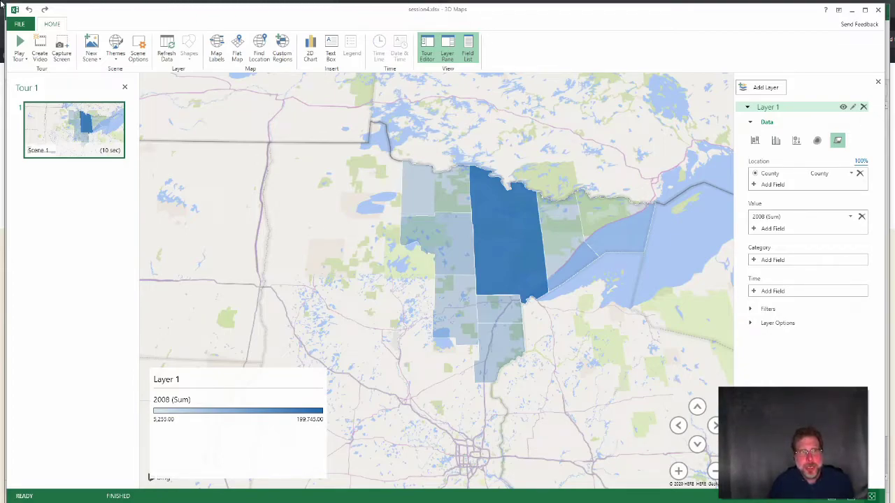
- Add Scene 2 as a copy of Scene 1, leaving the value aggregation unchanged
{"action": "left_click", "coordinate": [97, 56]}
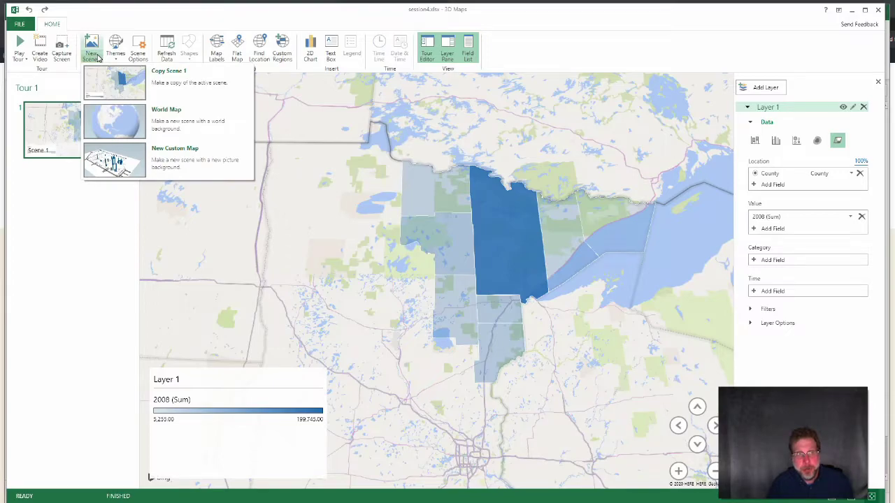
{"action": "left_click", "coordinate": [115, 83]}
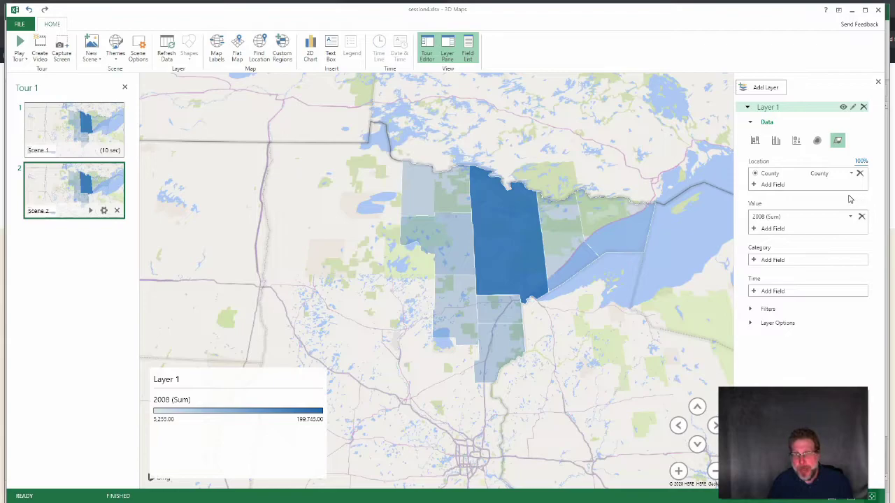
{"action": "left_click", "coordinate": [823, 218]}
{"action": "left_click", "coordinate": [823, 219]}
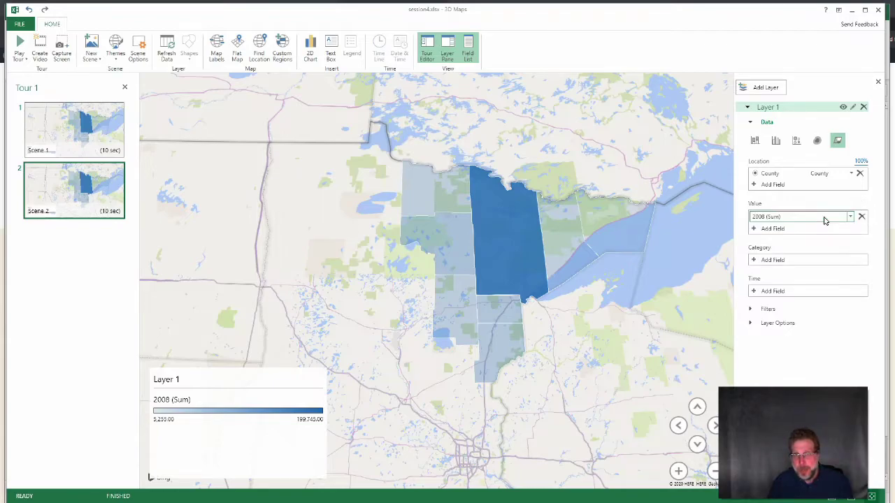
{"action": "left_click", "coordinate": [844, 218]}
{"action": "left_click", "coordinate": [844, 219]}
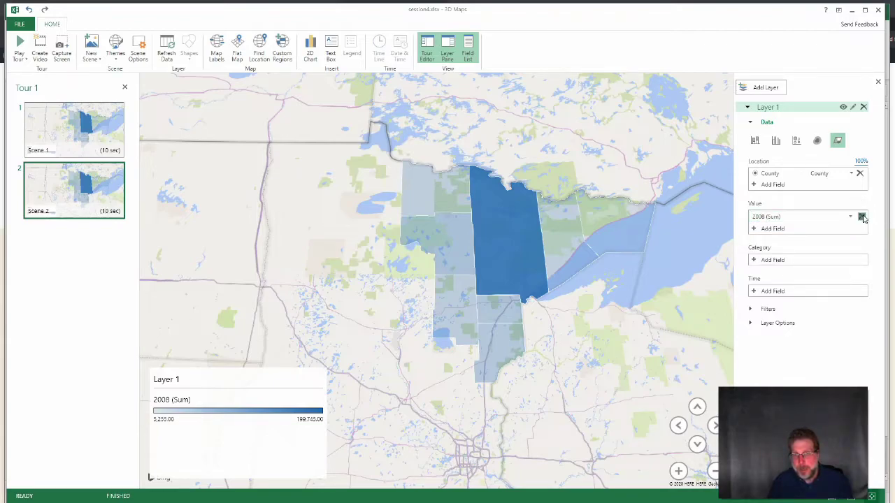
- Swap Scene 2's 2008 value for 2013 population, then return to Scene 1
{"action": "left_click", "coordinate": [862, 217]}
{"action": "left_click", "coordinate": [822, 216]}
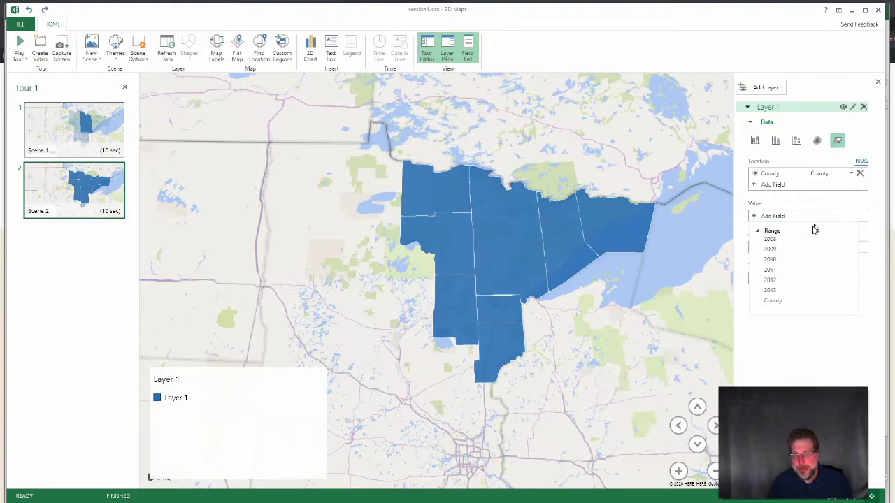
{"action": "left_click", "coordinate": [782, 289]}
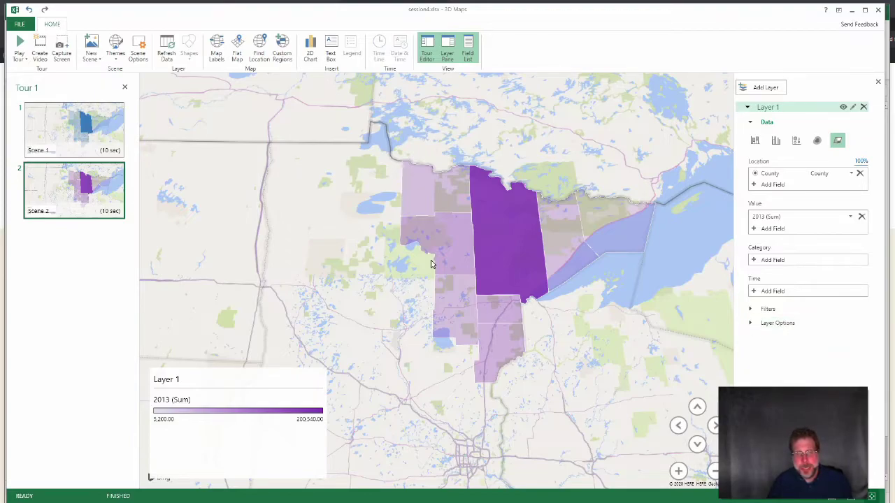
{"action": "mouse_move", "coordinate": [431, 264]}
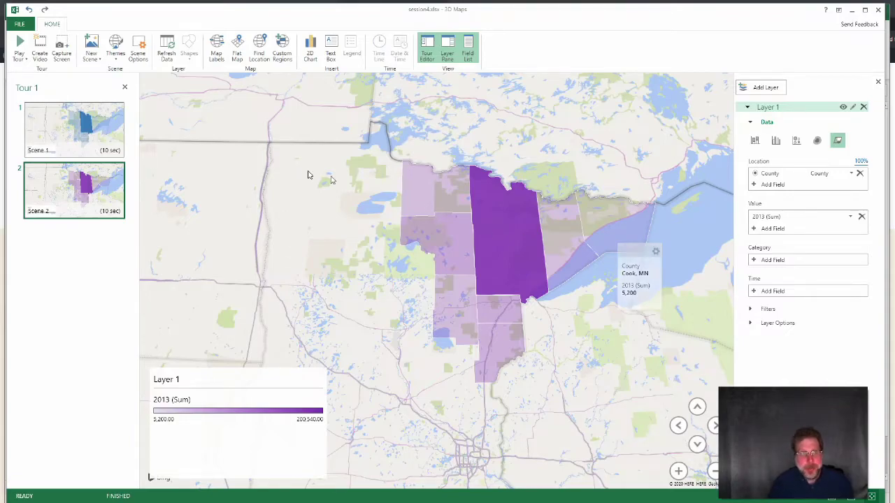
{"action": "left_click", "coordinate": [56, 126]}
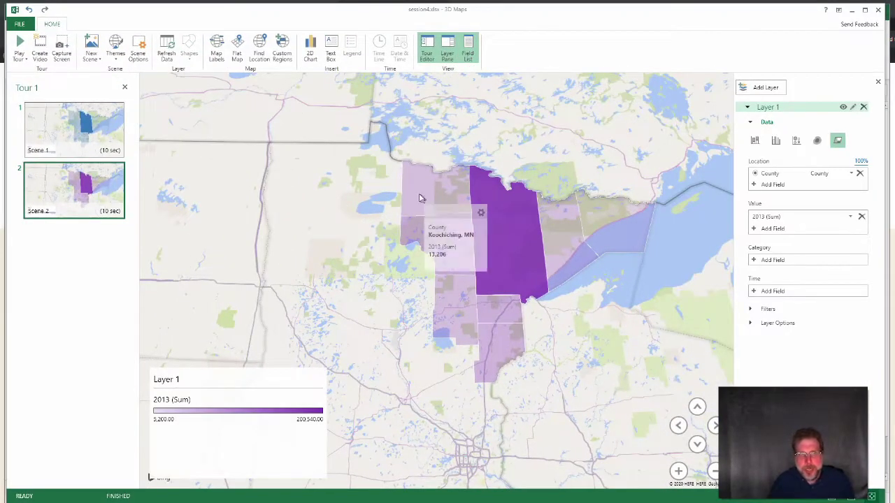
{"action": "left_click", "coordinate": [79, 136]}
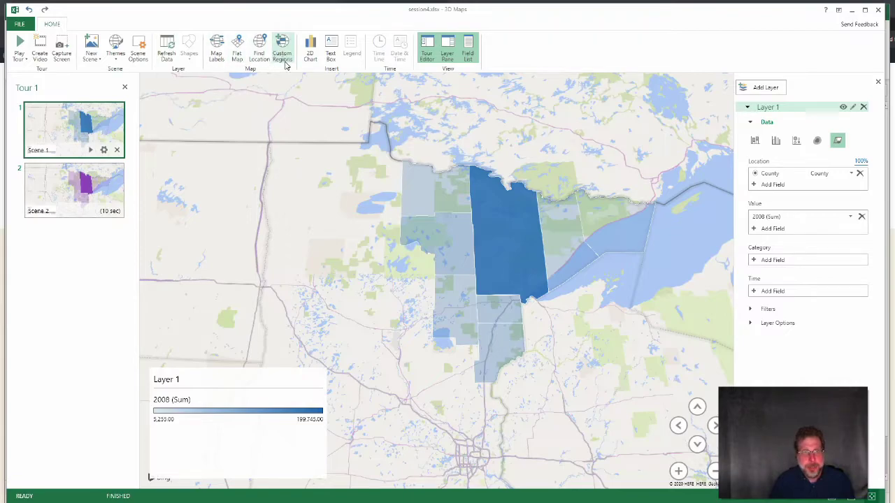
- Add a shrunken '2008 Pop' title box to Scene 1, then start a text box on Scene 2
{"action": "left_click", "coordinate": [331, 49]}
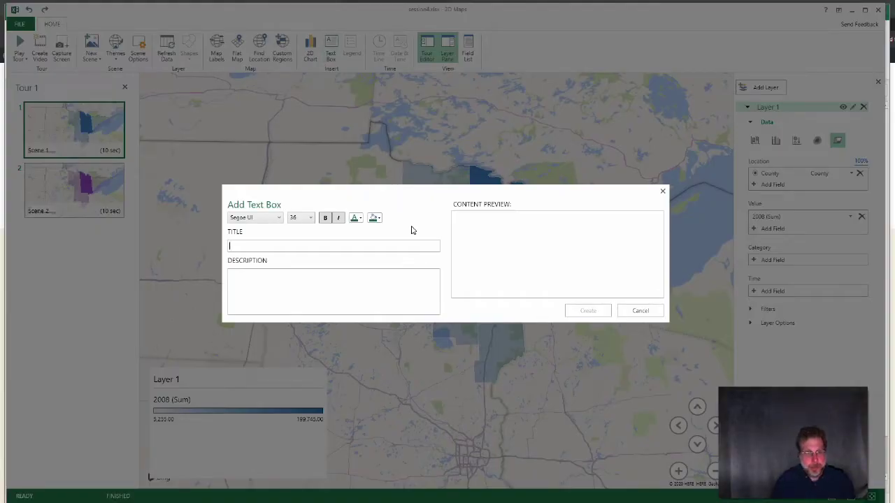
{"action": "type", "text": "200"}
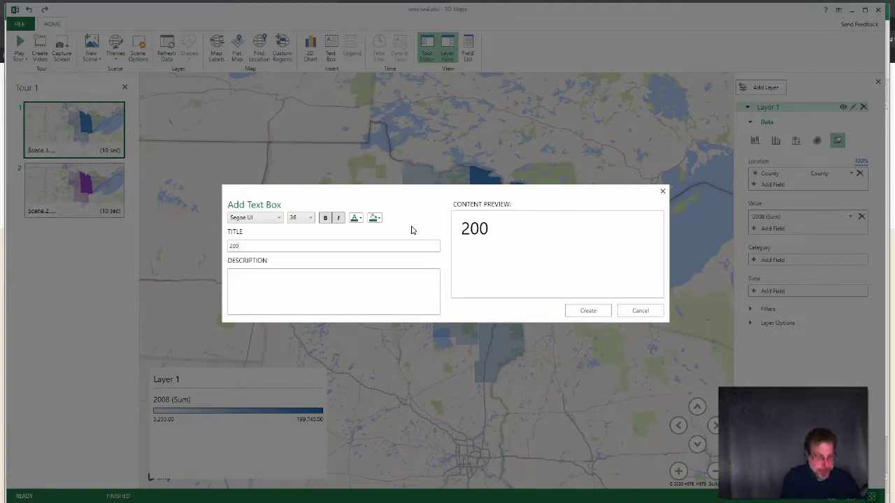
{"action": "type", "text": "8 Pop"}
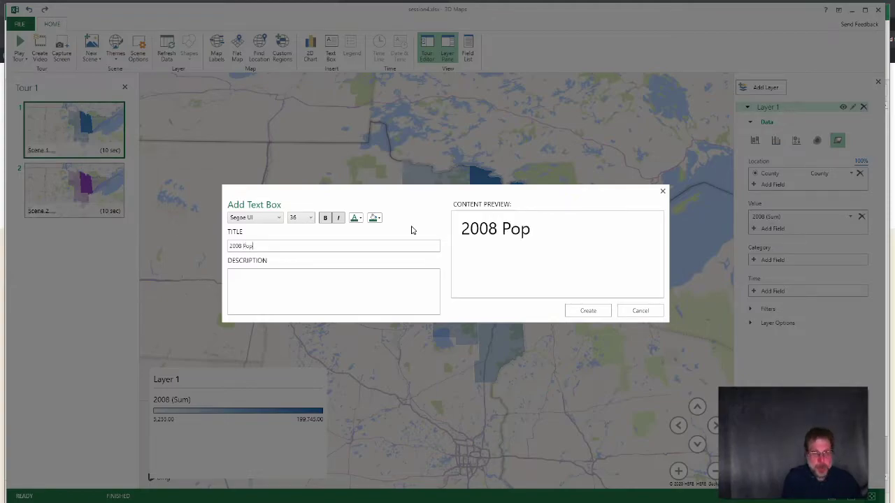
{"action": "key", "text": "Return"}
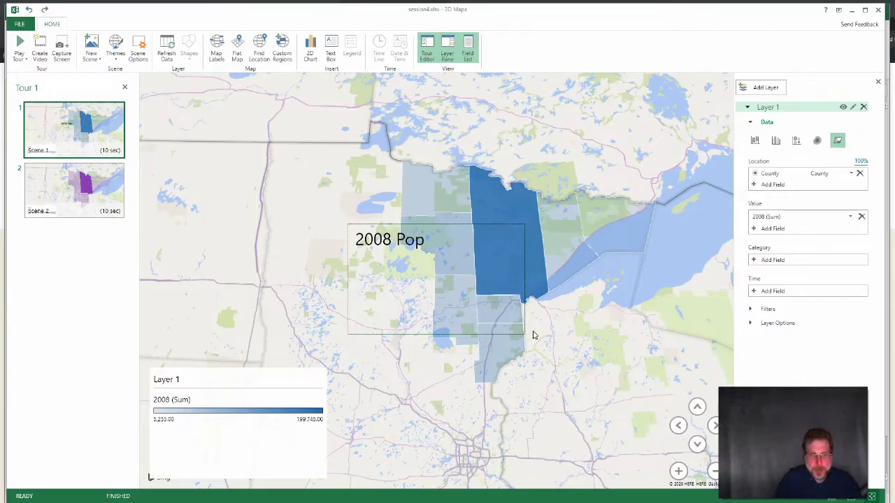
{"action": "left_click_drag", "start_coordinate": [524, 335], "coordinate": [437, 282]}
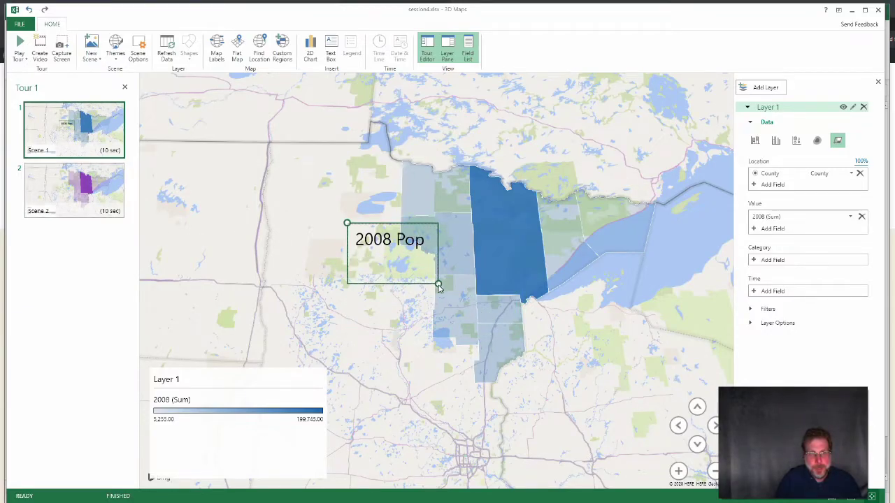
{"action": "left_click", "coordinate": [72, 187]}
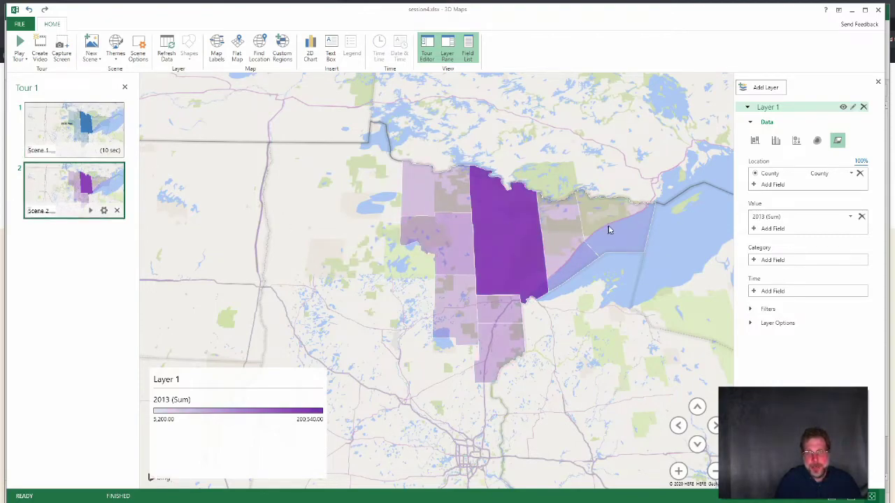
{"action": "left_click", "coordinate": [332, 52]}
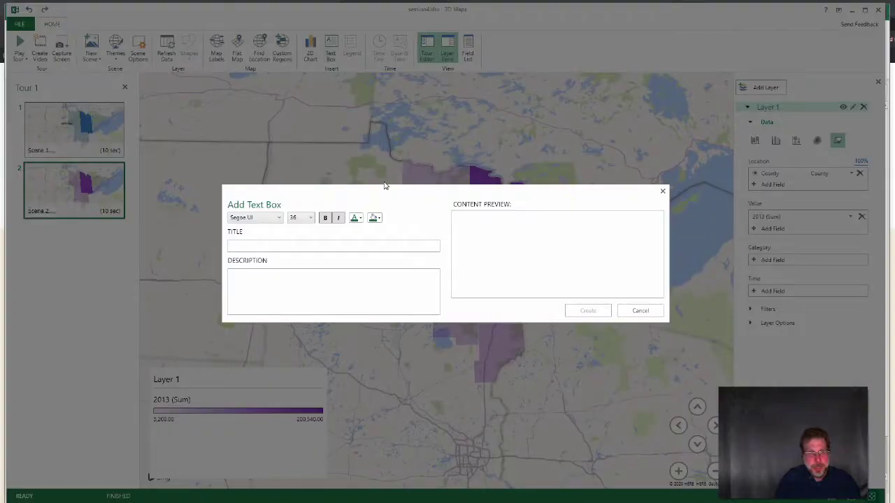